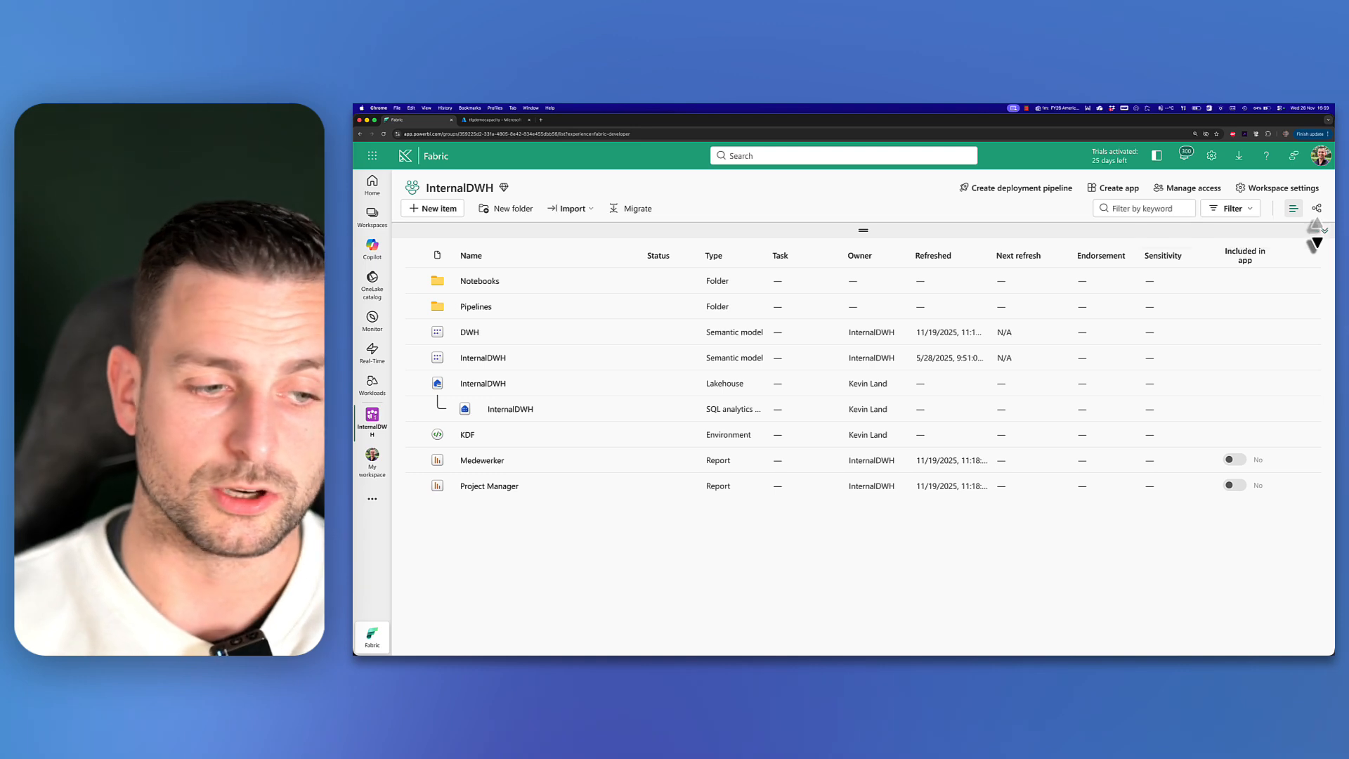
# Step: Expand the task flow area above the workspace items and open the selection of predesigned task flows
pyautogui.click(1322, 233)
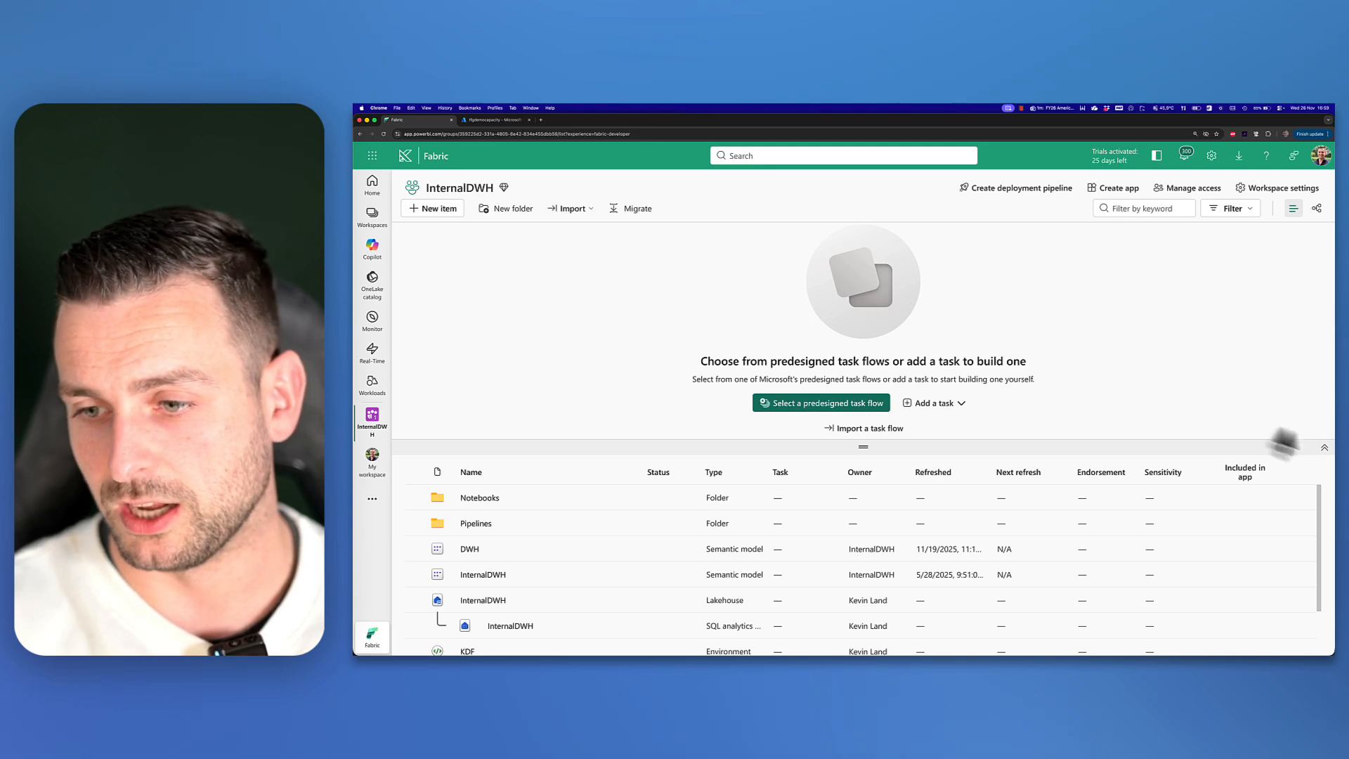
pyautogui.click(1324, 449)
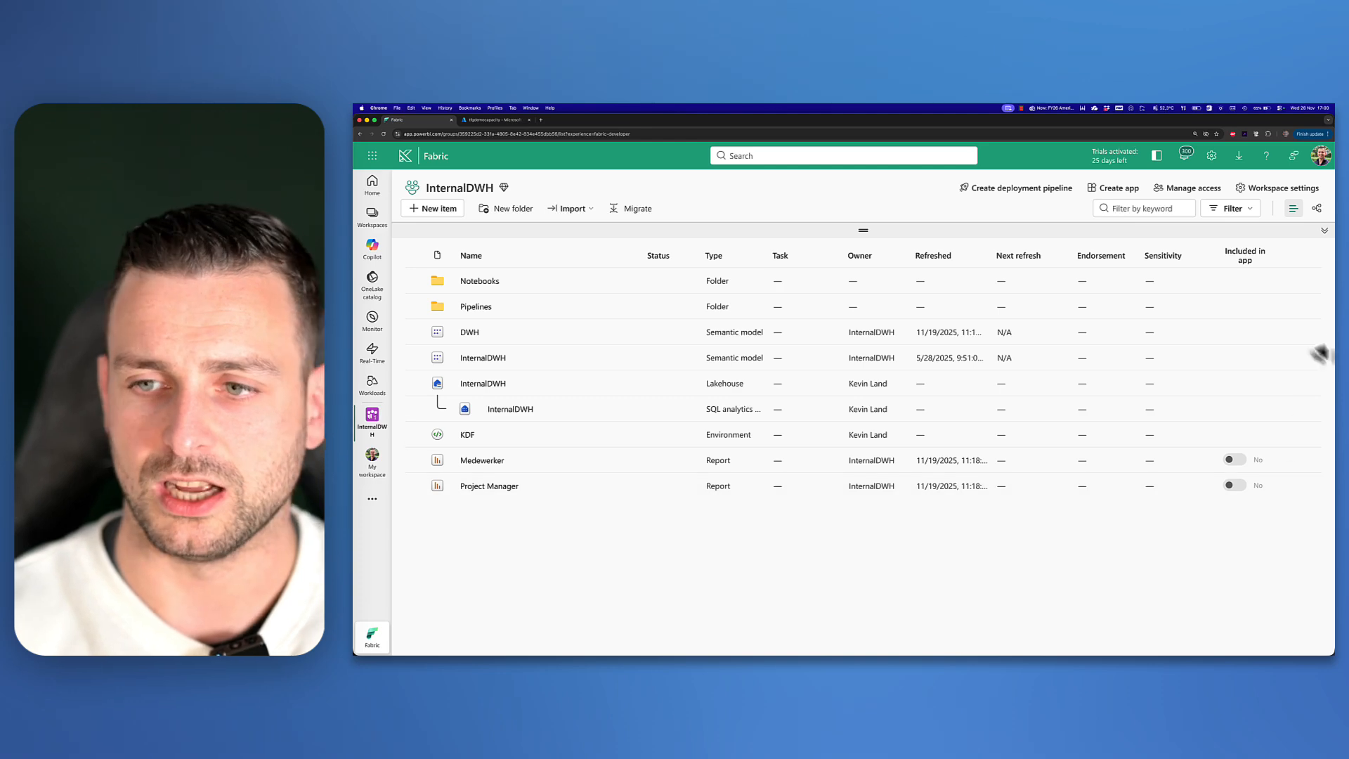
pyautogui.click(1324, 232)
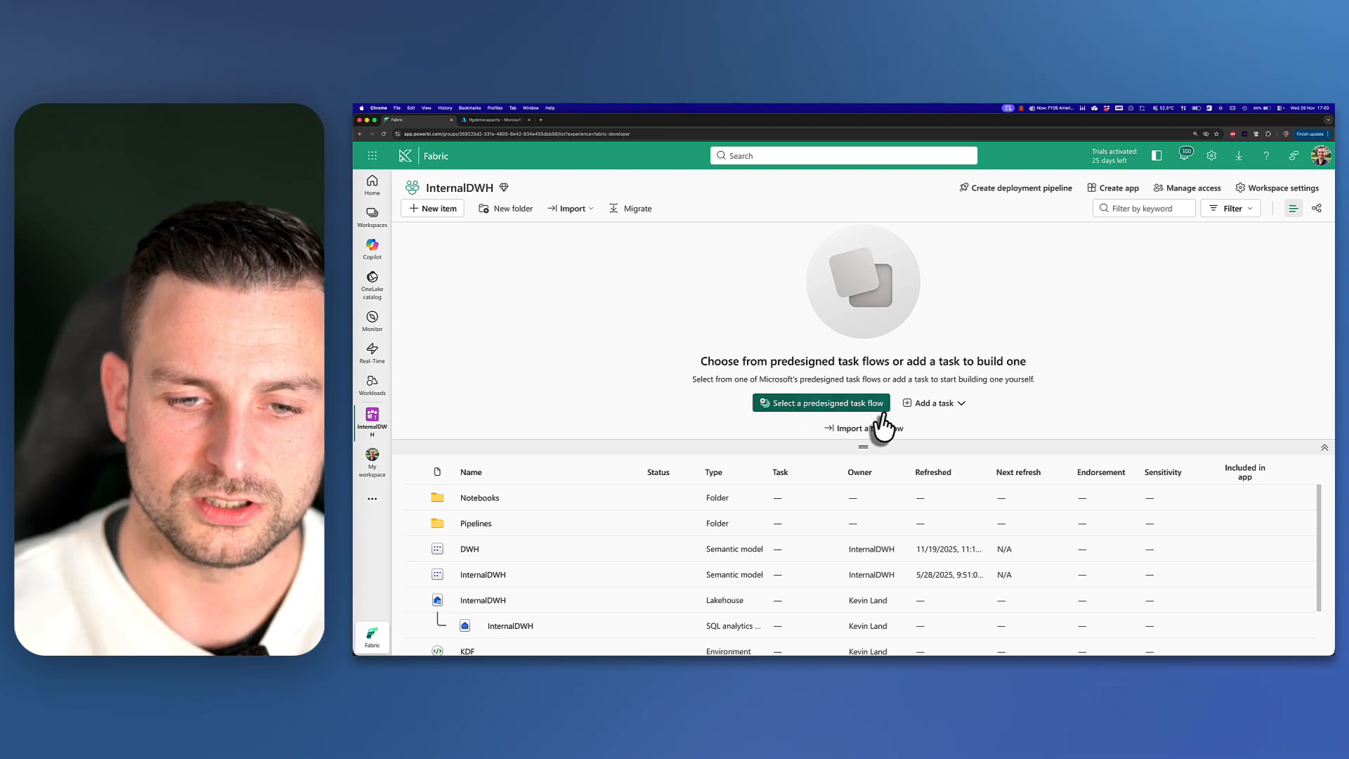
pyautogui.click(959, 404)
pyautogui.click(959, 404)
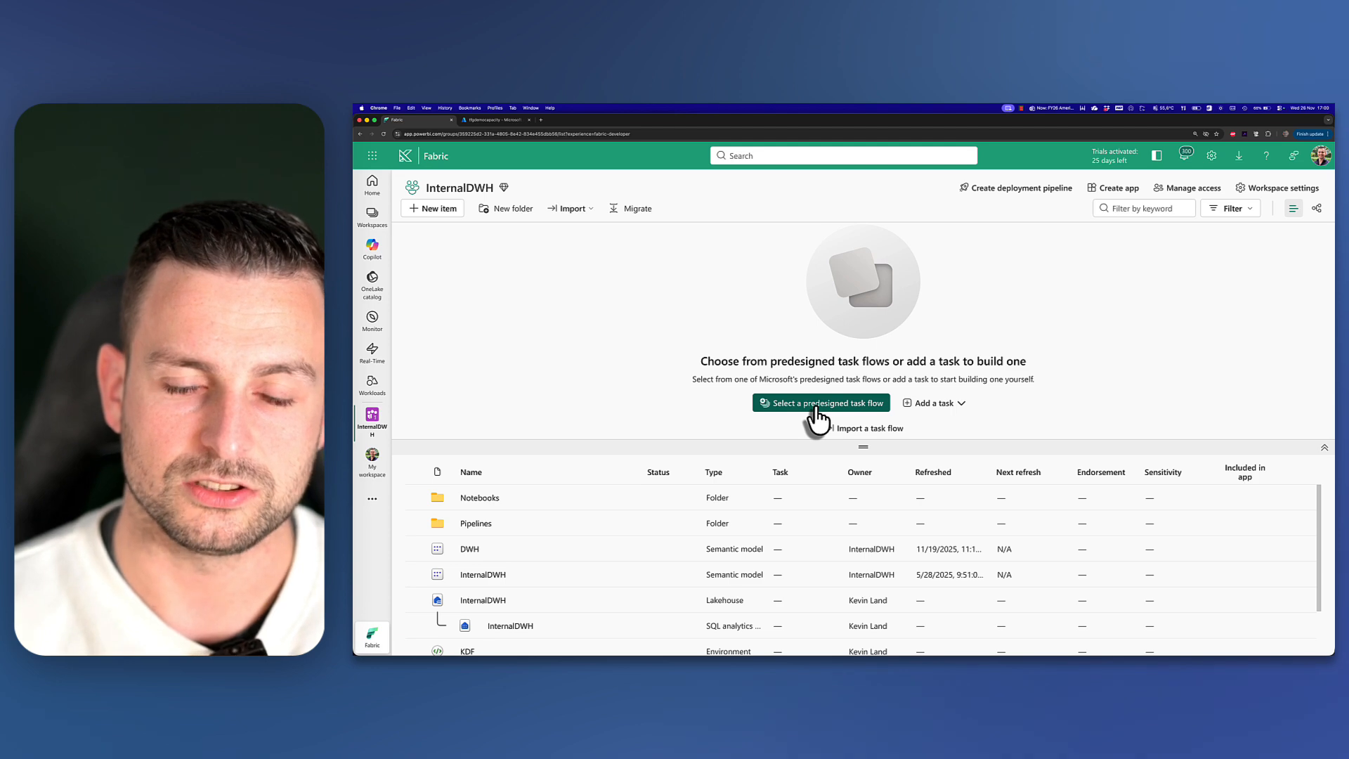
pyautogui.click(817, 406)
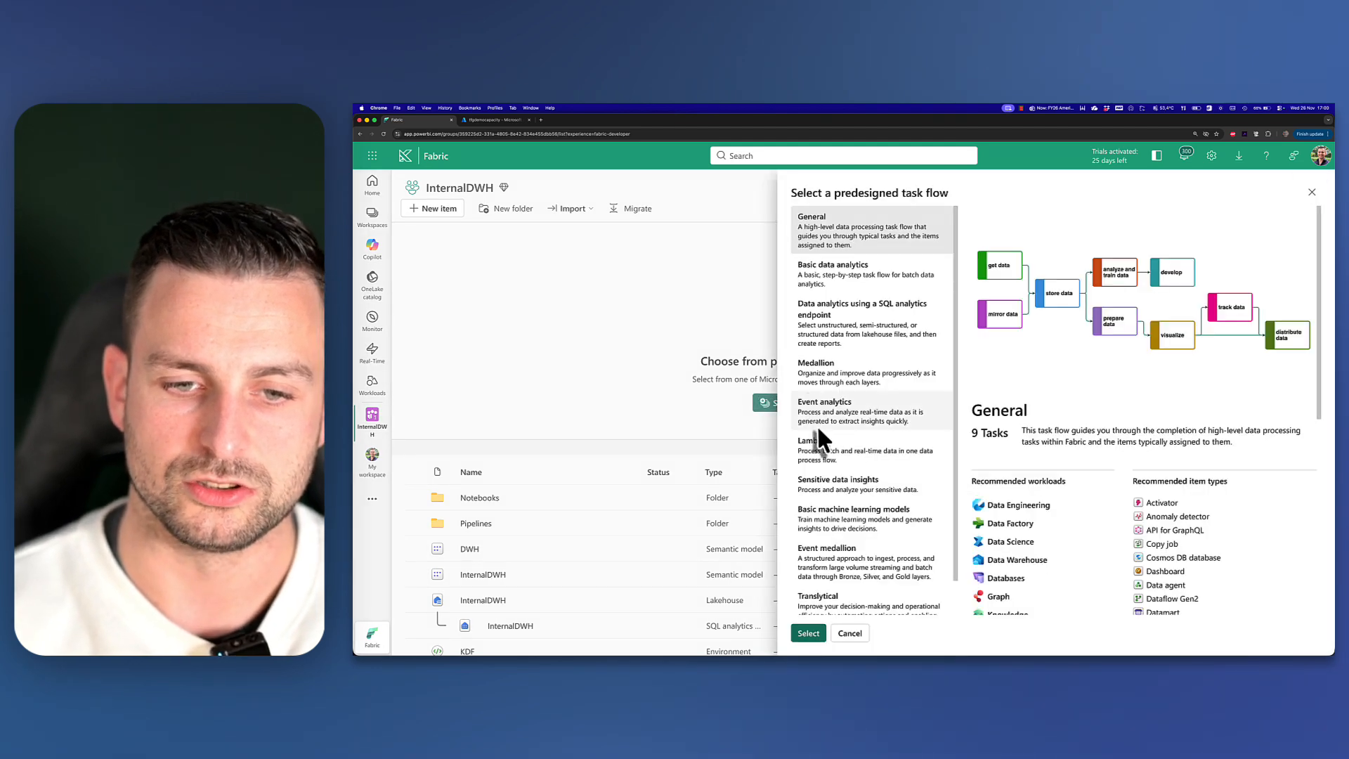
# Step: Preview the Basic data analytics, Data analytics using a SQL analytics endpoint, and General task flows
pyautogui.click(869, 276)
pyautogui.scroll(-1, 871, 382)
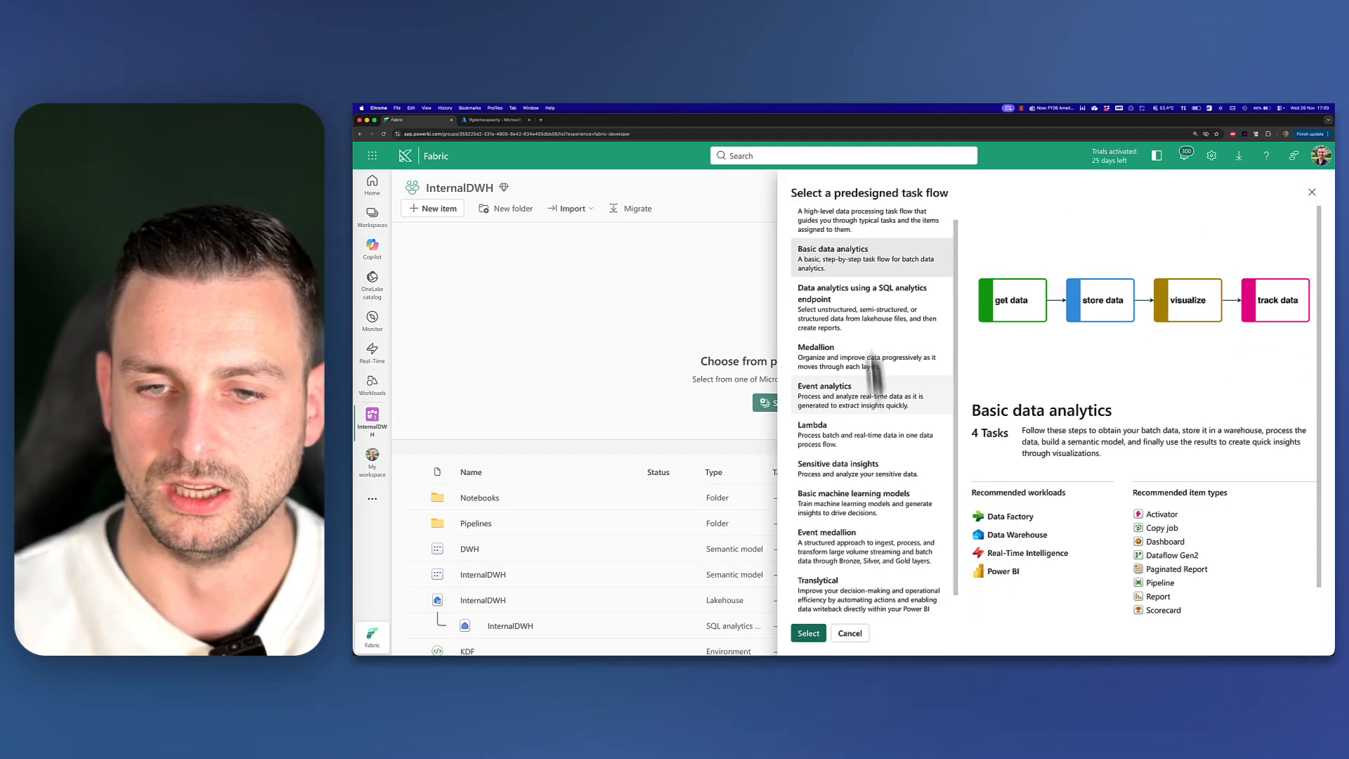
pyautogui.click(869, 291)
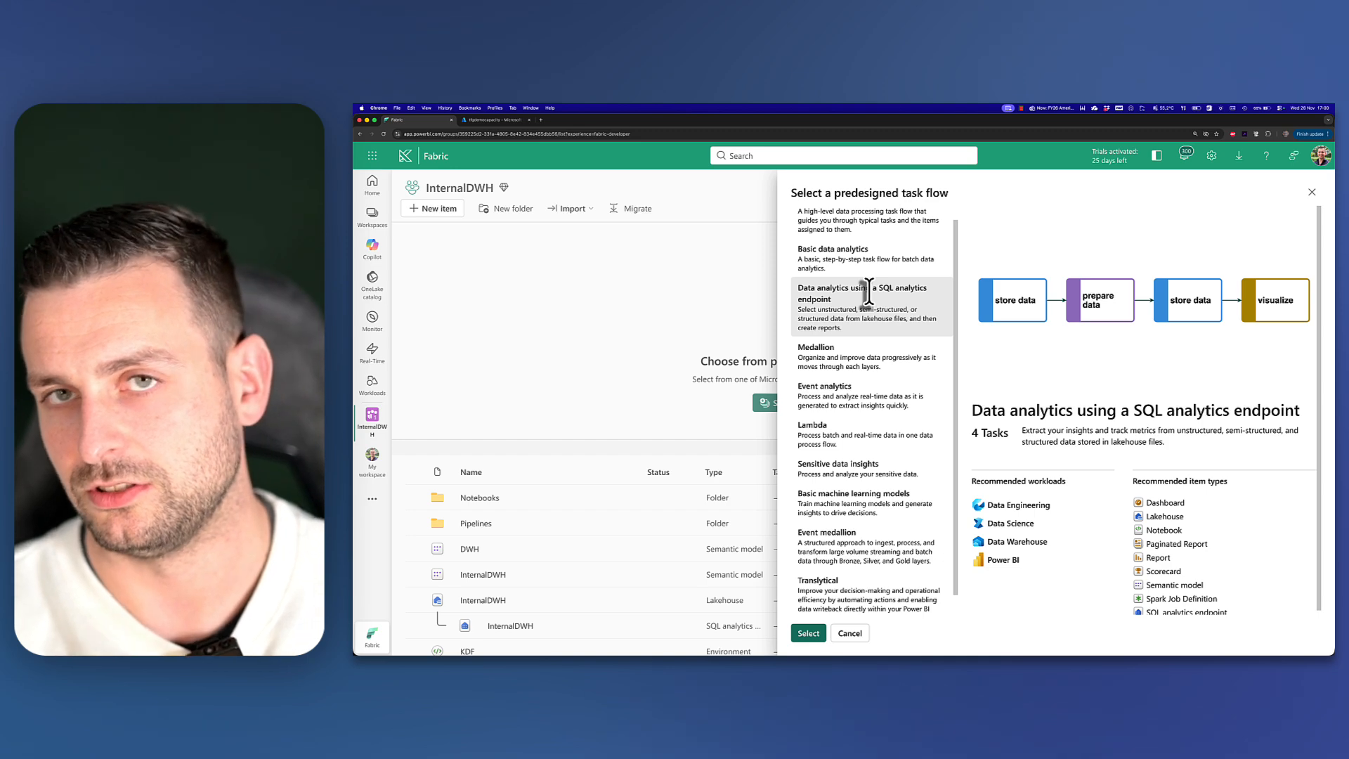
pyautogui.click(853, 220)
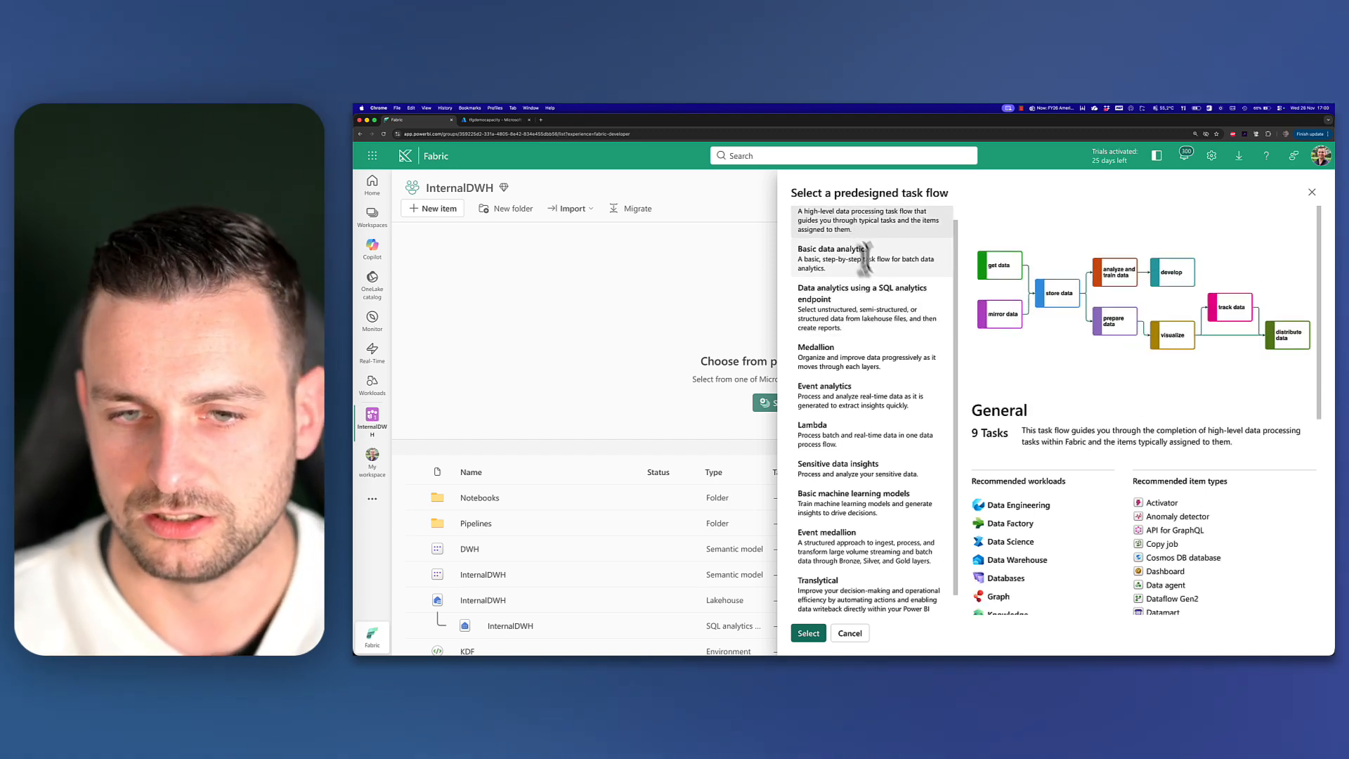
pyautogui.scroll(1, 875, 277)
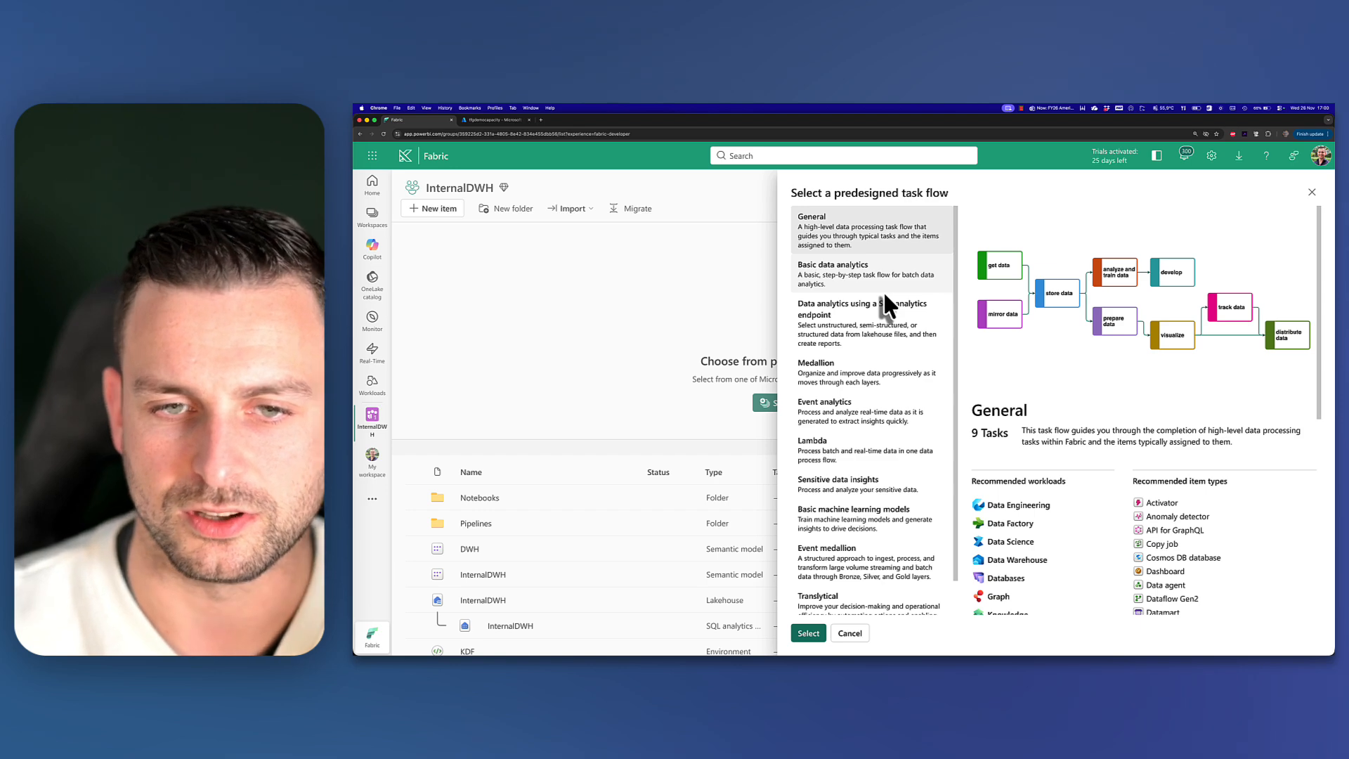
pyautogui.scroll(-1, 839, 309)
pyautogui.scroll(-1, 841, 314)
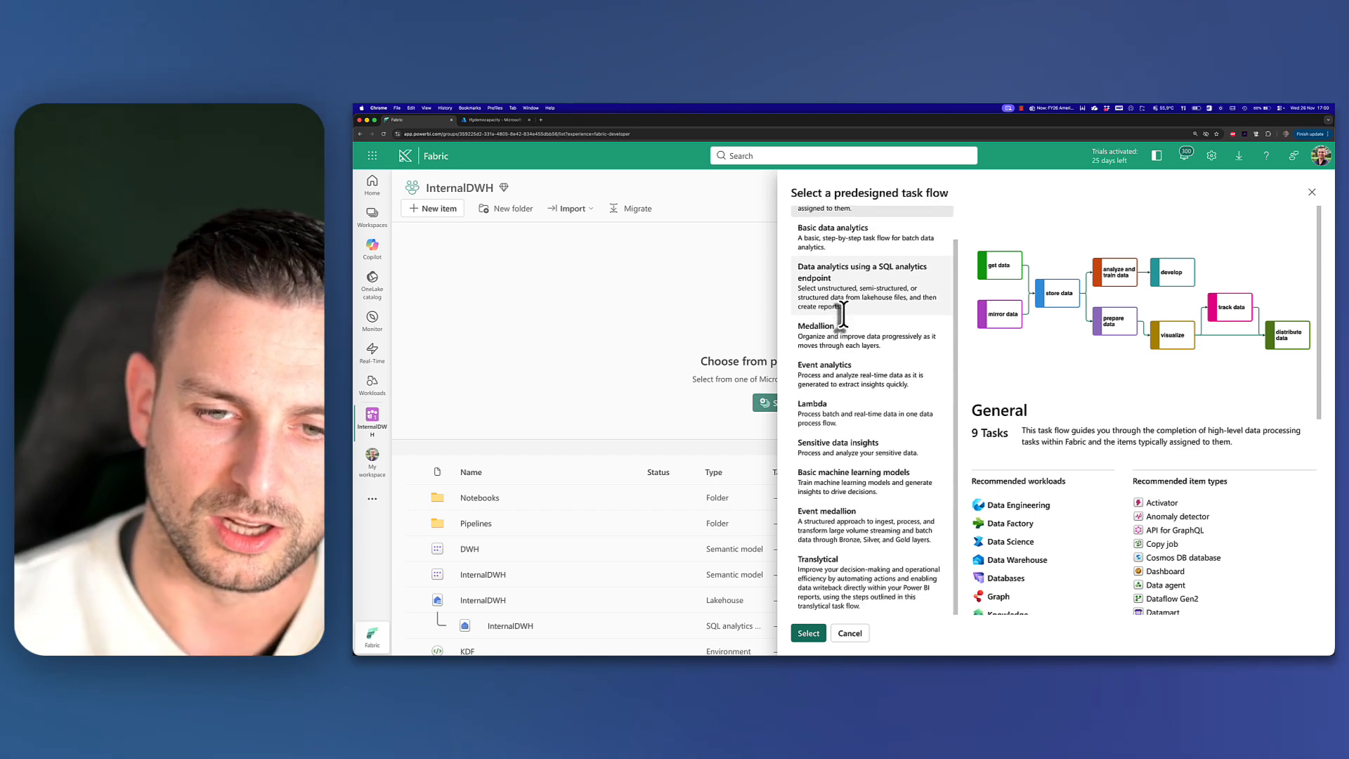
# Step: Compare the SQL analytics endpoint, Medallion, Event analytics, Sensitive data insights, Basic machine learning models and Event medallion task flows
pyautogui.click(852, 259)
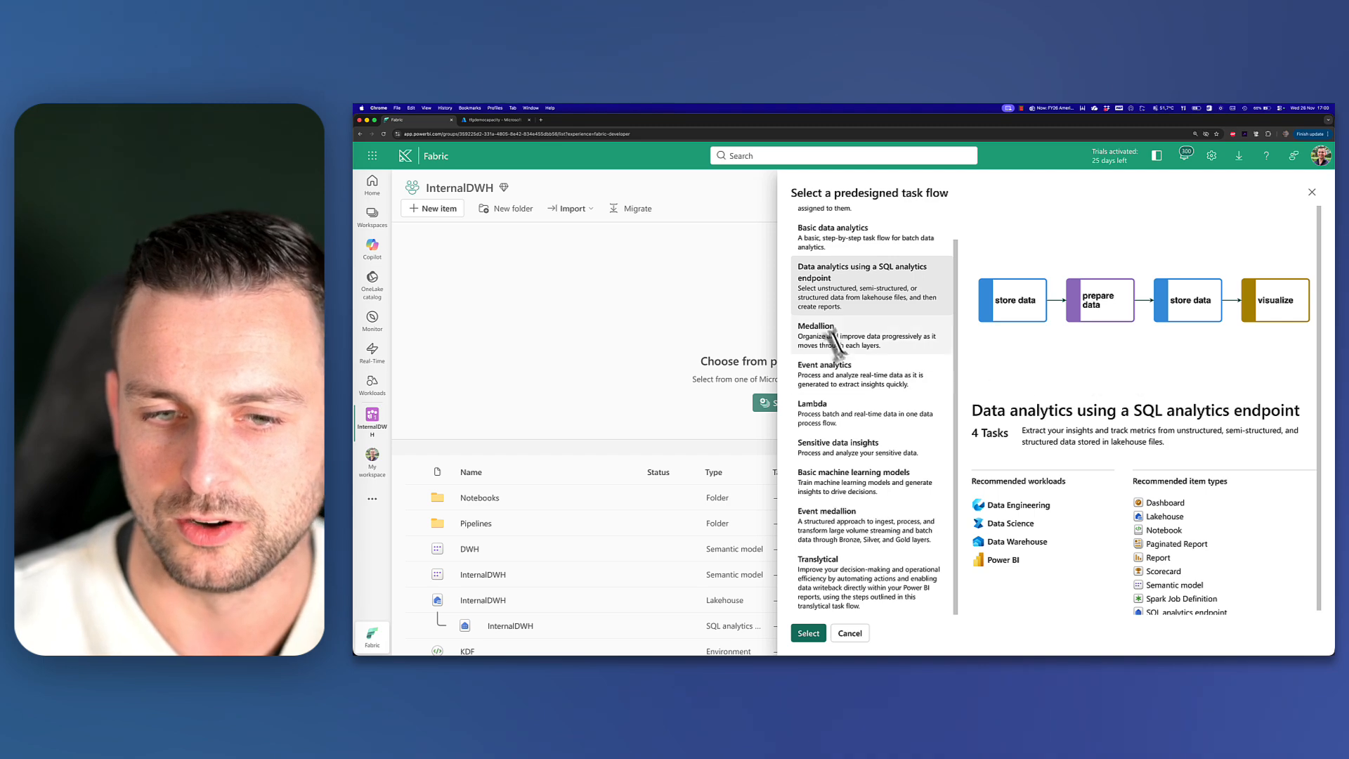
pyautogui.click(841, 344)
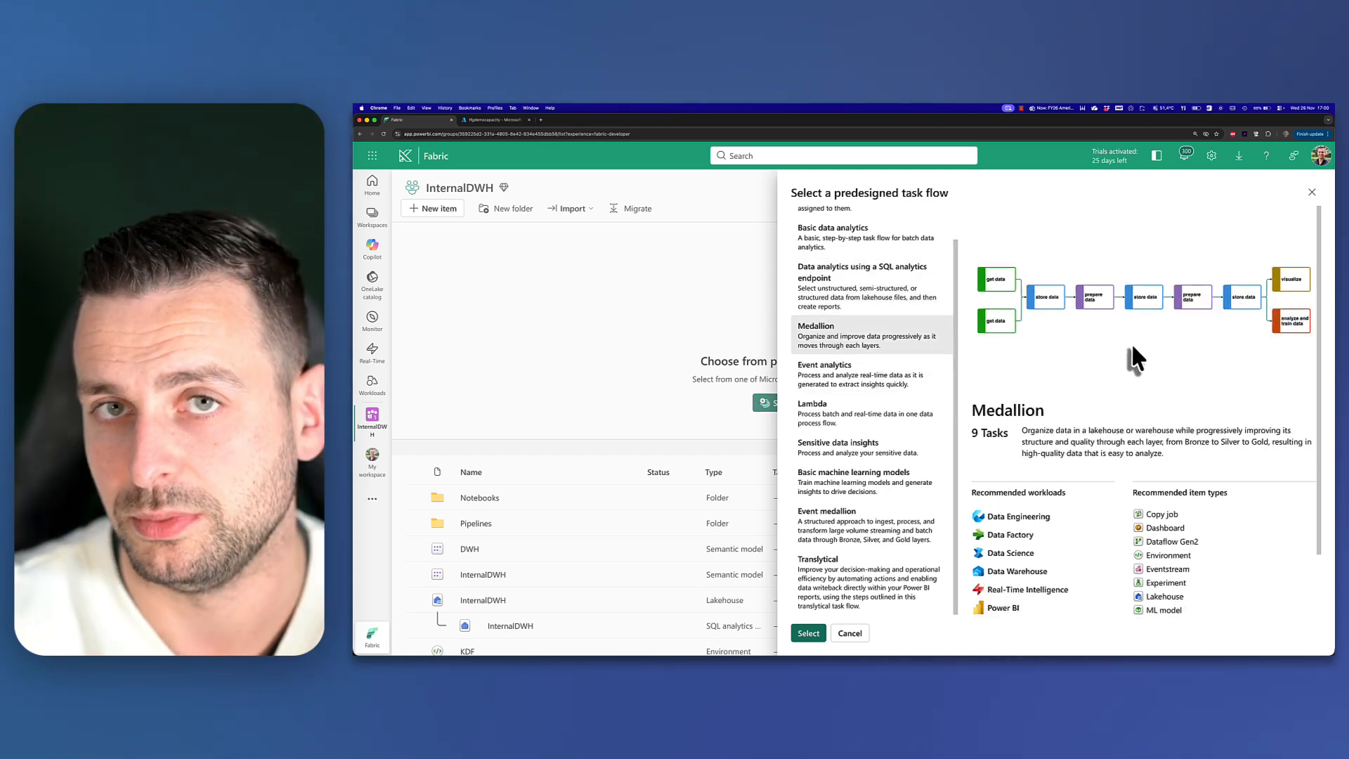
pyautogui.click(875, 368)
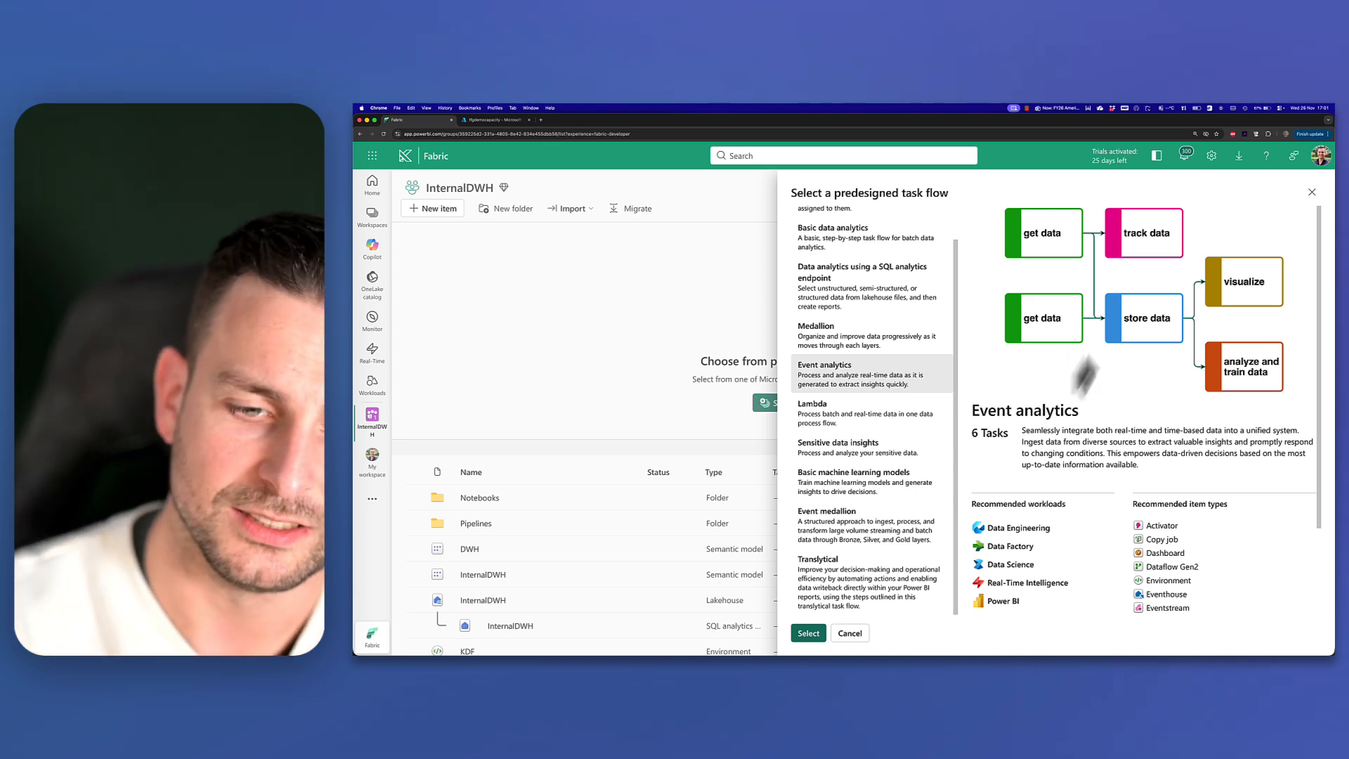
pyautogui.click(881, 443)
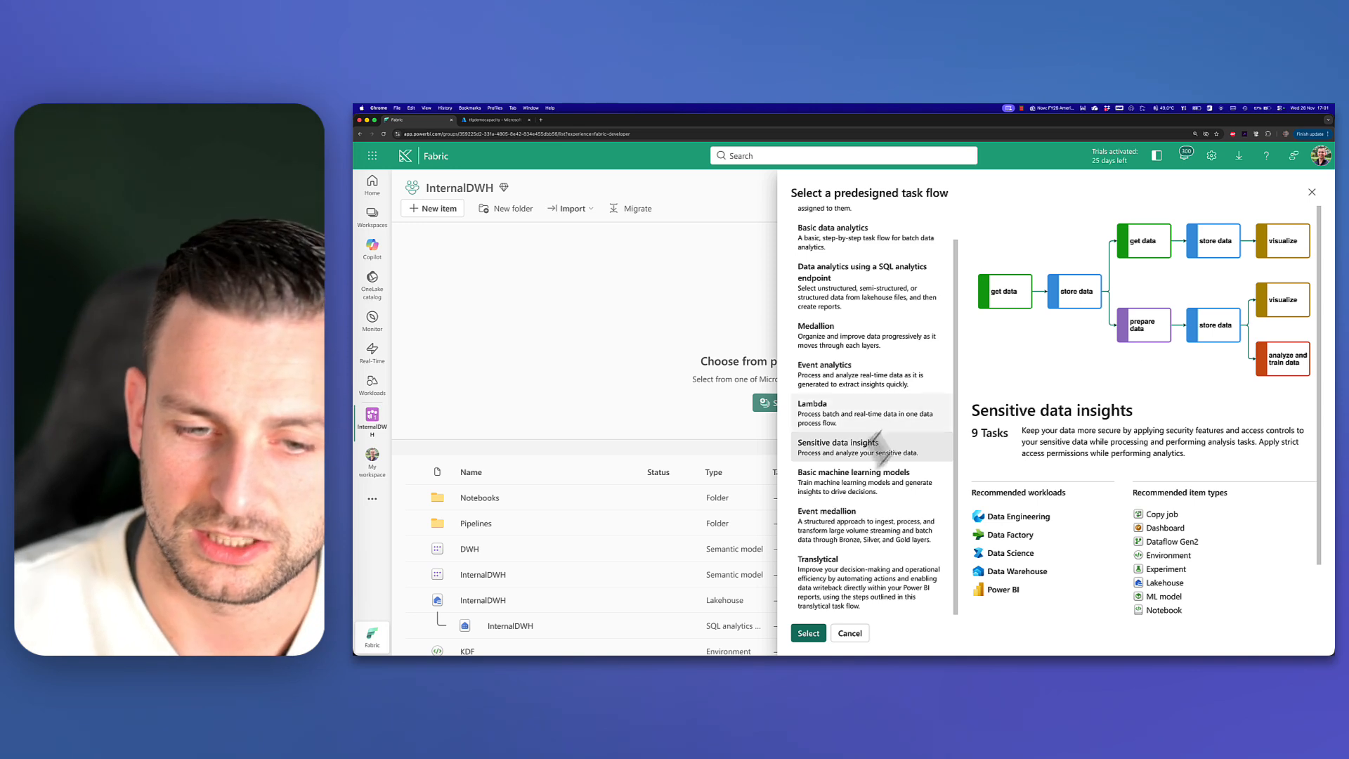
pyautogui.click(854, 481)
pyautogui.click(860, 514)
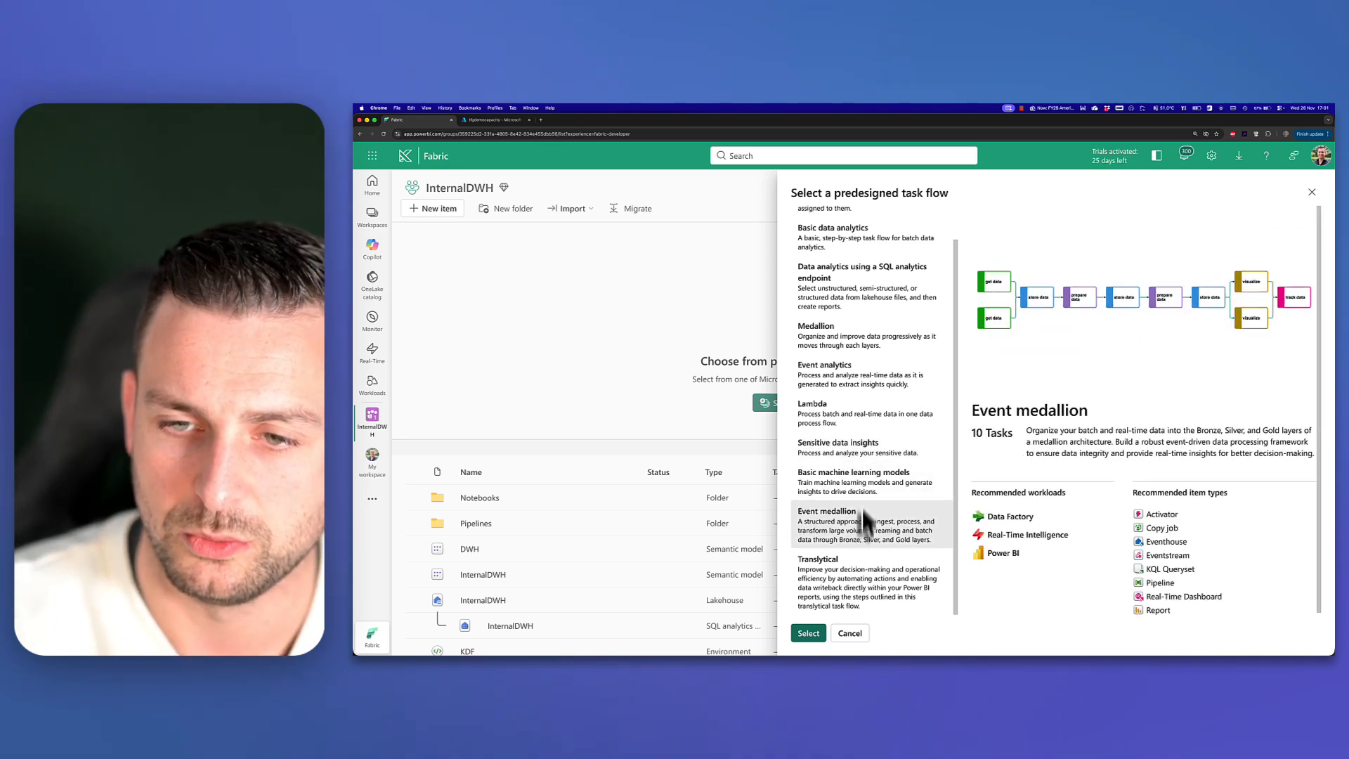
# Step: Apply the predesigned Medallion task flow to the InternalDWH workspace
pyautogui.click(847, 344)
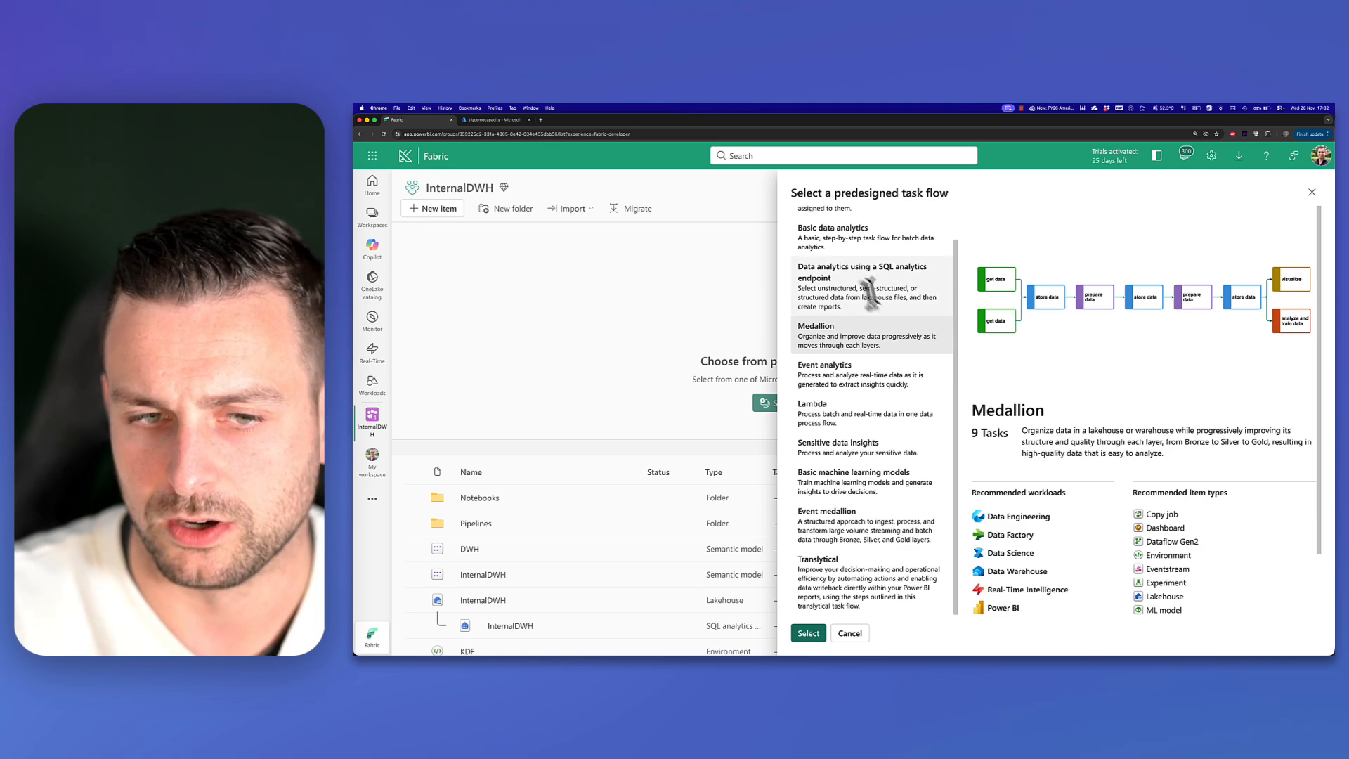
pyautogui.click(841, 247)
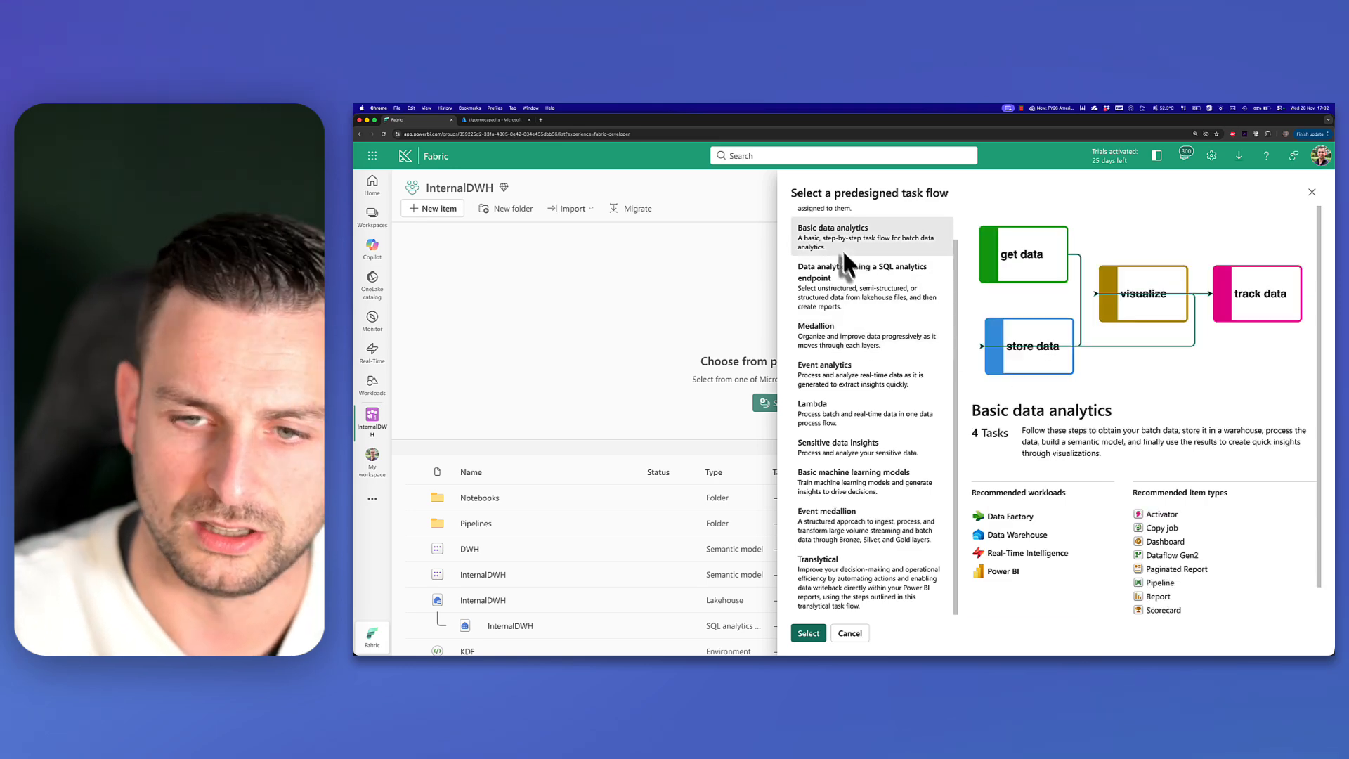
pyautogui.click(856, 348)
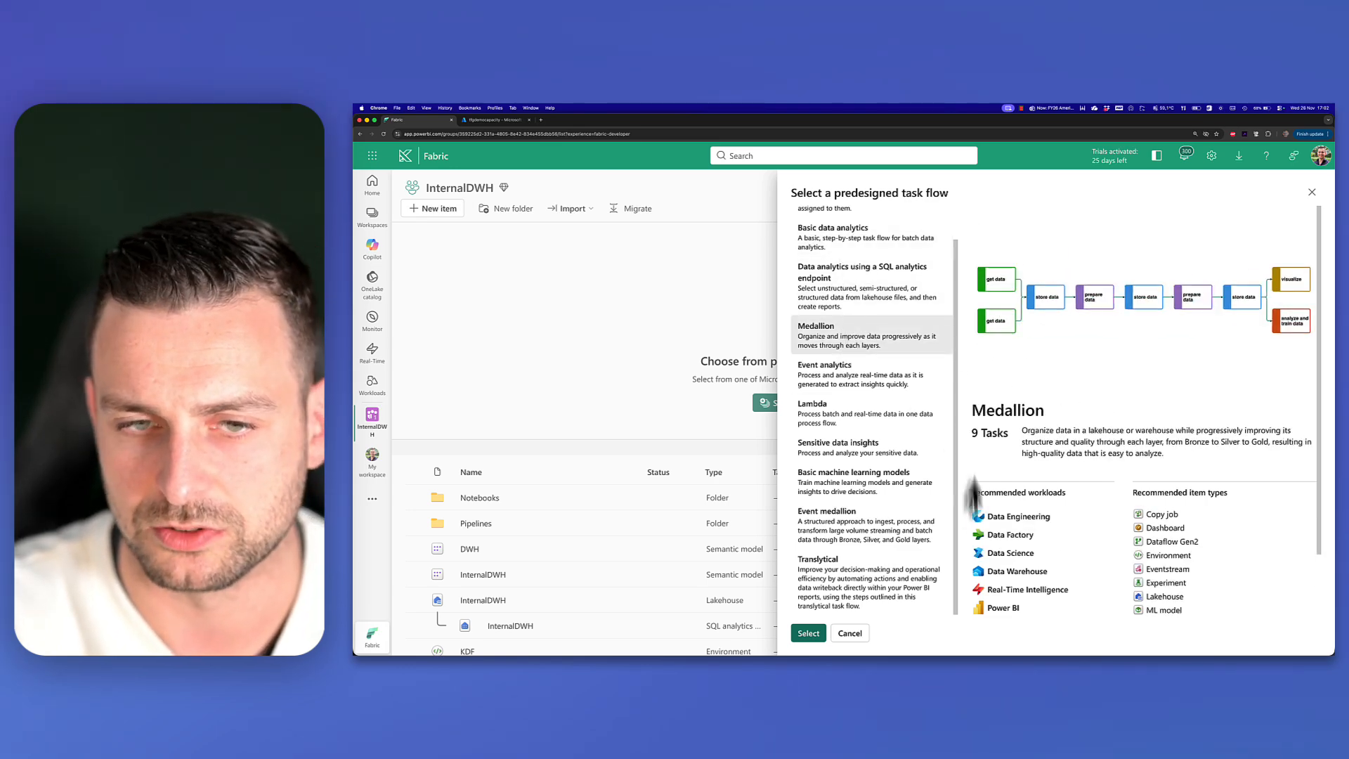
pyautogui.click(808, 632)
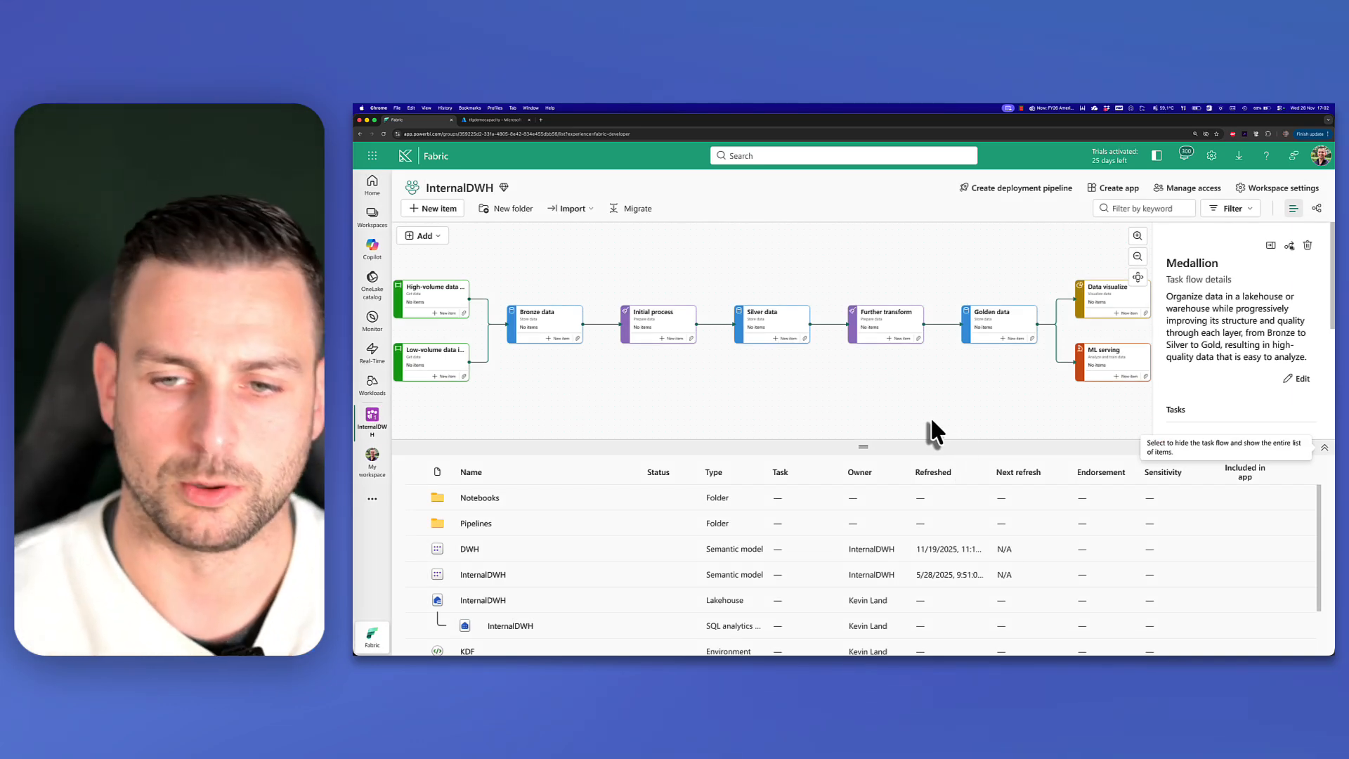
# Step: Enlarge the task flow canvas by lowering the divider between it and the workspace item list
pyautogui.moveTo(692, 381); pyautogui.dragTo(731, 384)
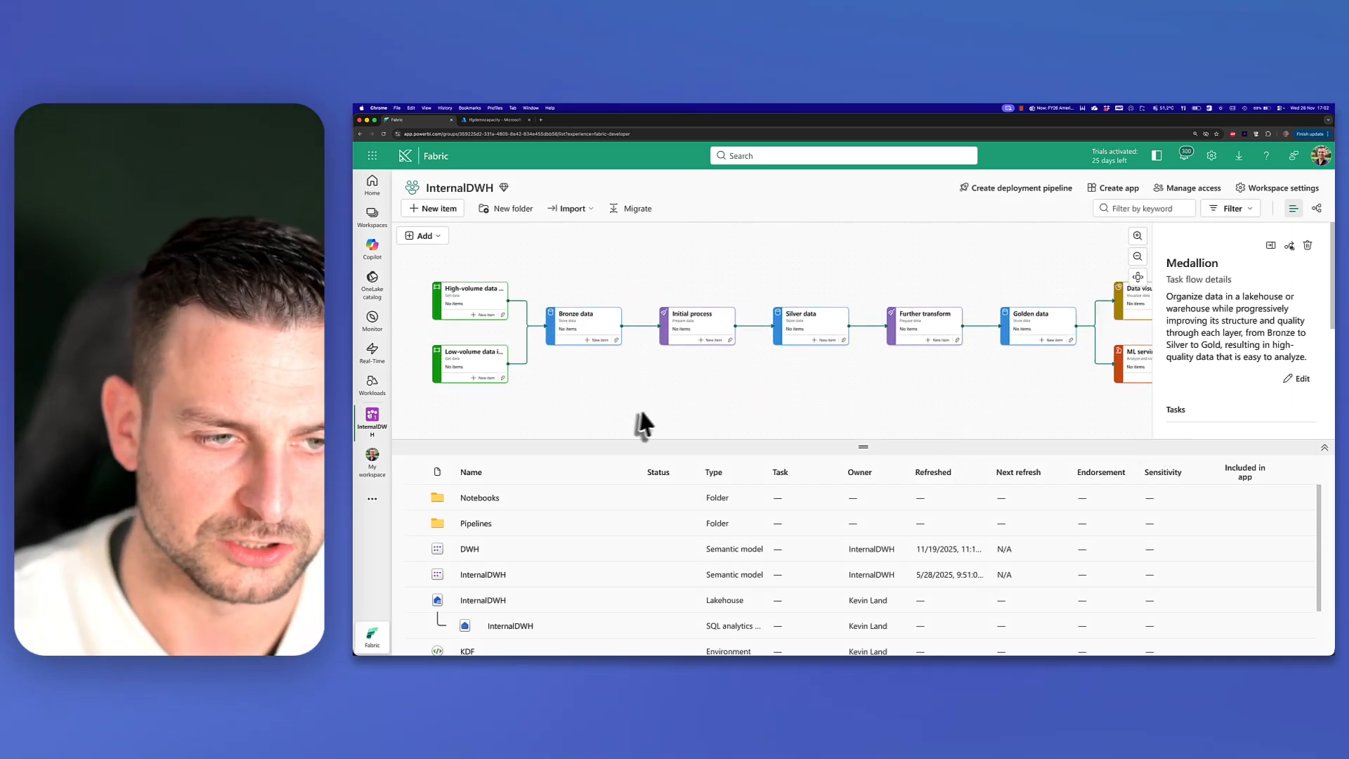
pyautogui.moveTo(545, 368); pyautogui.dragTo(634, 363)
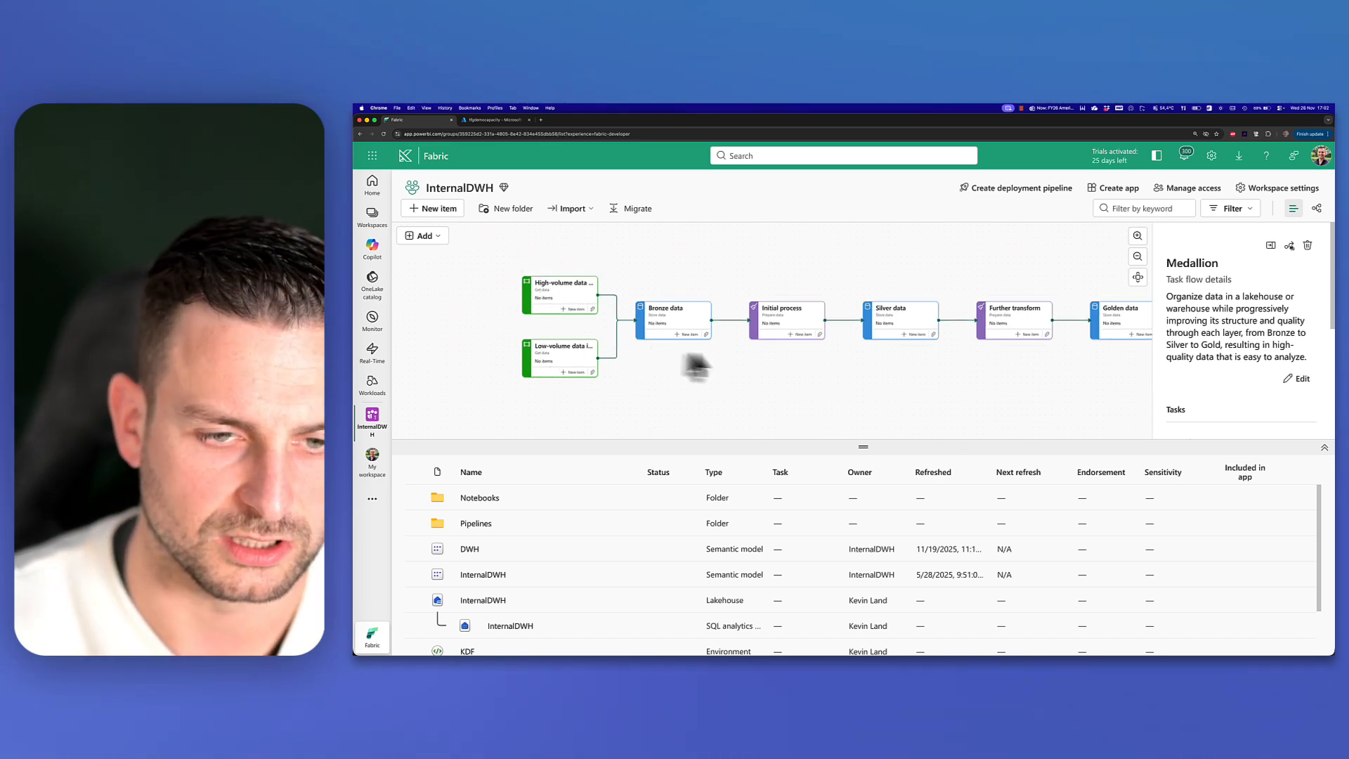
pyautogui.moveTo(963, 386); pyautogui.dragTo(913, 383)
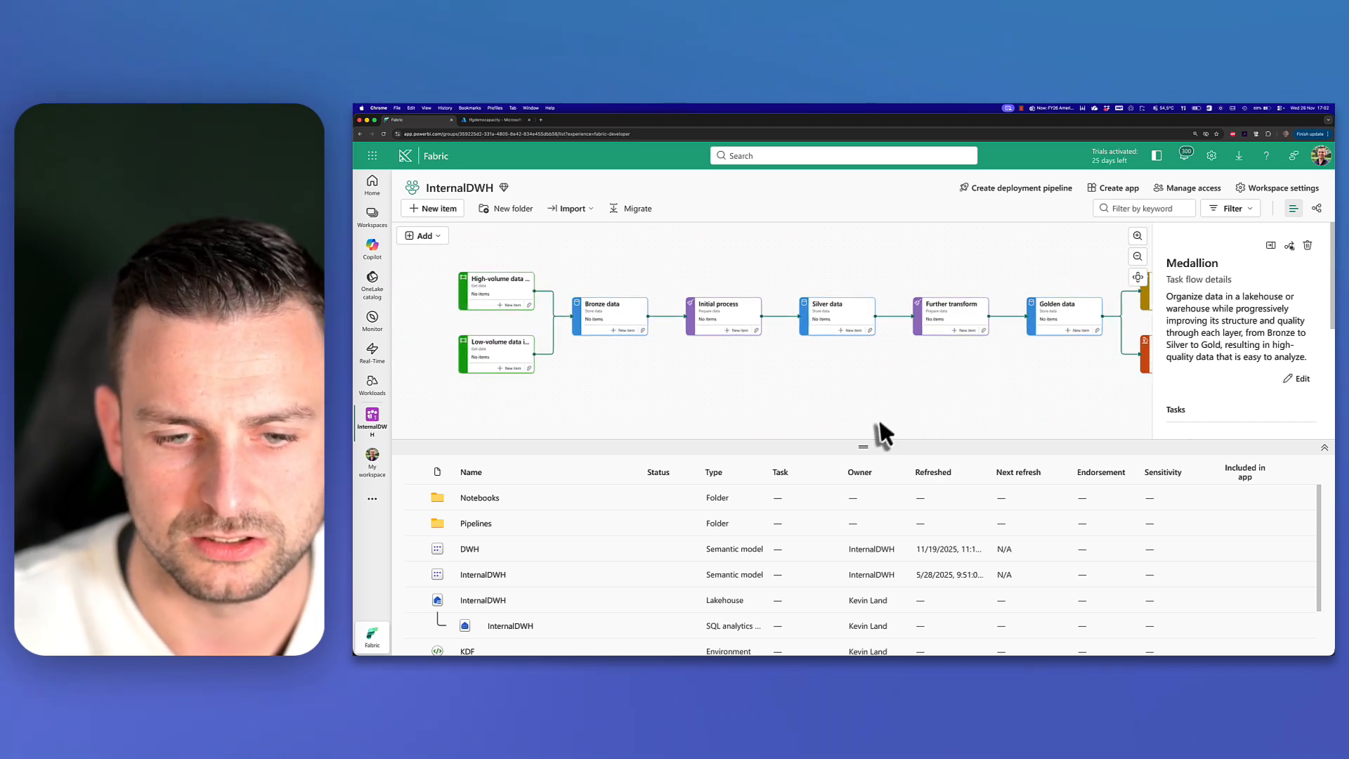
pyautogui.moveTo(864, 449); pyautogui.dragTo(863, 397)
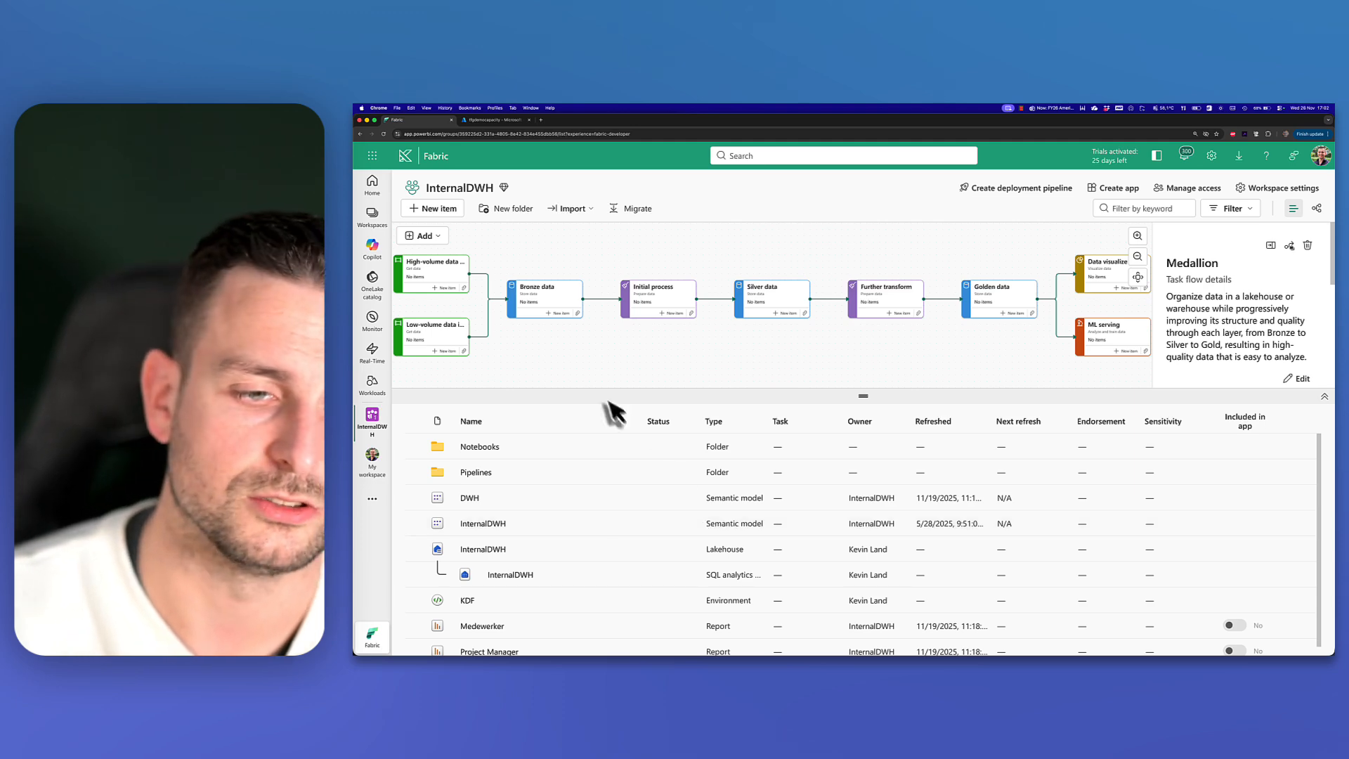
pyautogui.moveTo(600, 371); pyautogui.dragTo(675, 376)
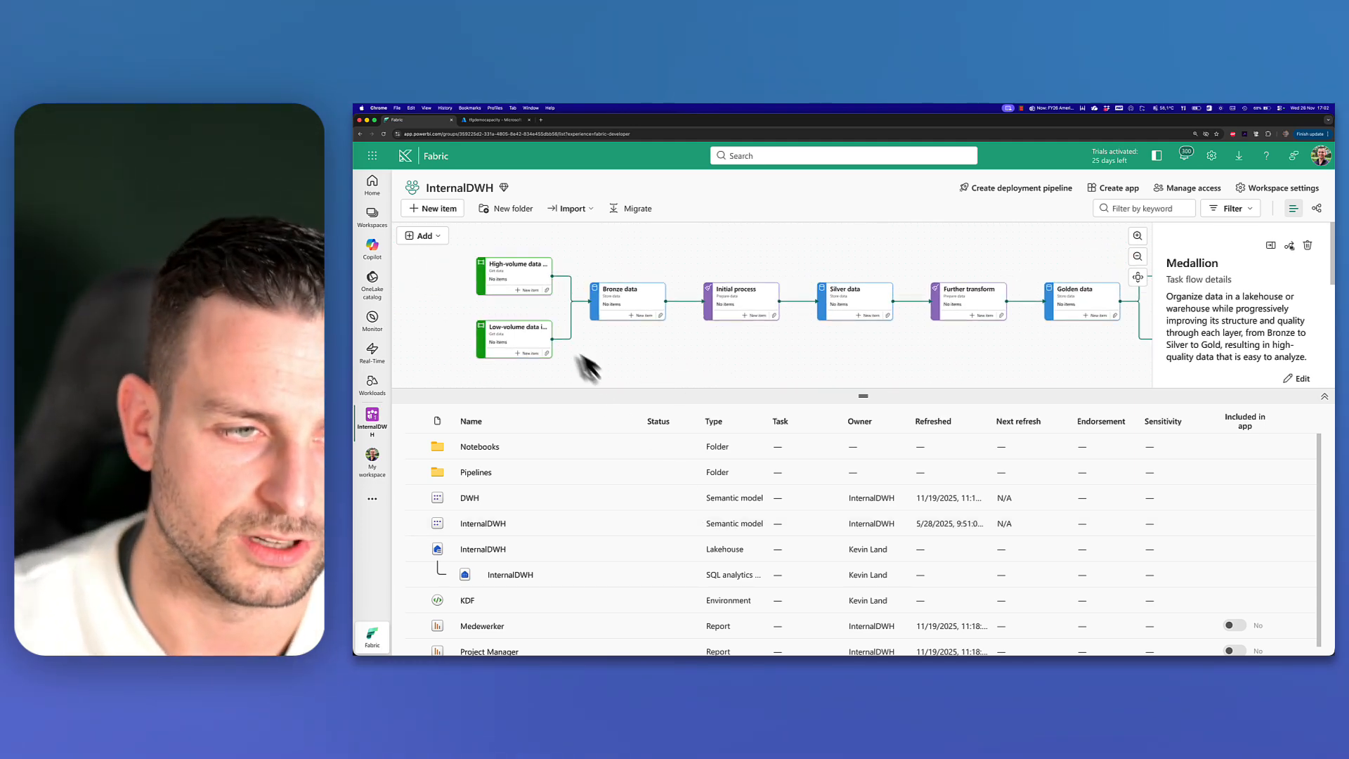
pyautogui.moveTo(605, 367); pyautogui.dragTo(647, 365)
pyautogui.moveTo(855, 397); pyautogui.dragTo(858, 570)
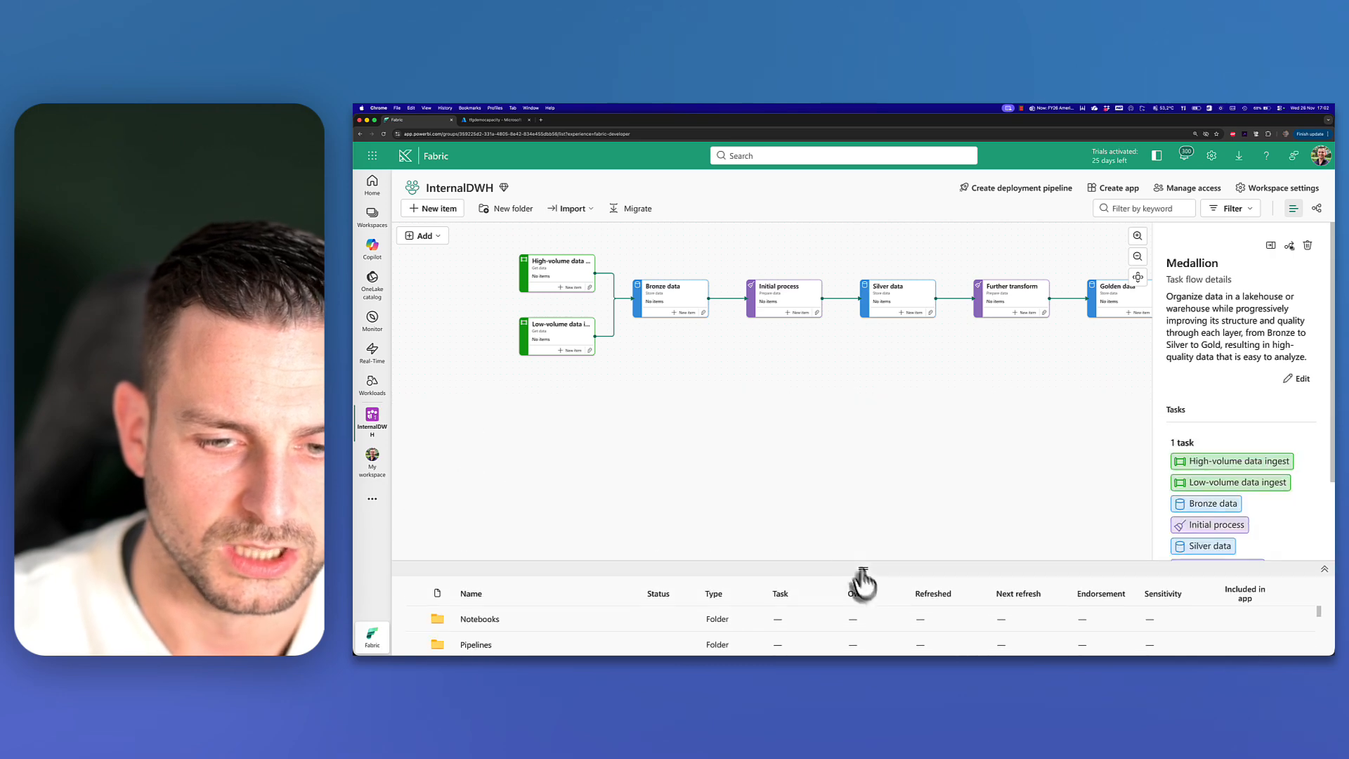
# Step: Examine the Medallion flow from the data ingest tasks through Bronze, Silver and Golden data to Data visualize and ML serving
pyautogui.moveTo(850, 373); pyautogui.dragTo(872, 451)
pyautogui.scroll(2, 618, 432)
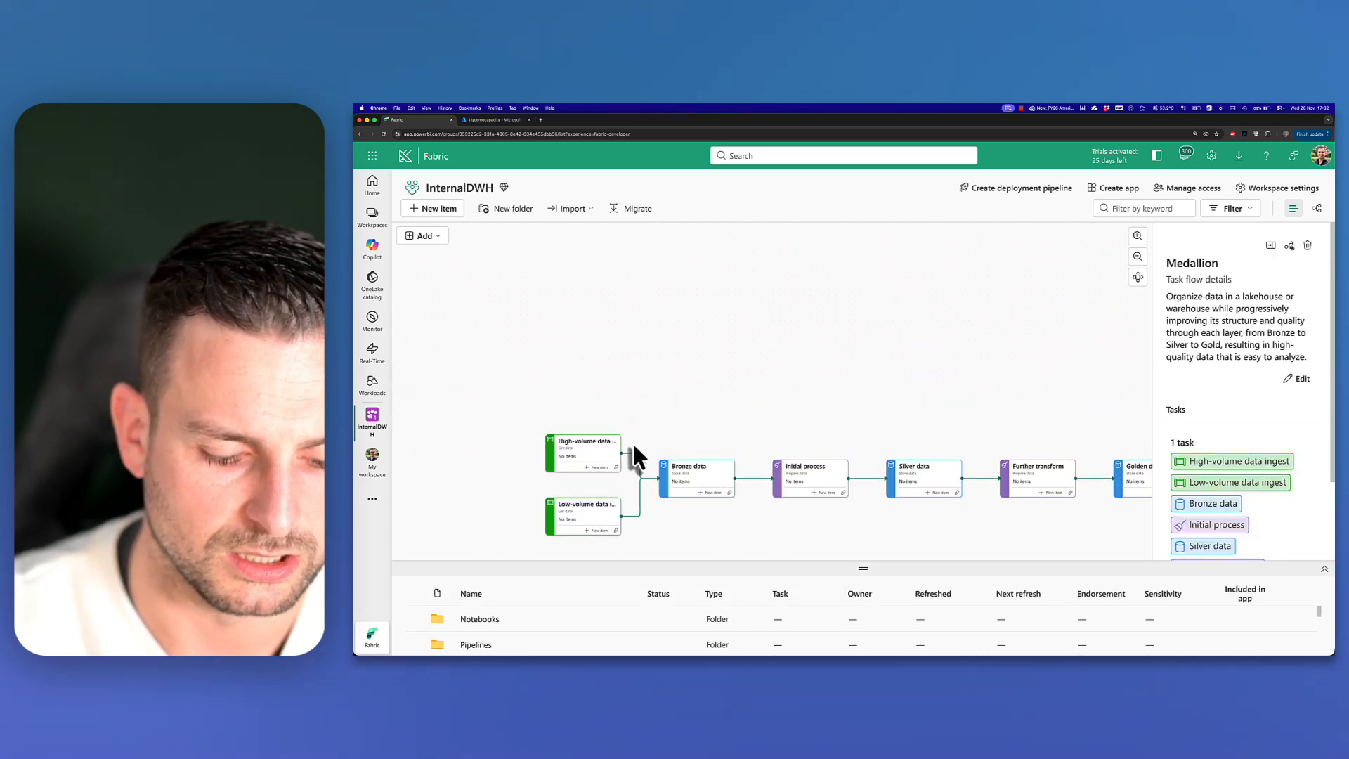
pyautogui.scroll(5, 633, 456)
pyautogui.moveTo(744, 434); pyautogui.dragTo(749, 285)
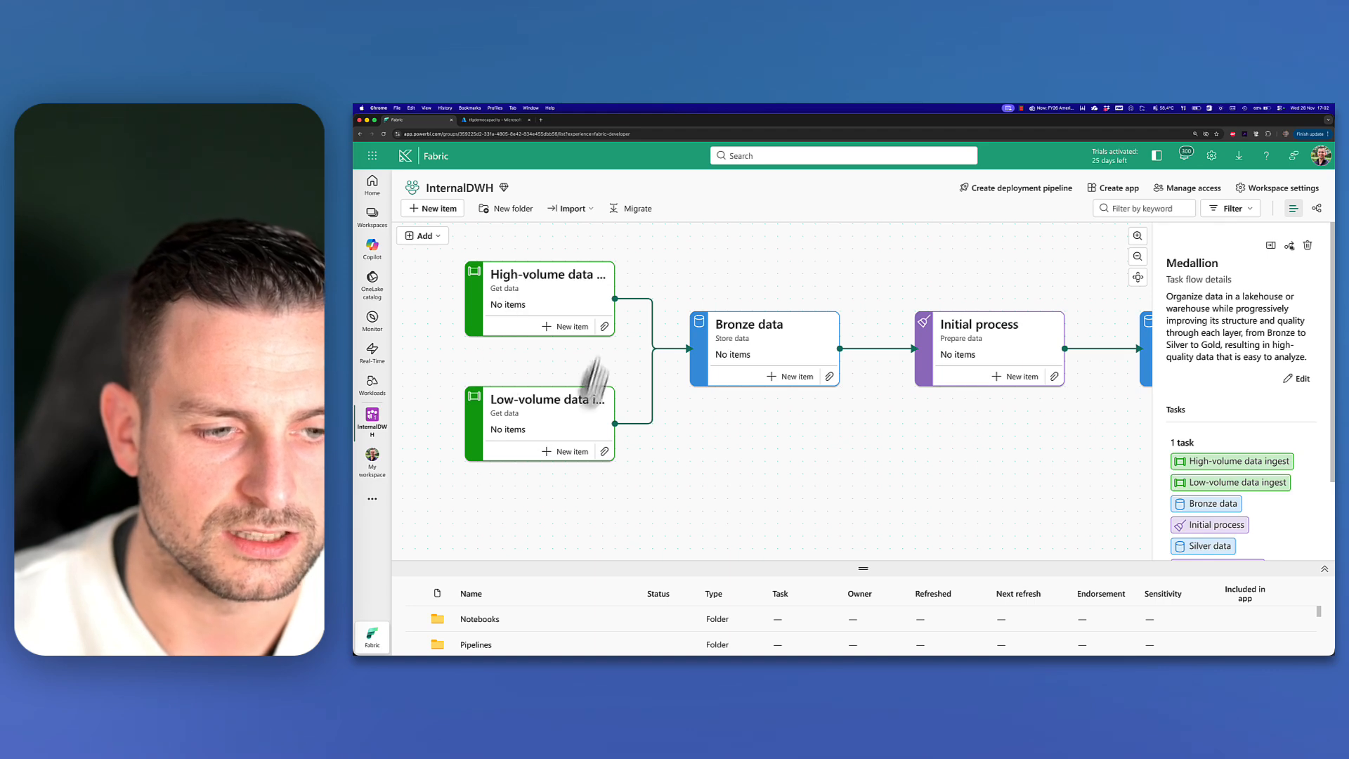
pyautogui.hscroll(3, 871, 414)
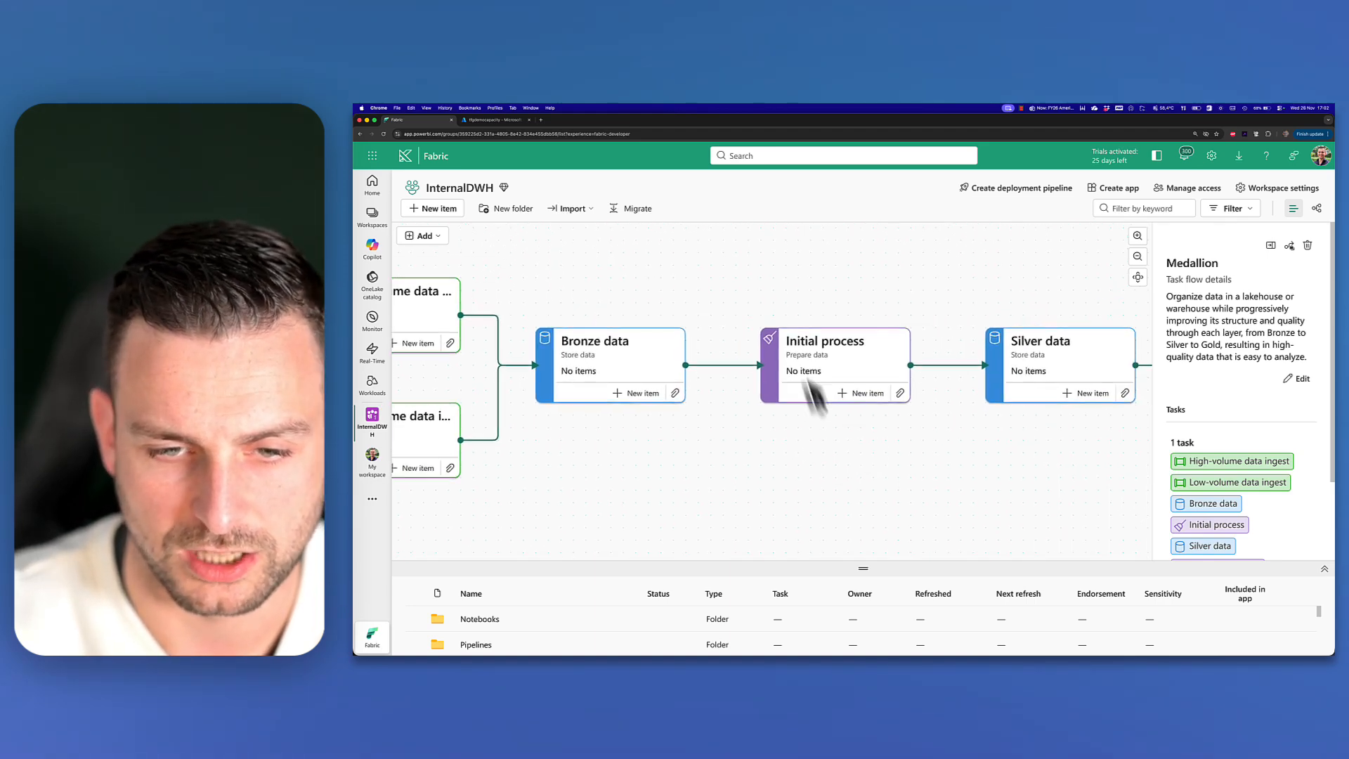
pyautogui.hscroll(4, 878, 412)
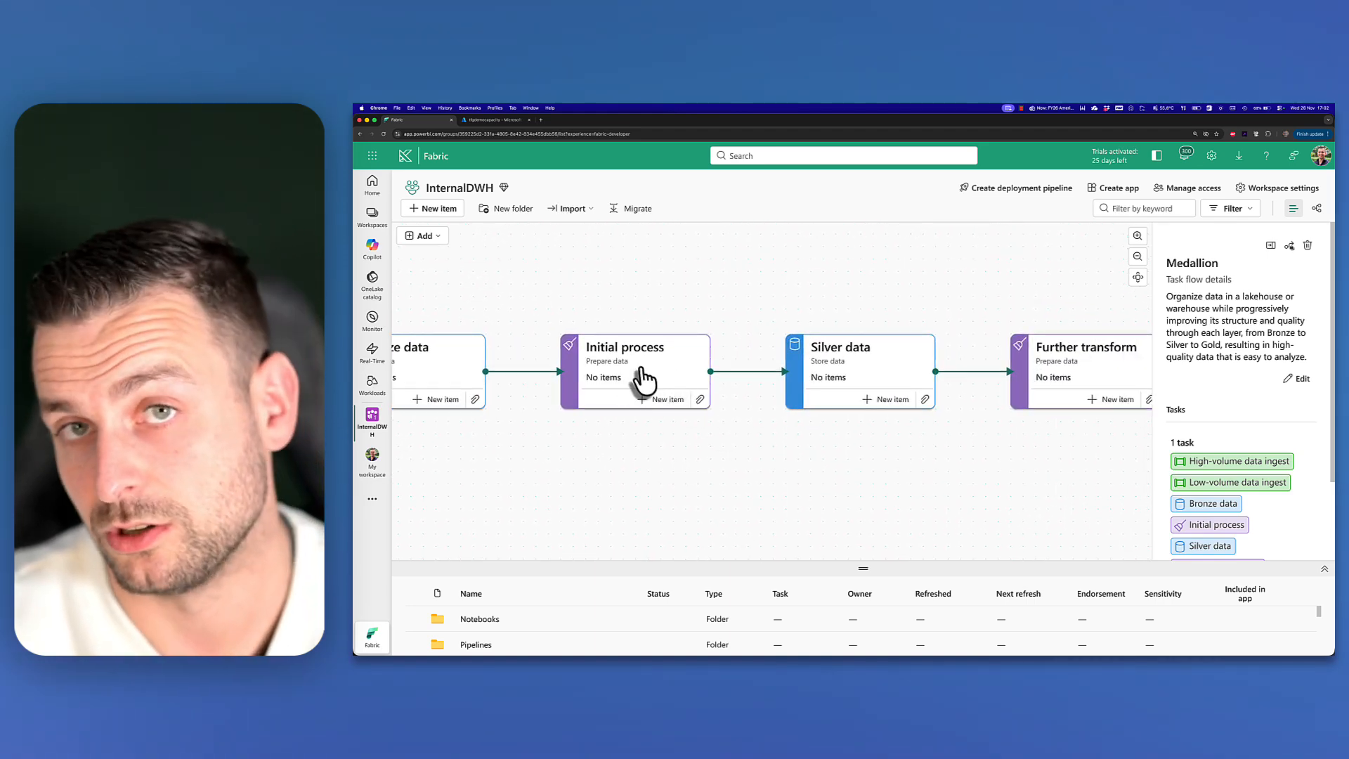
pyautogui.hscroll(6, 780, 467)
pyautogui.hscroll(6, 863, 487)
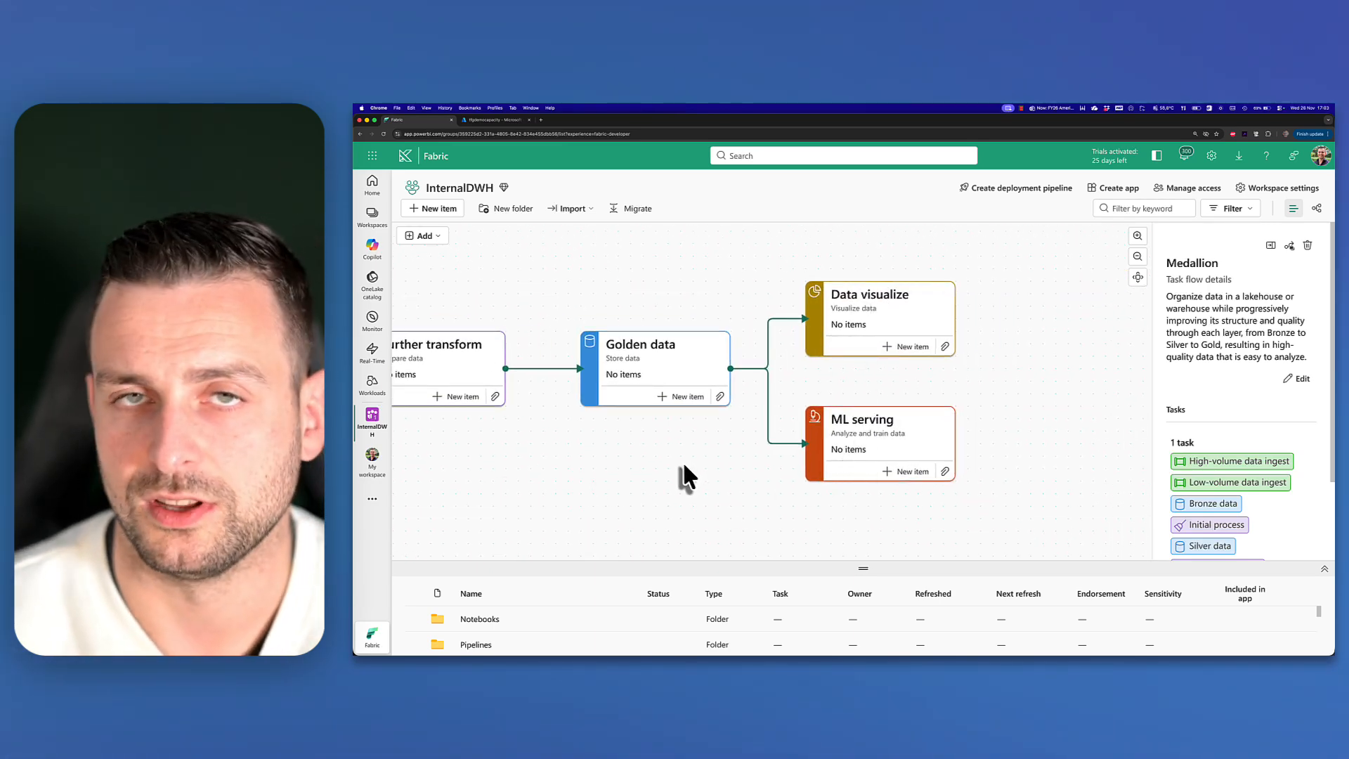
pyautogui.hscroll(-6, 674, 471)
pyautogui.hscroll(-7, 661, 464)
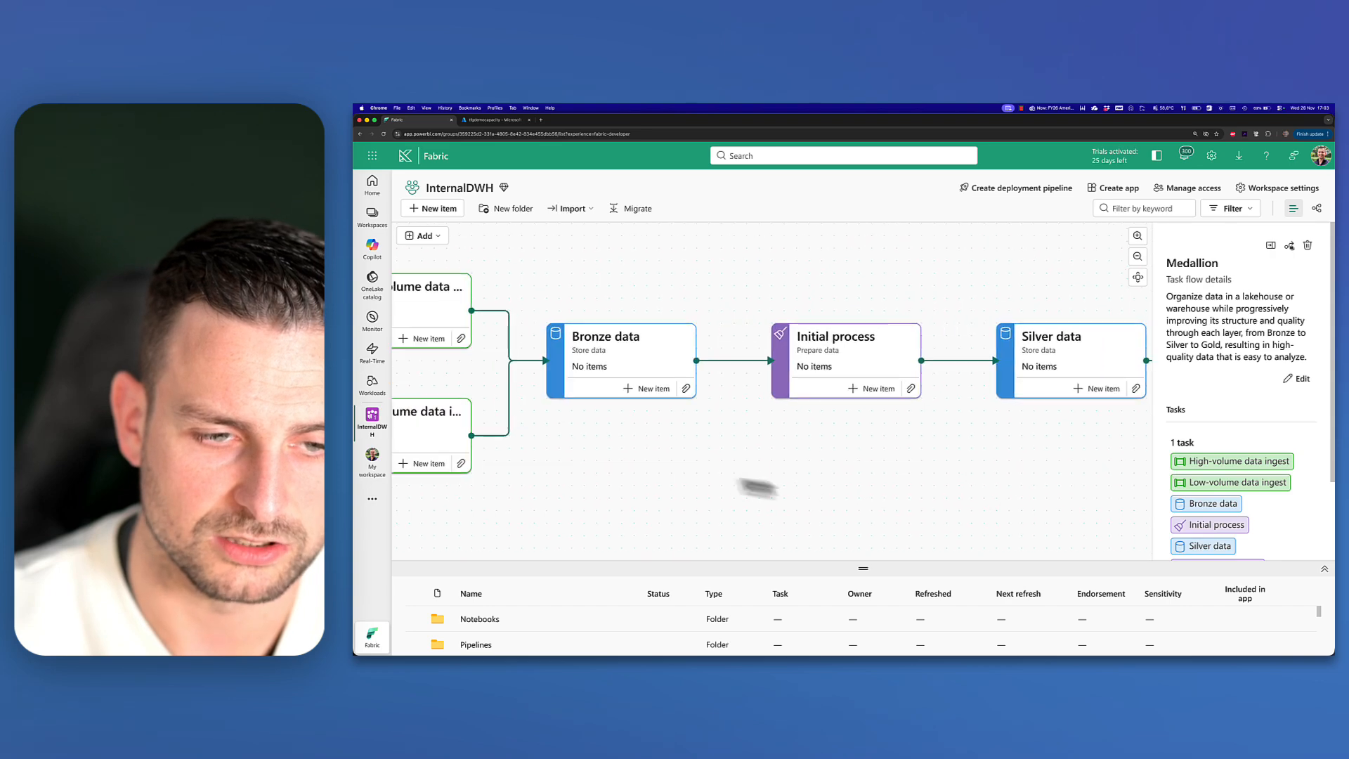
# Step: Rename the Low-volume data ingest task to Ingest and change its description to "Ingest data into the data lake"
pyautogui.click(579, 441)
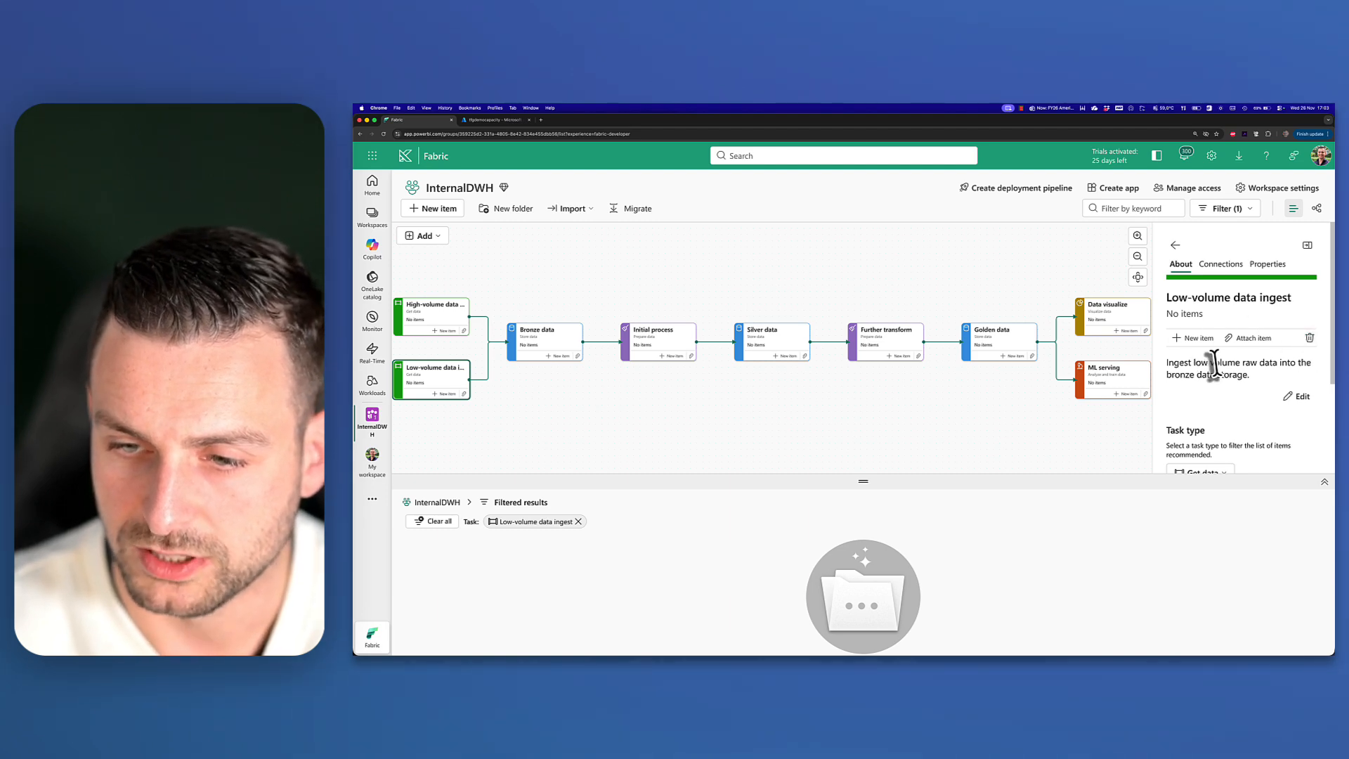
pyautogui.scroll(-2, 1254, 390)
pyautogui.click(1298, 351)
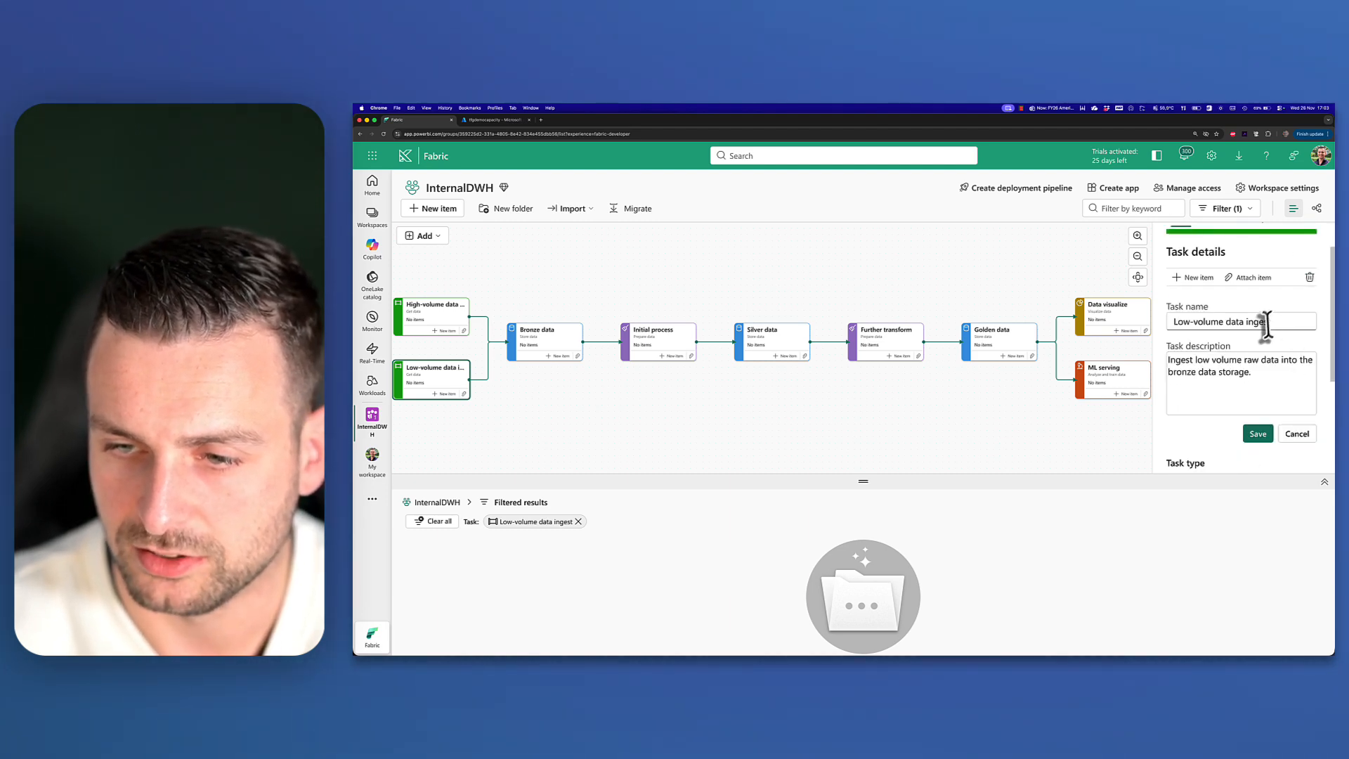
pyautogui.moveTo(1266, 323); pyautogui.dragTo(1162, 319)
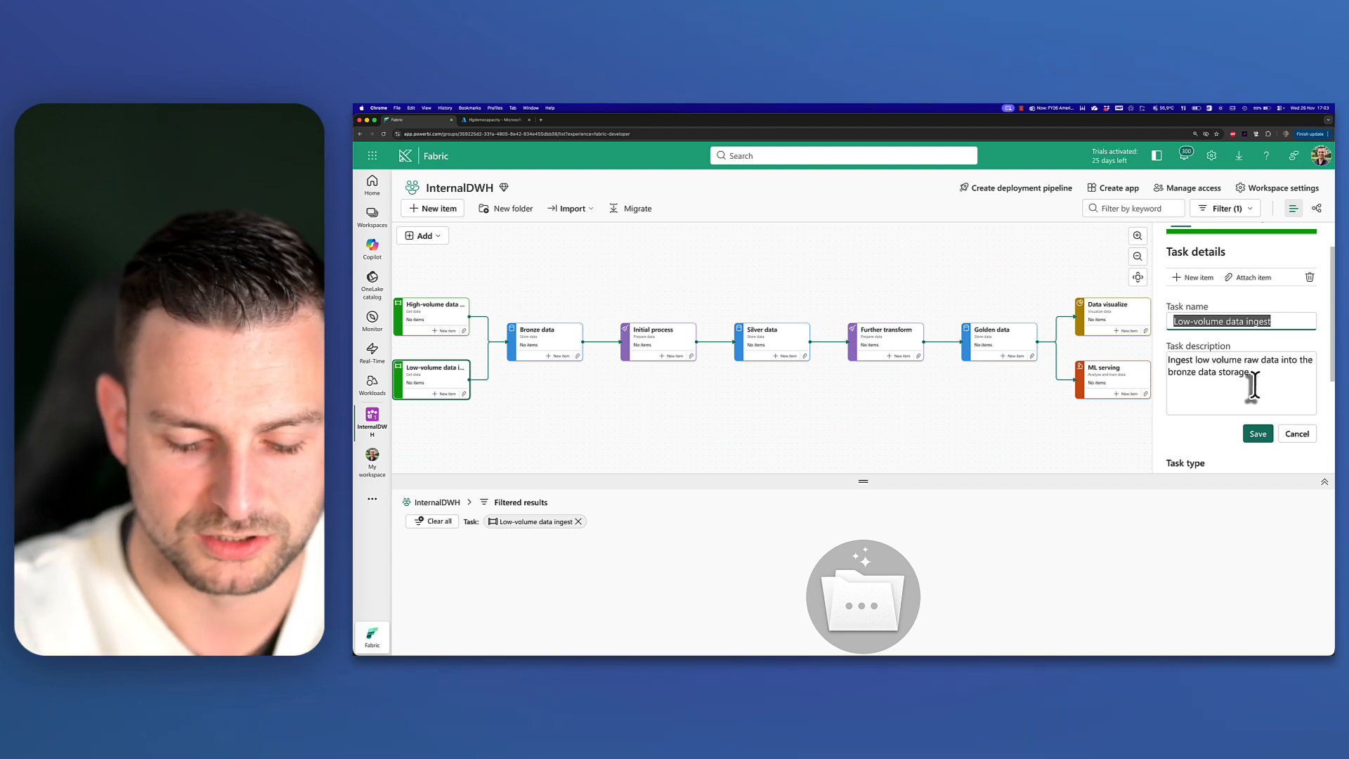
pyautogui.write('Inge')
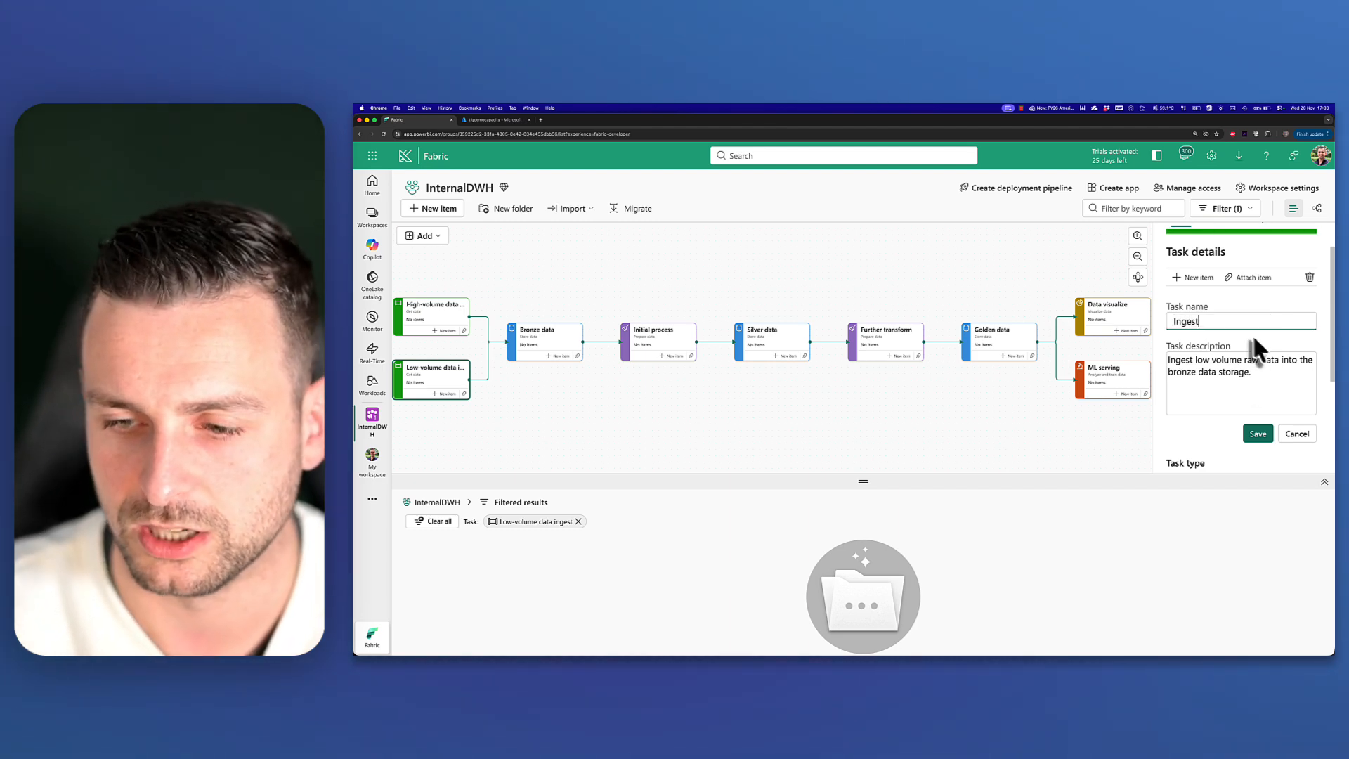
pyautogui.moveTo(1270, 371); pyautogui.dragTo(1132, 353)
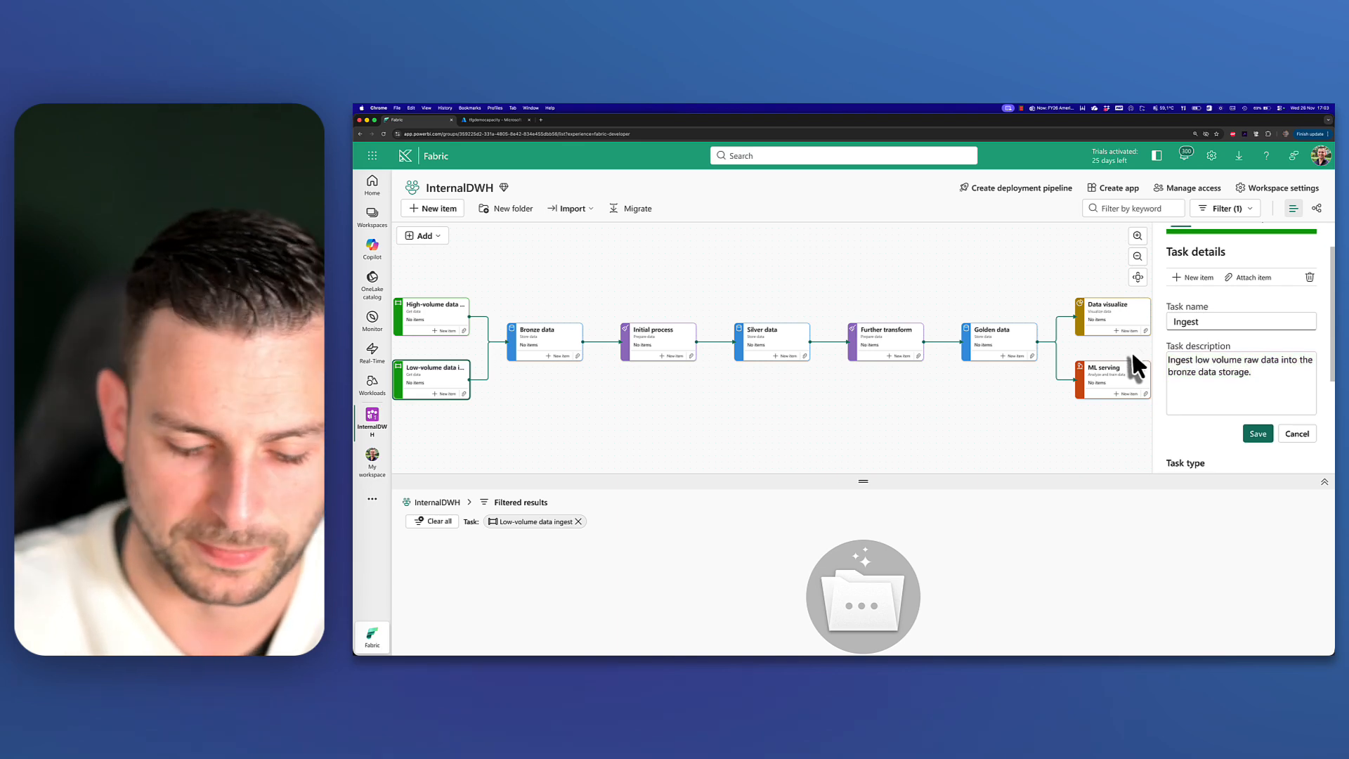
pyautogui.tripleClick(1226, 377)
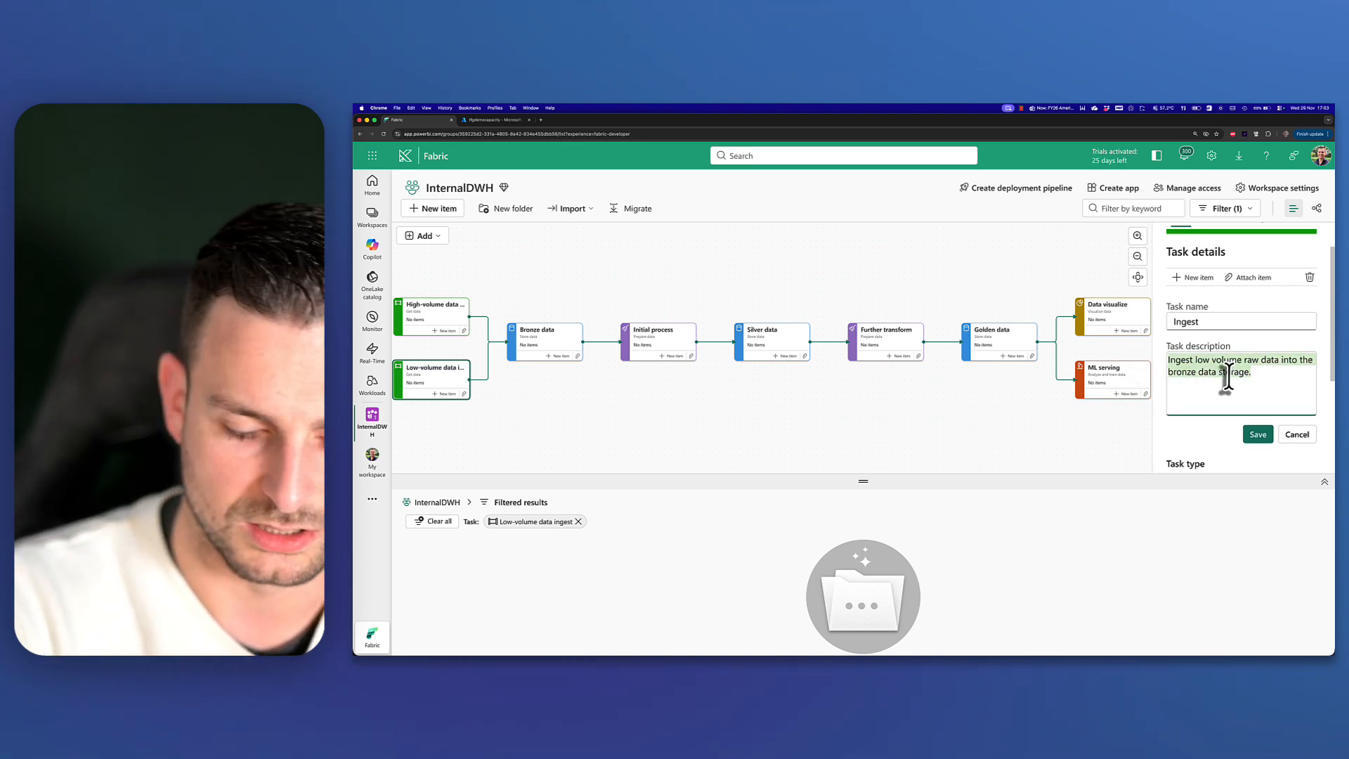
pyautogui.write('Ingest data into the')
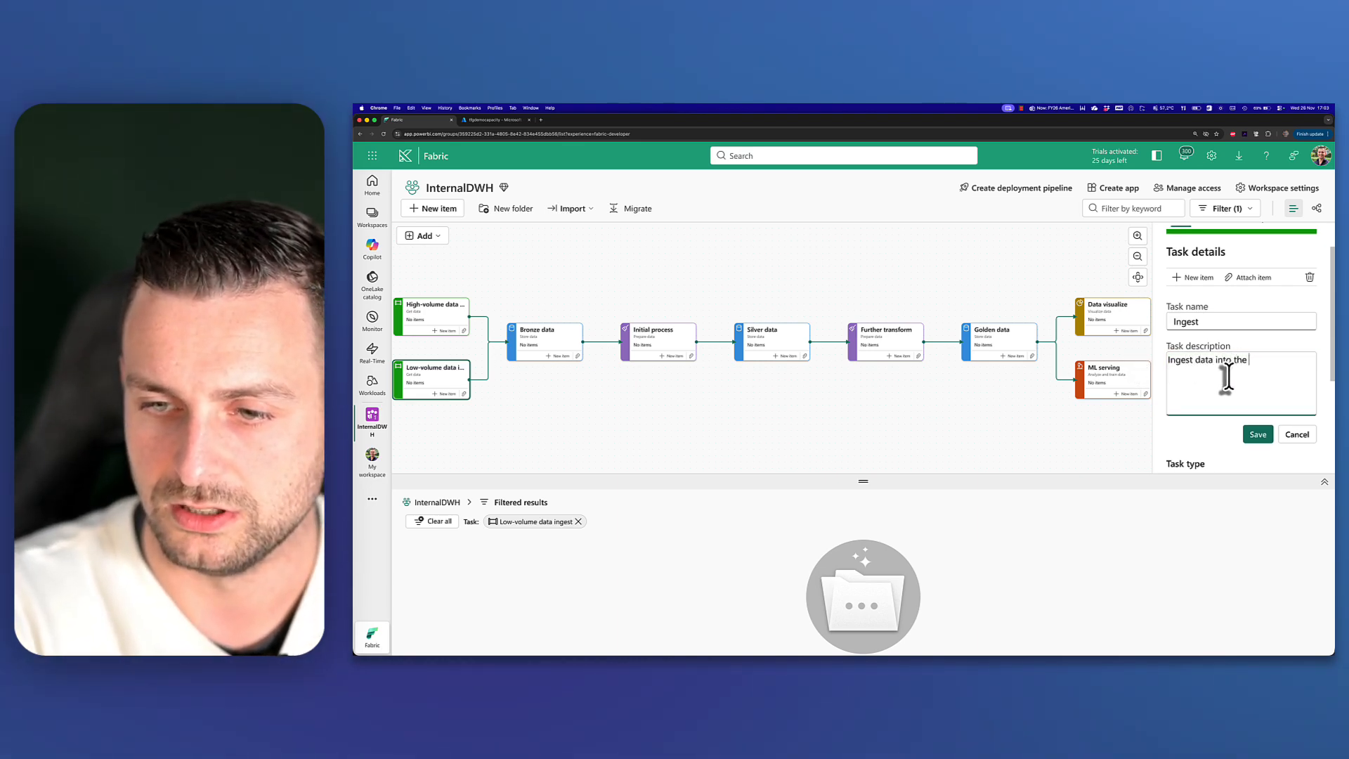
pyautogui.scroll(-1, 1240, 414)
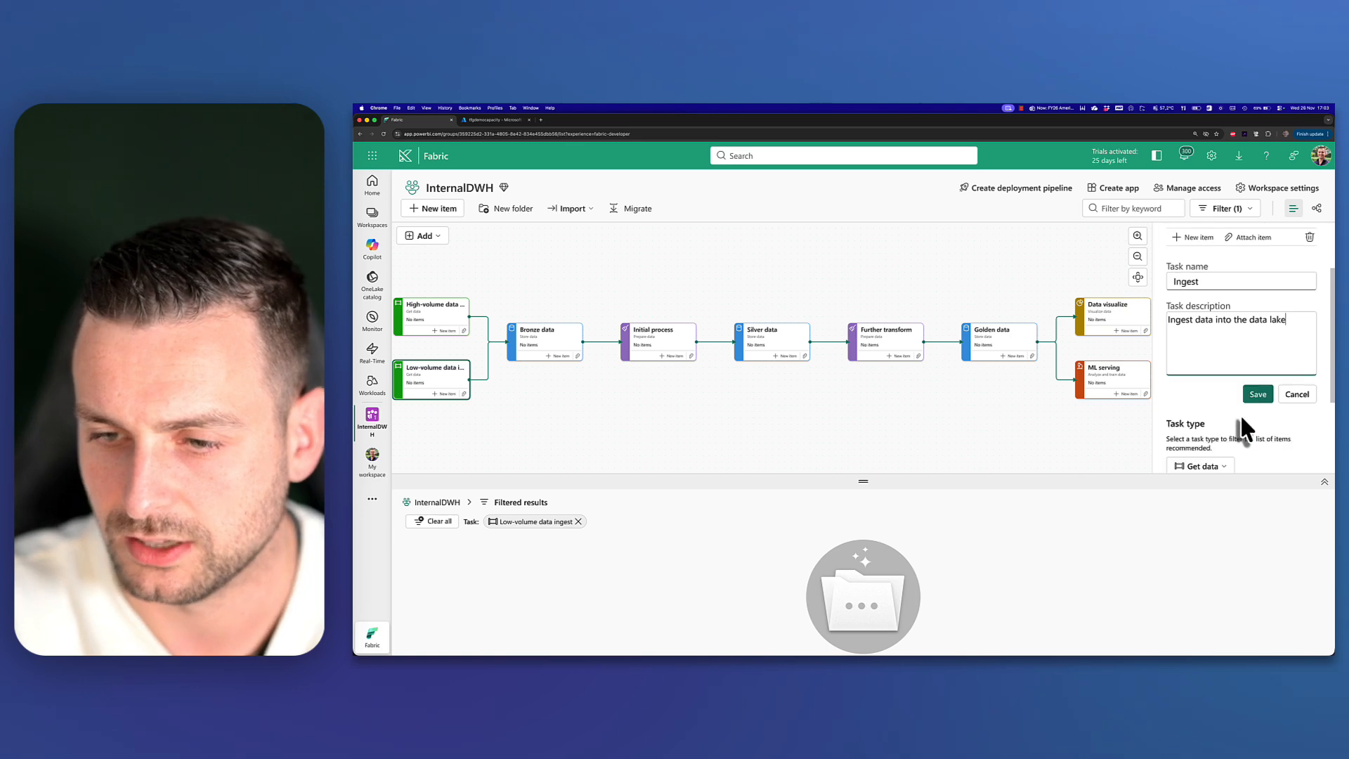
pyautogui.click(1256, 397)
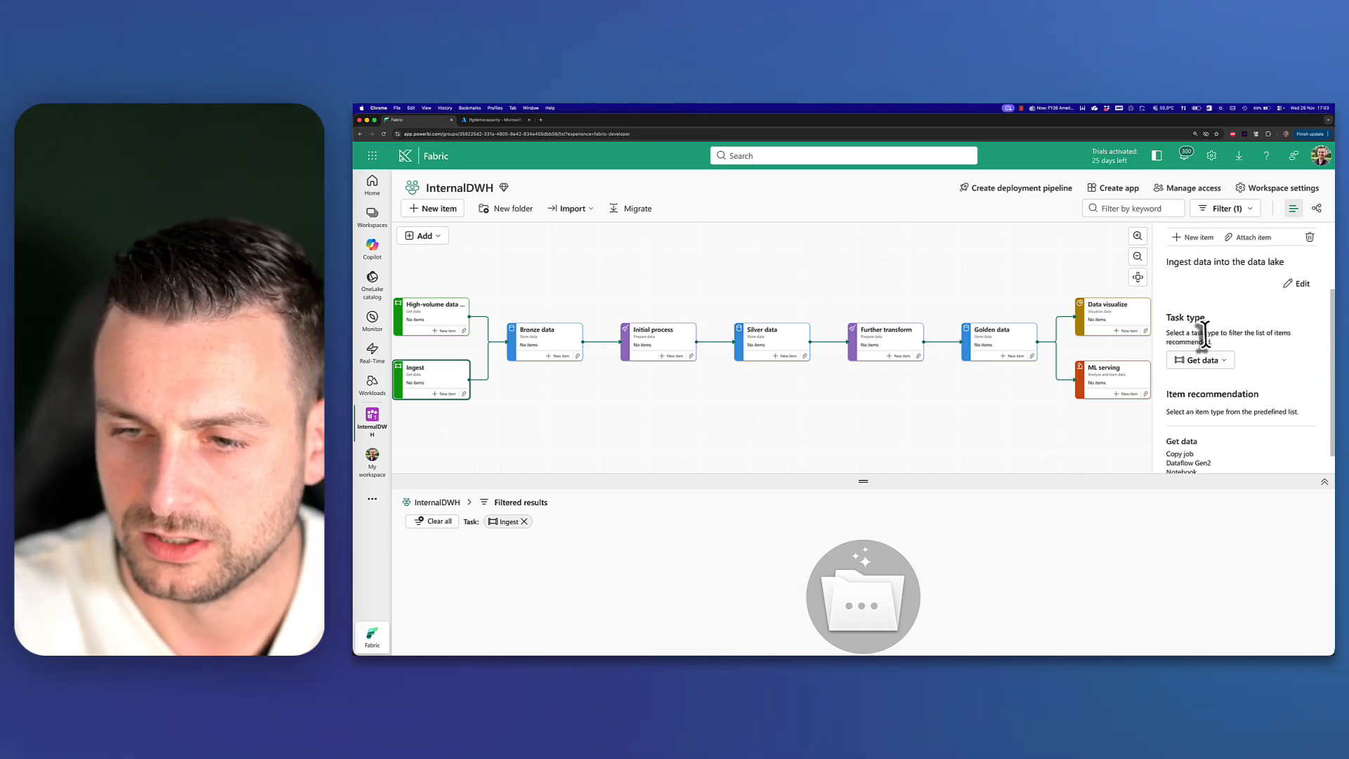
# Step: Review the available task types and the recommended item types for the Ingest task
pyautogui.moveTo(1187, 333); pyautogui.dragTo(1223, 335)
pyautogui.click(1247, 344)
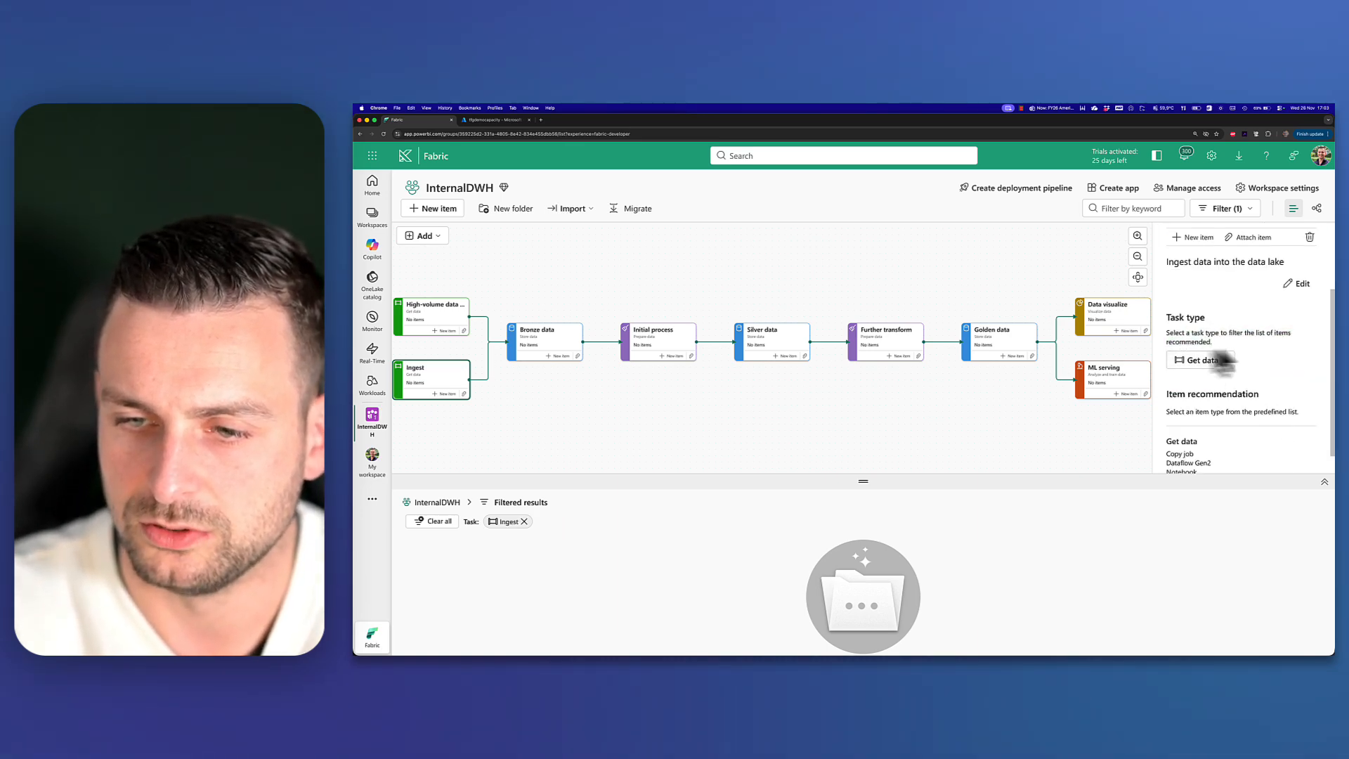
pyautogui.click(1228, 364)
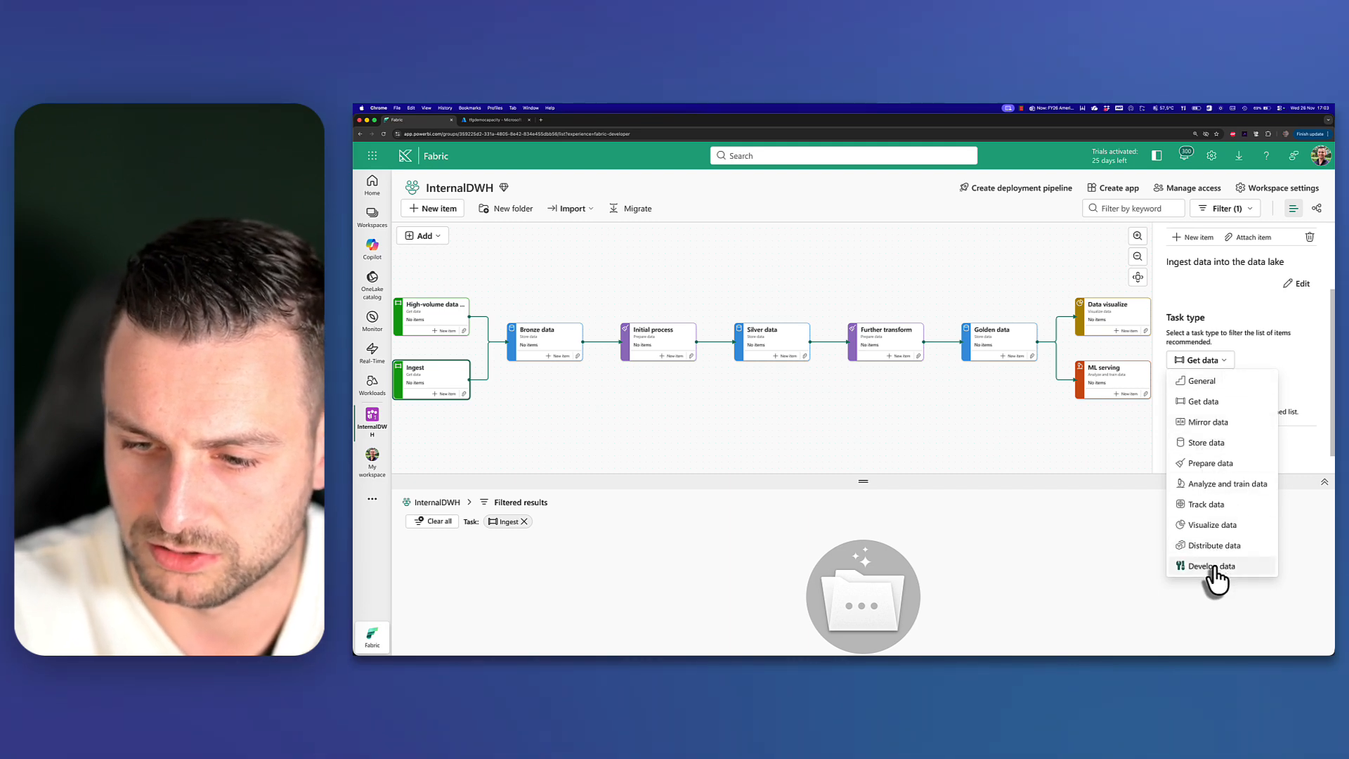
pyautogui.press('Escape')
pyautogui.scroll(-1, 1213, 395)
pyautogui.scroll(-1, 1213, 395)
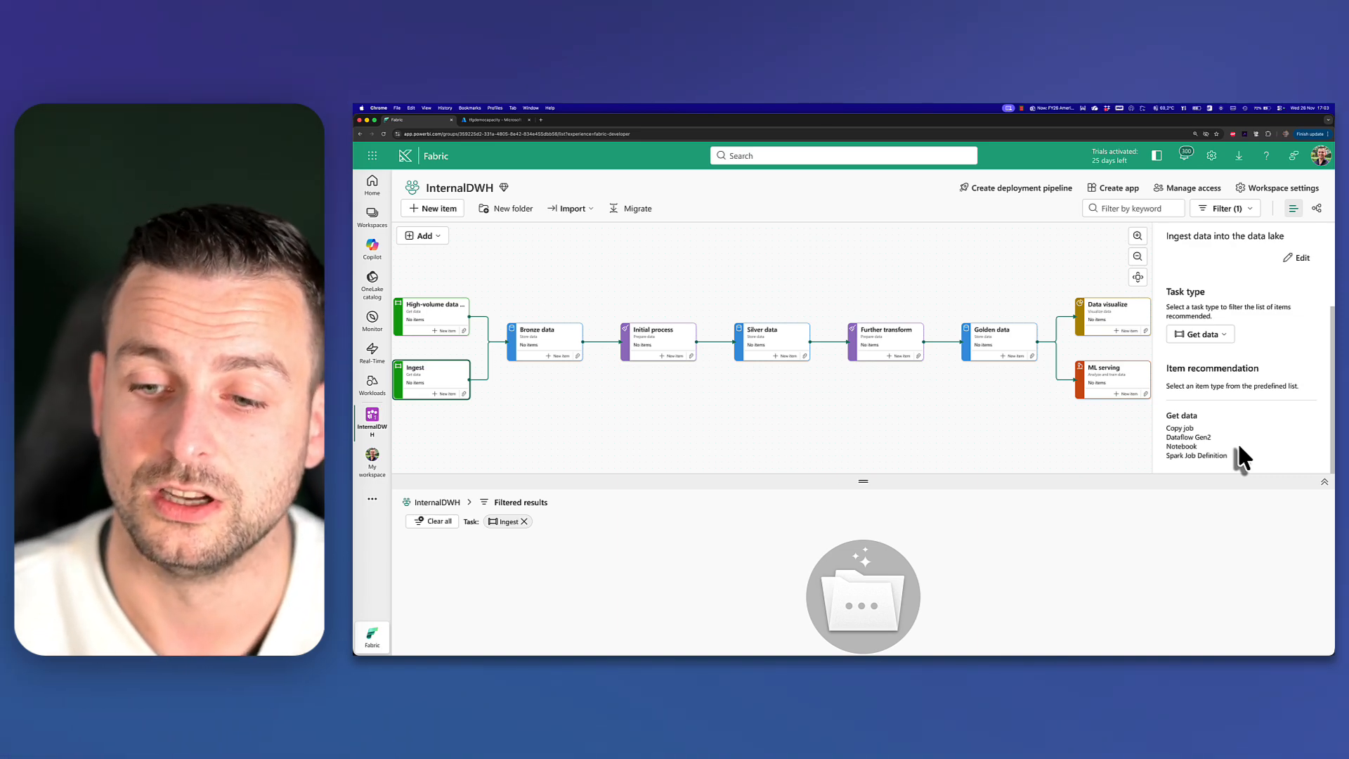
pyautogui.scroll(3, 1235, 445)
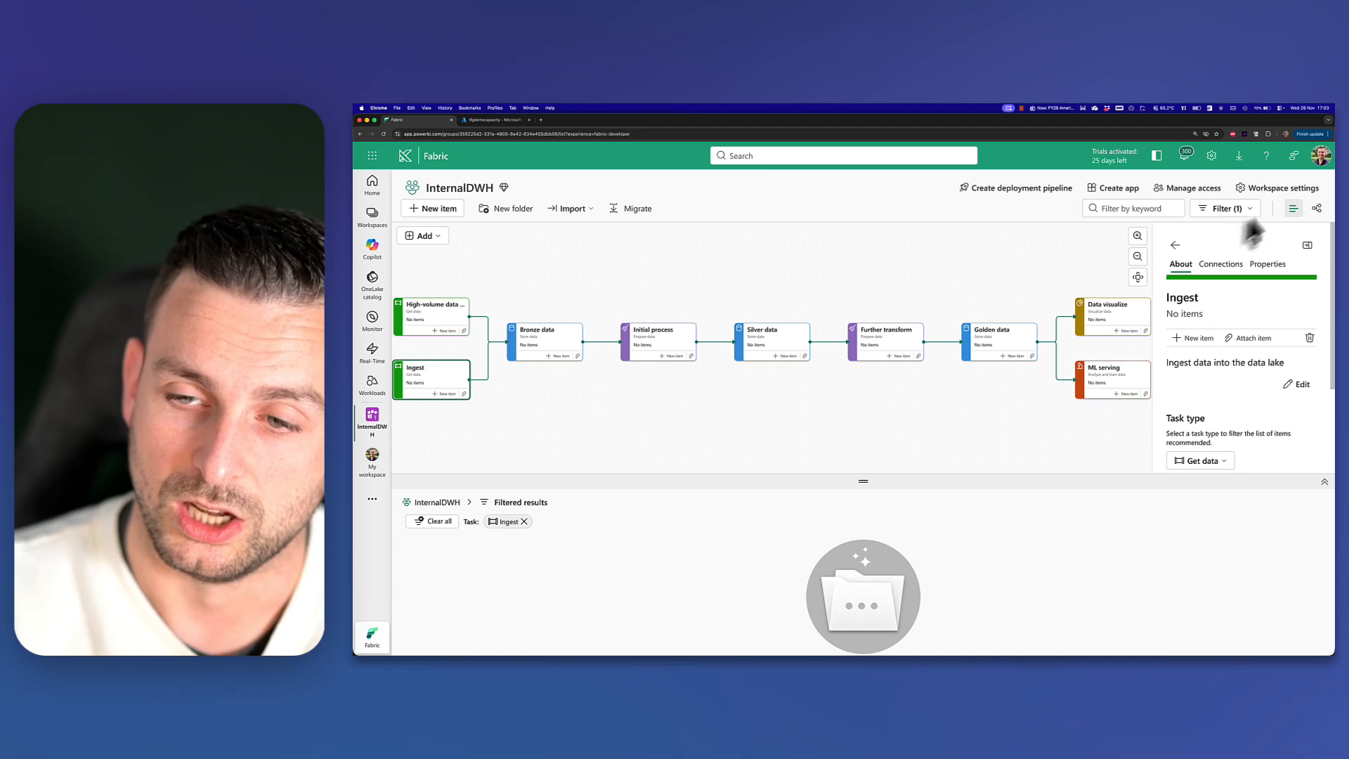
pyautogui.click(1187, 245)
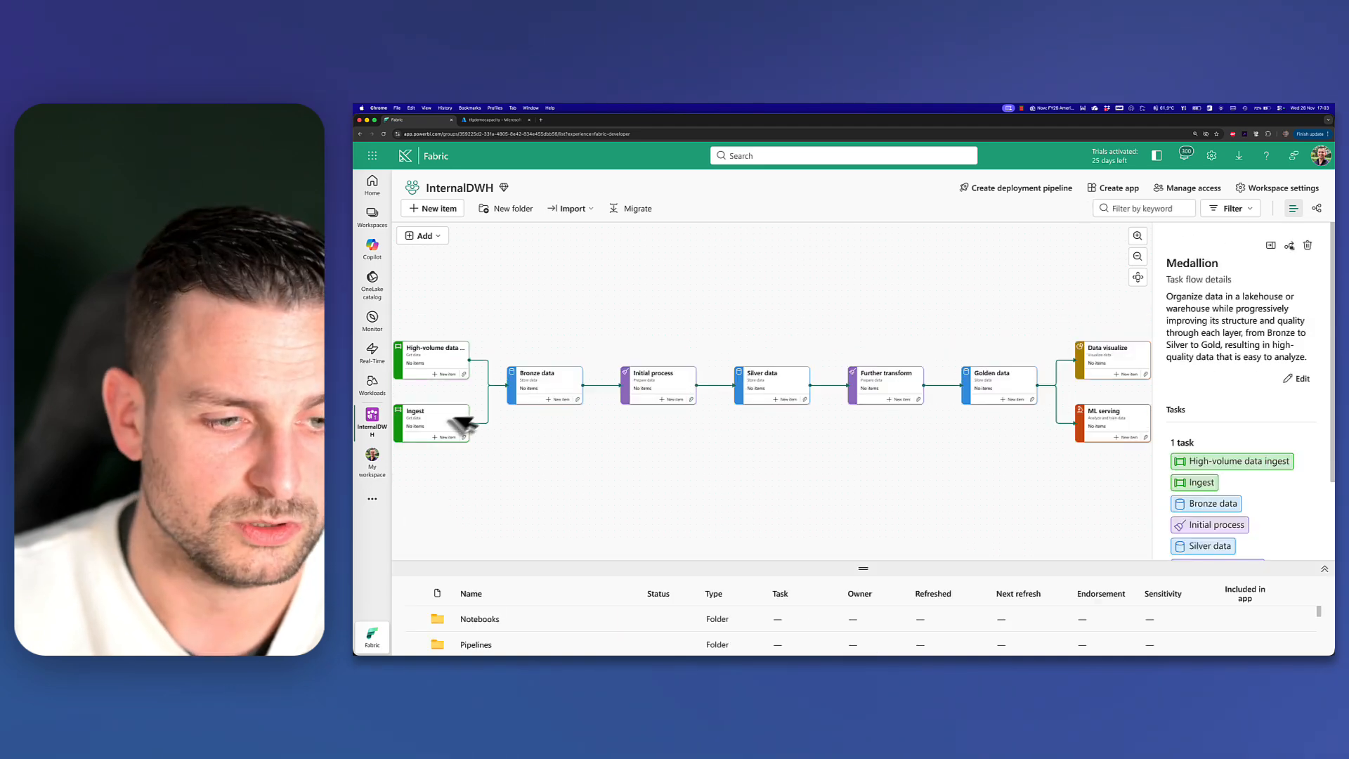
# Step: Delete the High-volume data ingest task and line up the Ingest task with Bronze data
pyautogui.click(433, 364)
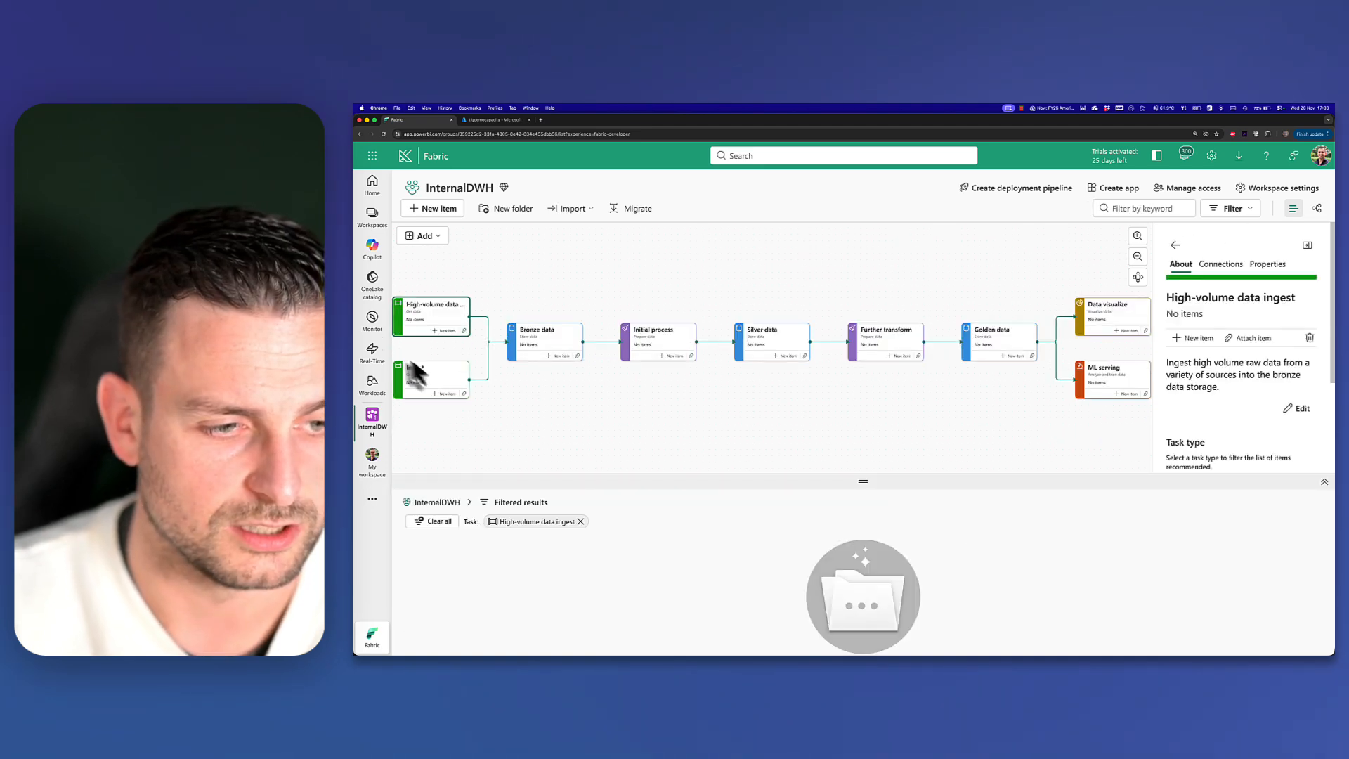
pyautogui.click(1309, 338)
pyautogui.click(441, 360)
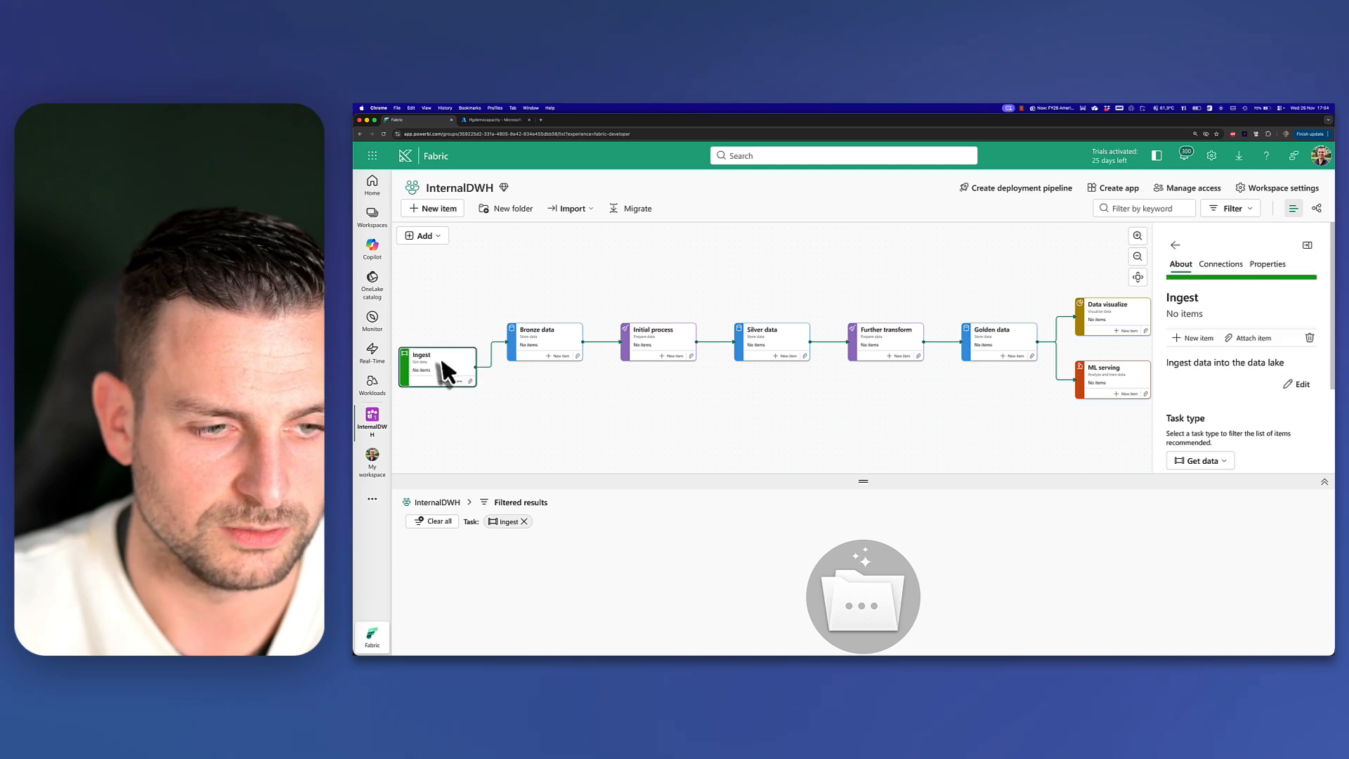
pyautogui.click(536, 406)
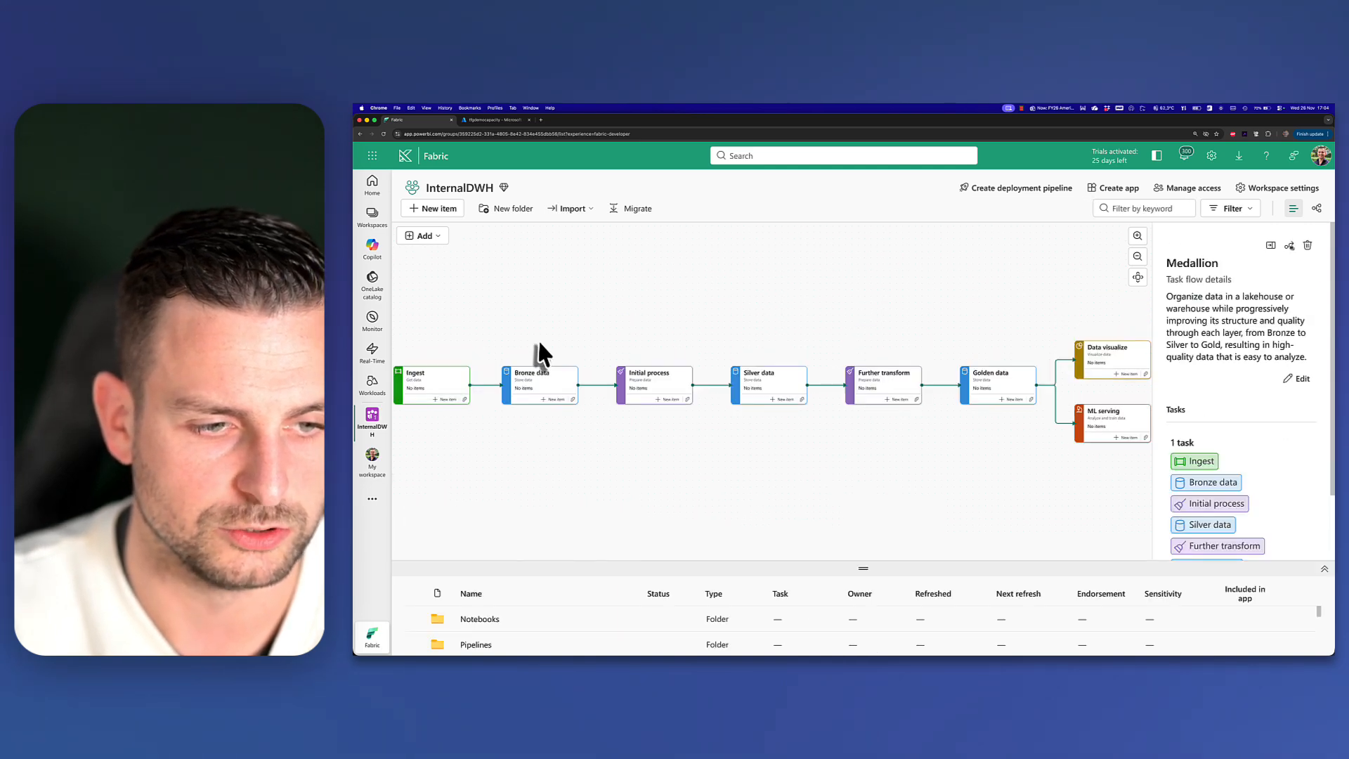
# Step: Review the task details from Bronze data to Golden data and the recommended item types for Data visualize, ML serving and Golden data
pyautogui.click(530, 385)
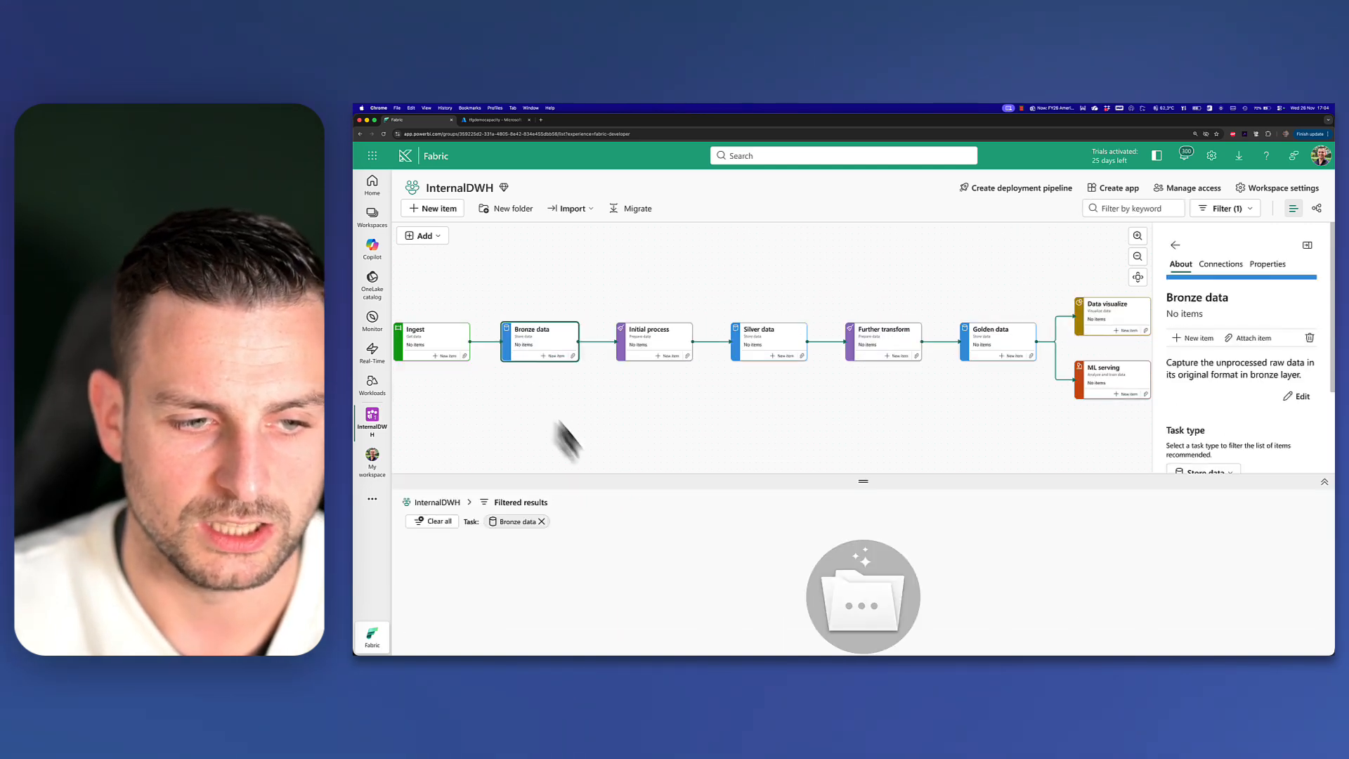
pyautogui.click(699, 349)
pyautogui.click(777, 345)
pyautogui.click(876, 347)
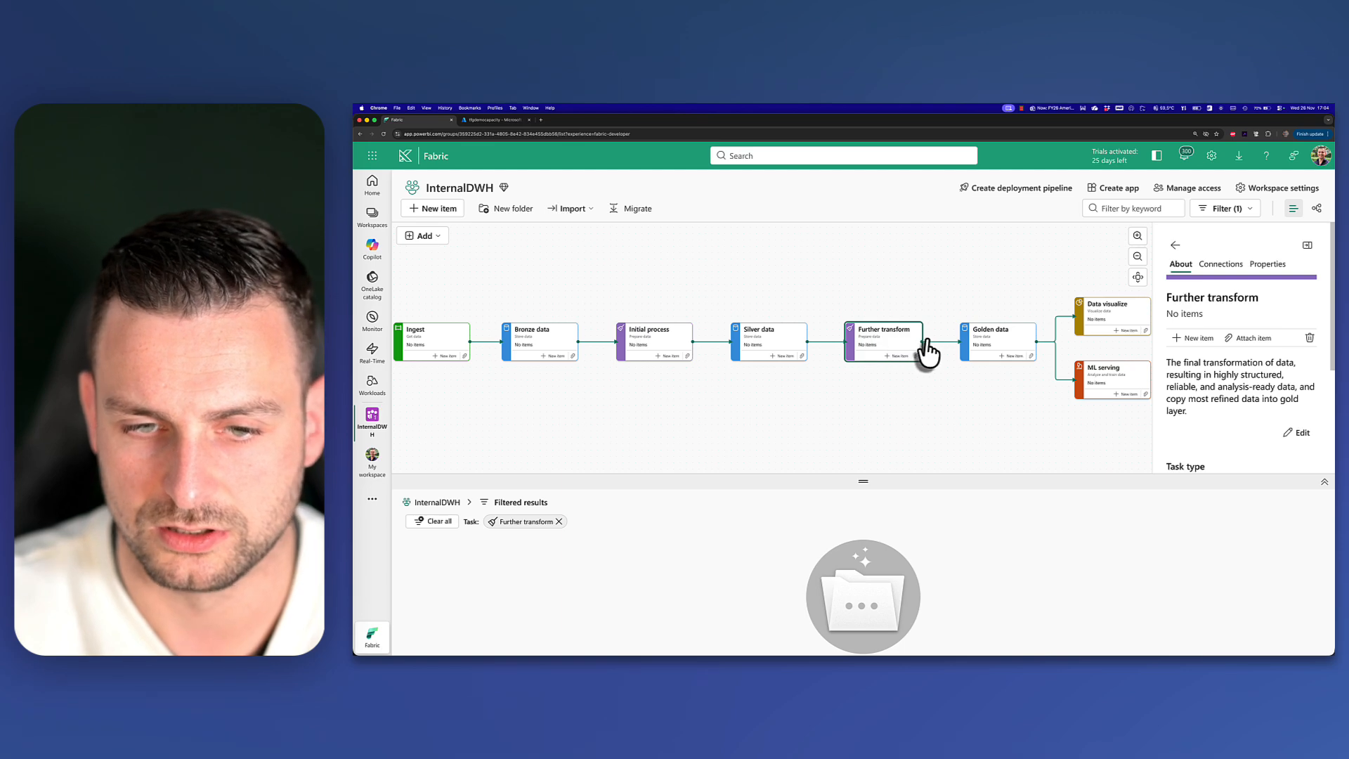
pyautogui.click(987, 352)
pyautogui.moveTo(999, 403); pyautogui.dragTo(806, 426)
pyautogui.click(943, 326)
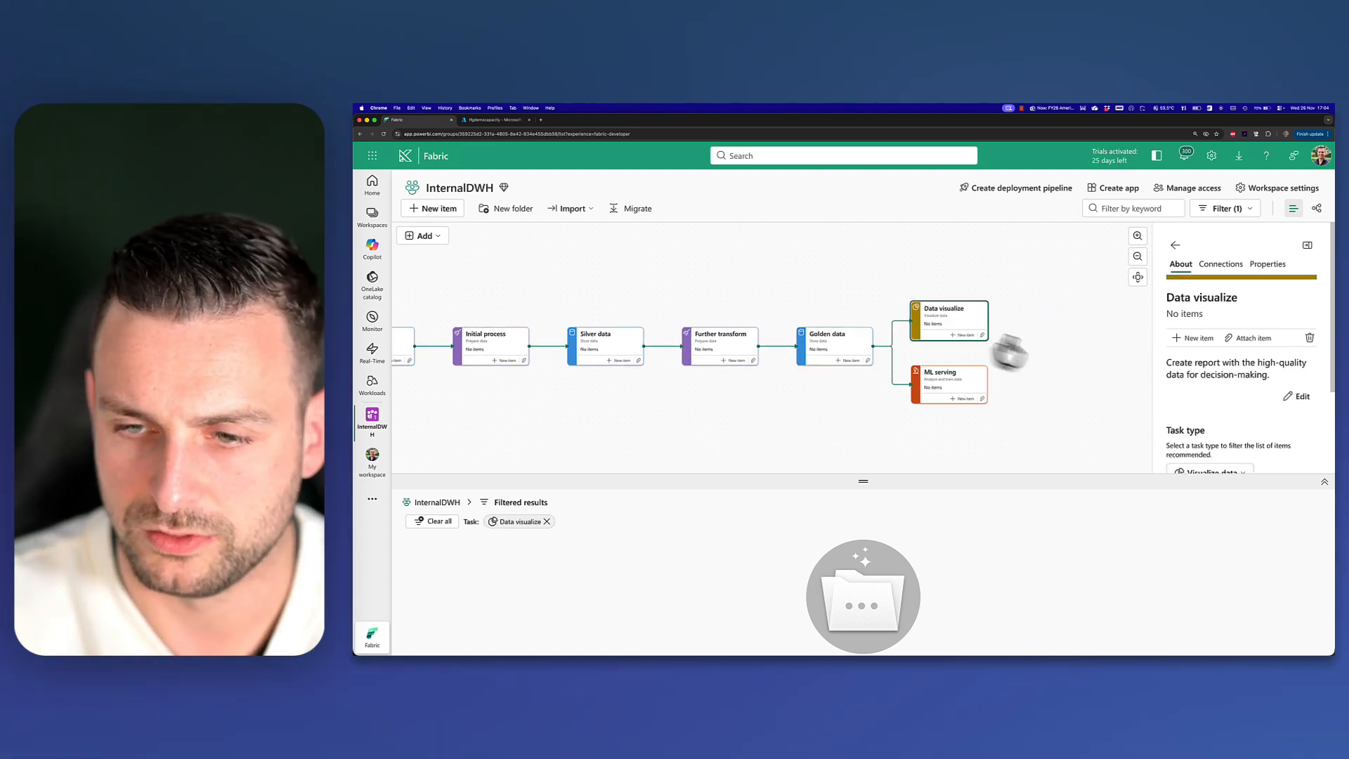
pyautogui.scroll(-2, 1241, 372)
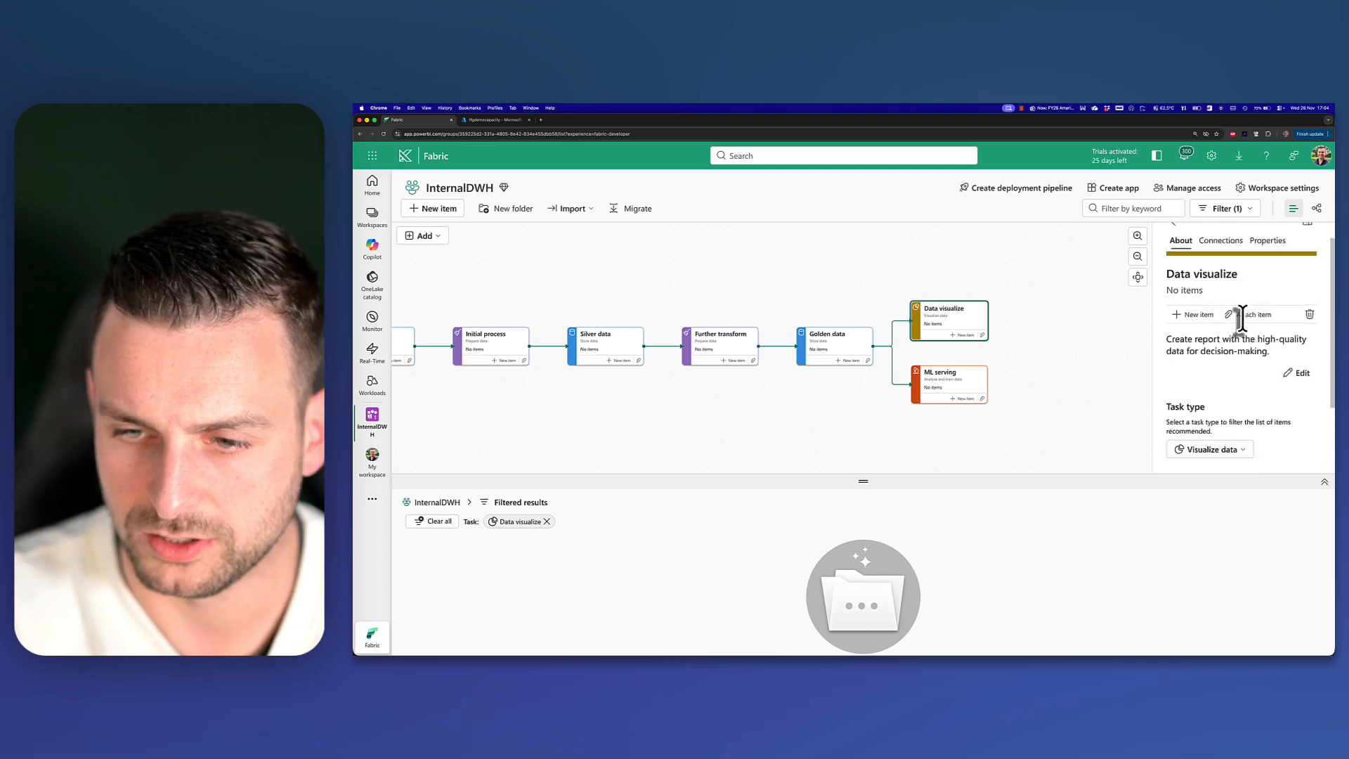
pyautogui.scroll(-3, 1242, 318)
pyautogui.scroll(2, 1204, 421)
pyautogui.scroll(-2, 1204, 397)
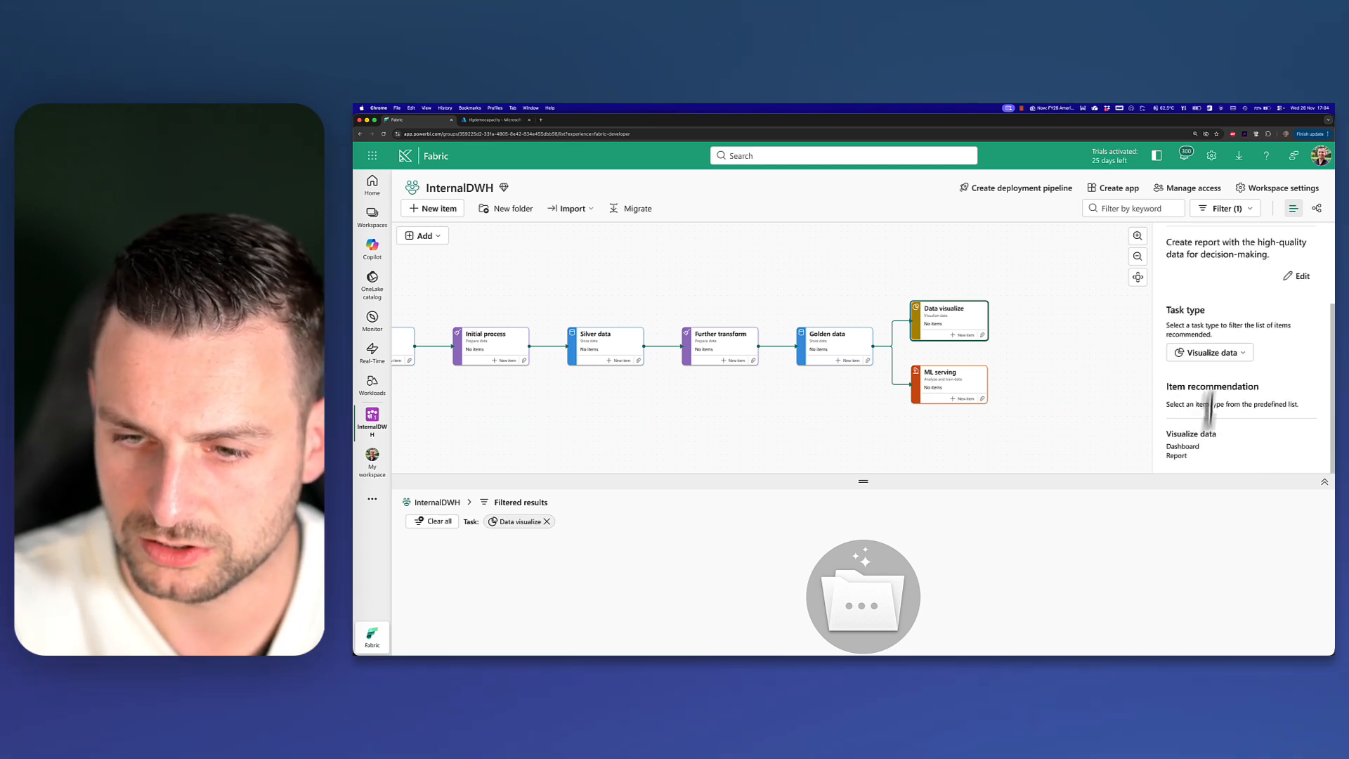
pyautogui.click(972, 400)
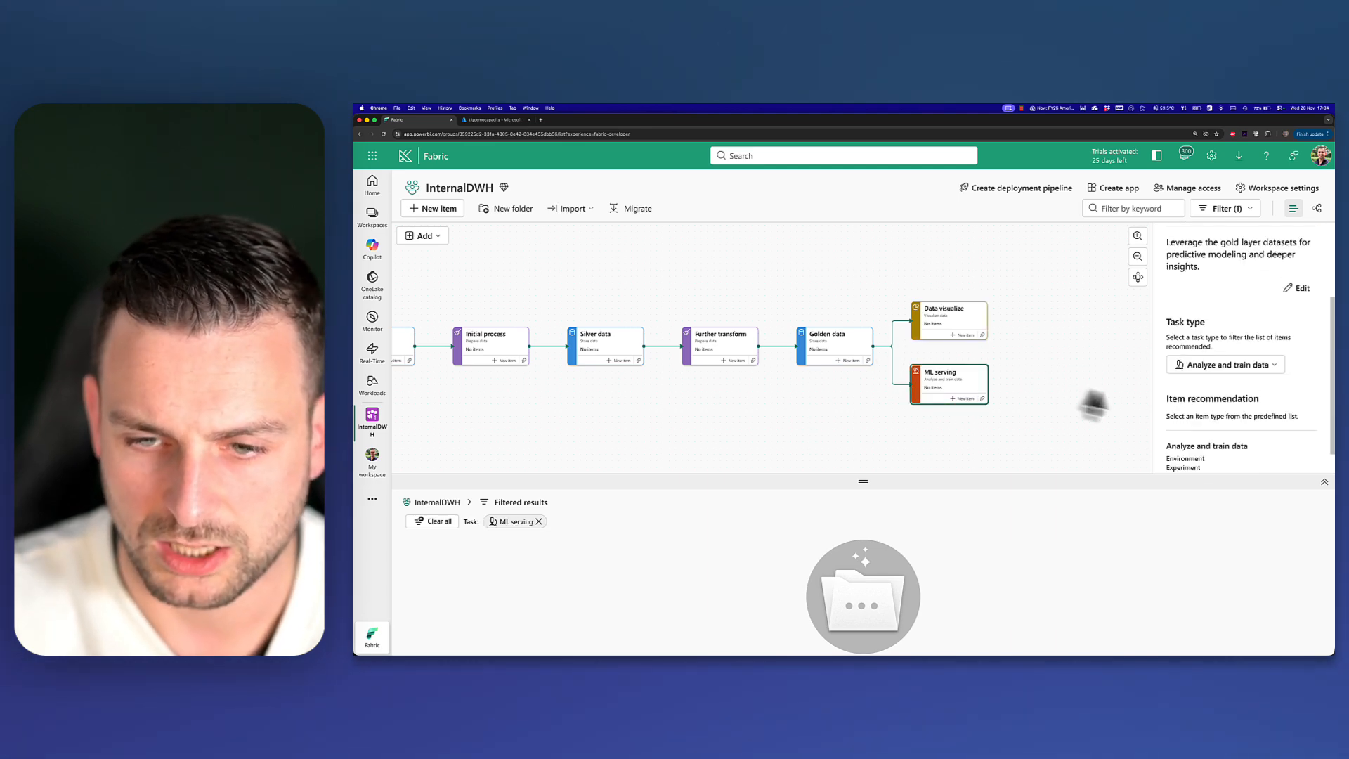
pyautogui.click(848, 351)
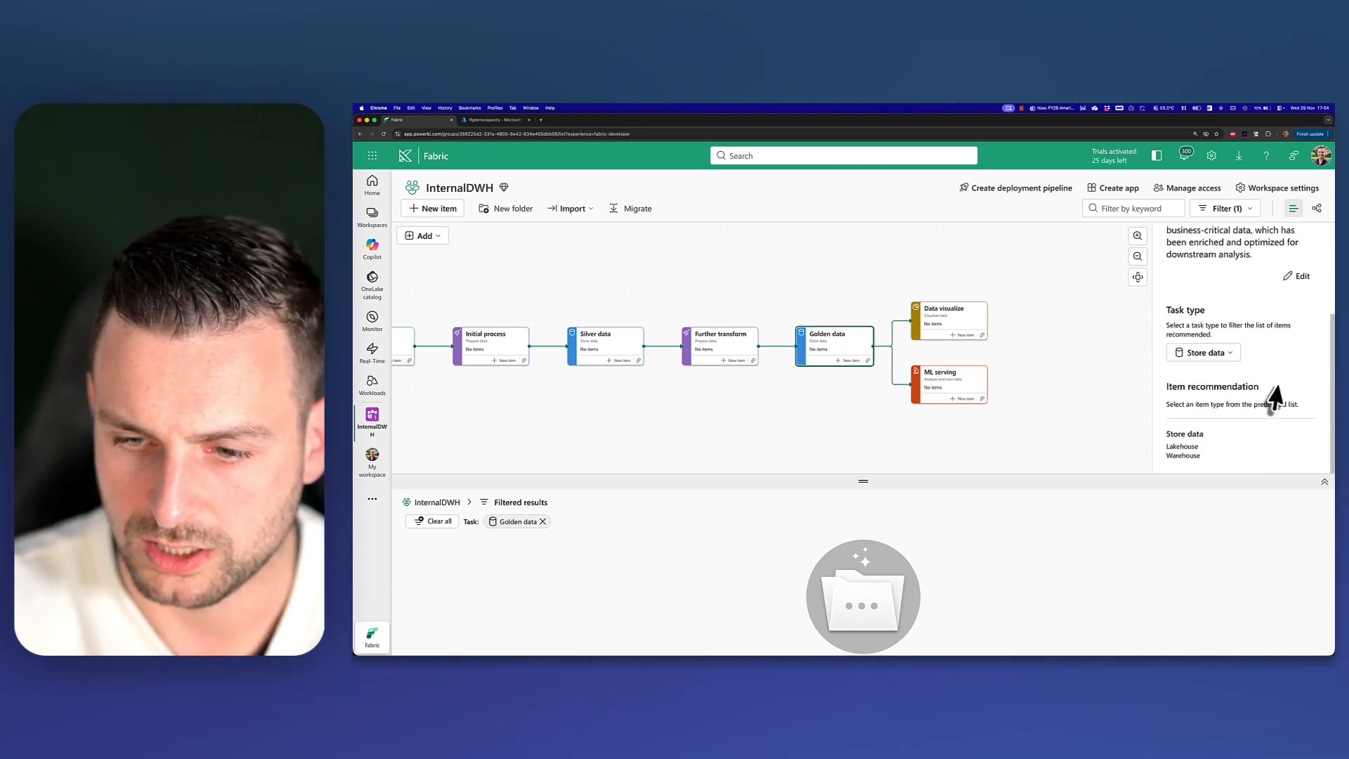
# Step: Delete the ML serving task and line up the Data visualize task with Golden data
pyautogui.click(963, 391)
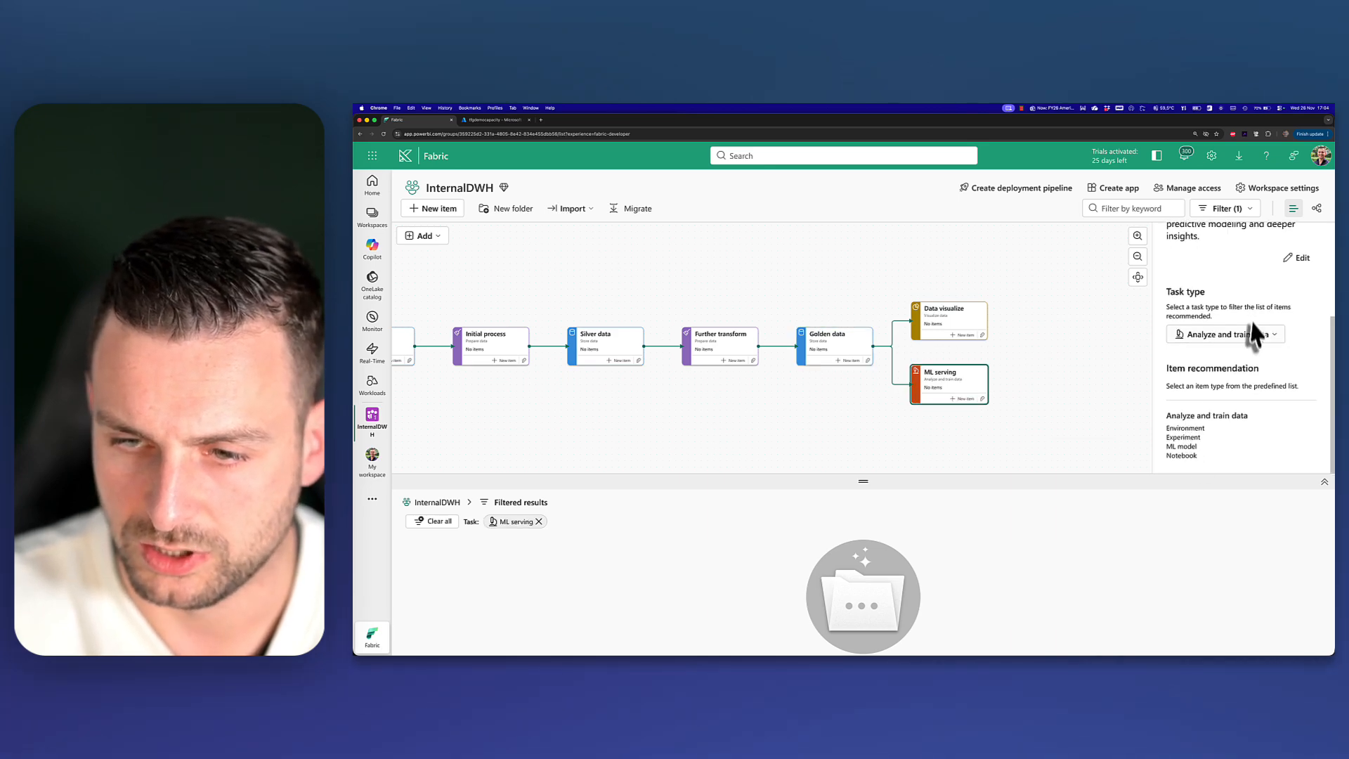
pyautogui.scroll(5, 1261, 310)
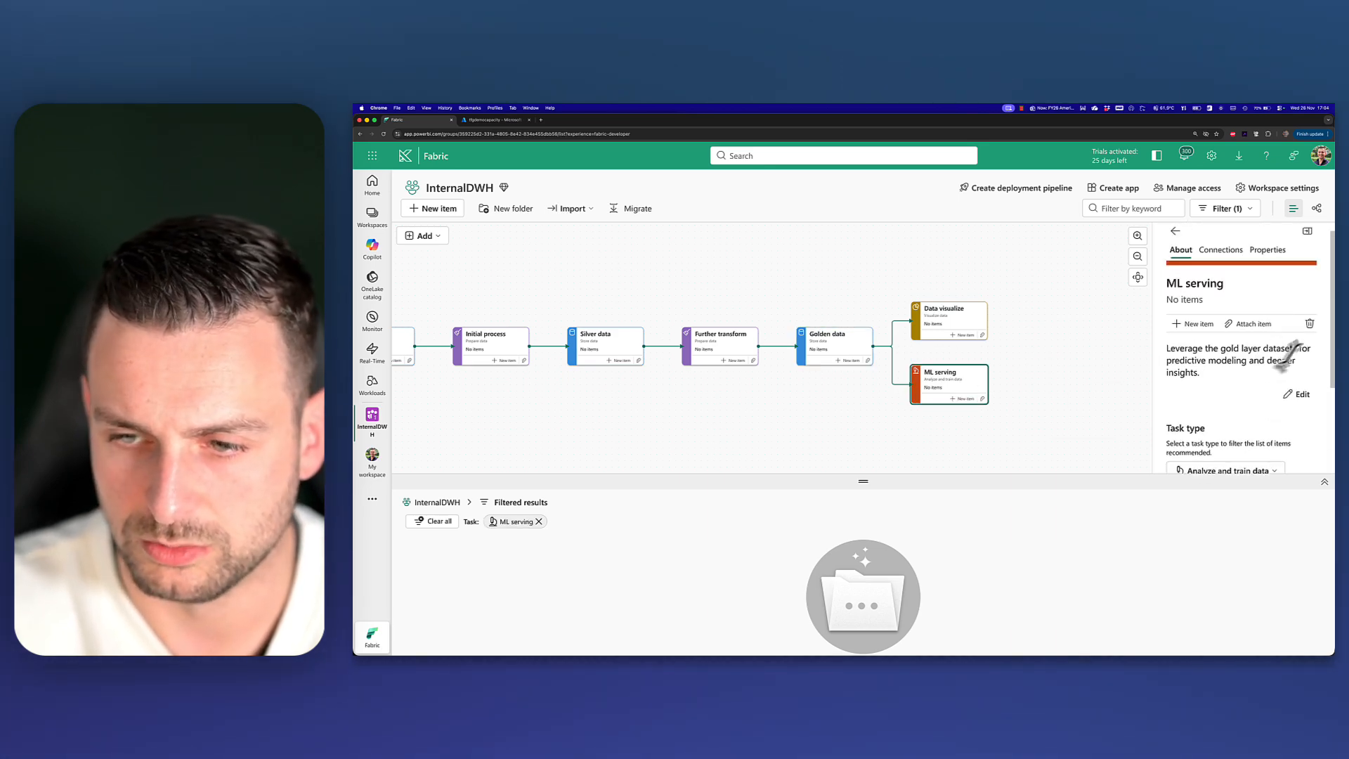
pyautogui.click(1308, 323)
pyautogui.click(961, 334)
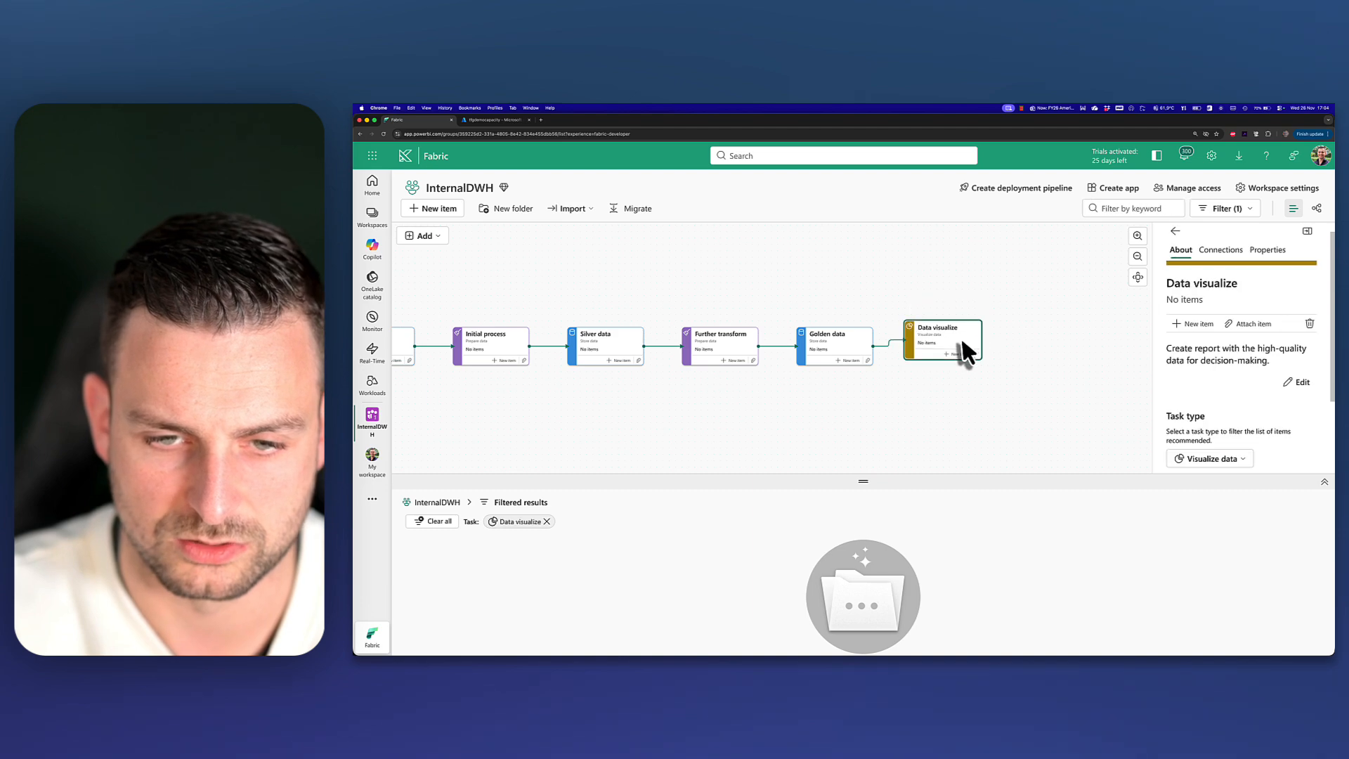
pyautogui.click(865, 415)
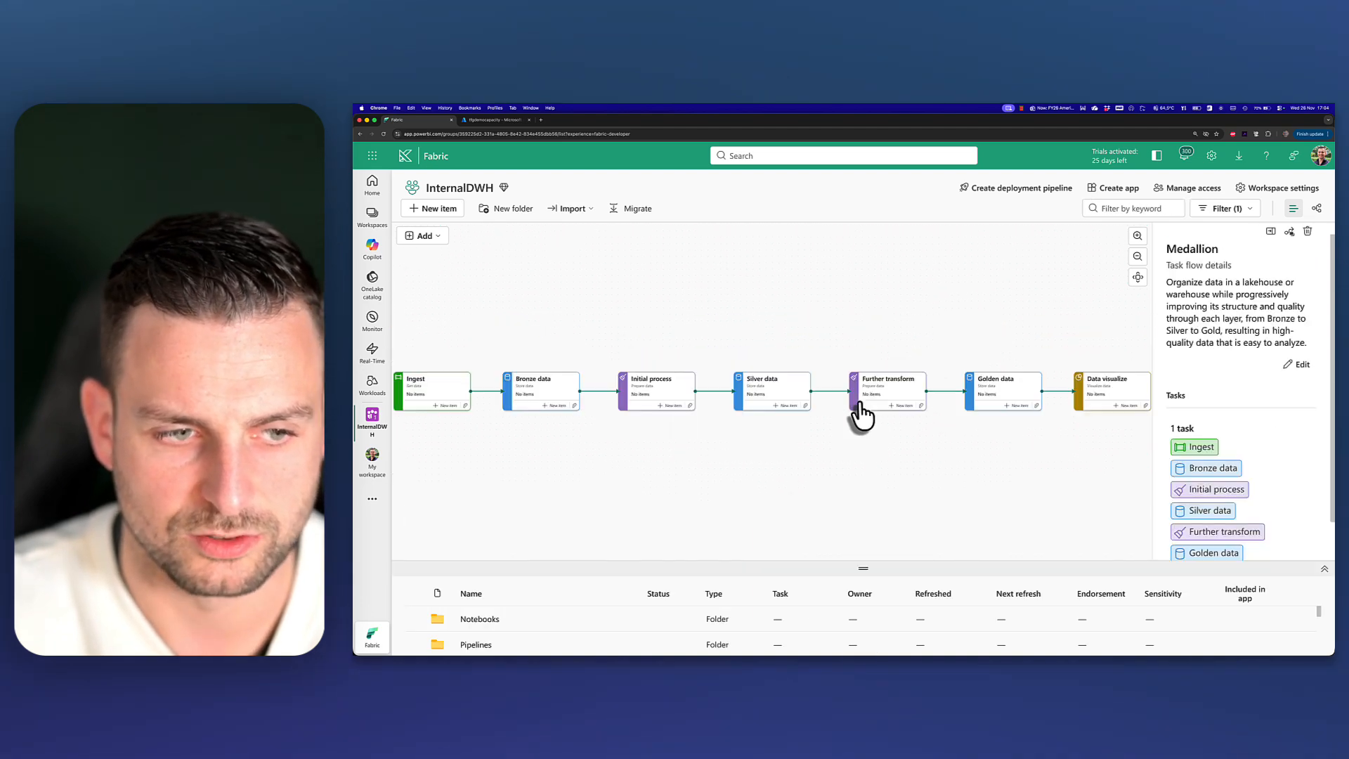
# Step: Enlarge the workspace item list by raising the divider between it and the task flow canvas
pyautogui.moveTo(799, 460); pyautogui.dragTo(899, 433)
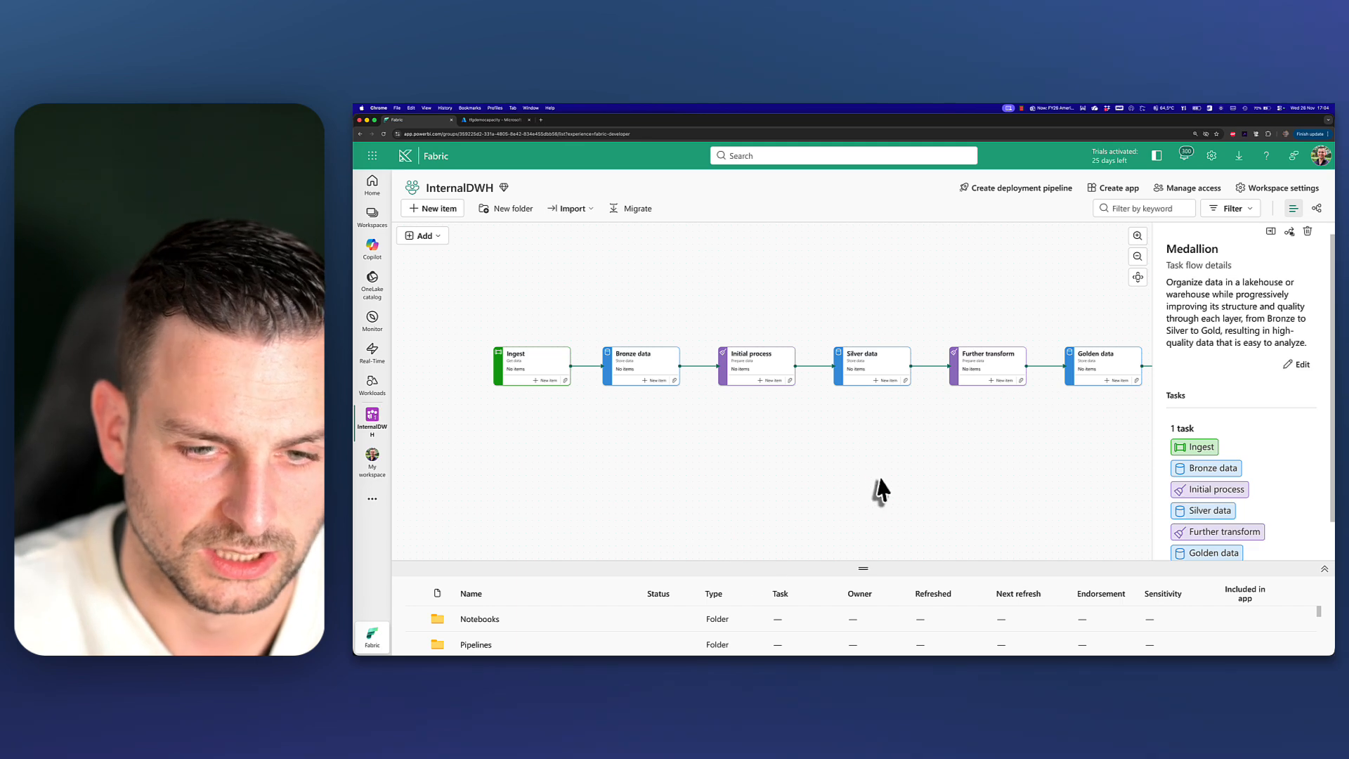
pyautogui.moveTo(878, 490); pyautogui.dragTo(875, 457)
pyautogui.moveTo(856, 571); pyautogui.dragTo(873, 333)
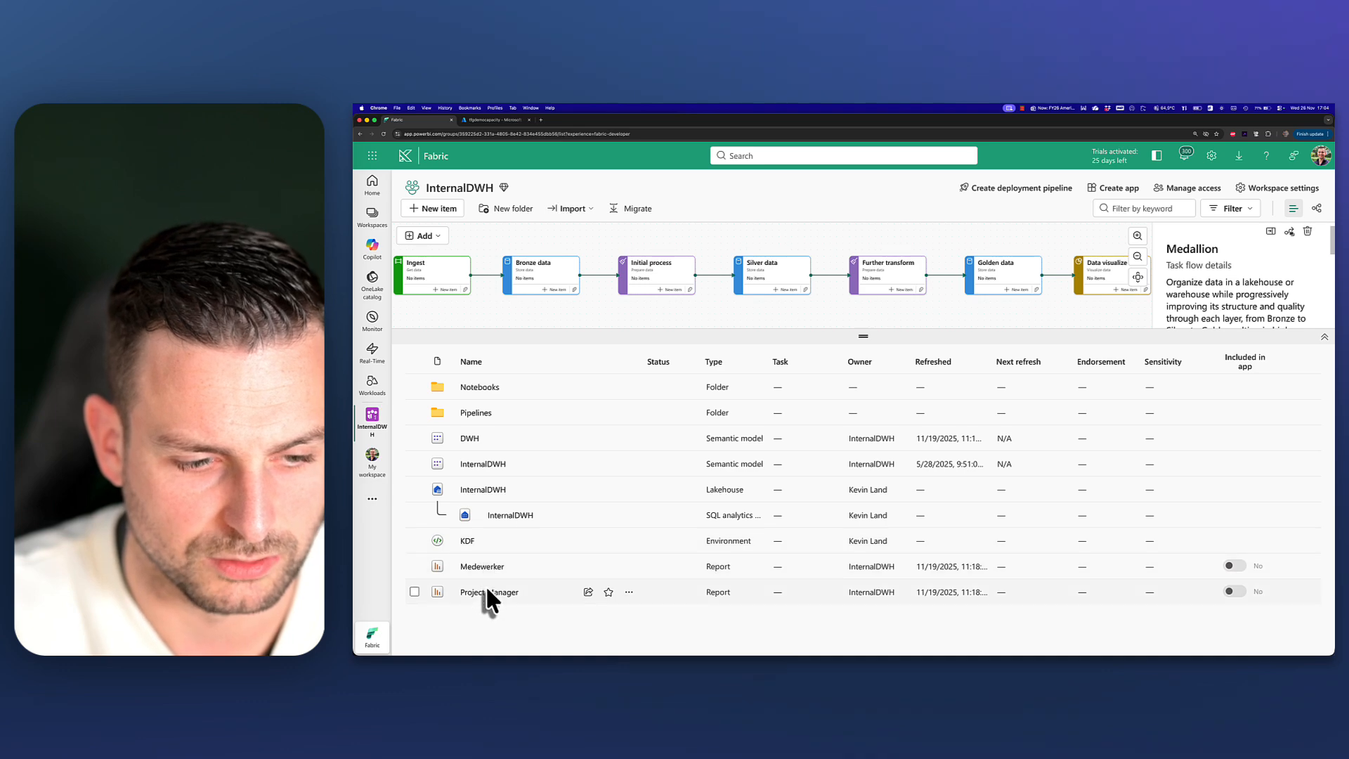
# Step: Examine which items the Pipelines and Notebooks folders contain, including the Config subfolder
pyautogui.click(475, 413)
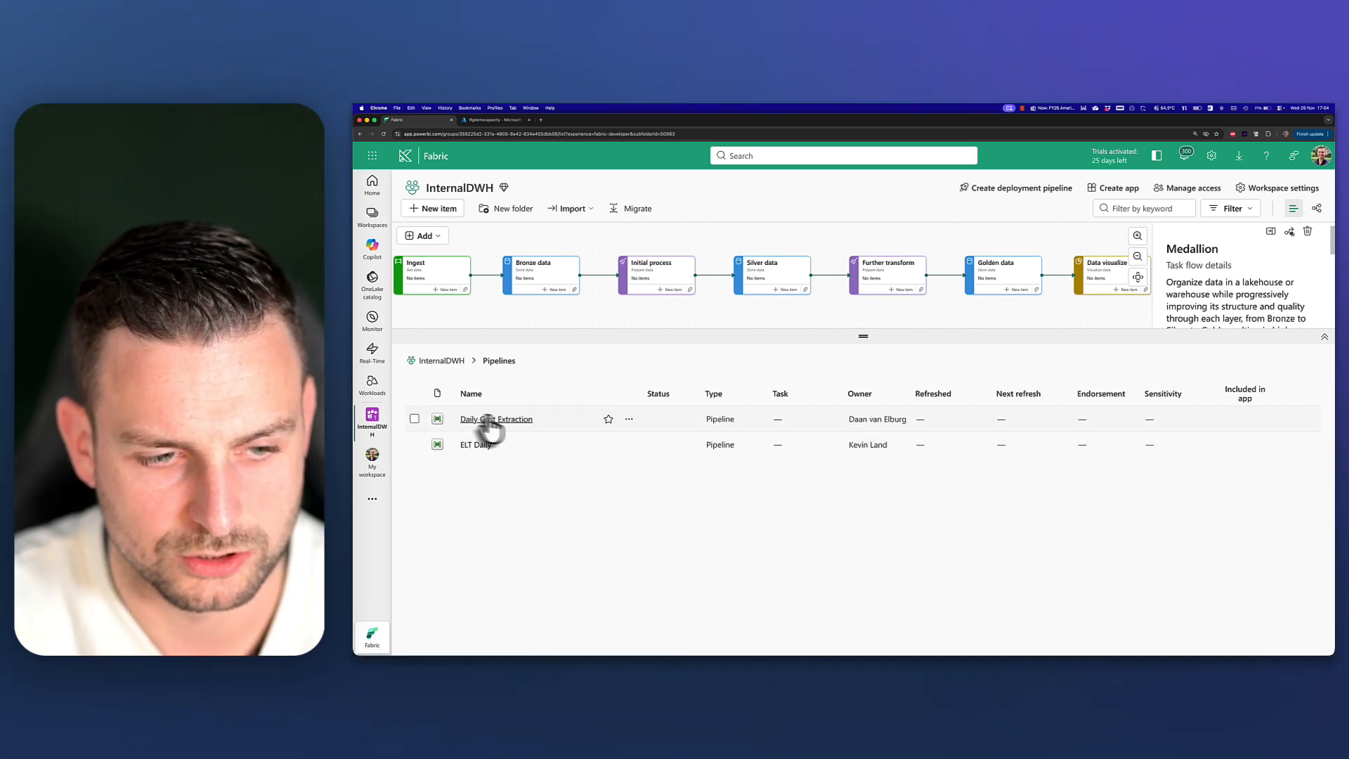
pyautogui.click(449, 362)
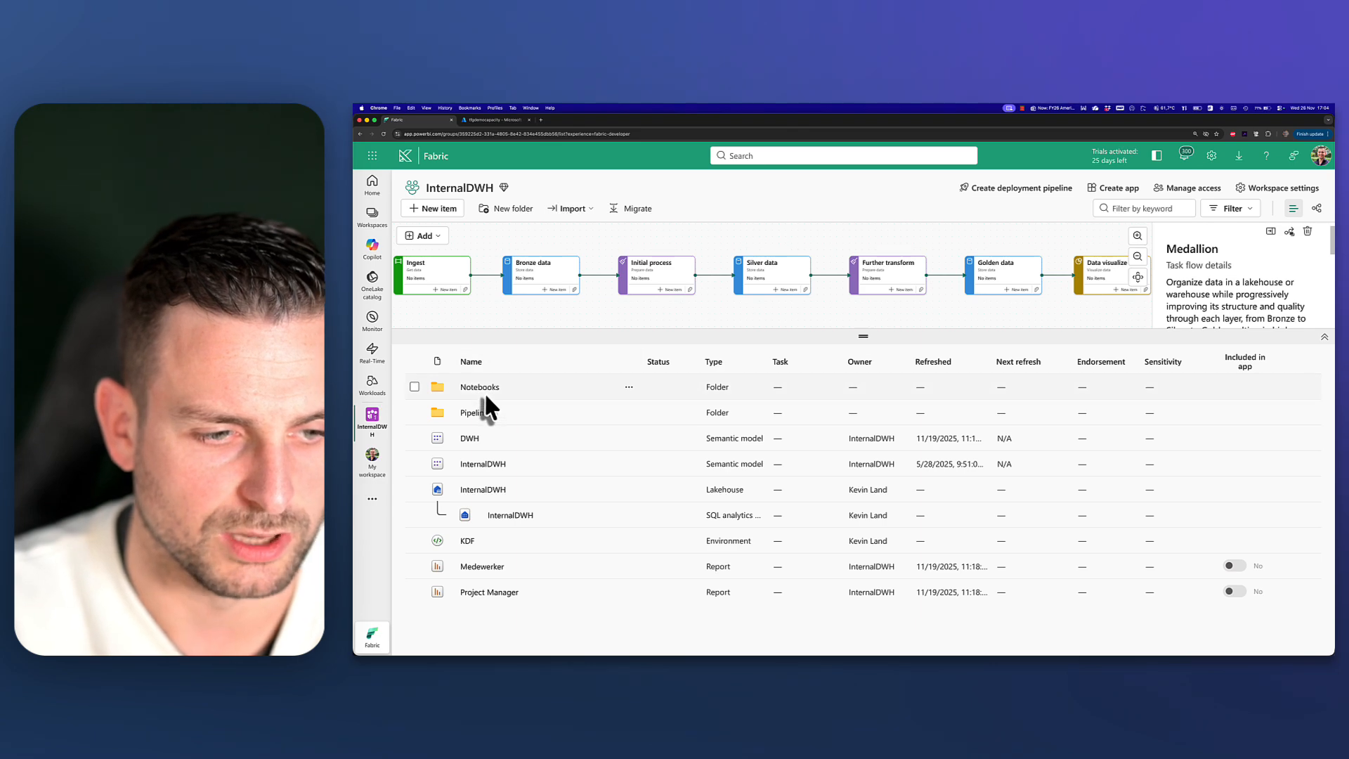
pyautogui.click(483, 391)
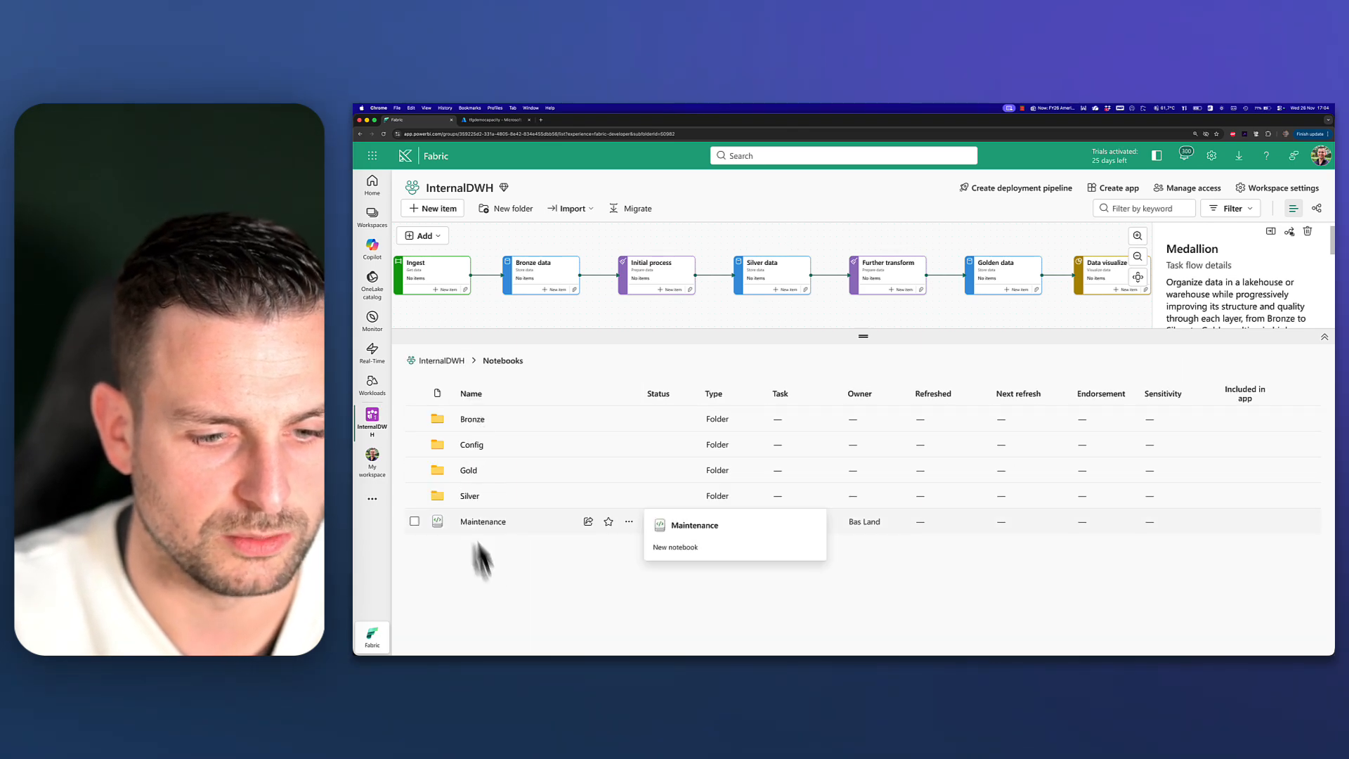
pyautogui.click(470, 444)
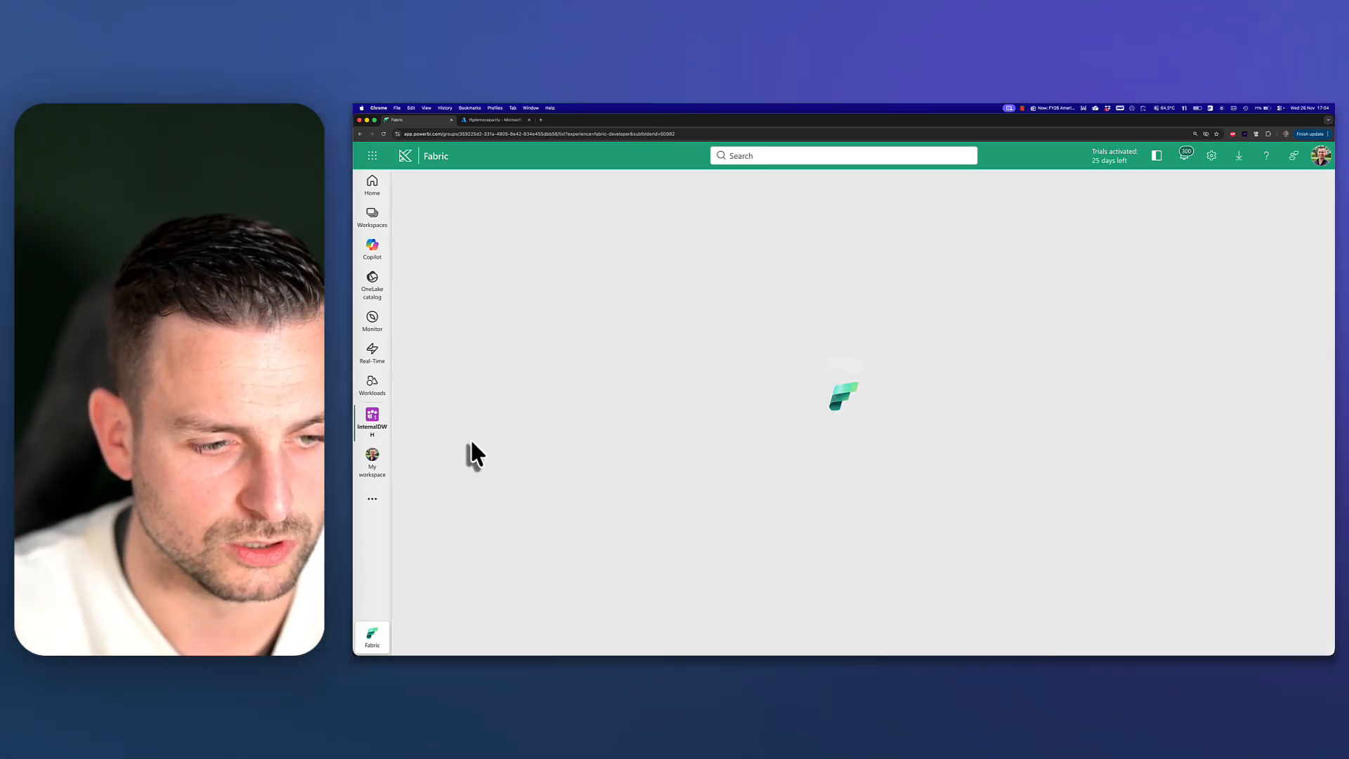
pyautogui.click(500, 362)
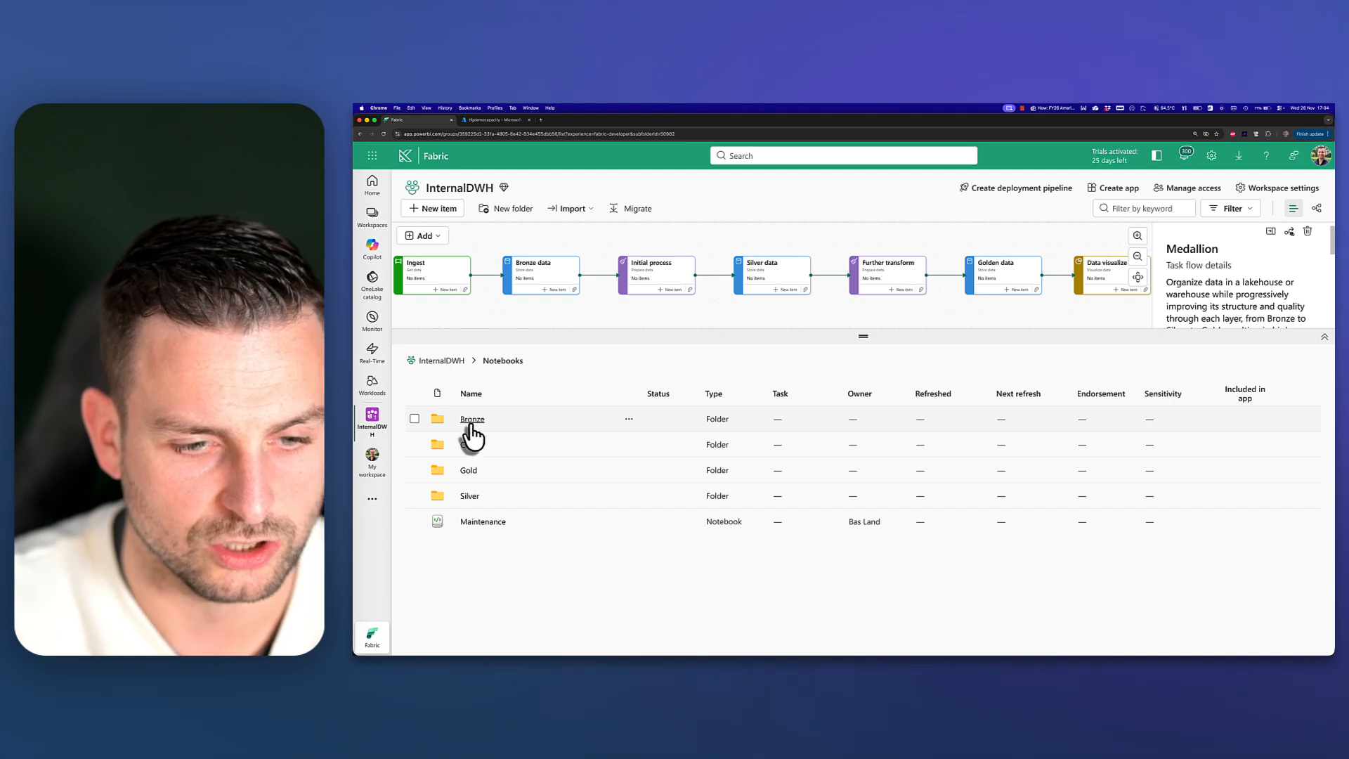
# Step: Examine the contents of the Bronze and Gold subfolders under Notebooks and return to the workspace root
pyautogui.click(472, 422)
pyautogui.click(499, 360)
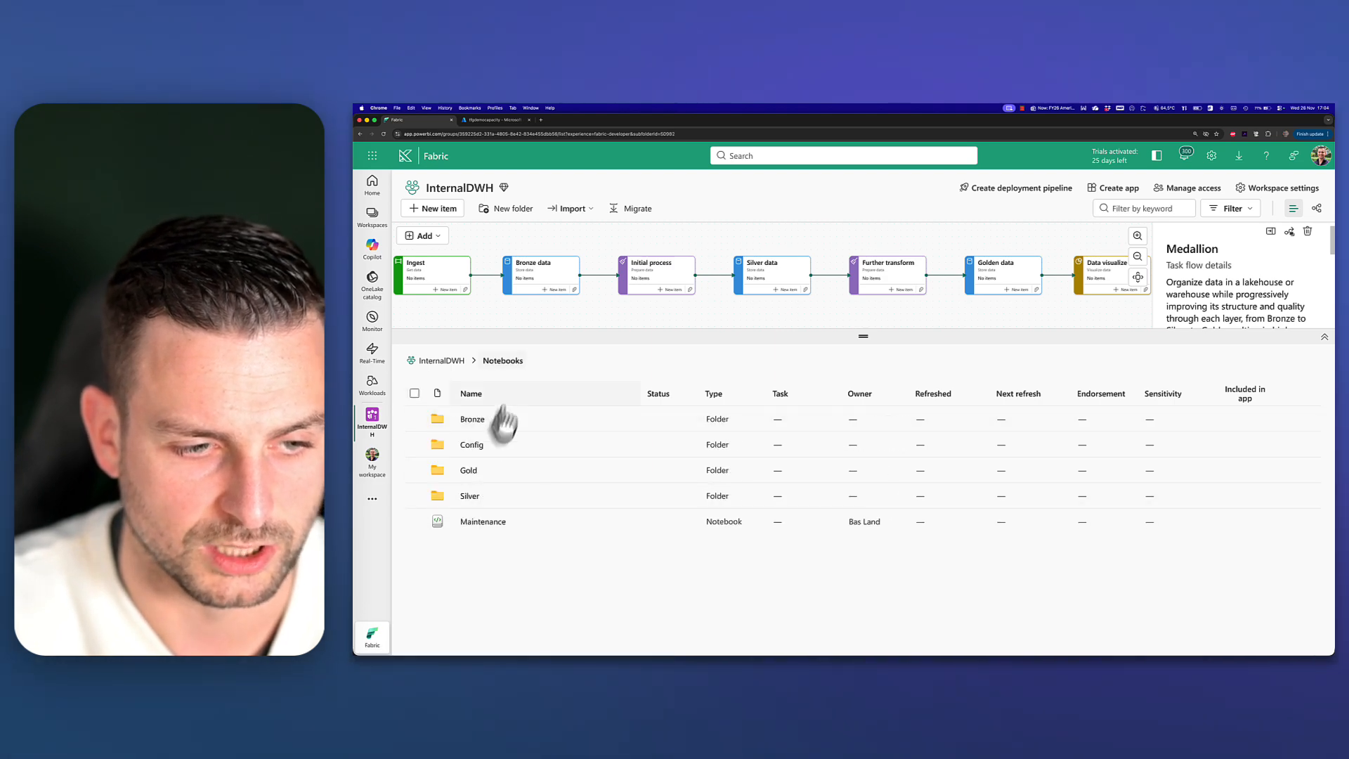
pyautogui.click(473, 471)
pyautogui.scroll(-3, 607, 502)
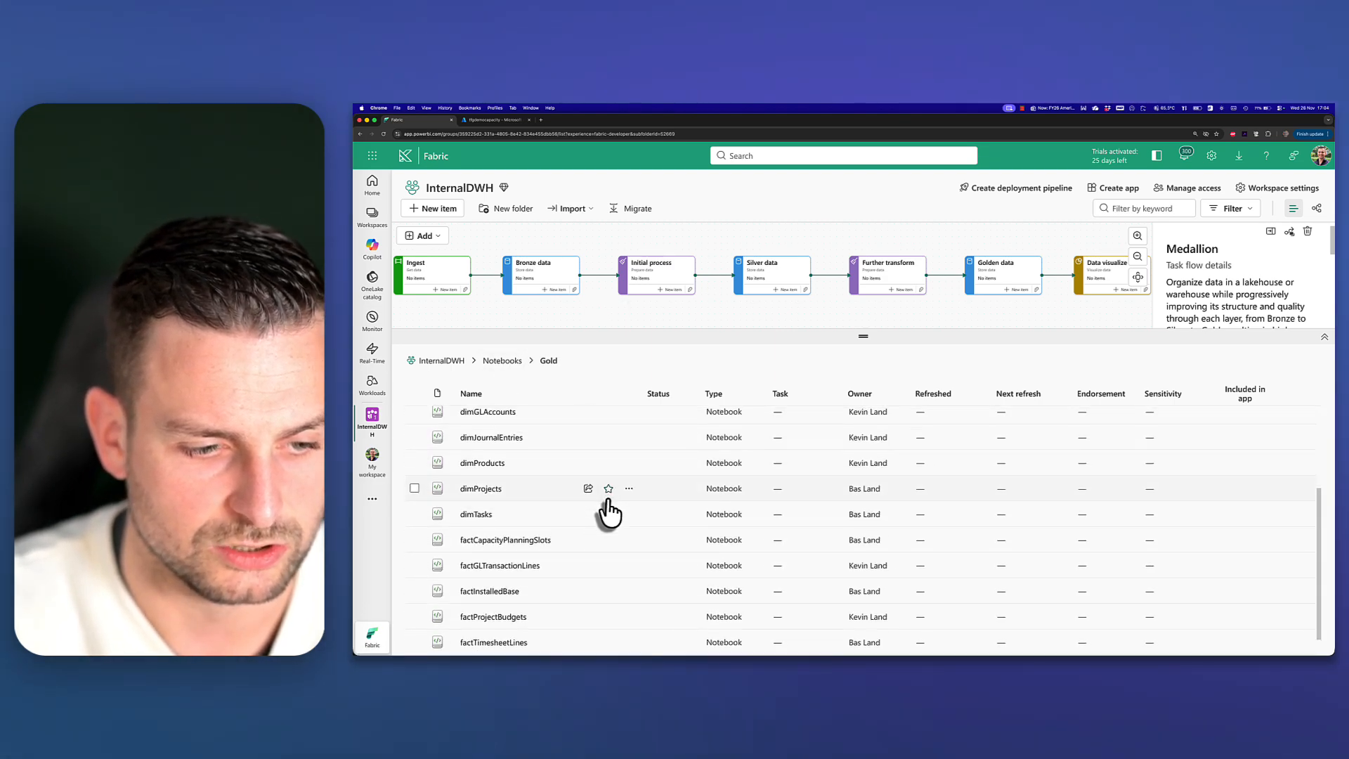
pyautogui.scroll(3, 608, 503)
pyautogui.click(494, 366)
pyautogui.click(453, 362)
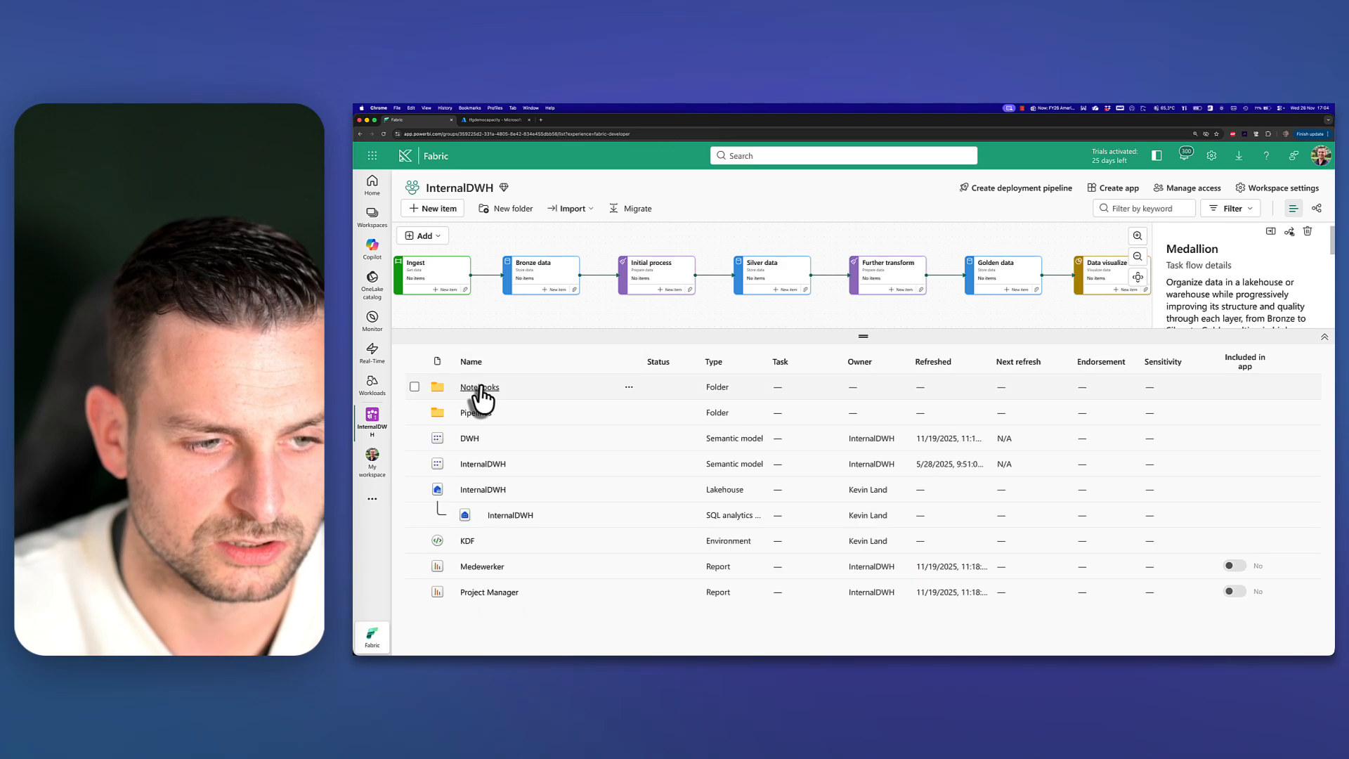
# Step: Select the Ingest task and review the recommended item types for creating a new item in it
pyautogui.click(447, 279)
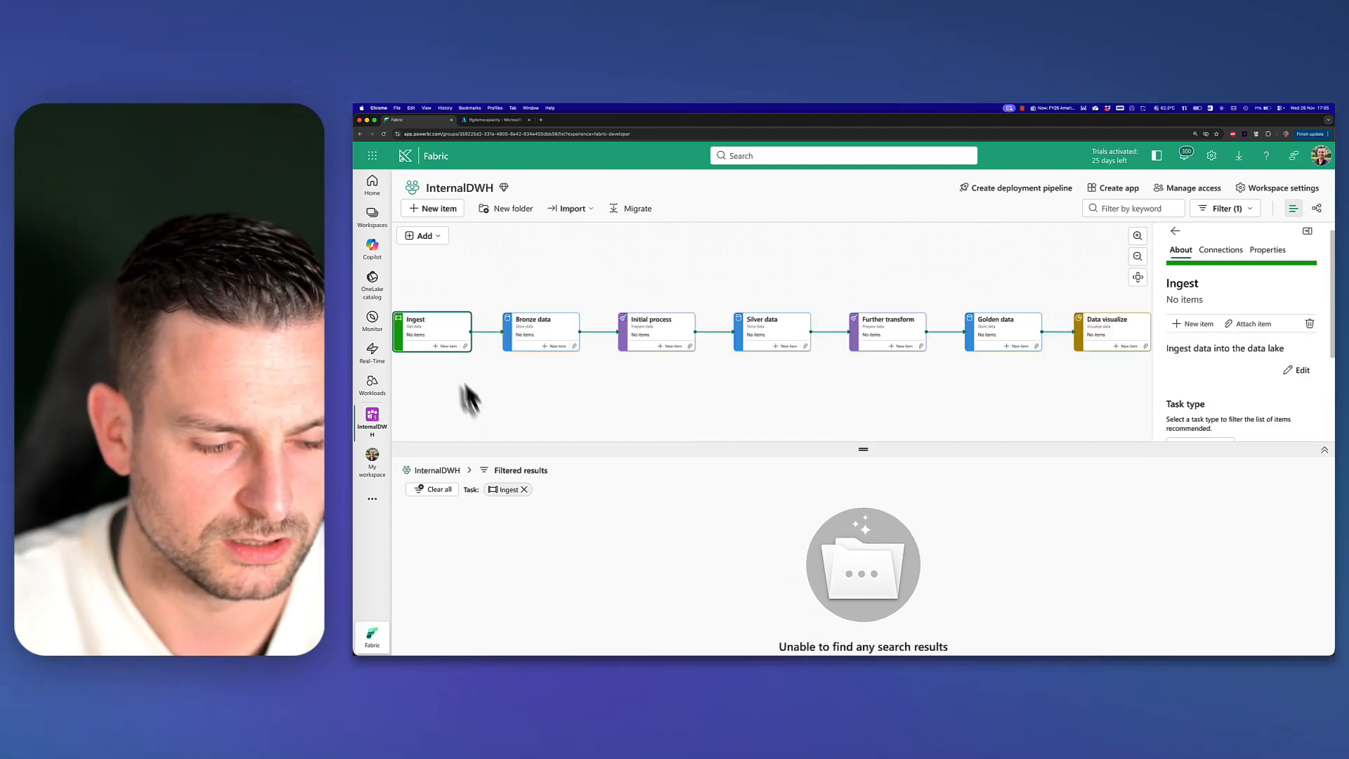
pyautogui.scroll(5, 441, 359)
pyautogui.moveTo(457, 368); pyautogui.dragTo(643, 417)
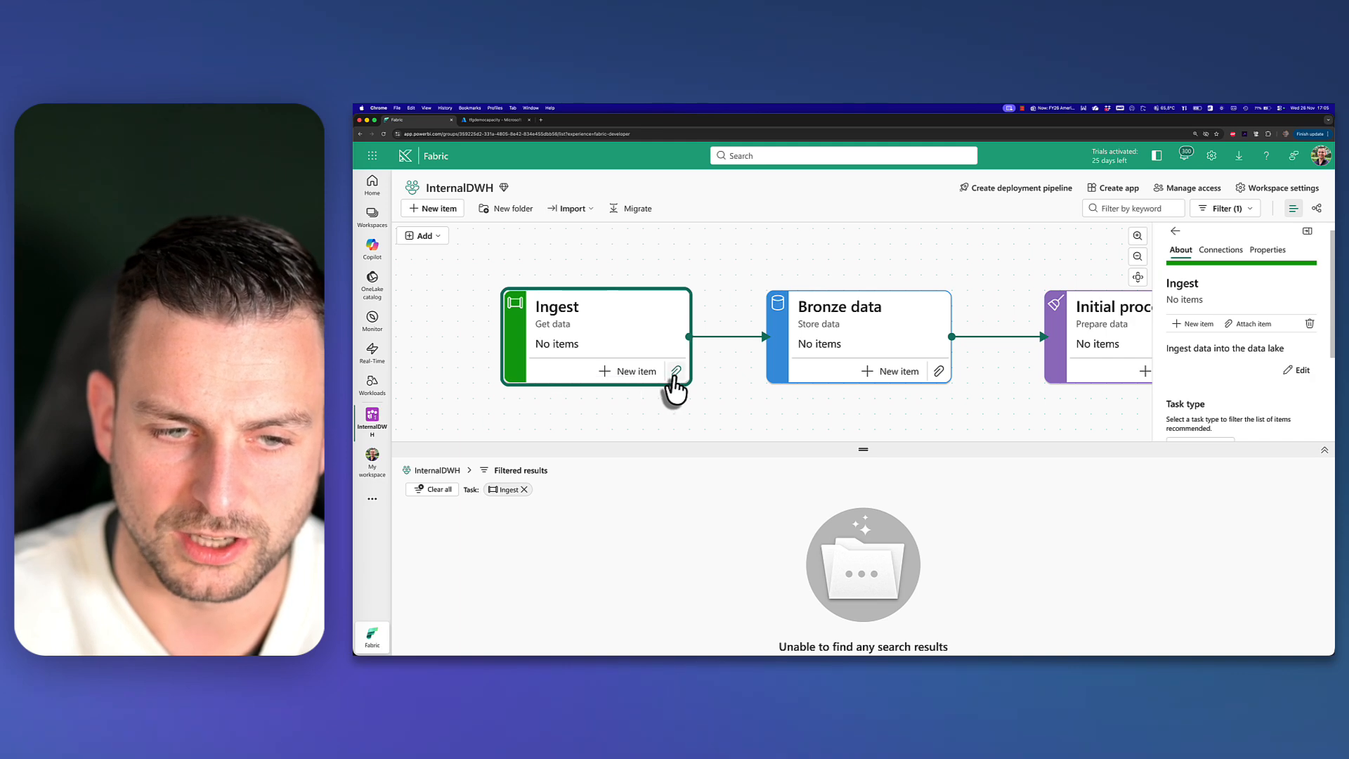
pyautogui.click(625, 371)
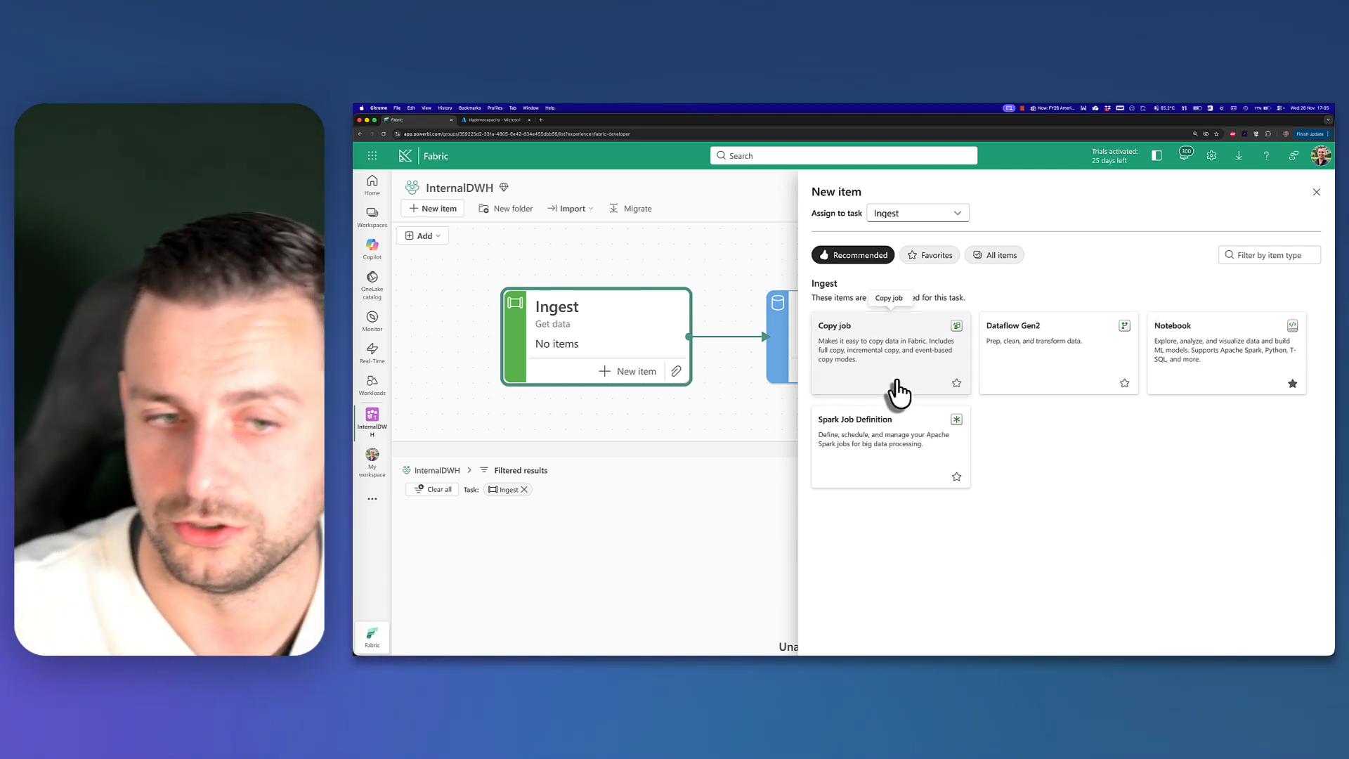
pyautogui.press('Escape')
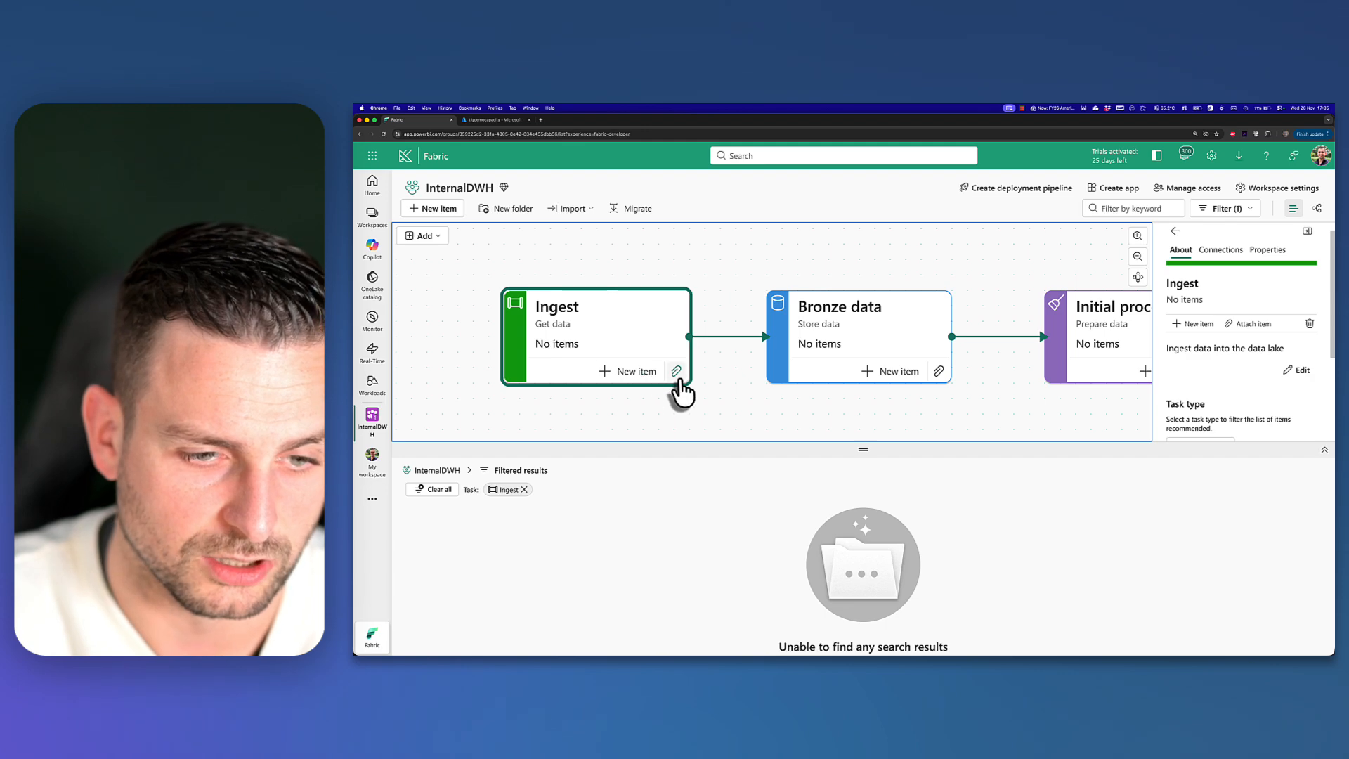
# Step: Assign the Bronze notebooks Azure Cost Extraction, Orchestrator - Odoo and Worker - Odoo to the Ingest task
pyautogui.click(676, 372)
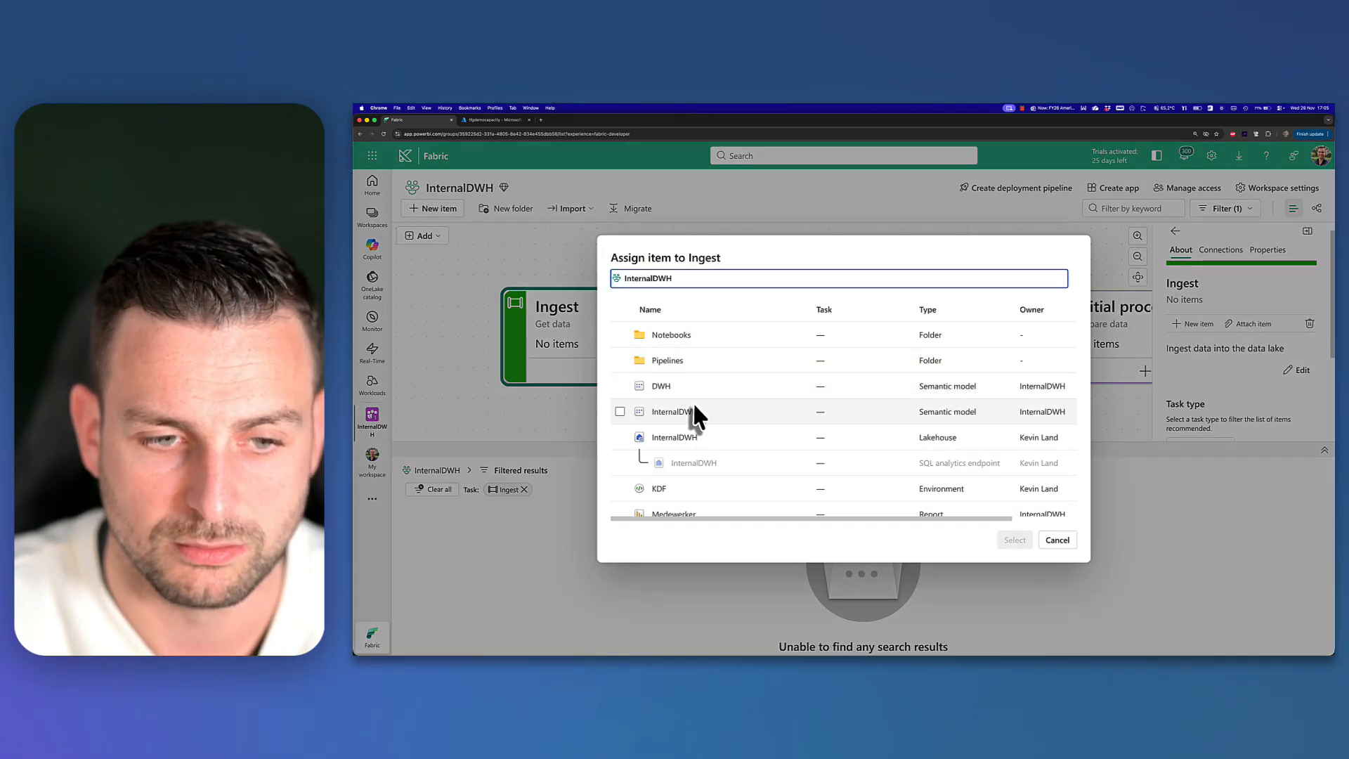
pyautogui.click(668, 335)
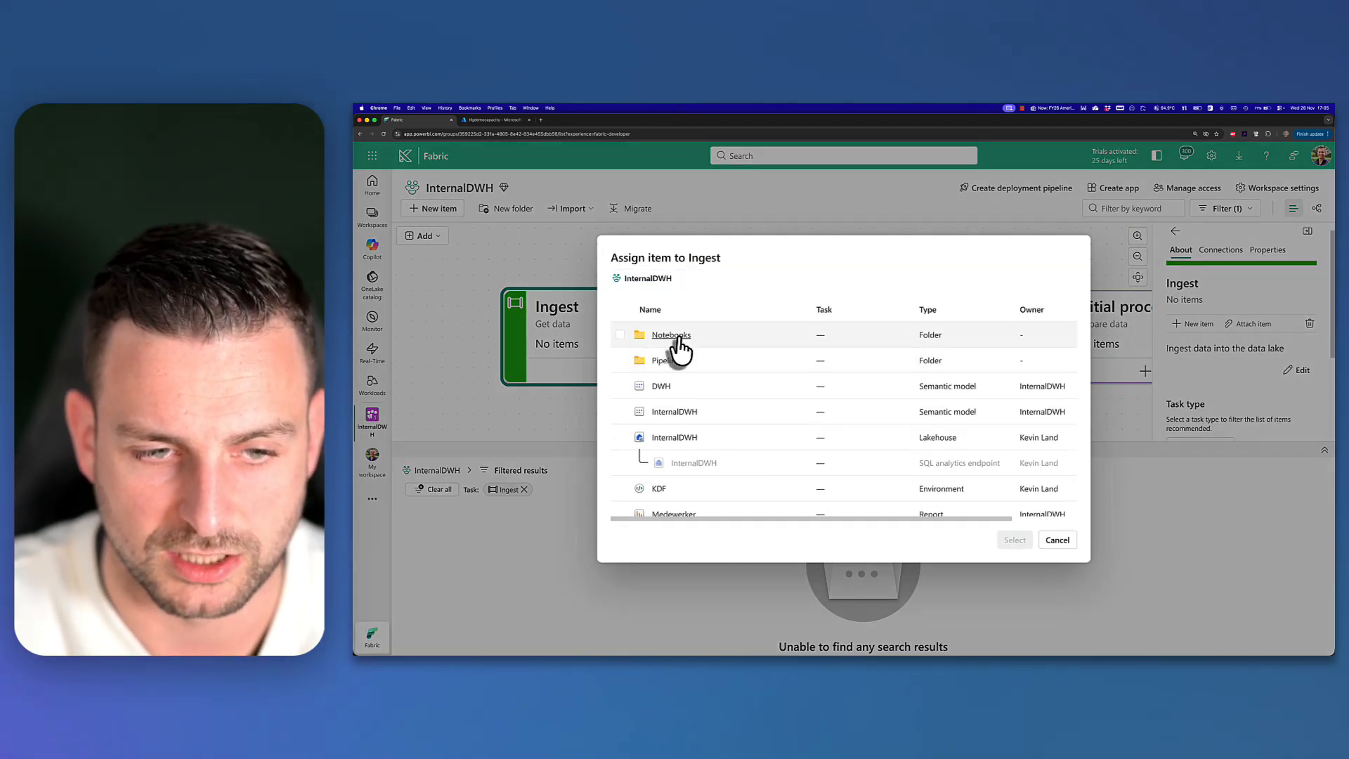
pyautogui.click(673, 334)
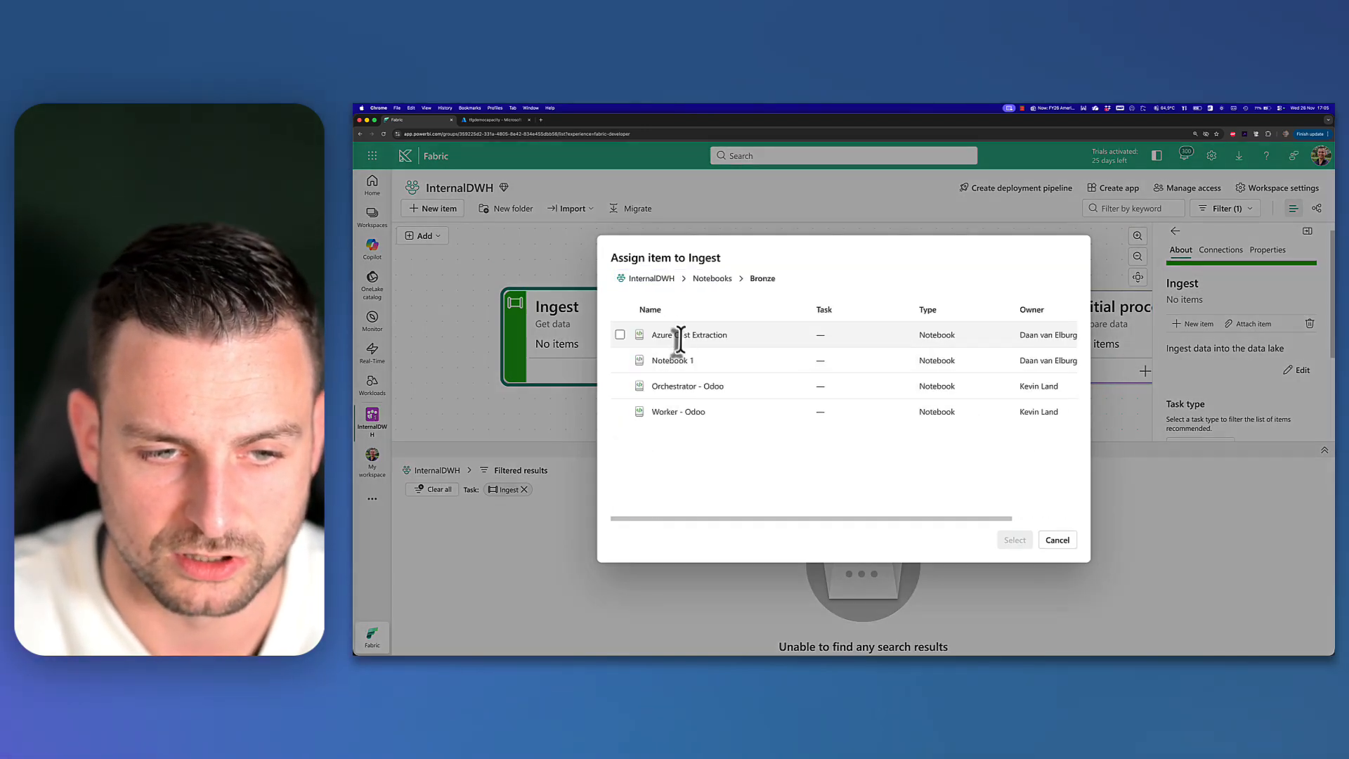
pyautogui.click(620, 385)
pyautogui.click(620, 411)
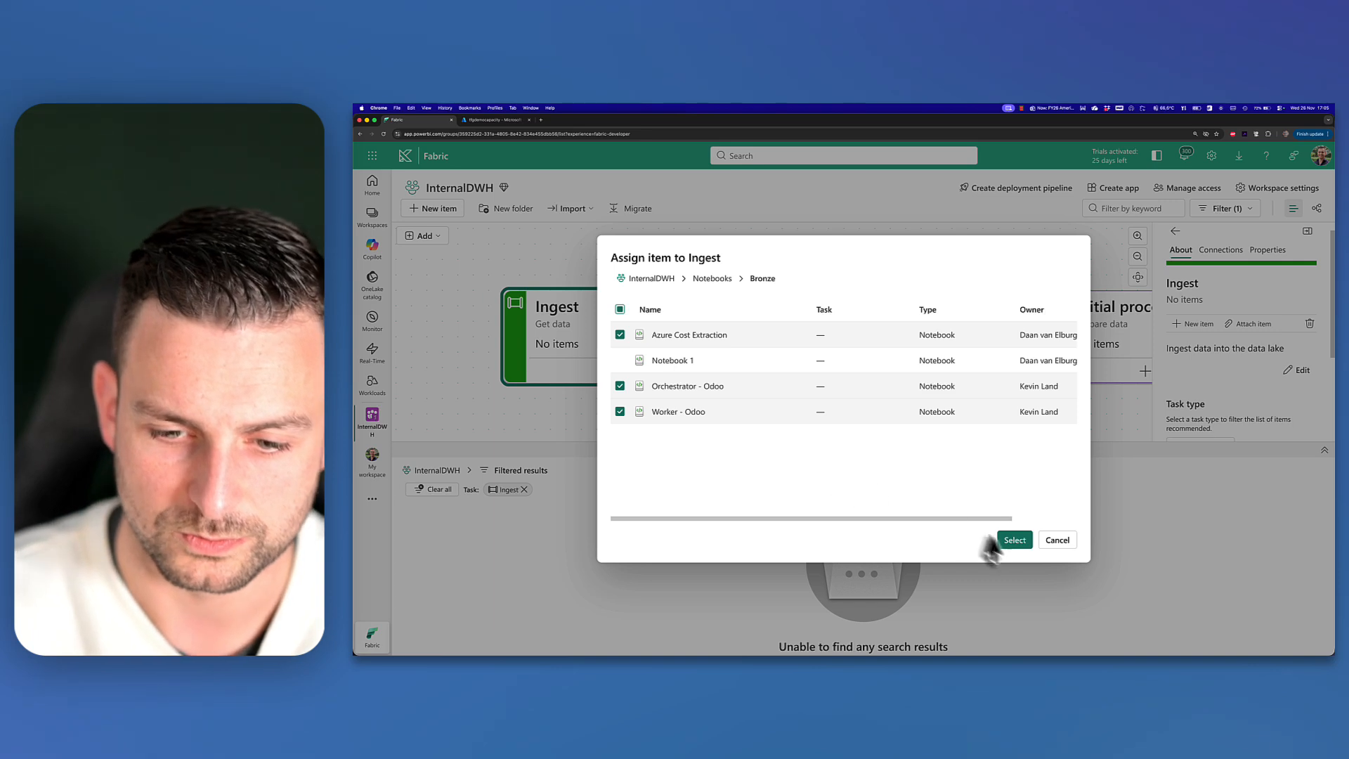
pyautogui.click(1013, 541)
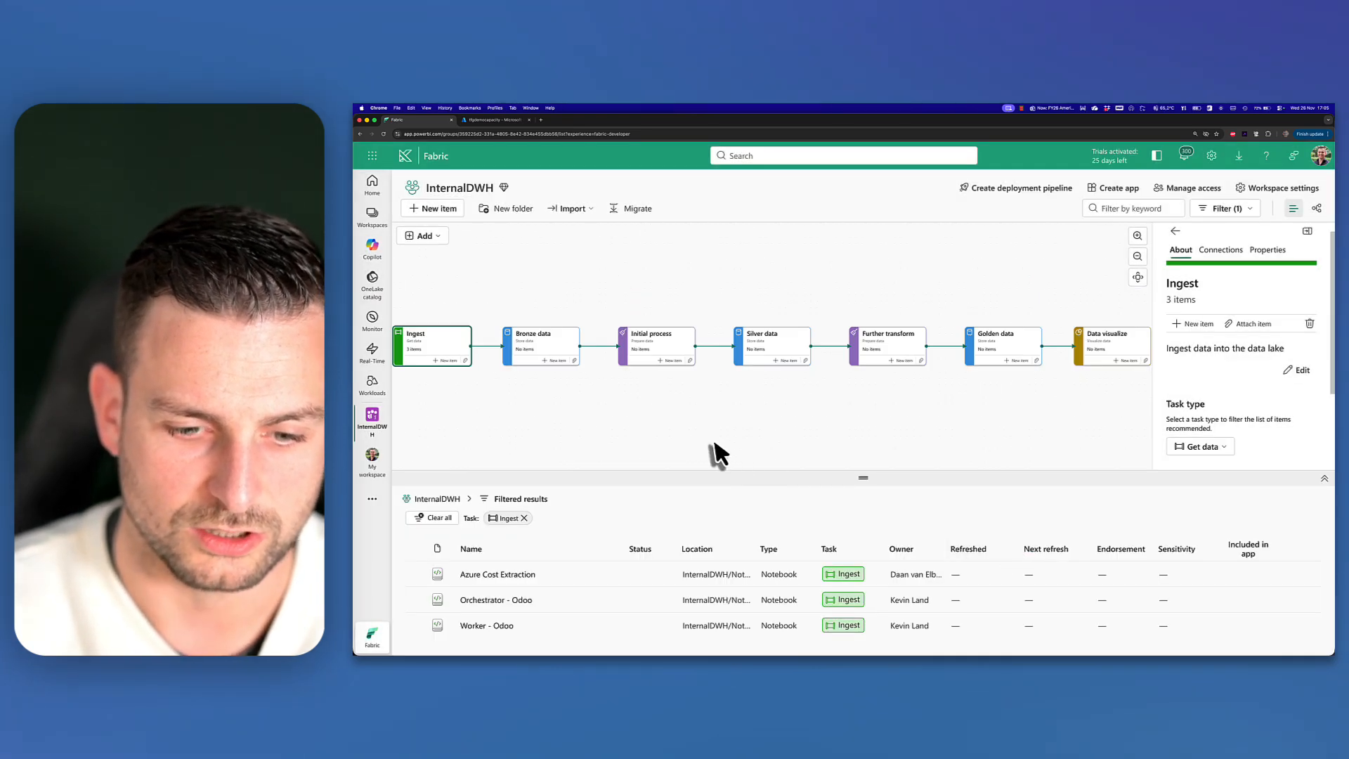
# Step: Check the task labels in the Bronze notebooks folder, filter it by the Ingest task, and return to the unfiltered workspace root
pyautogui.moveTo(855, 475); pyautogui.dragTo(869, 431)
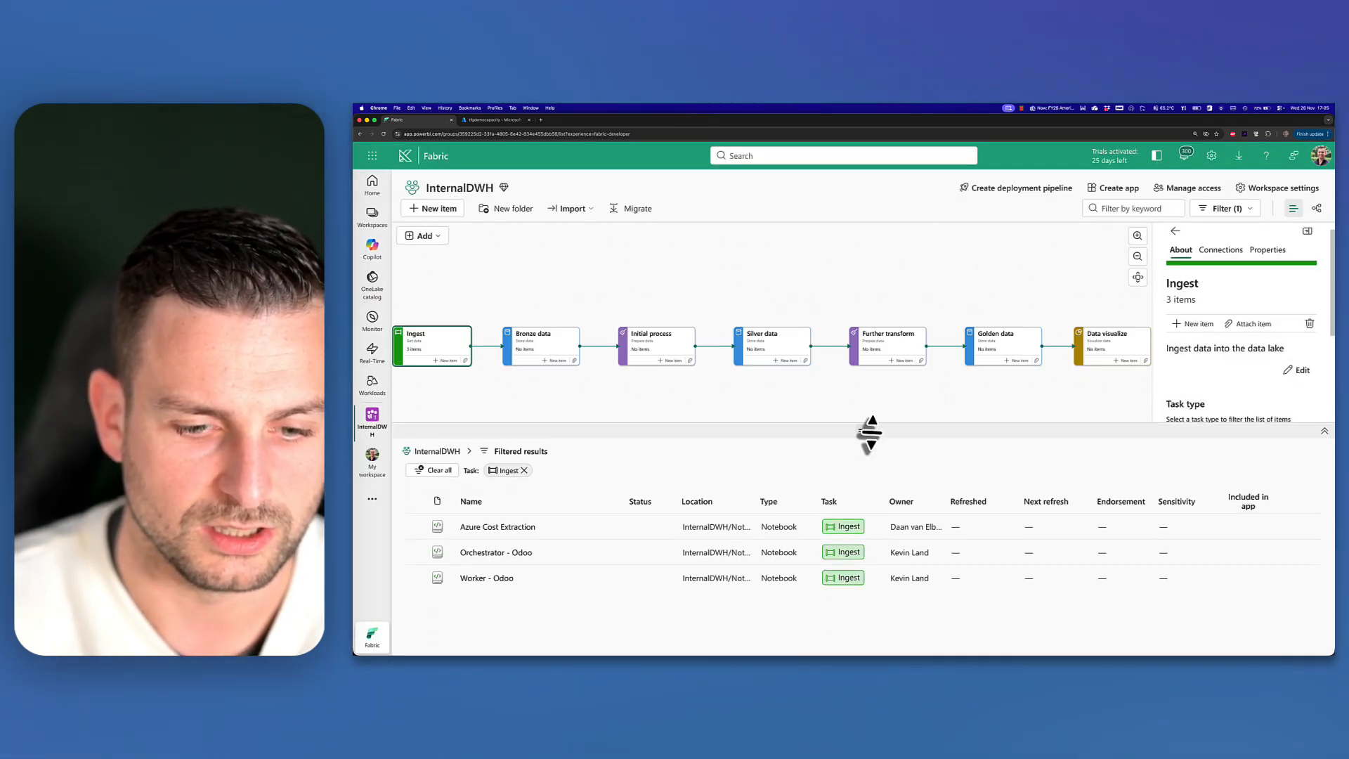
pyautogui.click(461, 392)
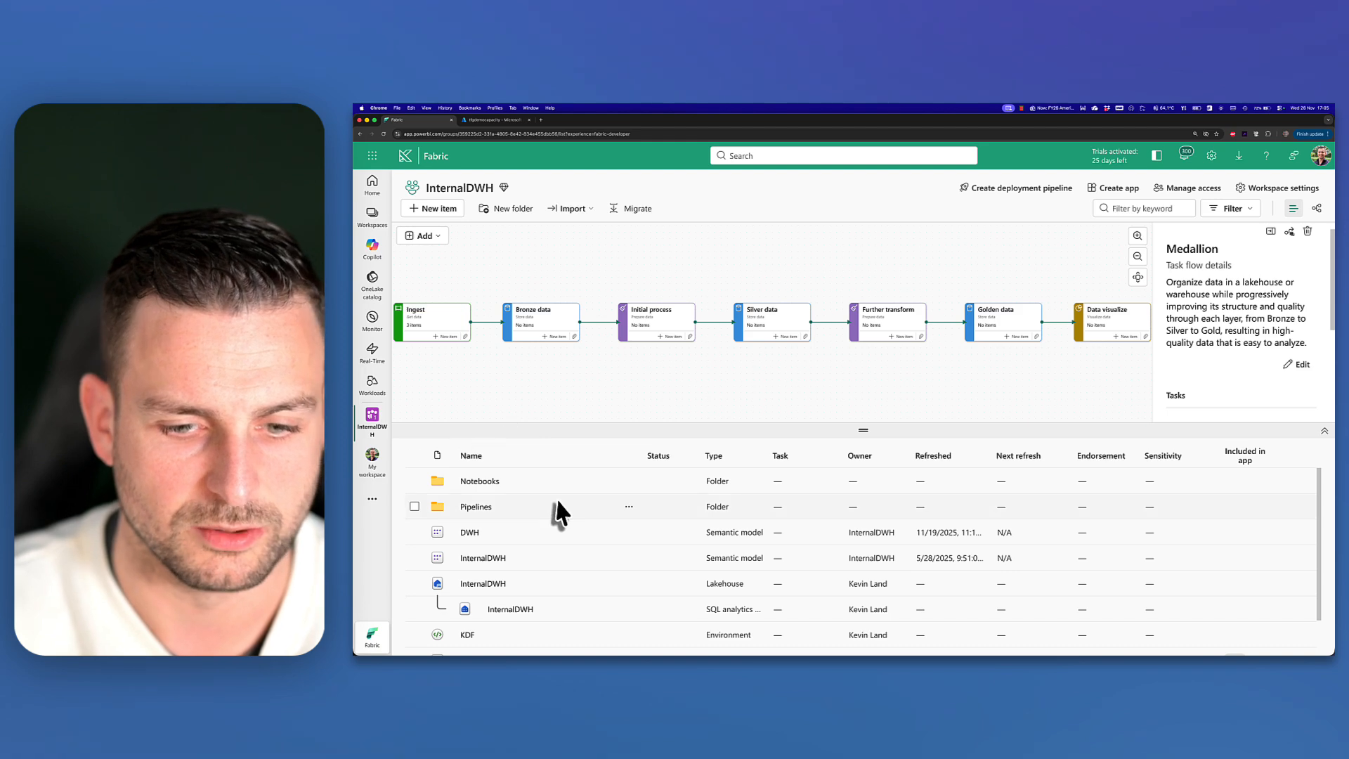
pyautogui.click(482, 482)
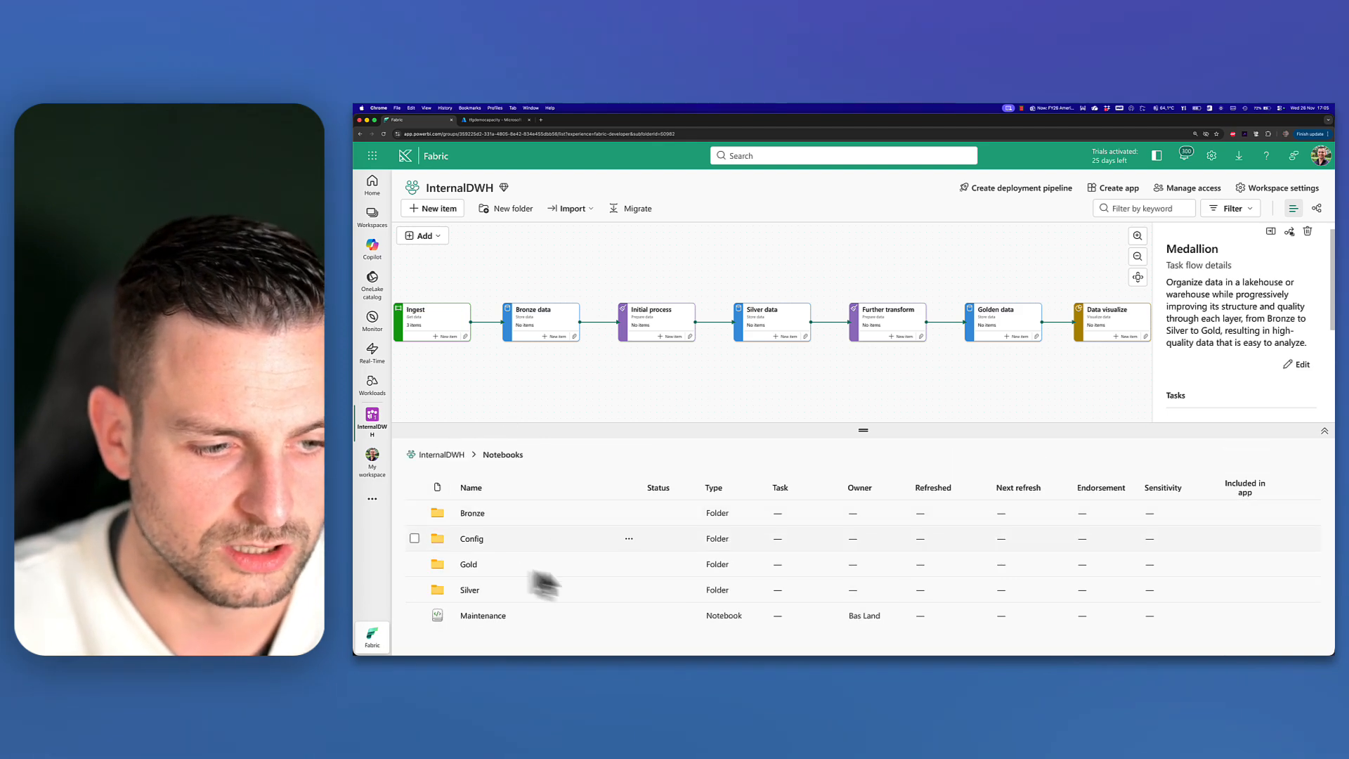
pyautogui.click(473, 513)
pyautogui.moveTo(863, 430); pyautogui.dragTo(863, 407)
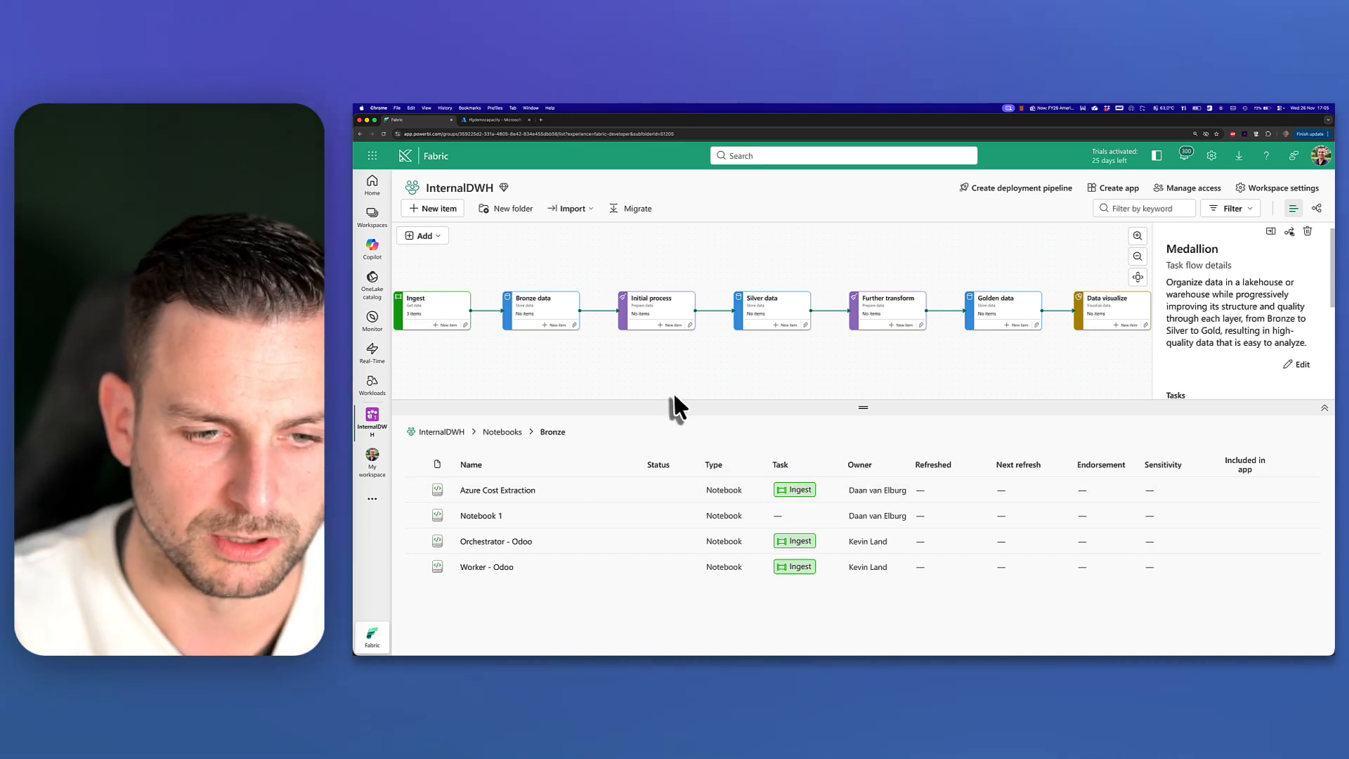
pyautogui.moveTo(616, 377); pyautogui.dragTo(762, 370)
pyautogui.click(580, 310)
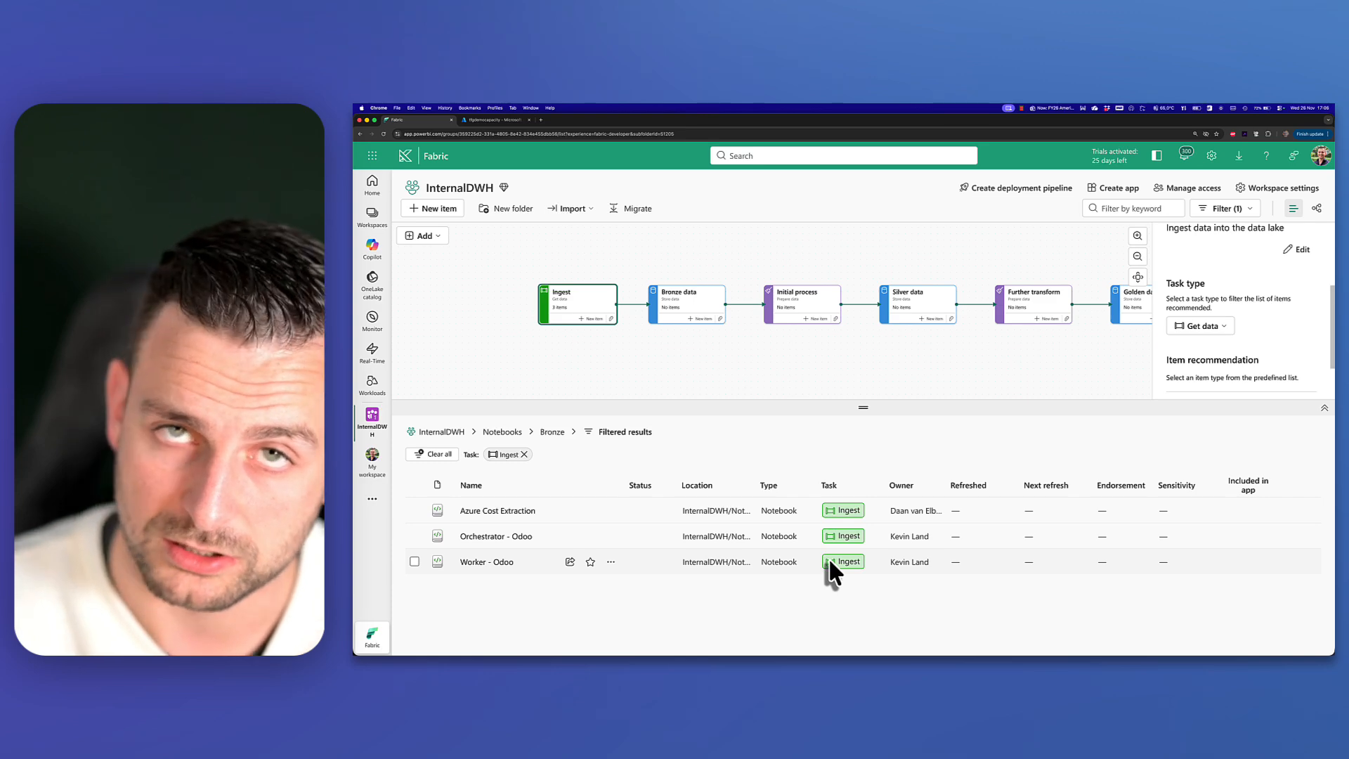
pyautogui.click(524, 455)
pyautogui.click(441, 431)
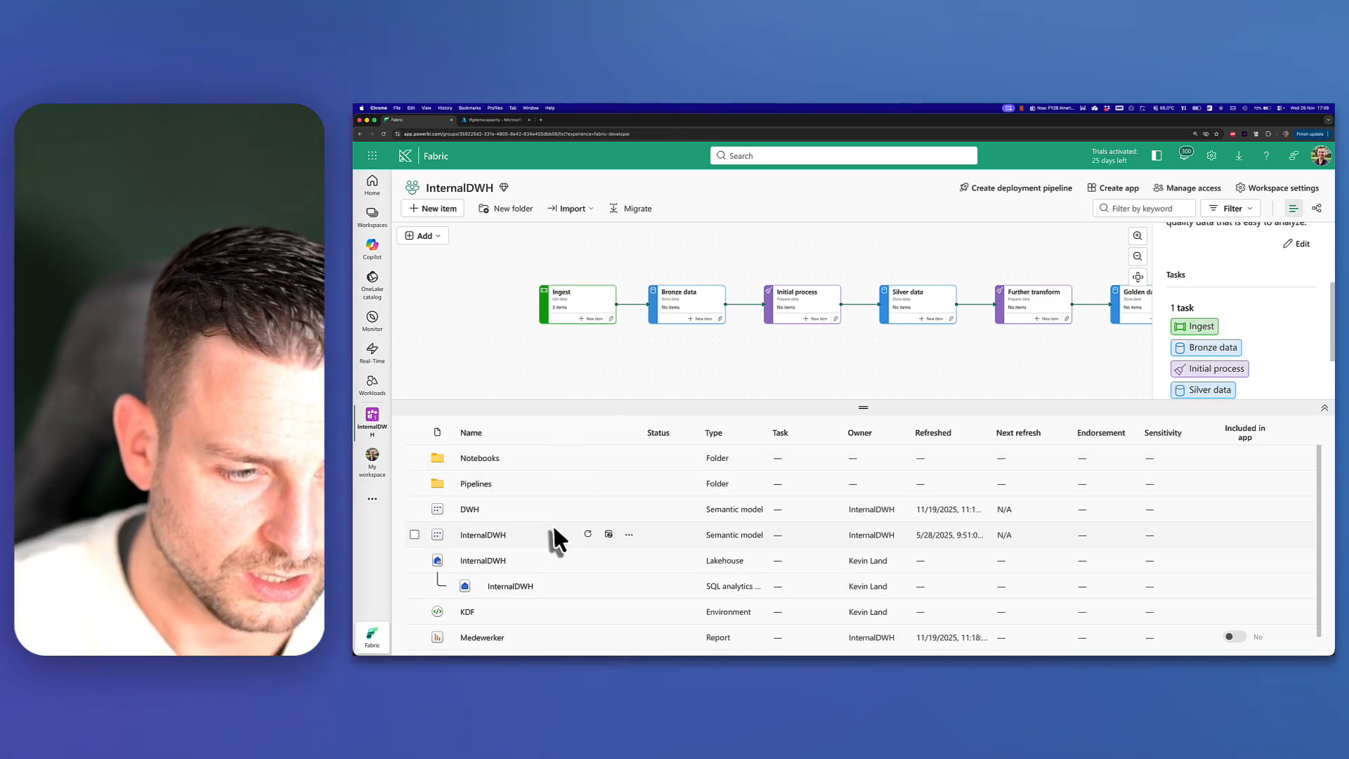
# Step: Look into the Pipelines folder and add a General task to the task flow, placed just above the Ingest task
pyautogui.click(475, 483)
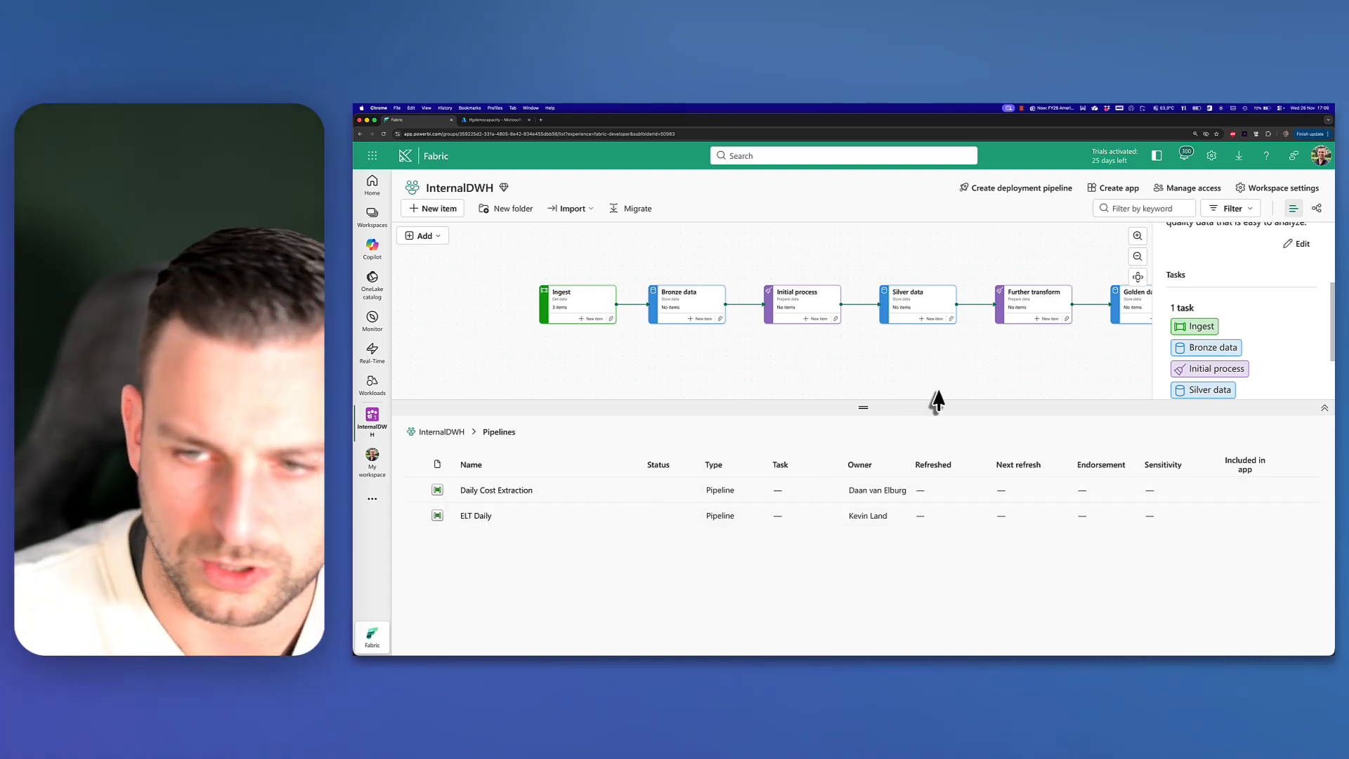
pyautogui.click(429, 236)
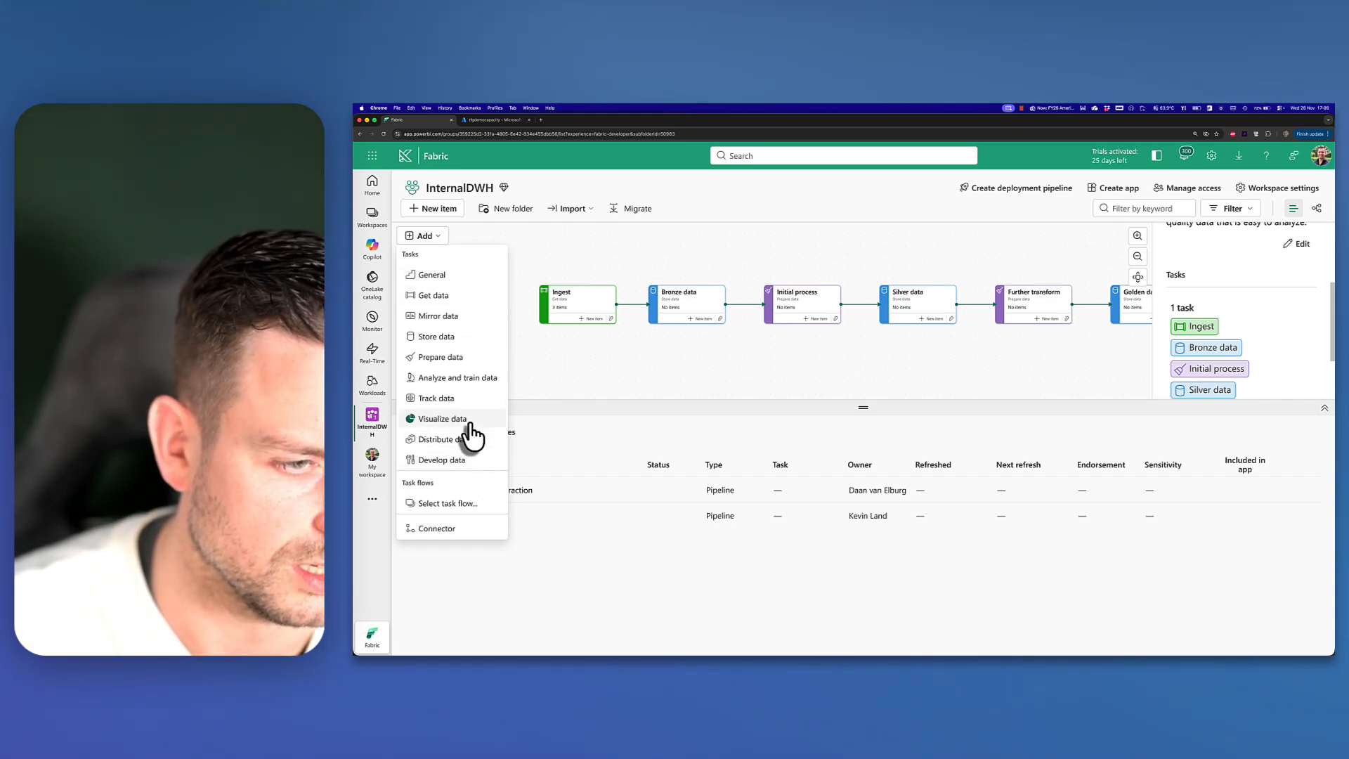
pyautogui.click(434, 276)
pyautogui.moveTo(436, 286); pyautogui.dragTo(602, 265)
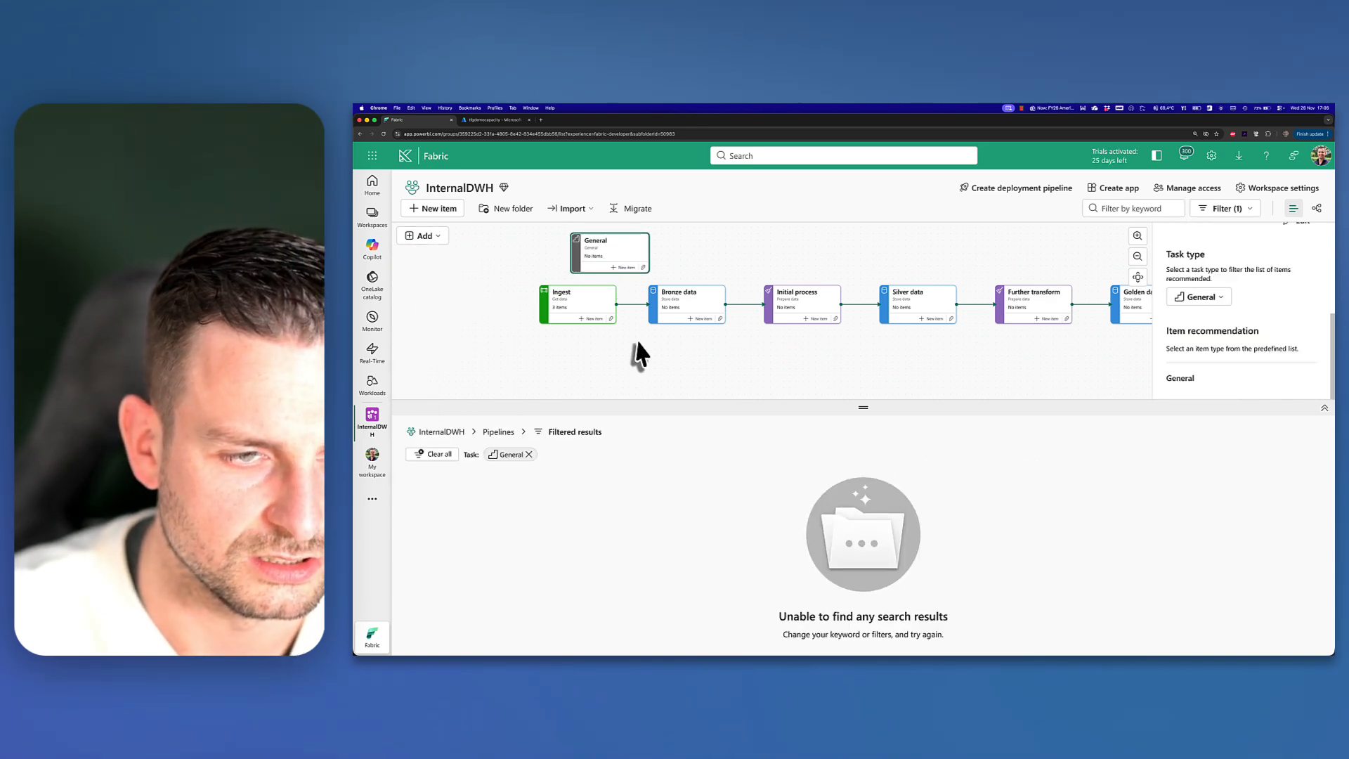
pyautogui.moveTo(641, 360); pyautogui.dragTo(674, 372)
# Step: Assign only the ELT Daily pipeline from the Pipelines folder to the General task
pyautogui.click(451, 431)
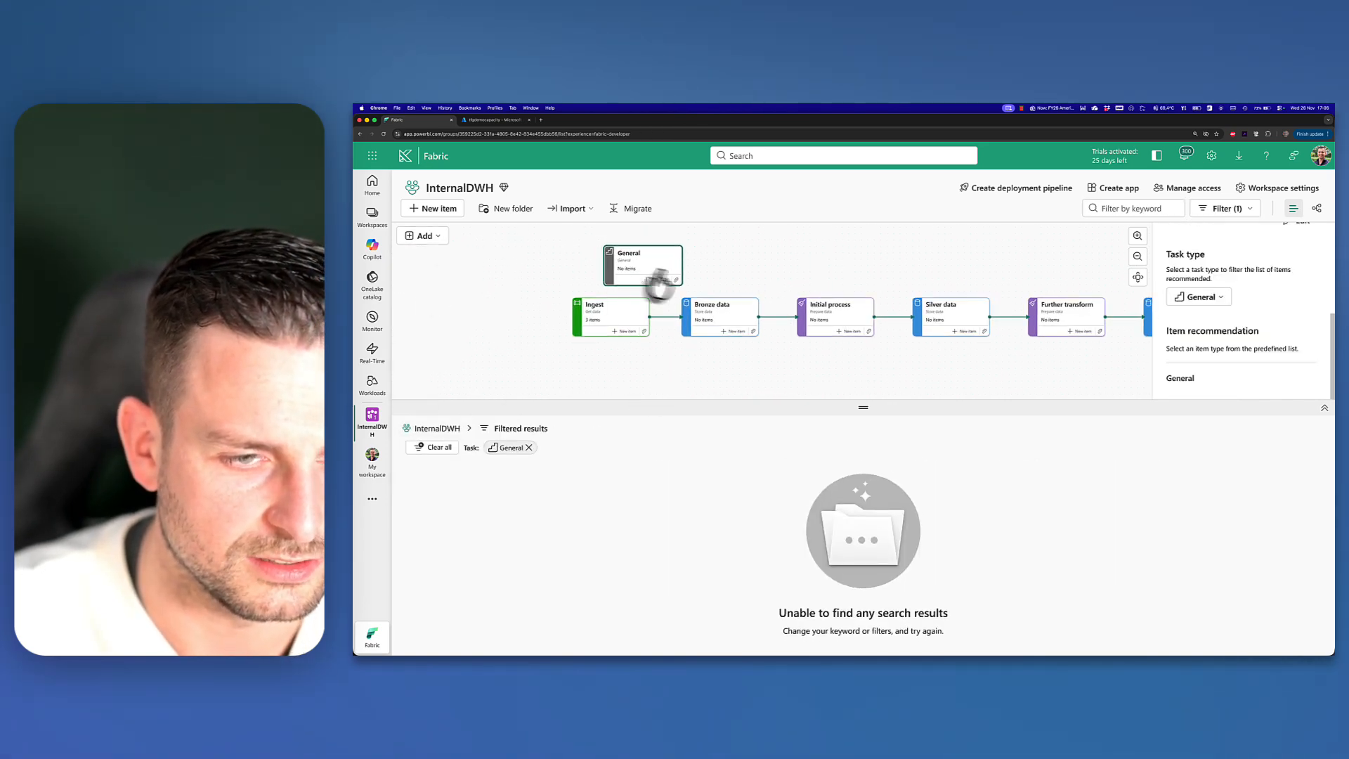
pyautogui.click(673, 280)
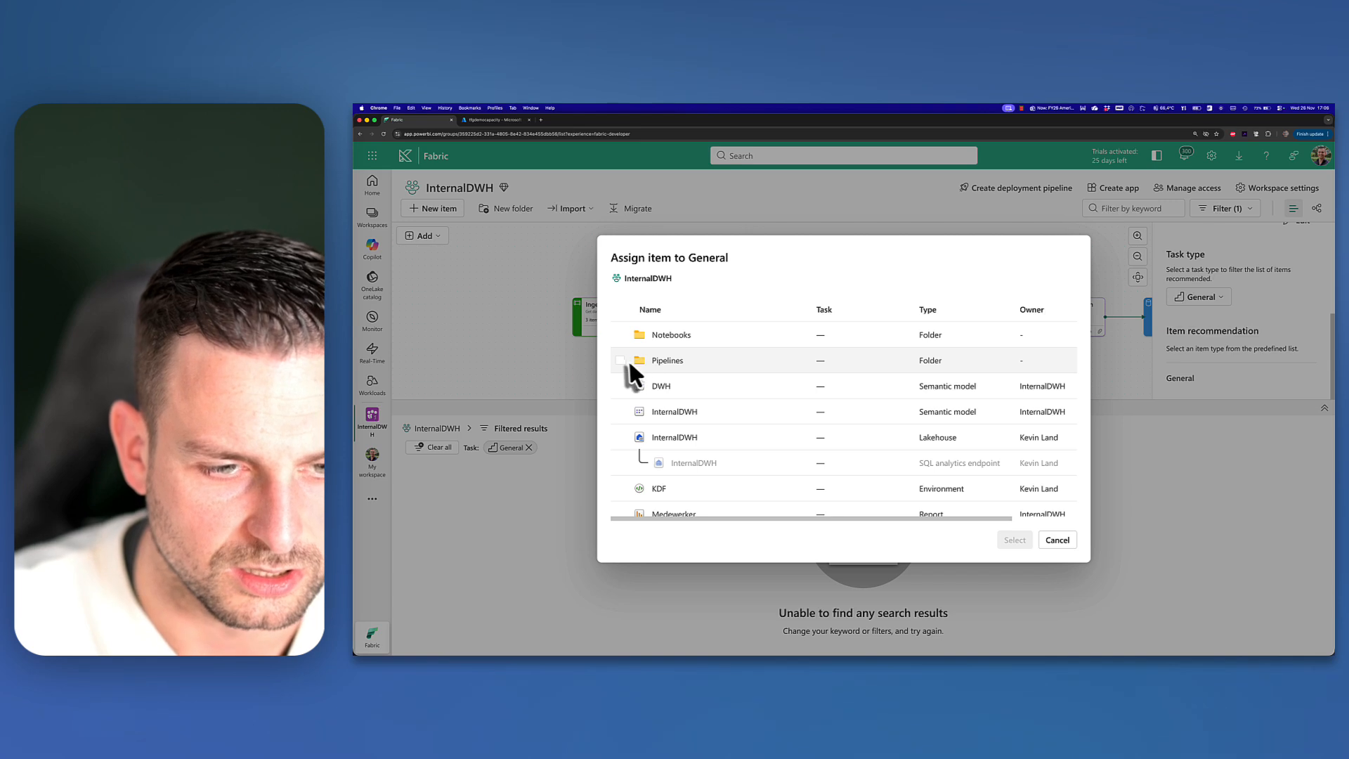
pyautogui.click(667, 361)
pyautogui.click(620, 334)
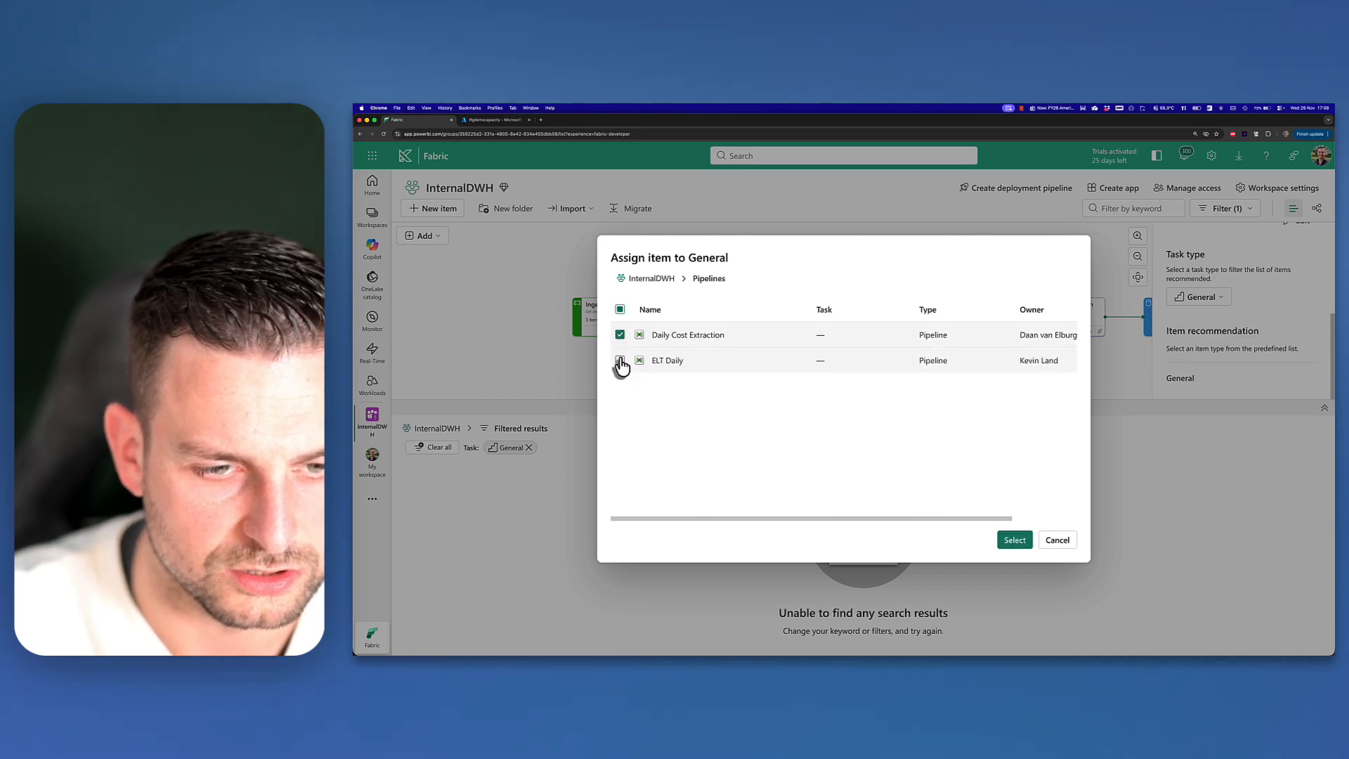
pyautogui.click(620, 336)
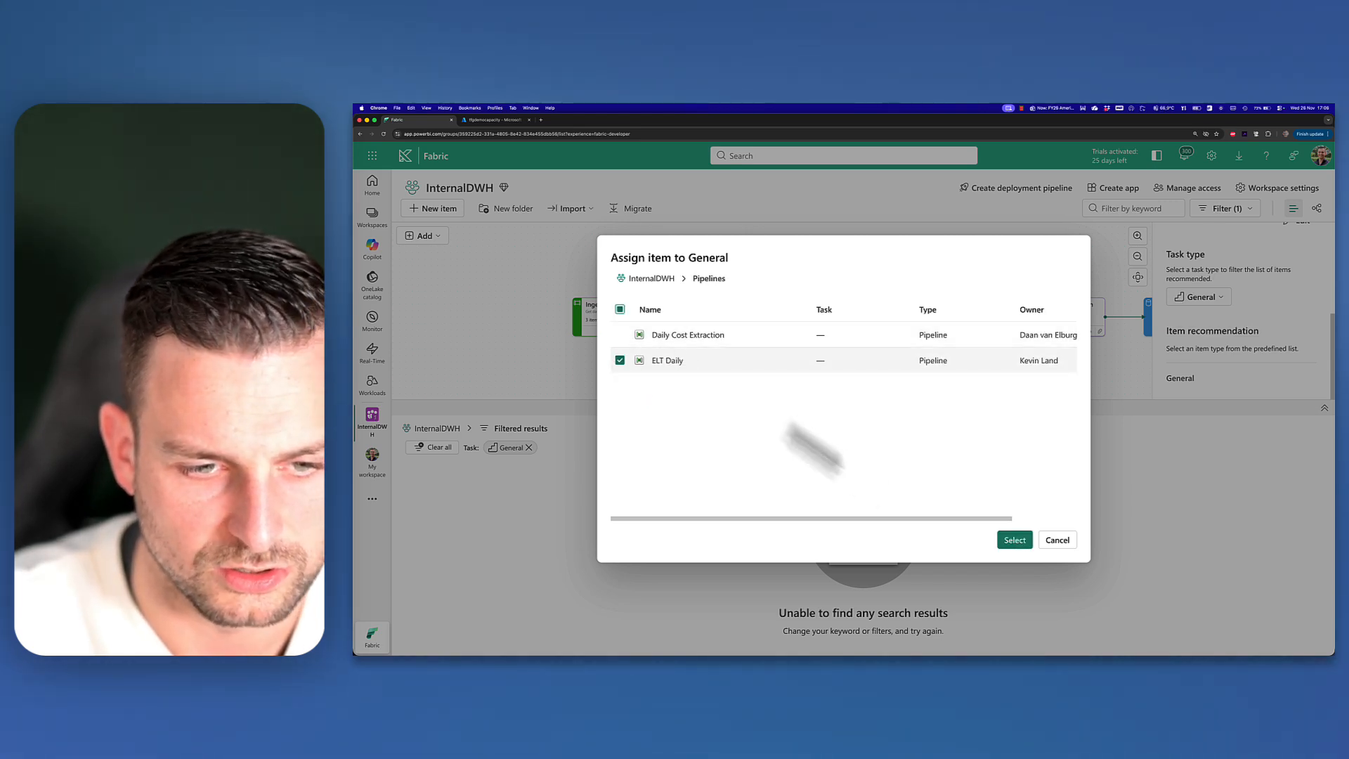
pyautogui.click(1013, 540)
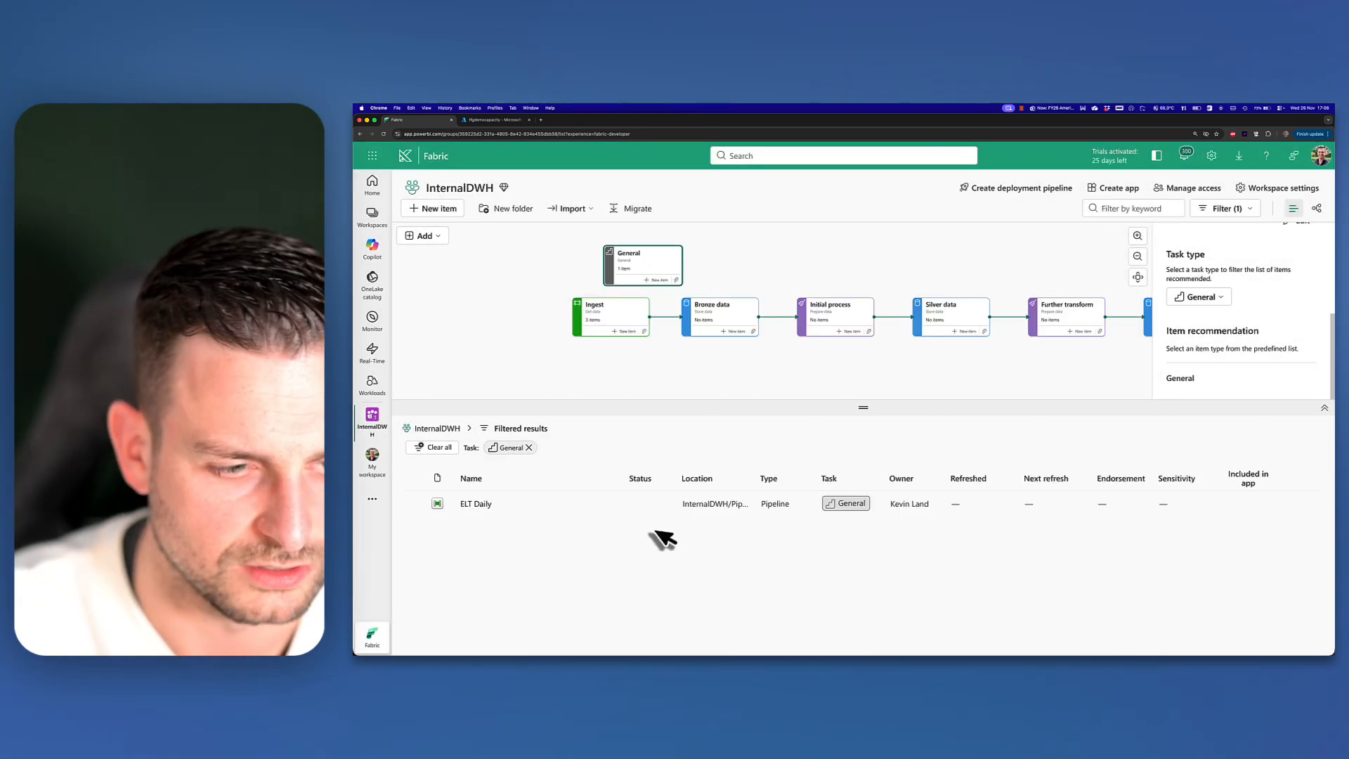
# Step: Clear the General filter and assign the Daily Cost Extraction pipeline to the Ingest task
pyautogui.click(528, 448)
pyautogui.click(639, 337)
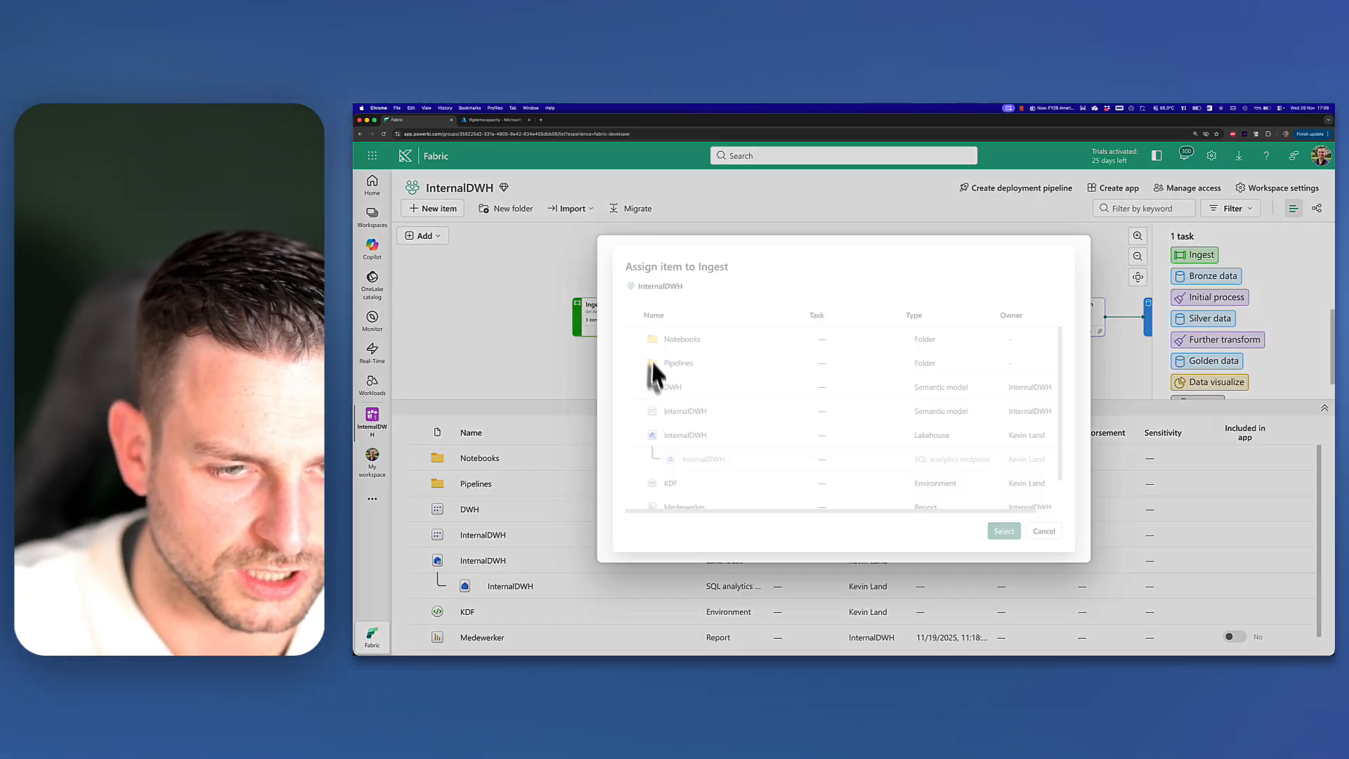
pyautogui.click(663, 364)
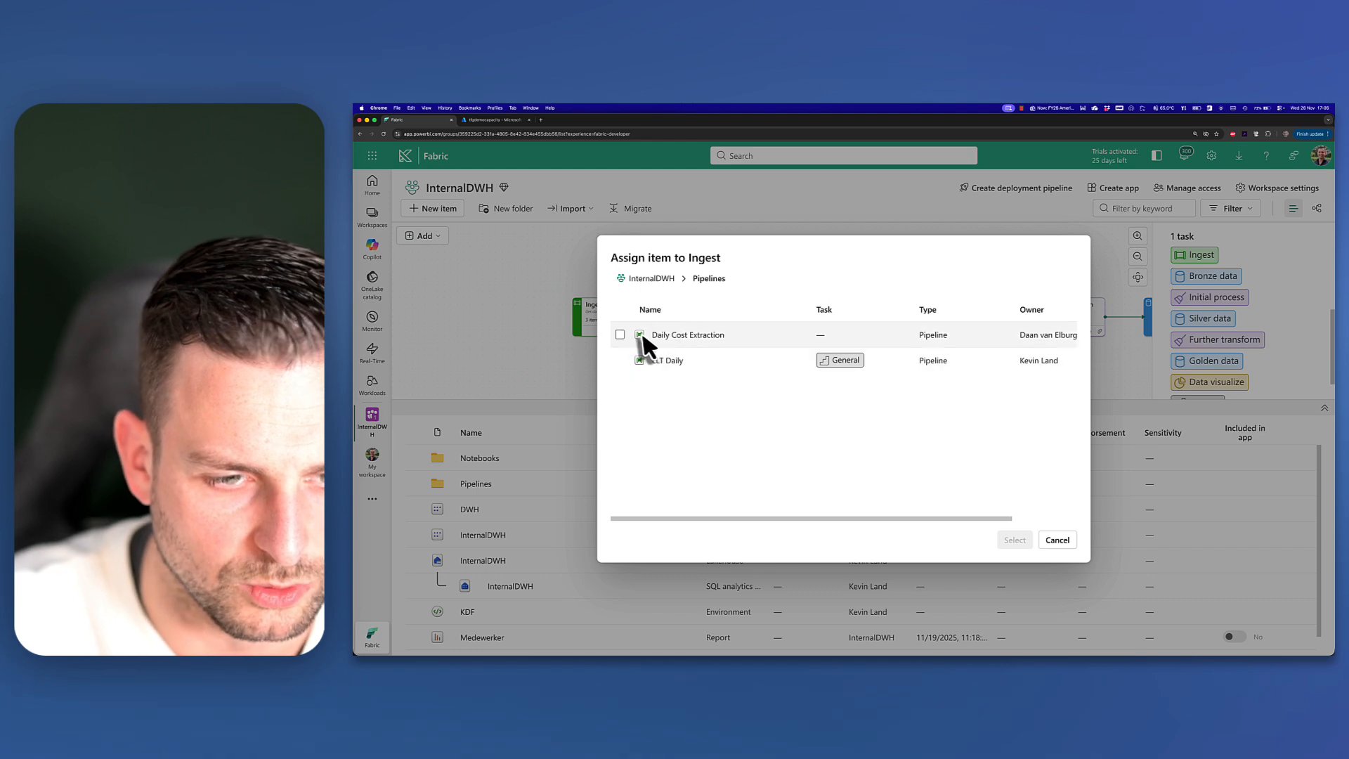
pyautogui.click(620, 335)
pyautogui.click(1012, 541)
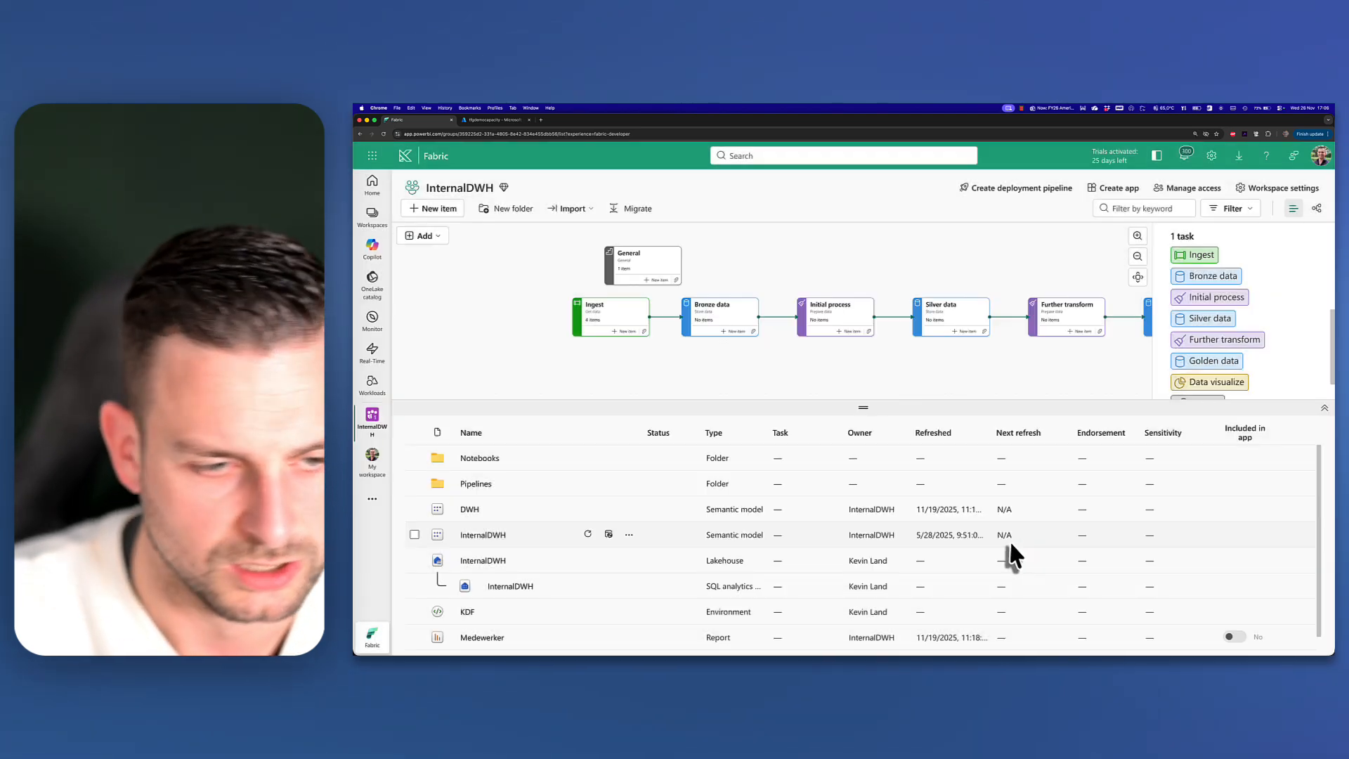
# Step: Review the items attached to the Ingest task and widen the Location column to read their folder paths
pyautogui.click(603, 313)
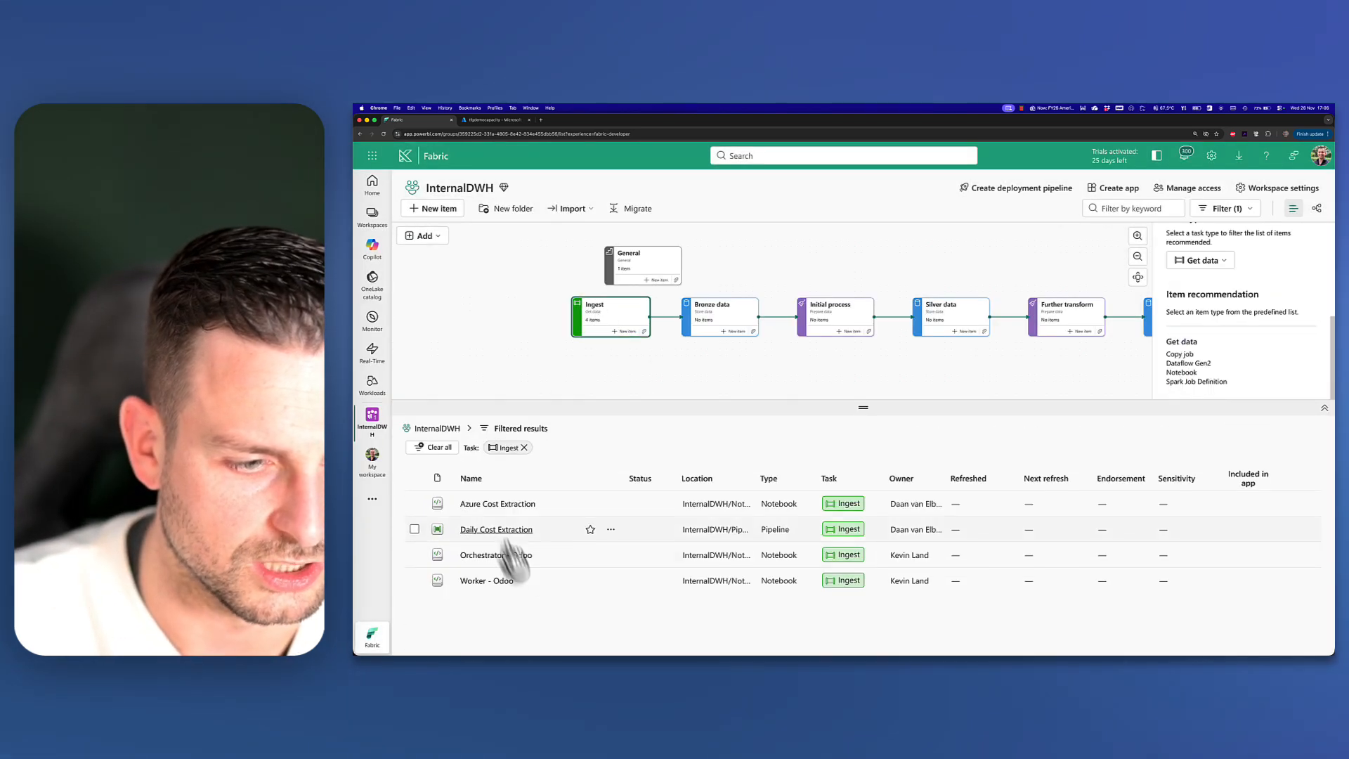
pyautogui.click(542, 292)
pyautogui.click(602, 320)
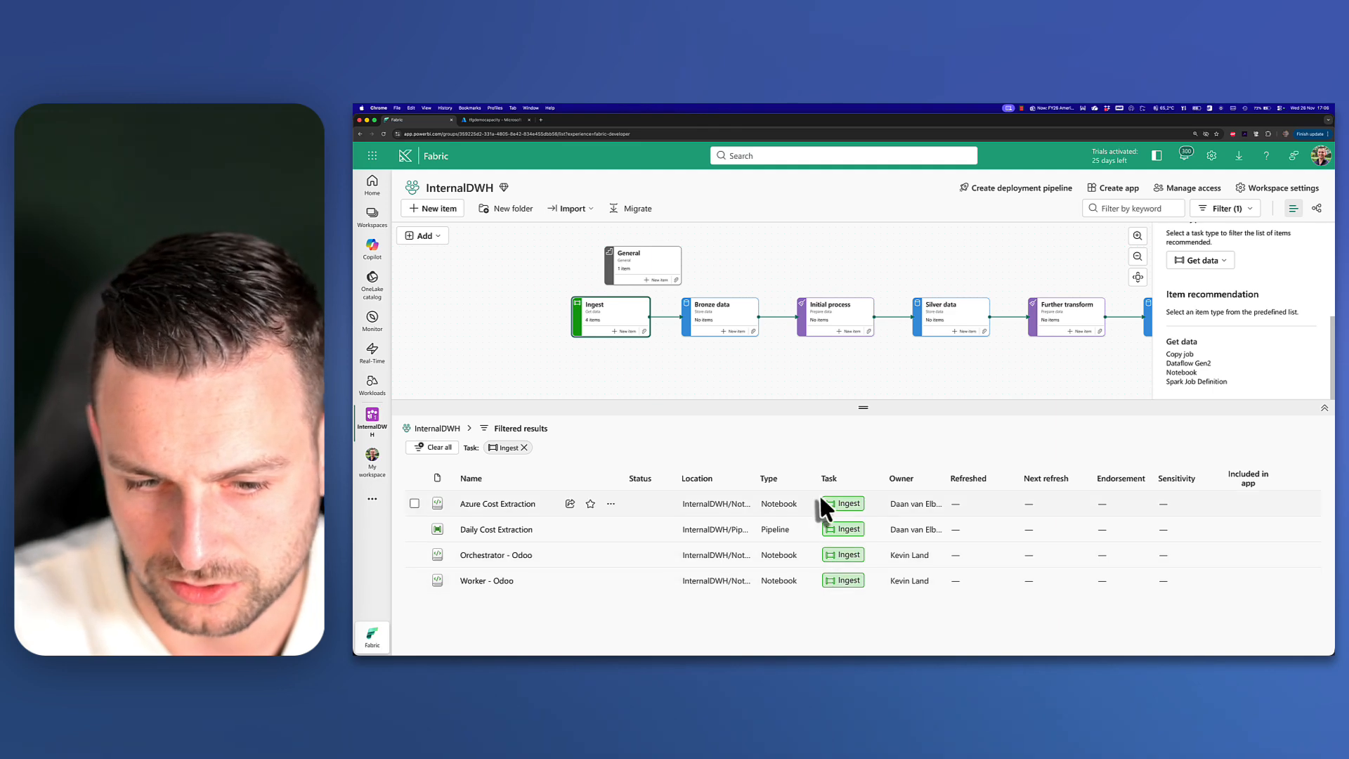
pyautogui.moveTo(756, 477); pyautogui.dragTo(873, 485)
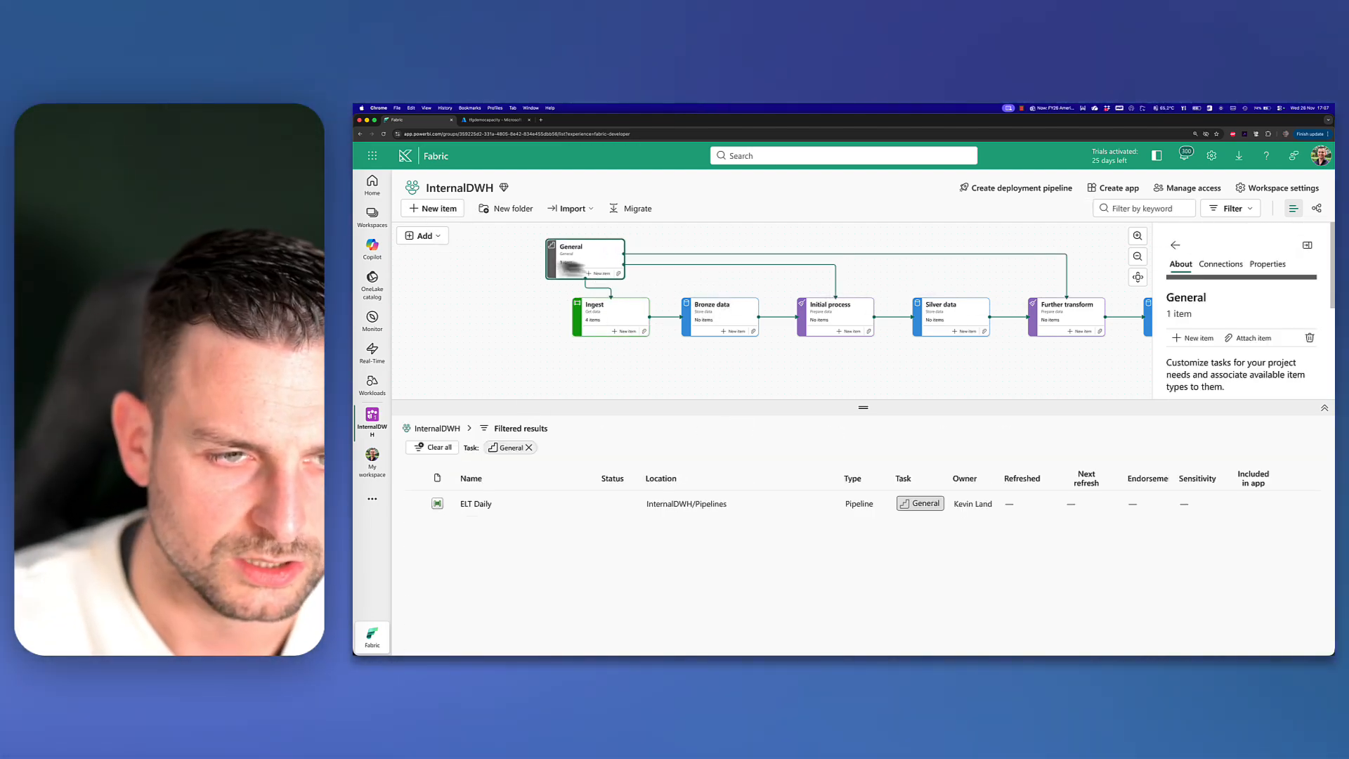
# Step: Move the General task to the upper left of the Ingest task and clear the General filter from the item list
pyautogui.moveTo(601, 270); pyautogui.dragTo(536, 277)
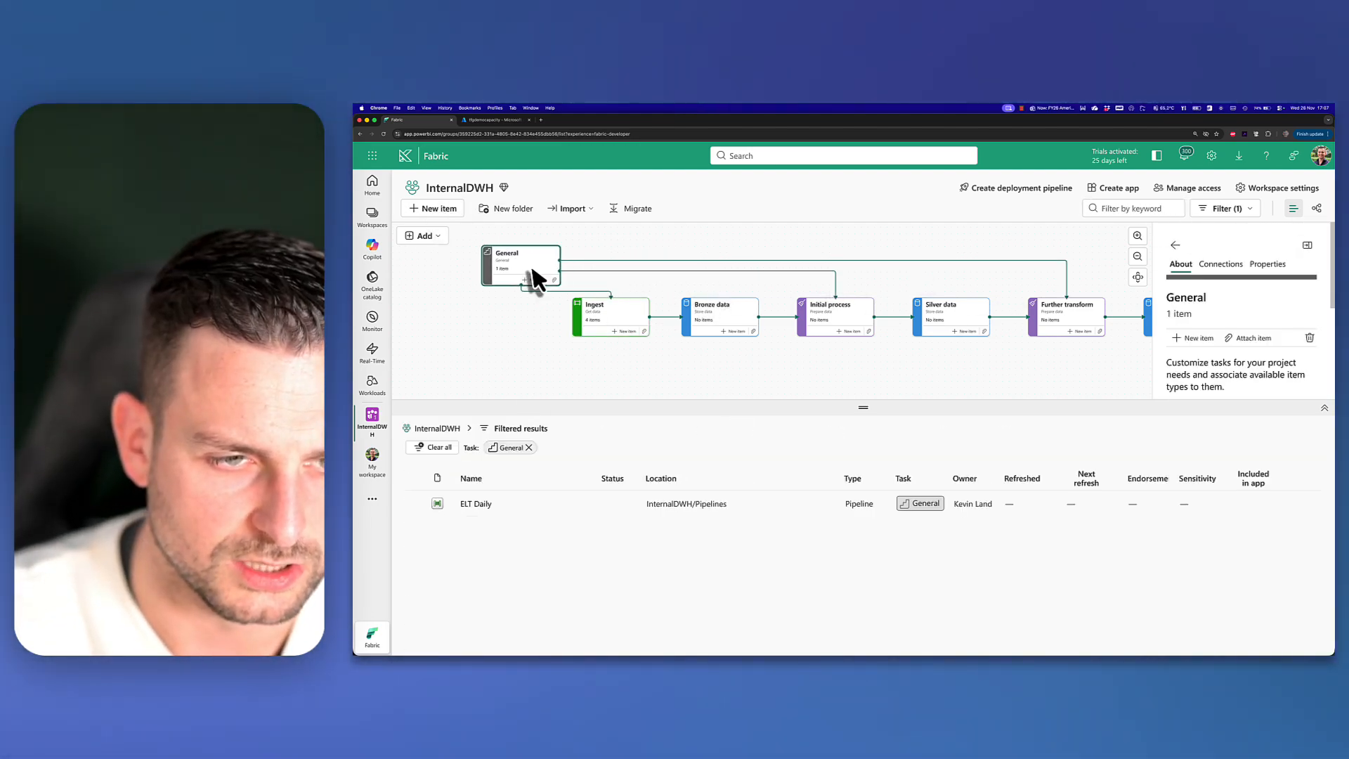
pyautogui.moveTo(541, 357); pyautogui.dragTo(517, 366)
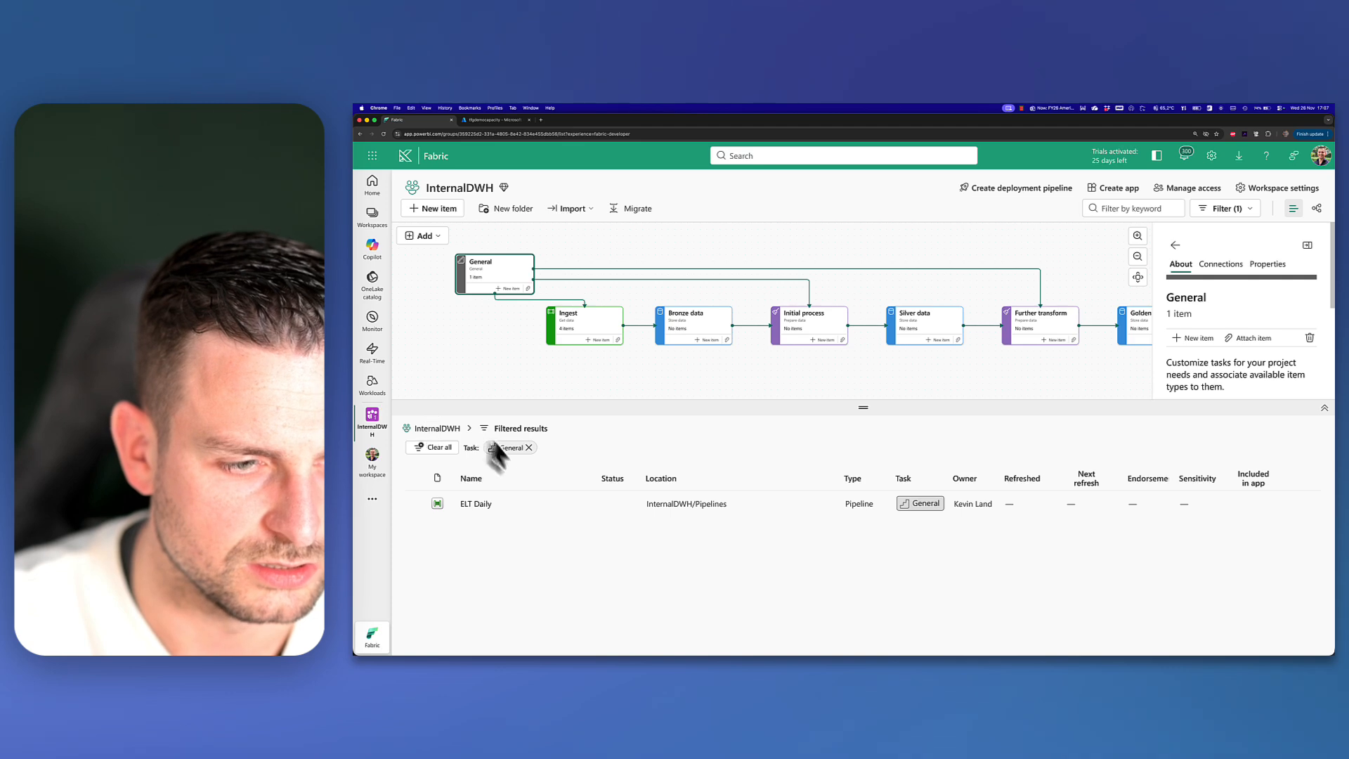
pyautogui.click(528, 448)
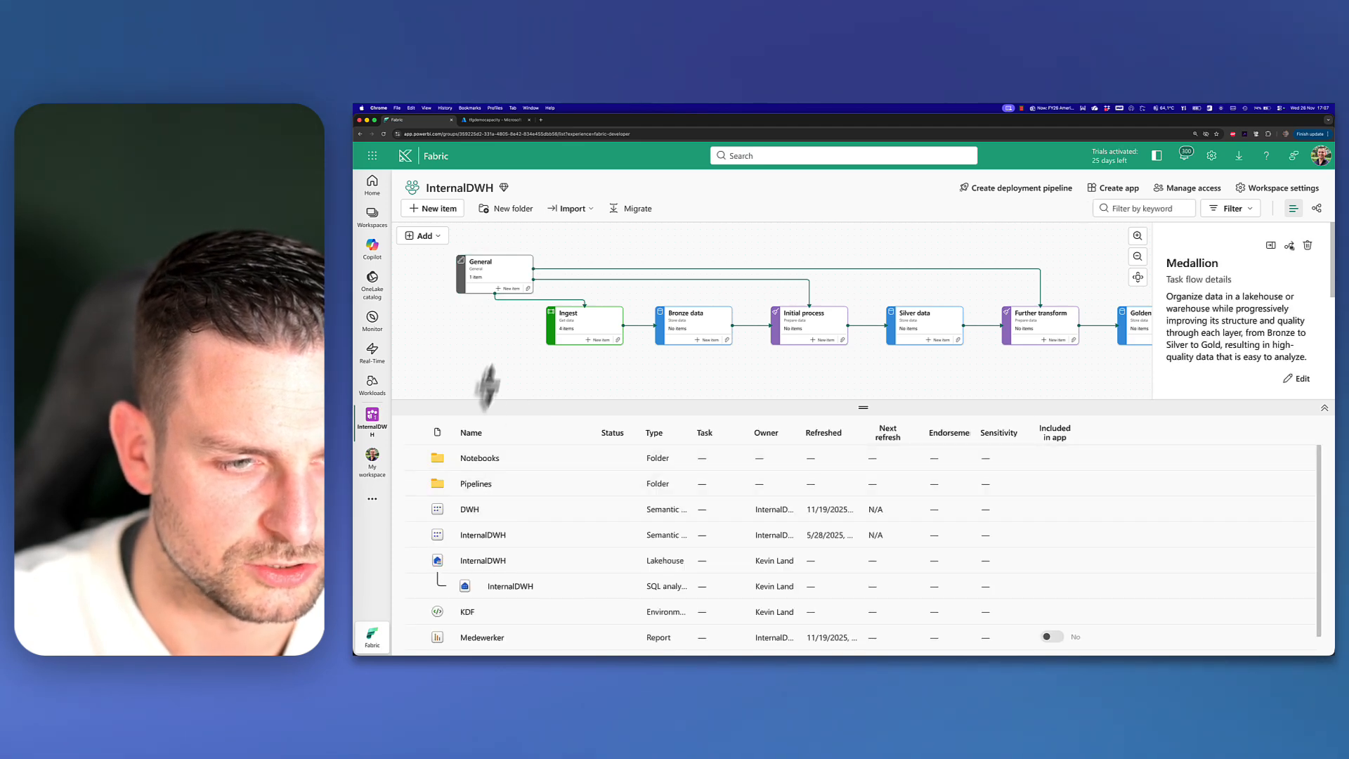
# Step: Assign the InternalDWH lakehouse to the Bronze data task
pyautogui.moveTo(724, 377); pyautogui.dragTo(636, 382)
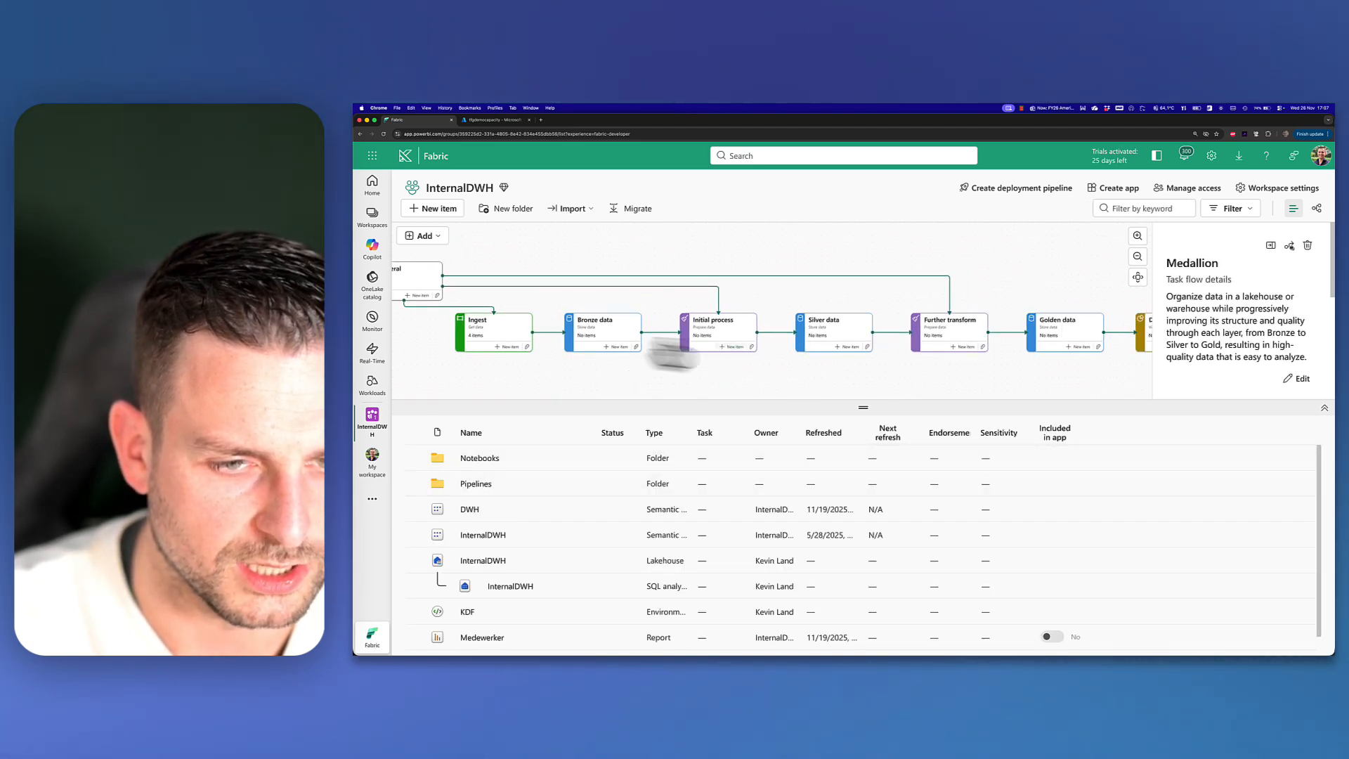
pyautogui.click(602, 335)
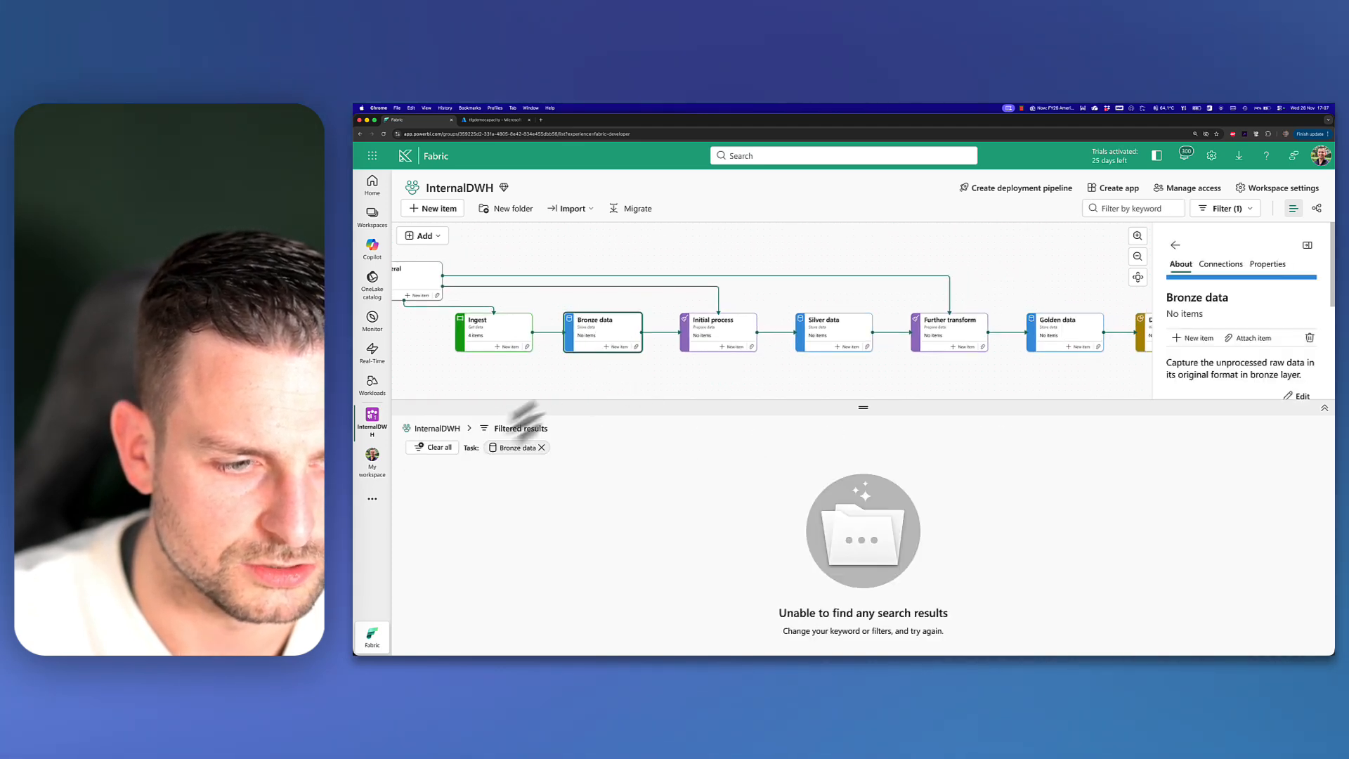
pyautogui.click(636, 347)
pyautogui.scroll(-2, 713, 476)
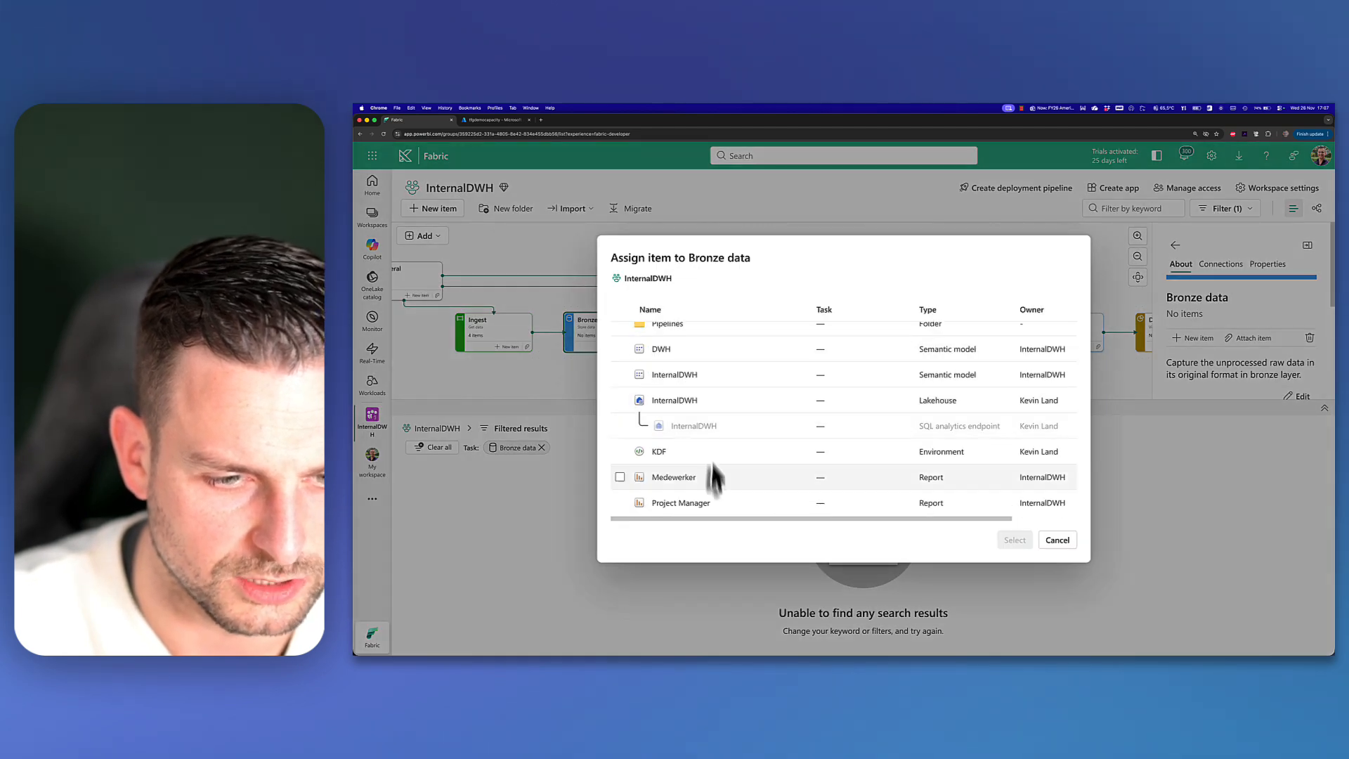
pyautogui.click(618, 400)
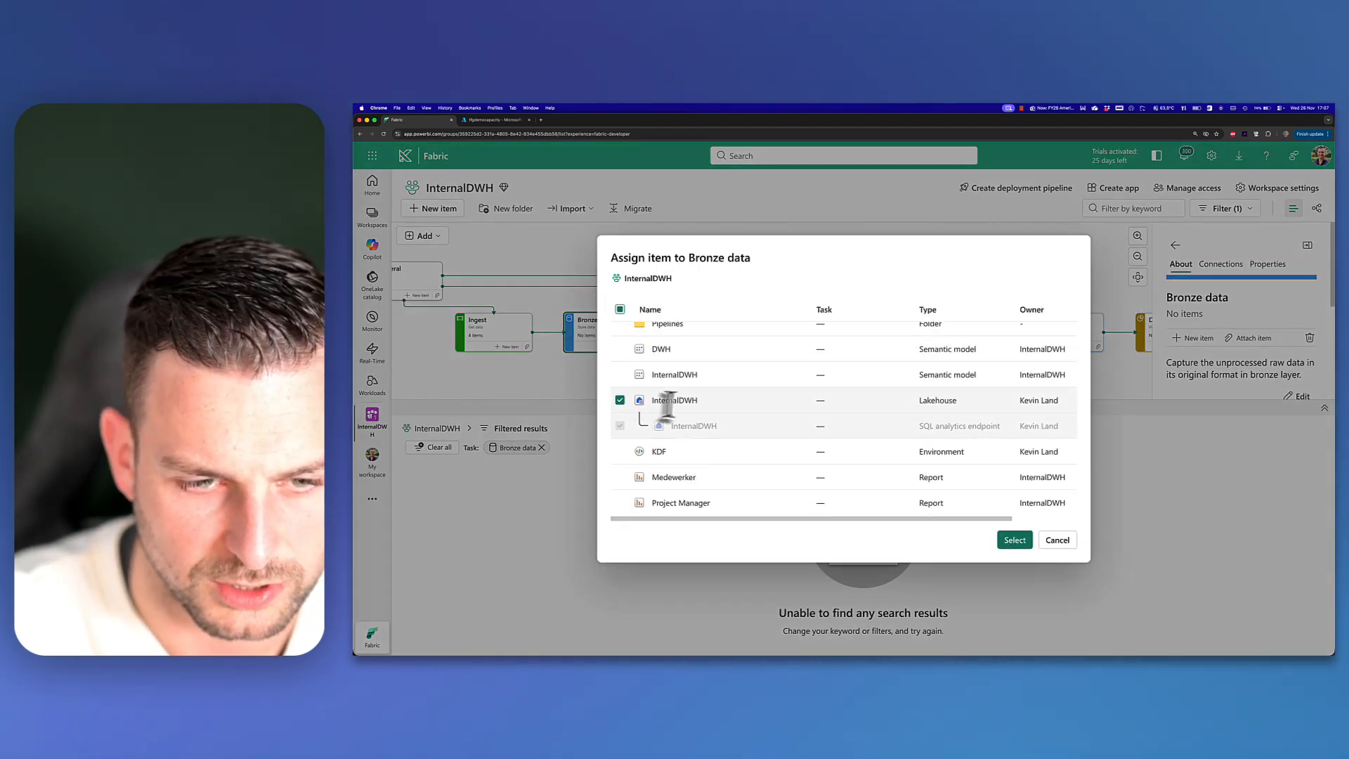
pyautogui.click(1011, 543)
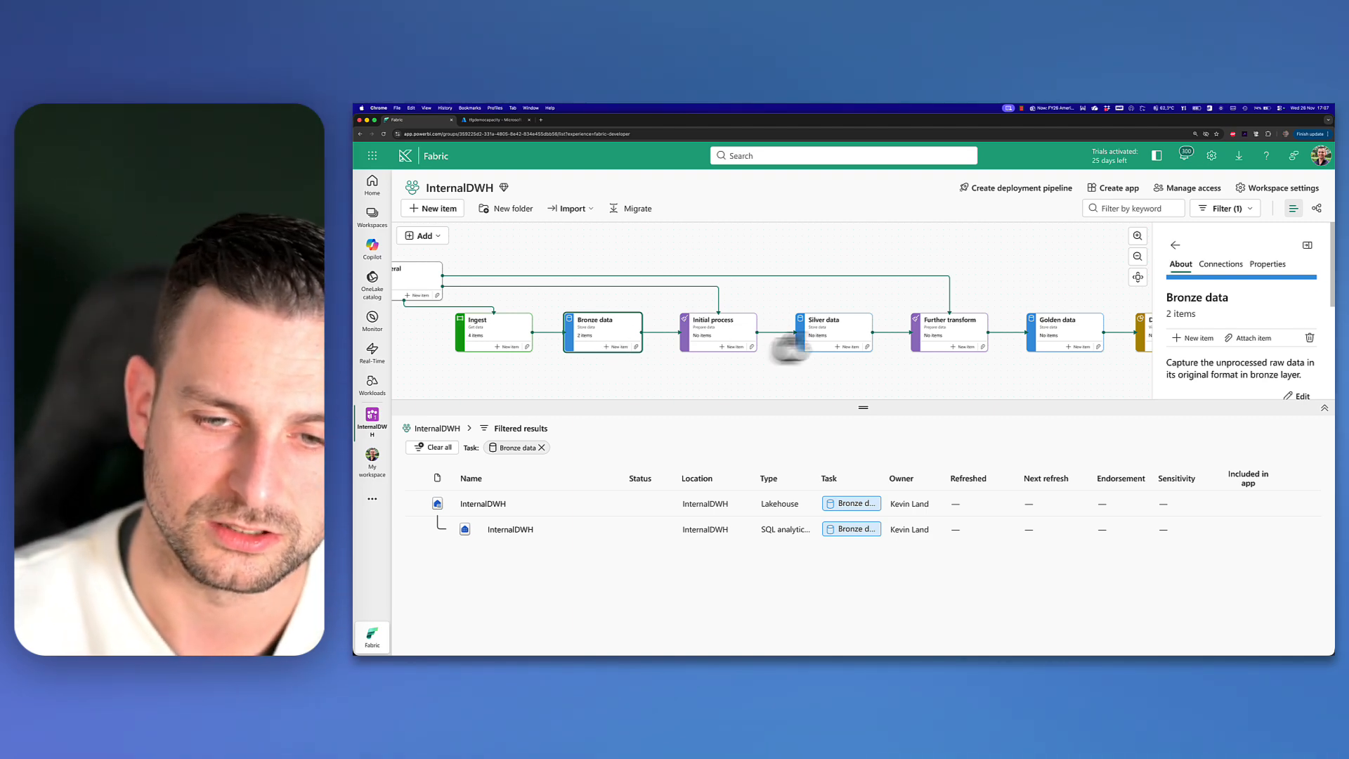
# Step: Assign the InternalDWH lakehouse to the Silver data task as well and compare the items listed under Bronze data and Silver data
pyautogui.click(867, 346)
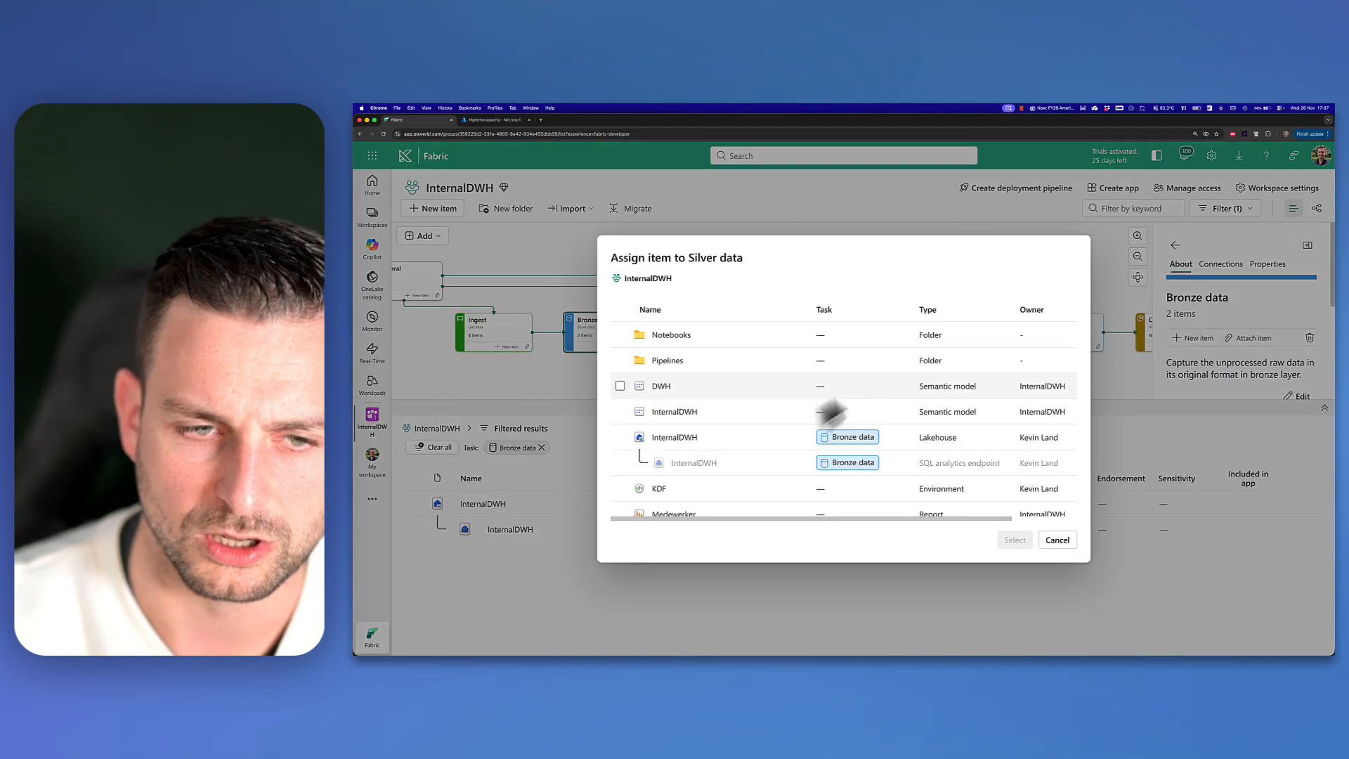
pyautogui.click(619, 437)
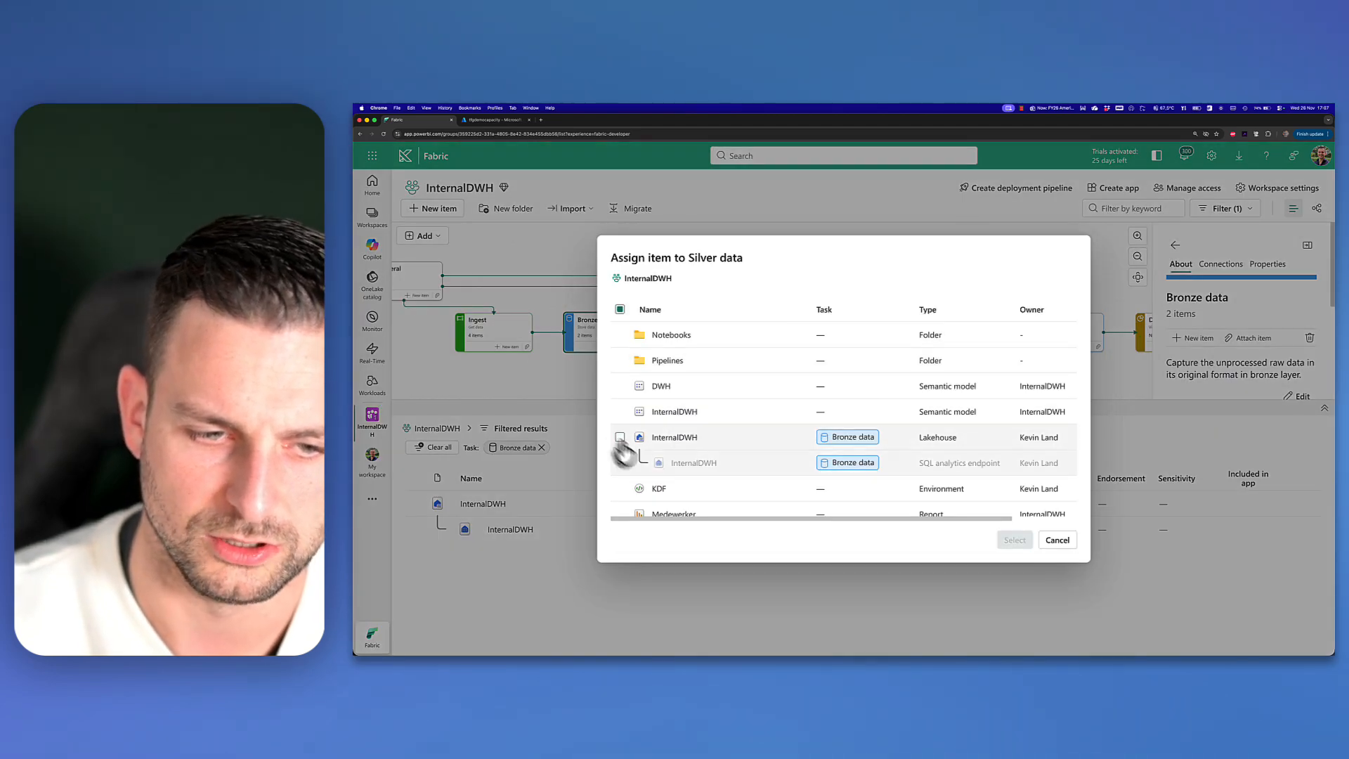
pyautogui.click(1015, 539)
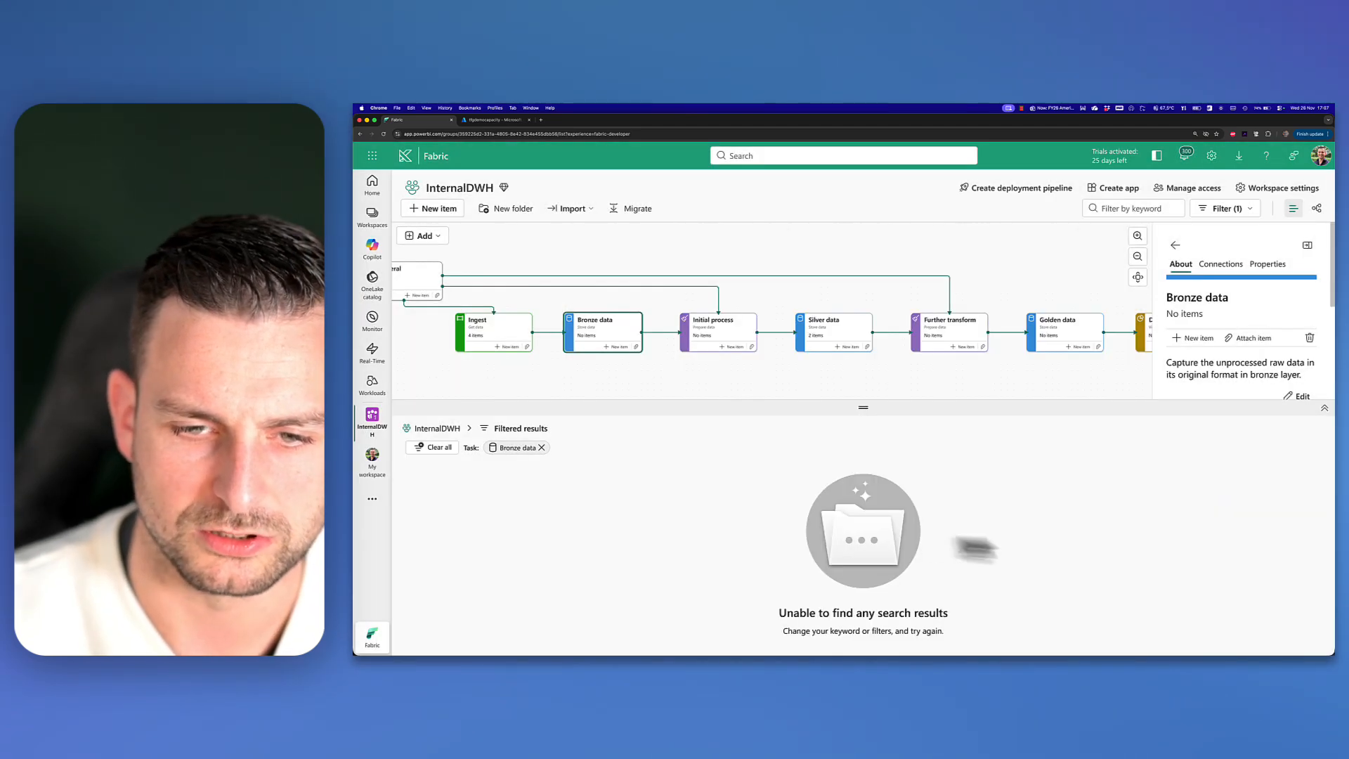
pyautogui.click(611, 360)
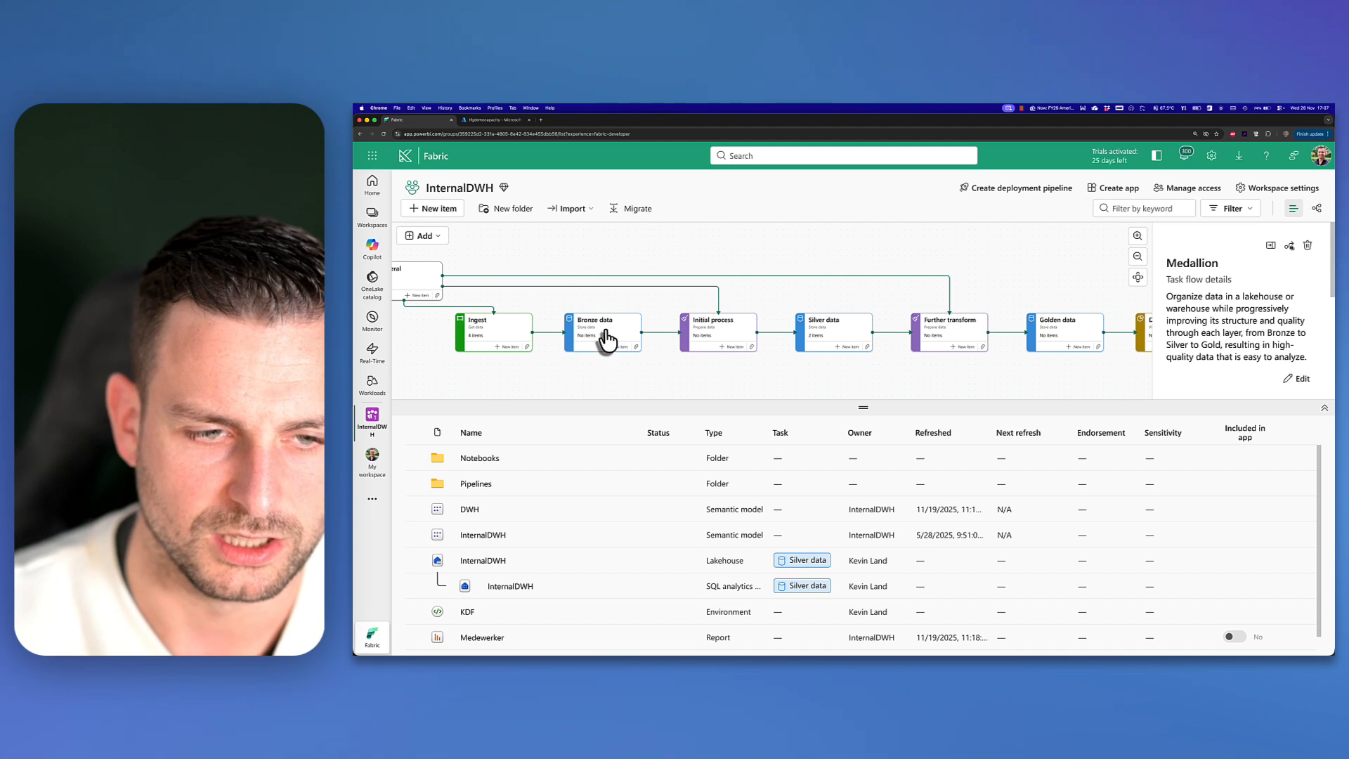
pyautogui.click(602, 340)
pyautogui.click(843, 338)
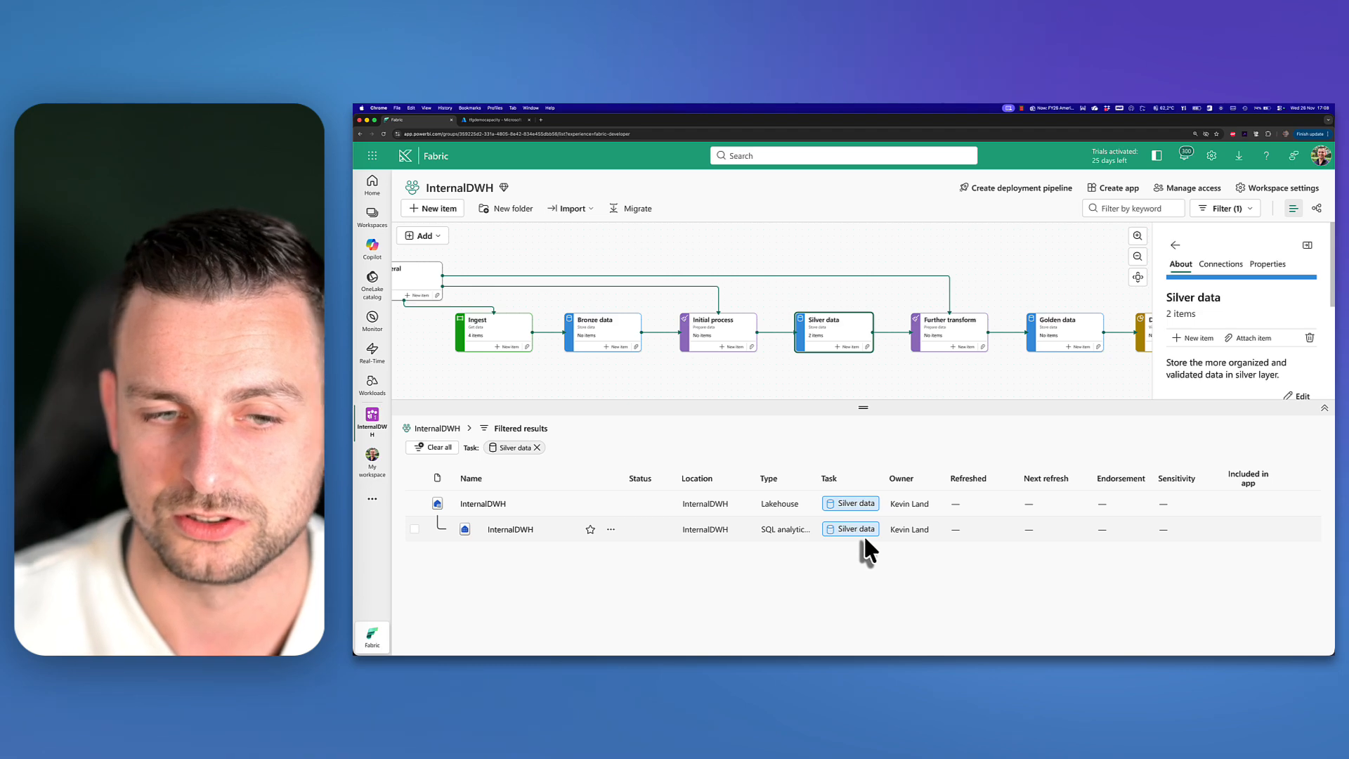
pyautogui.click(846, 371)
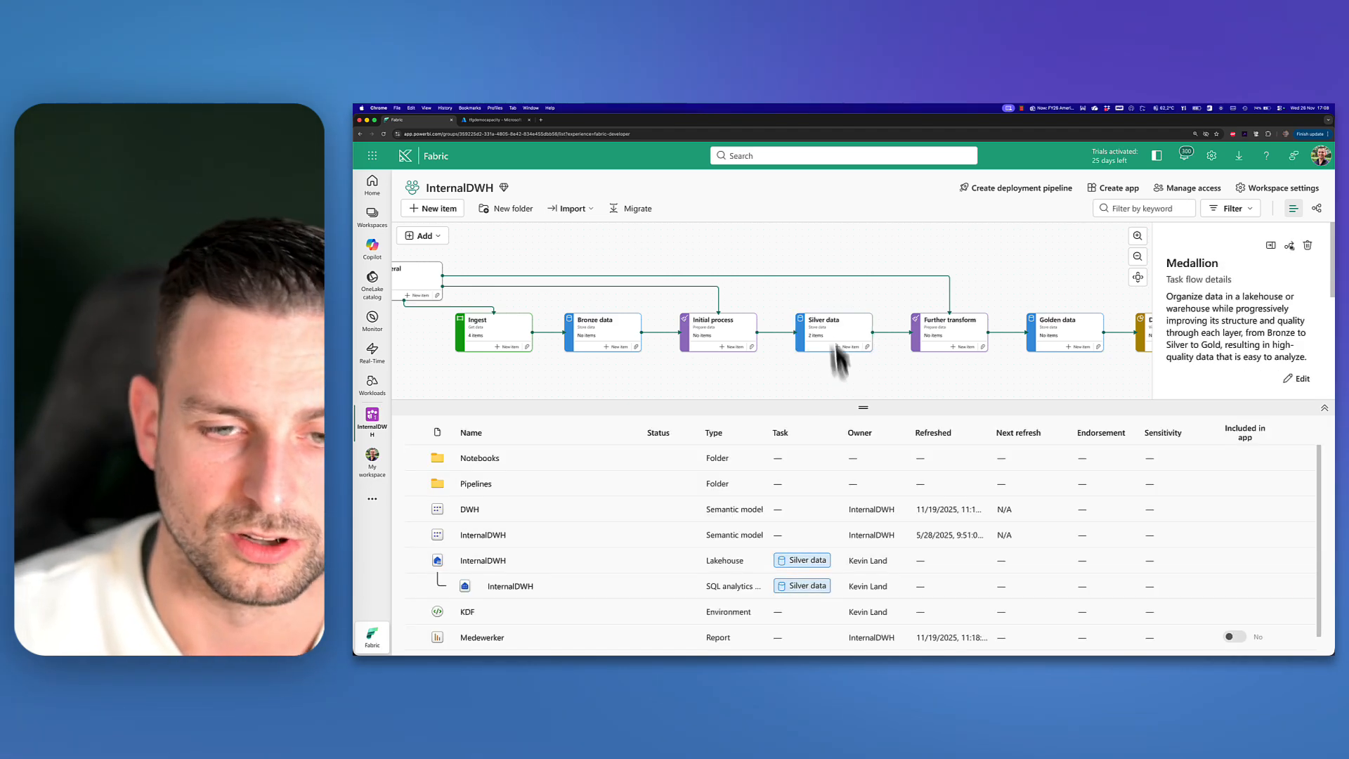
# Step: Delete the Silver data and Golden data tasks from the task flow
pyautogui.click(837, 333)
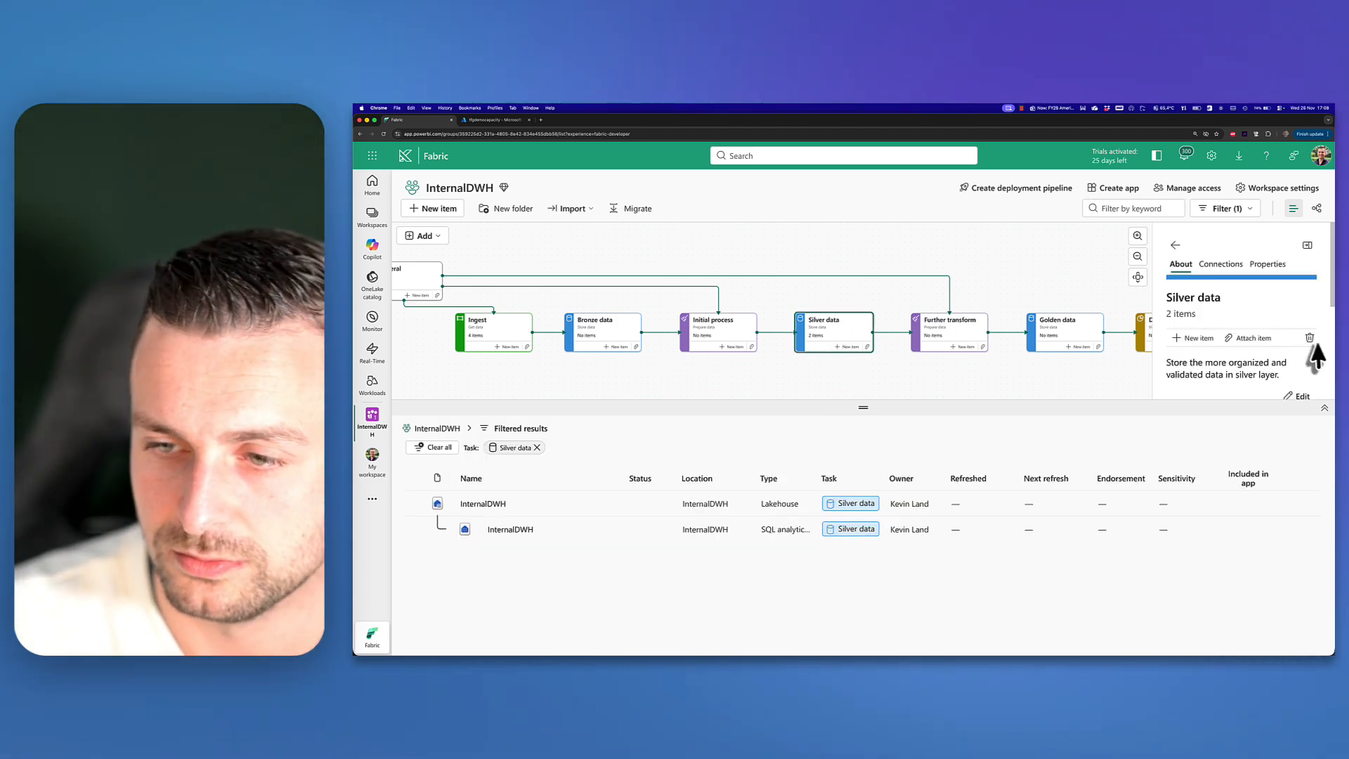
pyautogui.press('Delete')
pyautogui.click(1068, 338)
pyautogui.press('Delete')
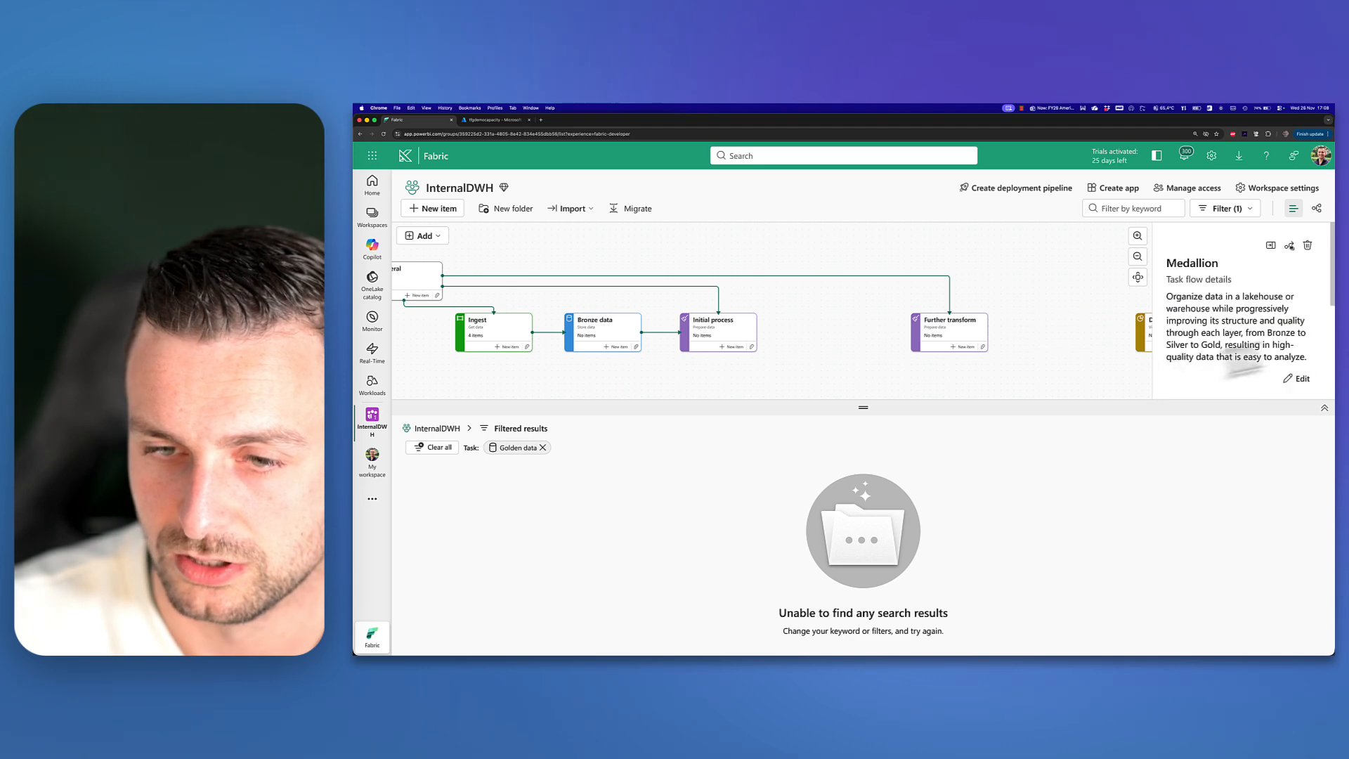
# Step: Close the gaps in the flow by placing Initial process and Further transform side by side, with Data visualize to their right
pyautogui.moveTo(1086, 362); pyautogui.dragTo(929, 359)
pyautogui.moveTo(800, 328); pyautogui.dragTo(675, 323)
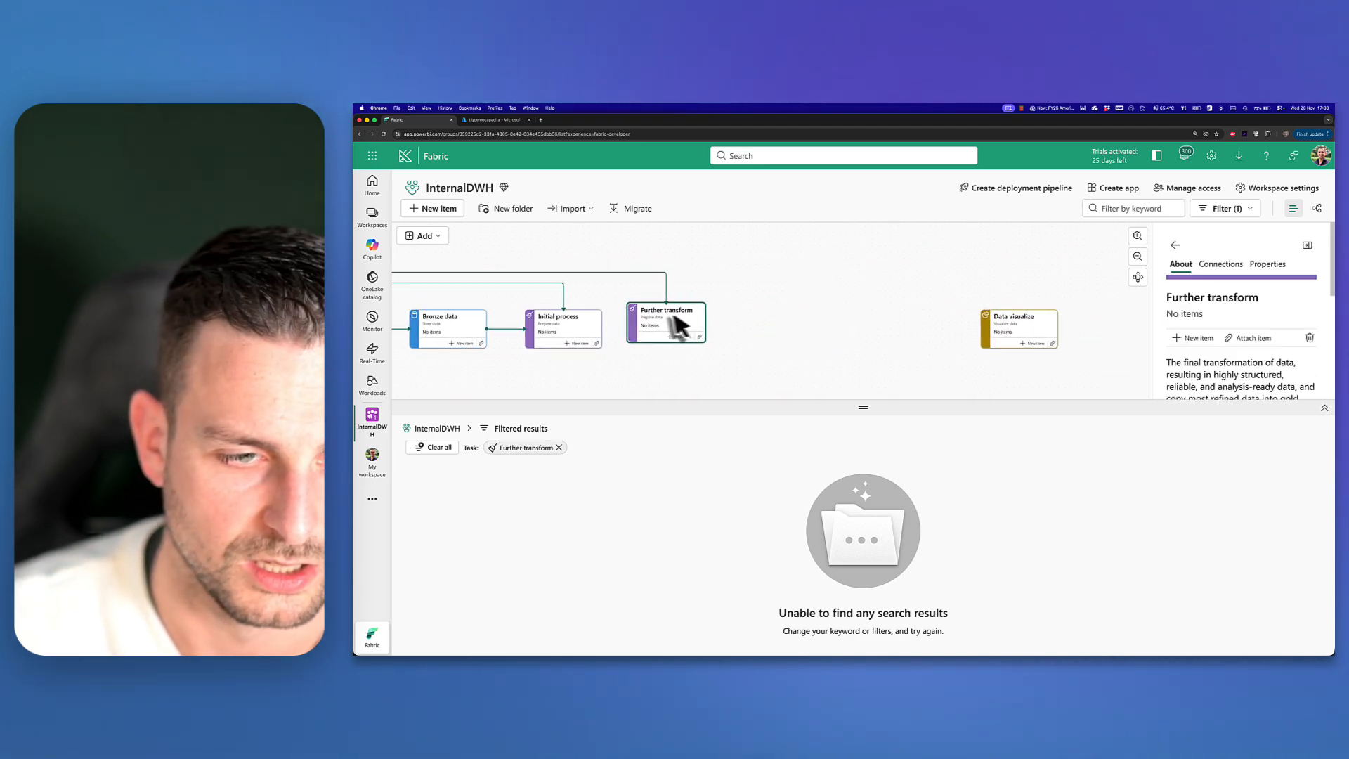
pyautogui.moveTo(993, 330)
pyautogui.mouseDown()
pyautogui.moveTo(735, 324)
pyautogui.moveTo(878, 351)
pyautogui.moveTo(981, 335)
pyautogui.mouseUp()
pyautogui.moveTo(853, 301); pyautogui.dragTo(846, 269)
pyautogui.moveTo(927, 292); pyautogui.dragTo(915, 272)
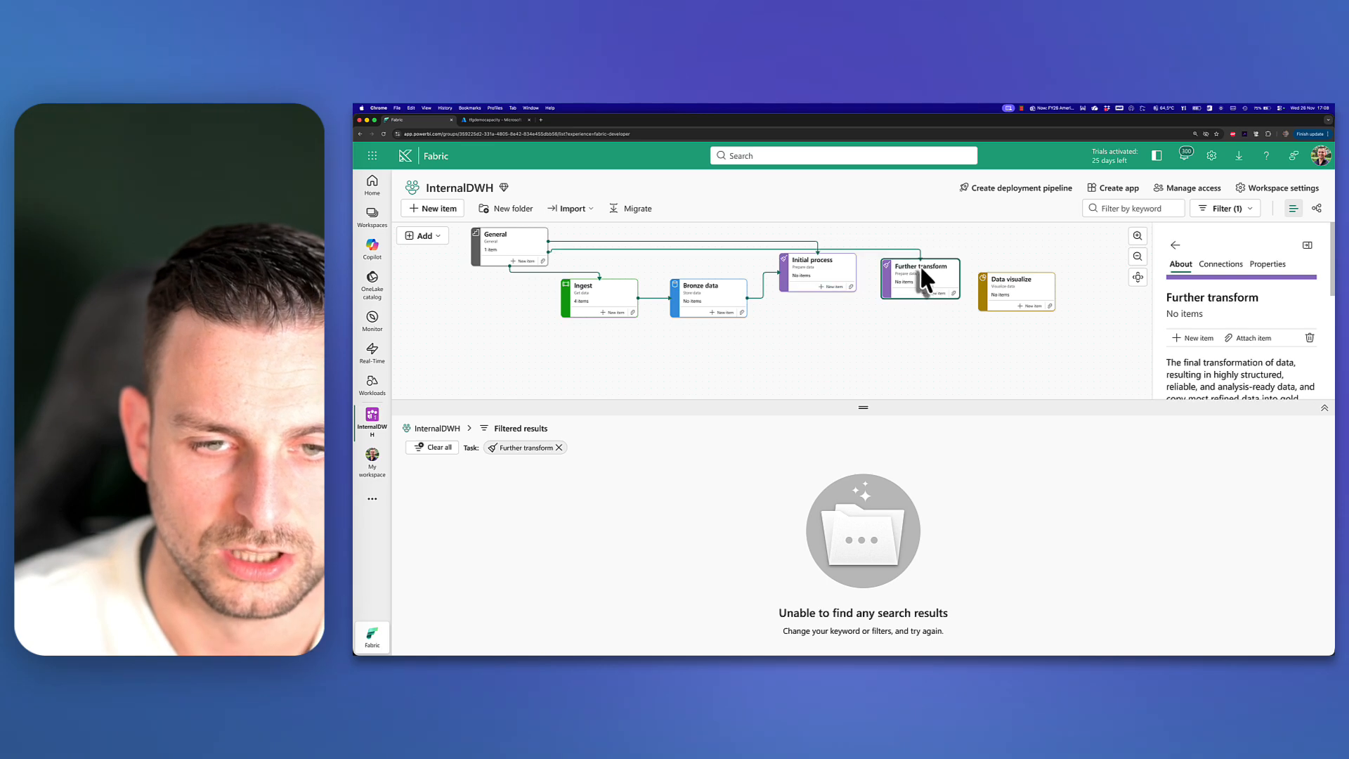
pyautogui.moveTo(994, 295); pyautogui.dragTo(1013, 288)
# Step: Change the Bronze data task's name to "Data storage"
pyautogui.click(717, 304)
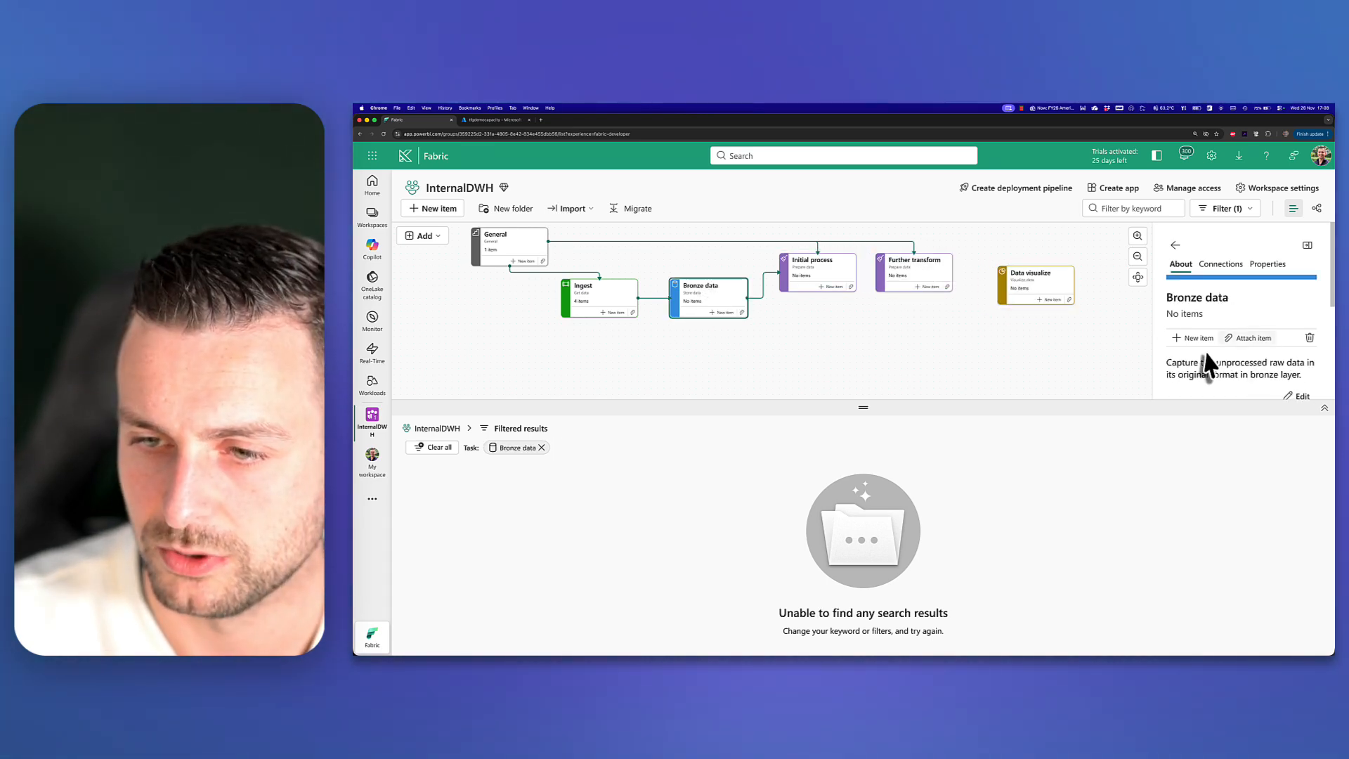
pyautogui.click(1297, 395)
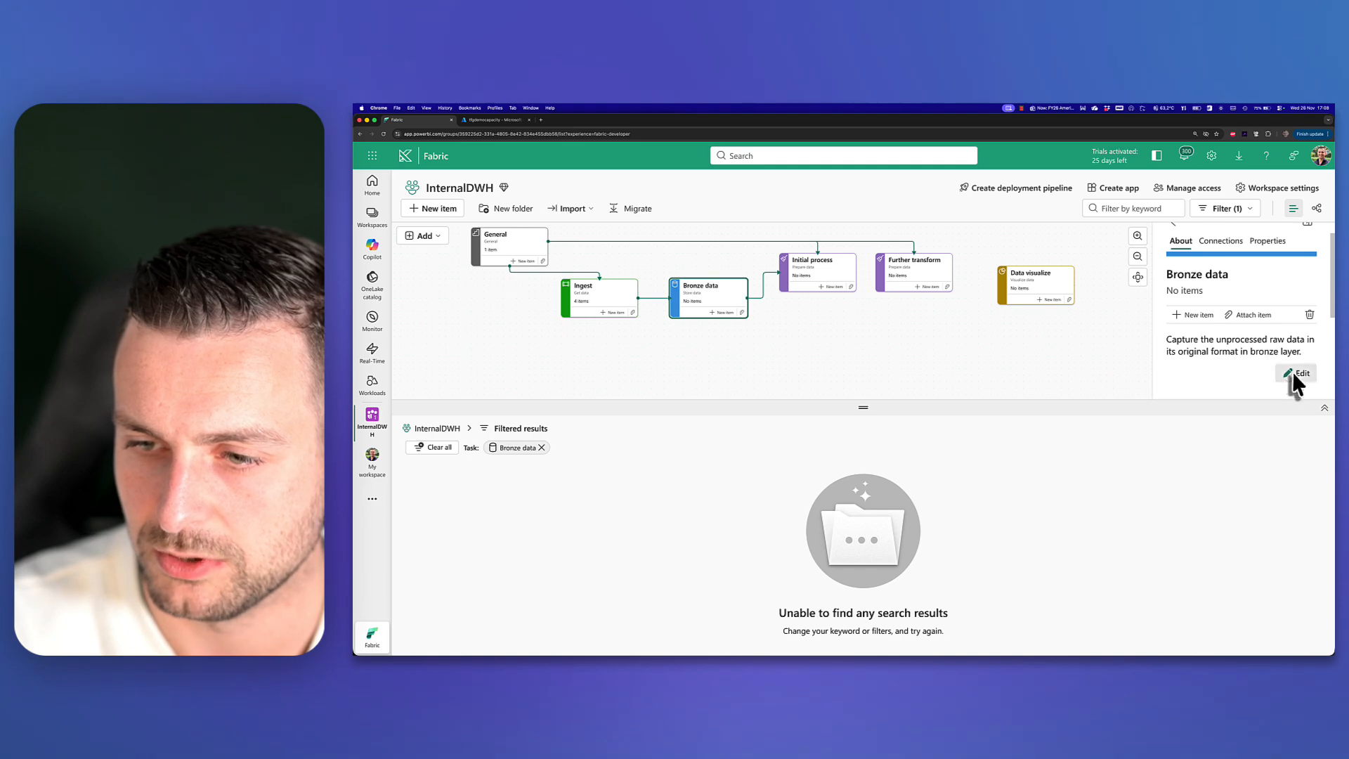
pyautogui.moveTo(1233, 344); pyautogui.dragTo(1153, 336)
pyautogui.write('Data storage')
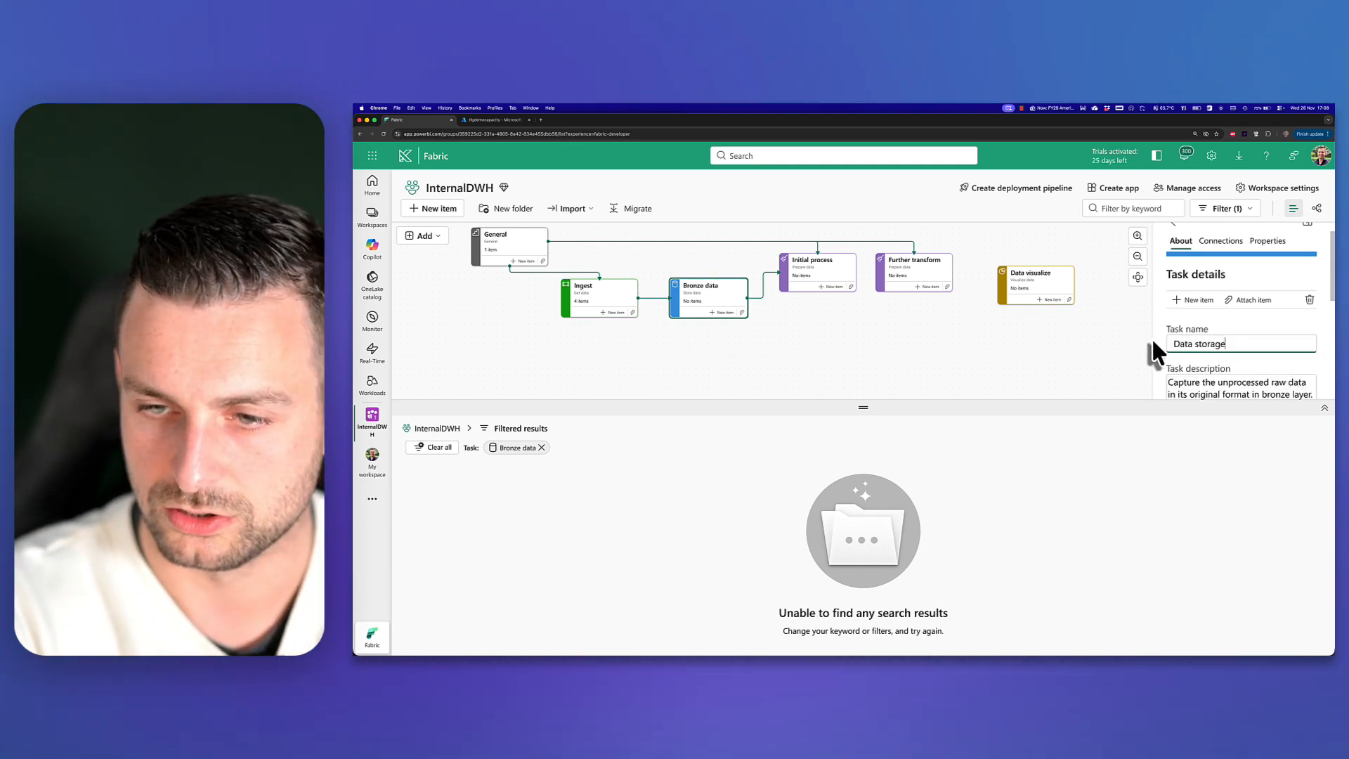
# Step: Replace the task's description with "Lakehouse for storage" and save the task details
pyautogui.press('Tab')
pyautogui.press('super+a')
pyautogui.write('Lake')
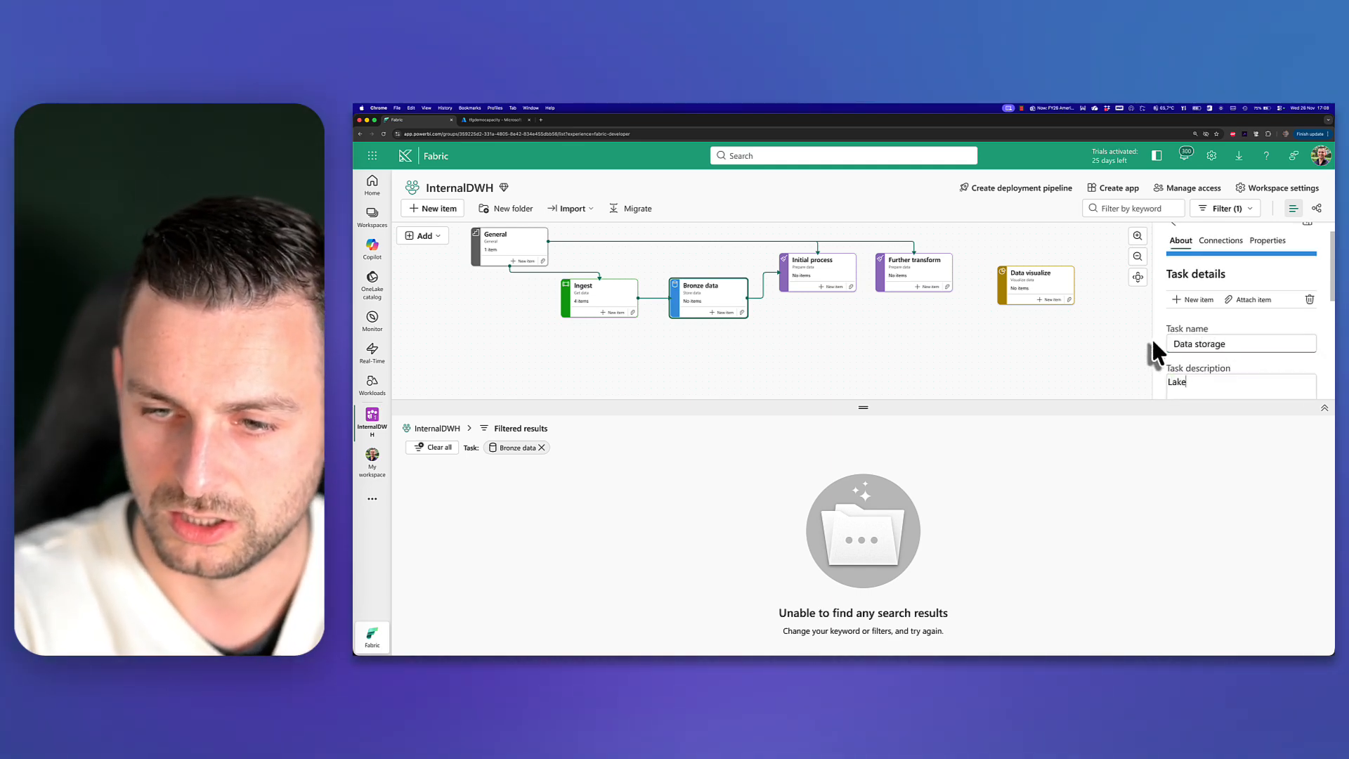
pyautogui.write('house for stroag')
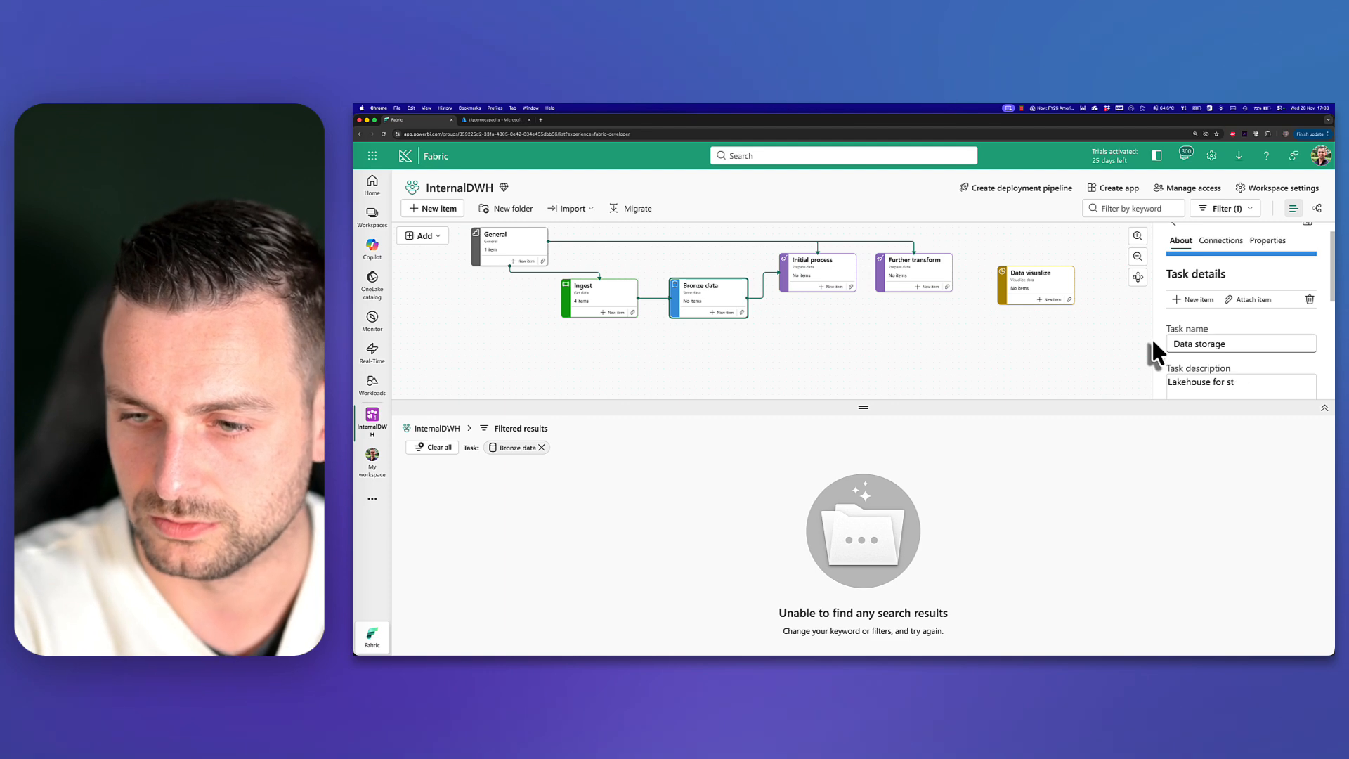
pyautogui.press('BackSpace')
pyautogui.press('BackSpace')
pyautogui.press('BackSpace')
pyautogui.press('BackSpace')
pyautogui.write('orage')
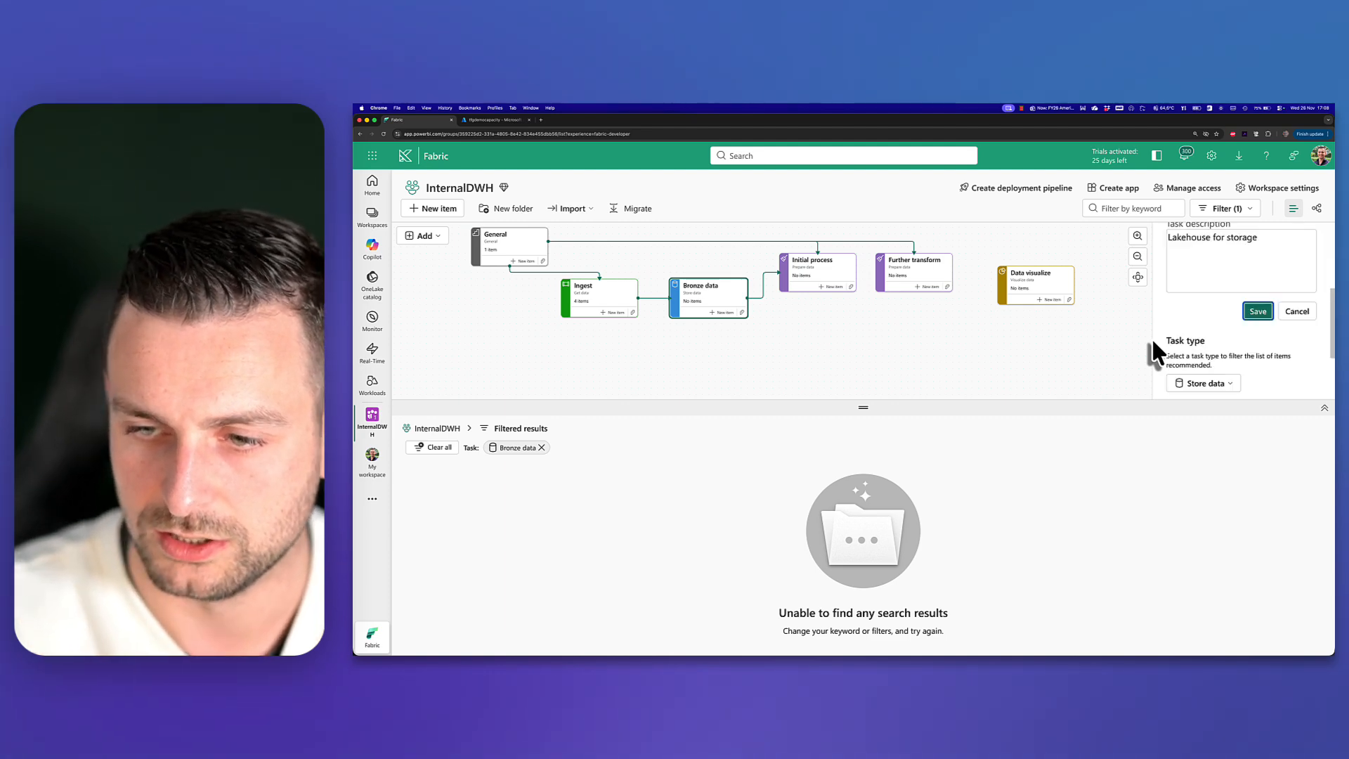
pyautogui.click(1256, 311)
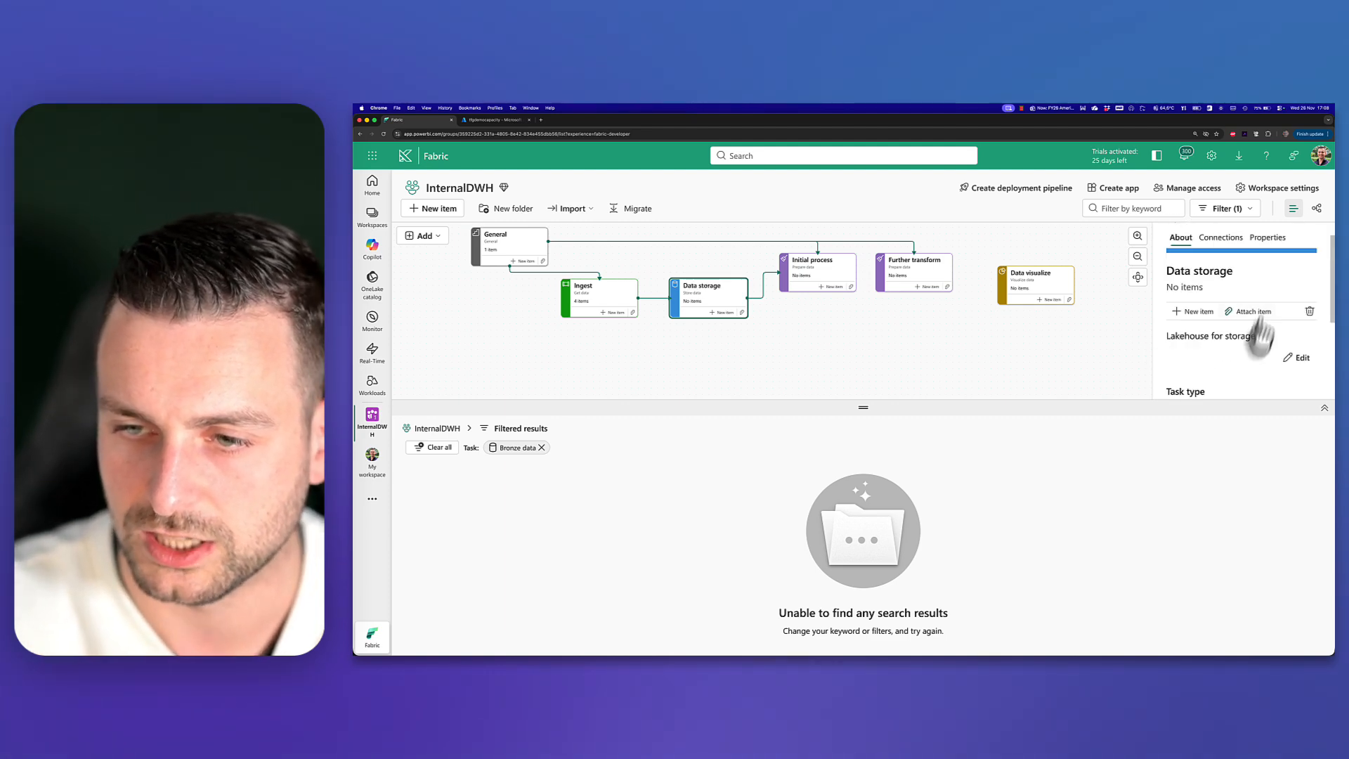
pyautogui.click(1125, 346)
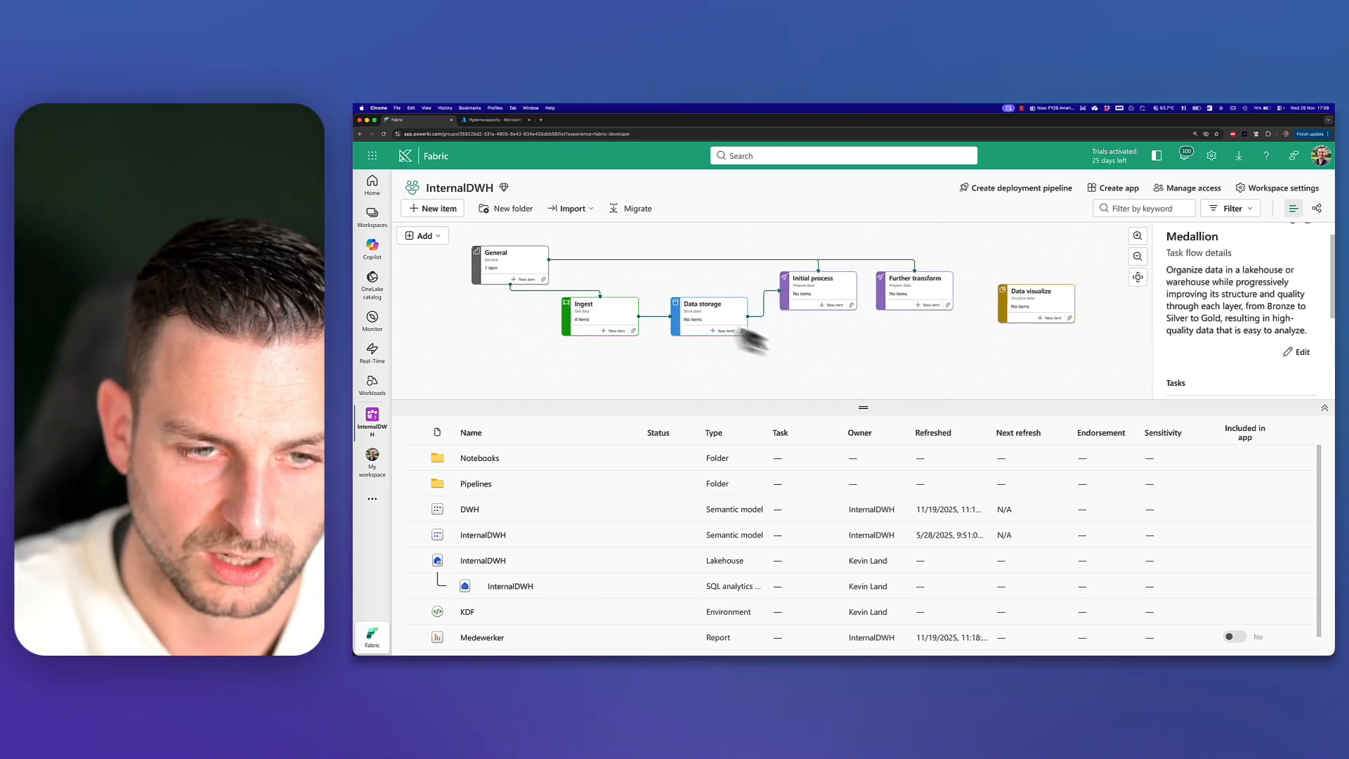
# Step: Move the Data storage task below the Ingest row and add a connector from Initial process back to Data storage
pyautogui.click(734, 340)
pyautogui.click(791, 305)
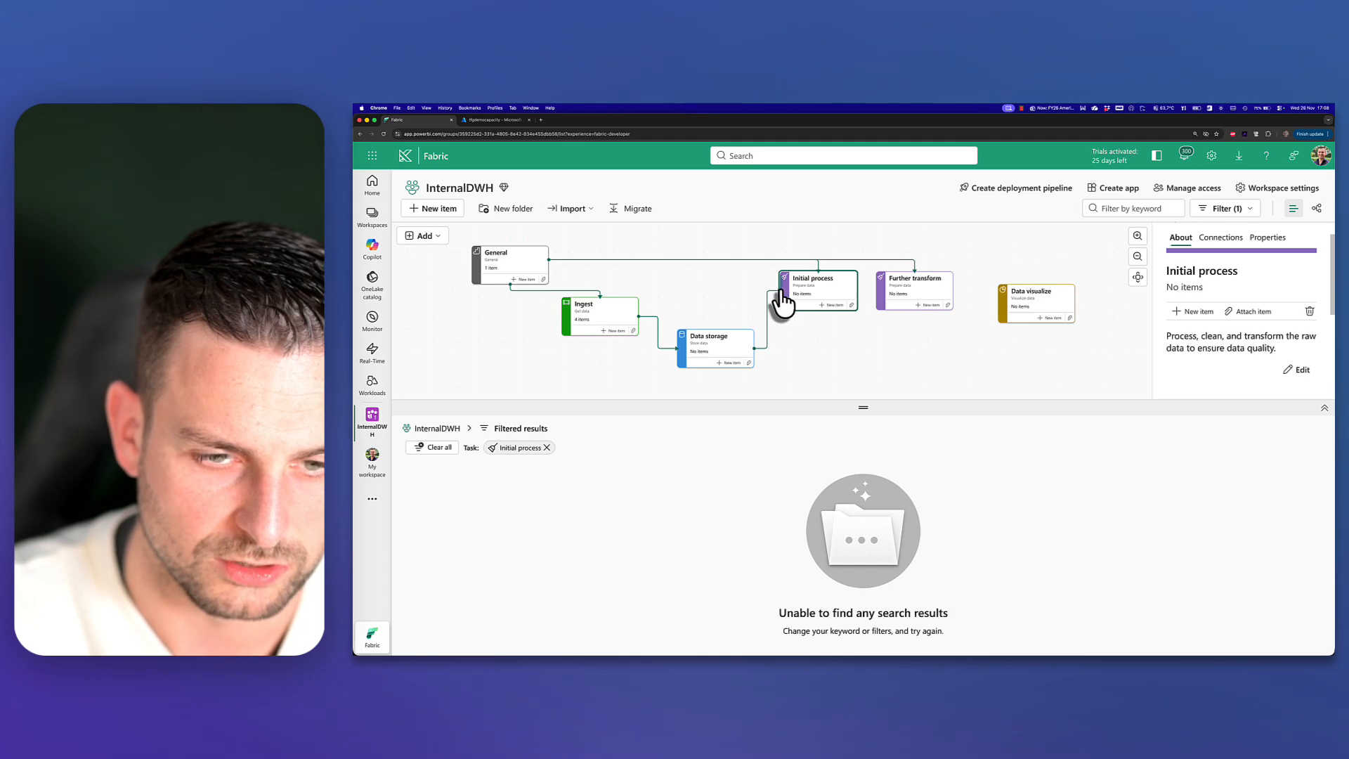
pyautogui.moveTo(780, 291); pyautogui.dragTo(709, 330)
pyautogui.click(788, 337)
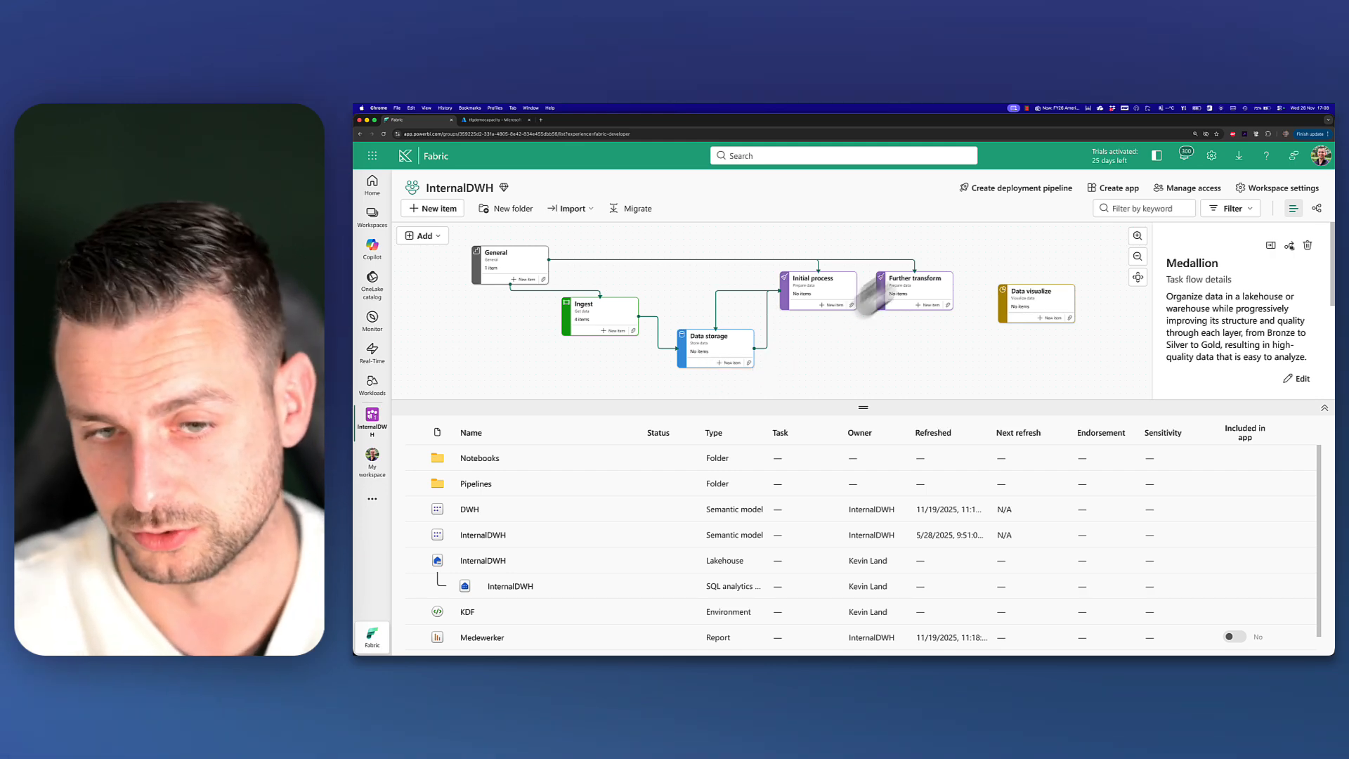
# Step: Connect Data storage and Further transform in both directions and reposition Further transform just right of Initial process
pyautogui.moveTo(905, 309); pyautogui.dragTo(899, 335)
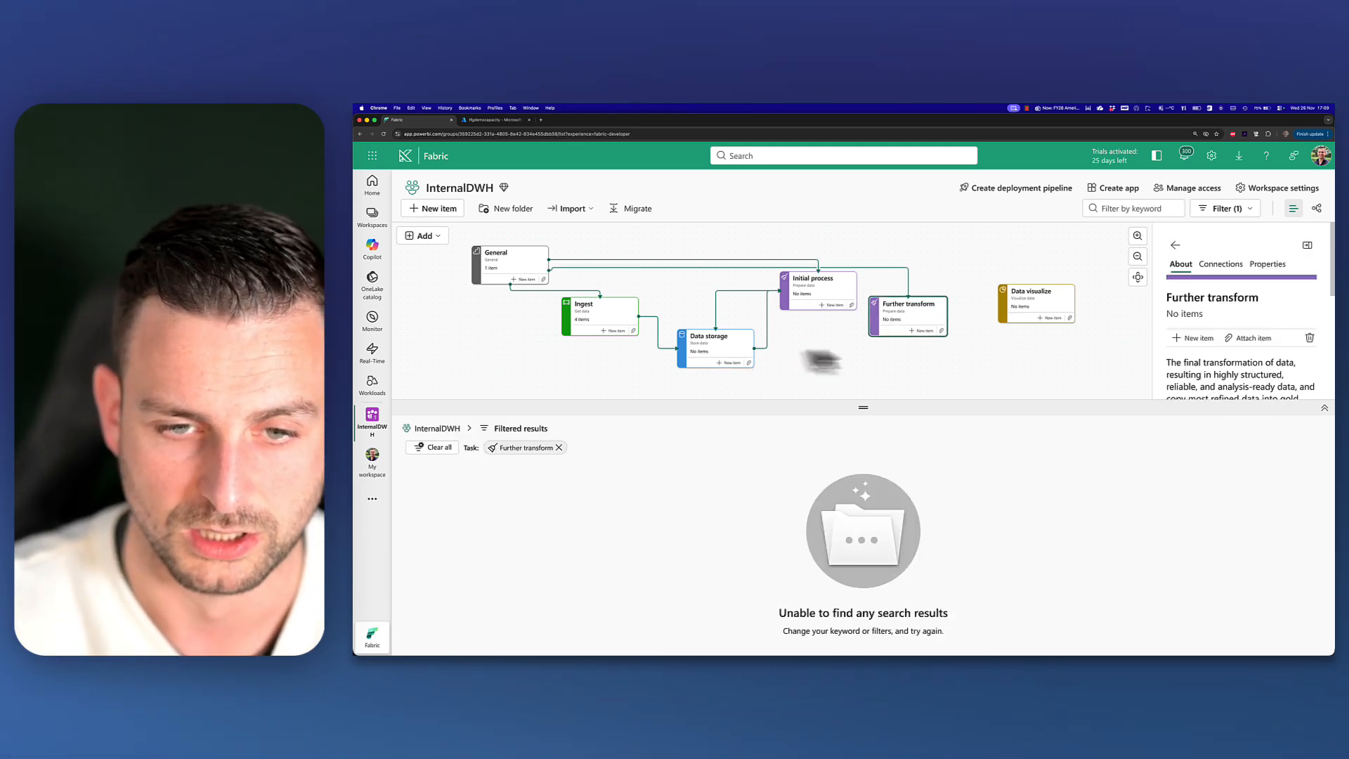
pyautogui.click(746, 362)
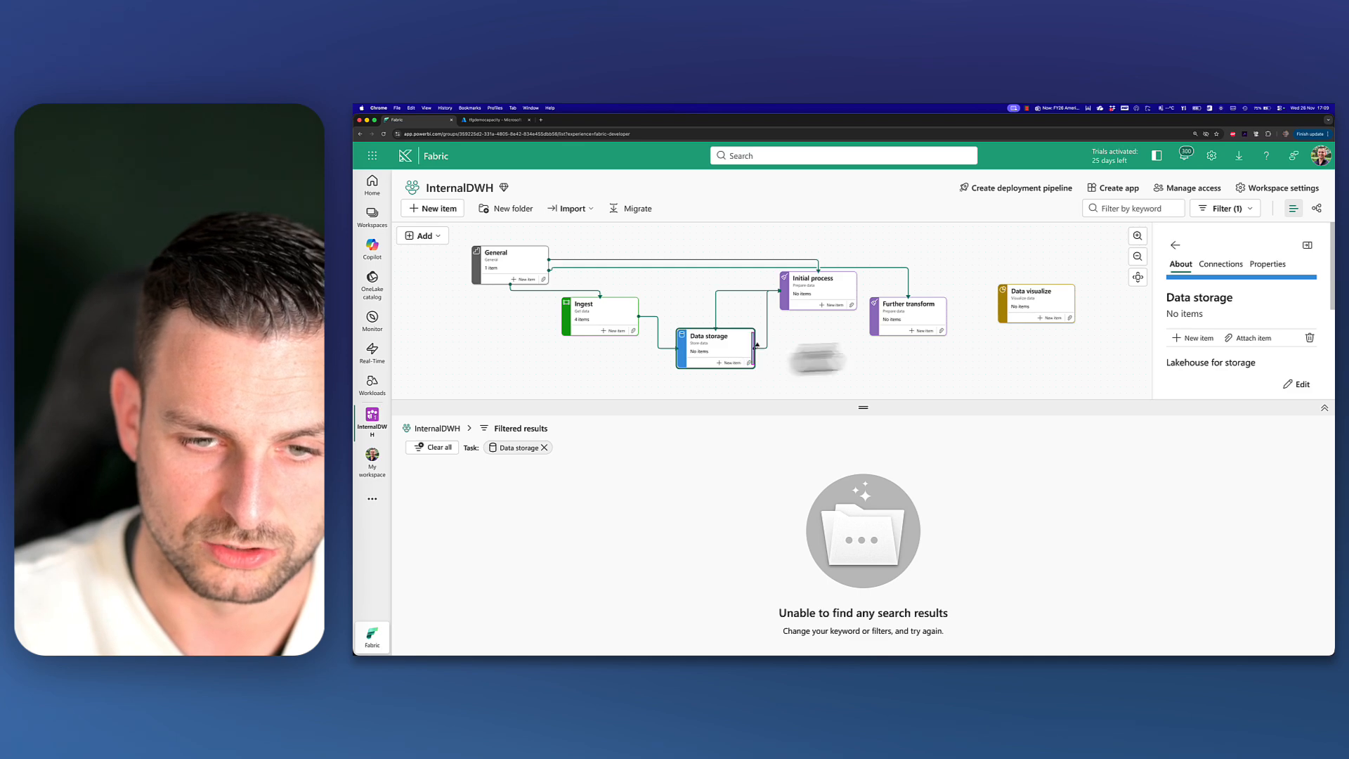
pyautogui.moveTo(756, 346); pyautogui.dragTo(905, 333)
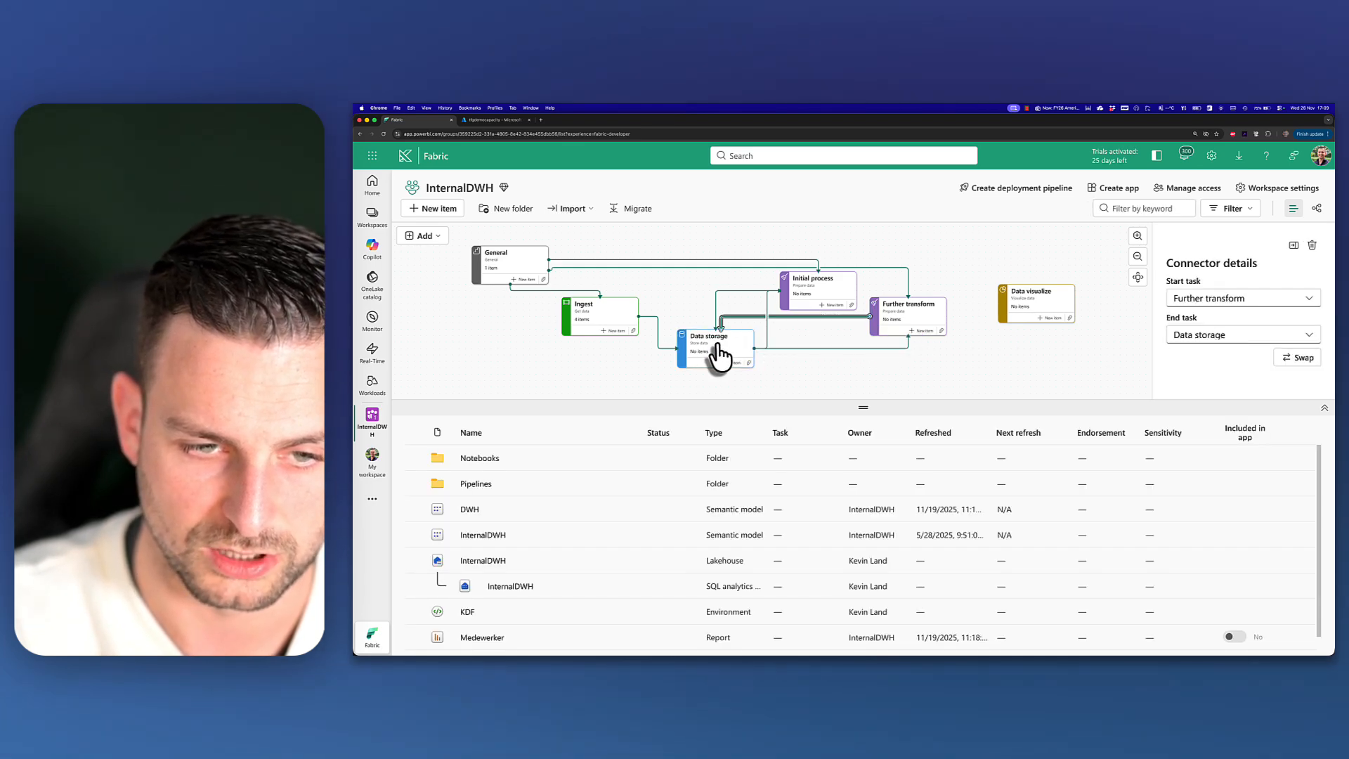
pyautogui.click(807, 392)
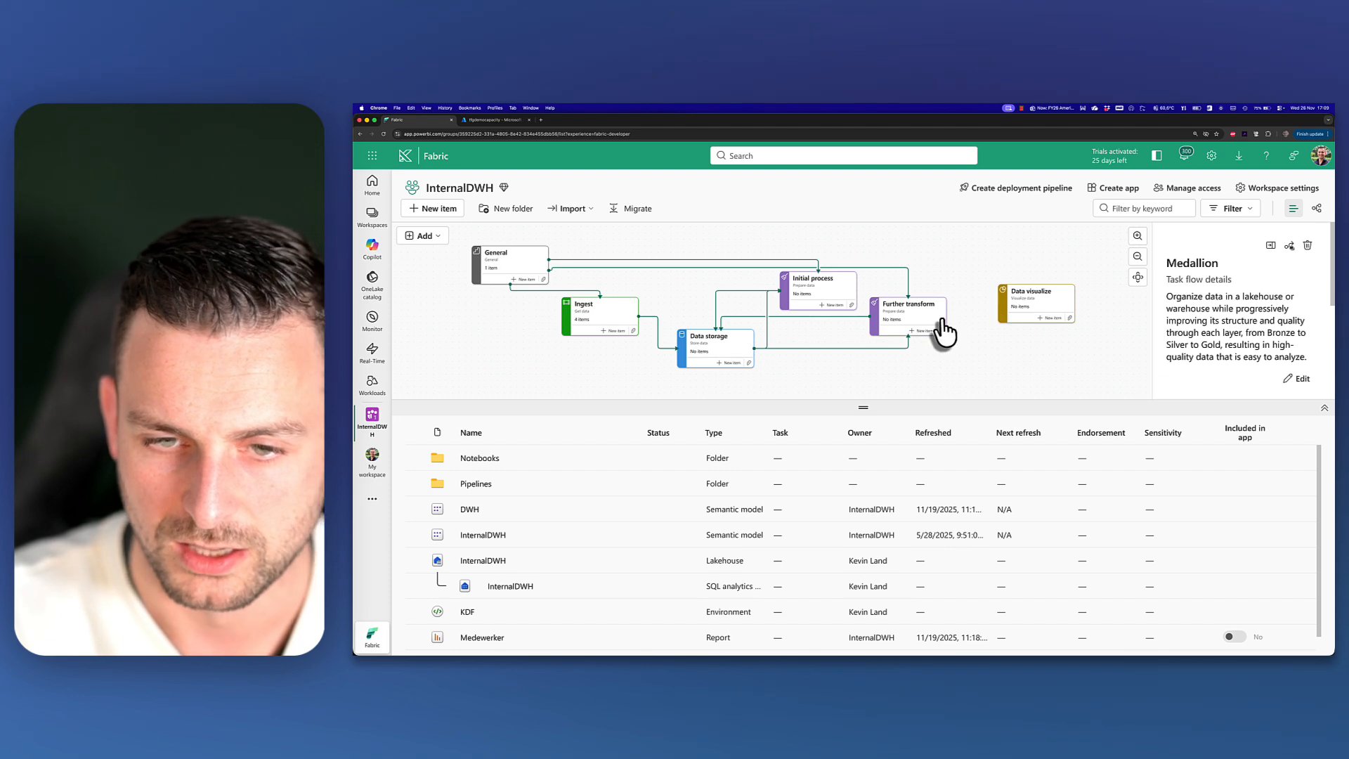
pyautogui.moveTo(919, 322); pyautogui.dragTo(924, 301)
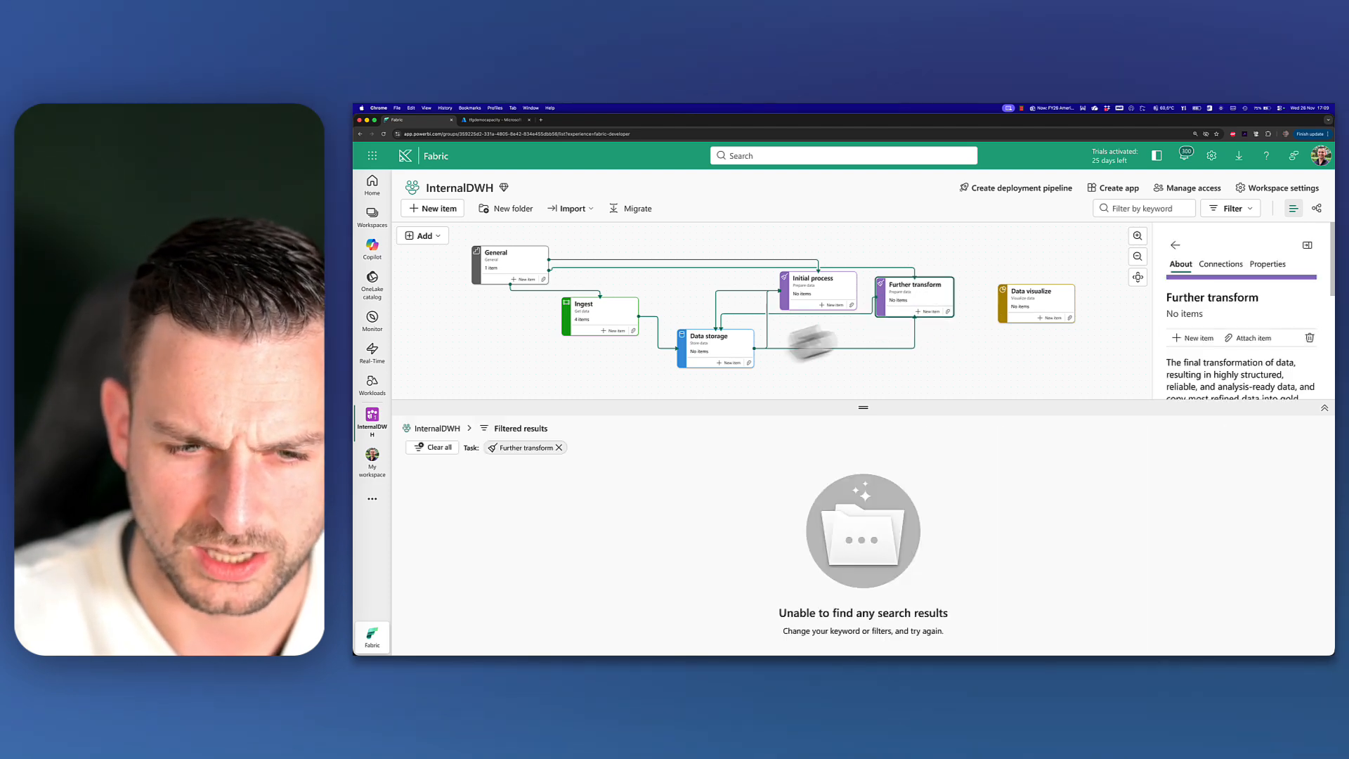
# Step: Connect Data storage to Data visualize and move Data visualize to the lower right of the flow
pyautogui.click(721, 352)
pyautogui.moveTo(717, 366); pyautogui.dragTo(1017, 318)
pyautogui.moveTo(1020, 273); pyautogui.dragTo(954, 365)
pyautogui.moveTo(801, 337); pyautogui.dragTo(831, 351)
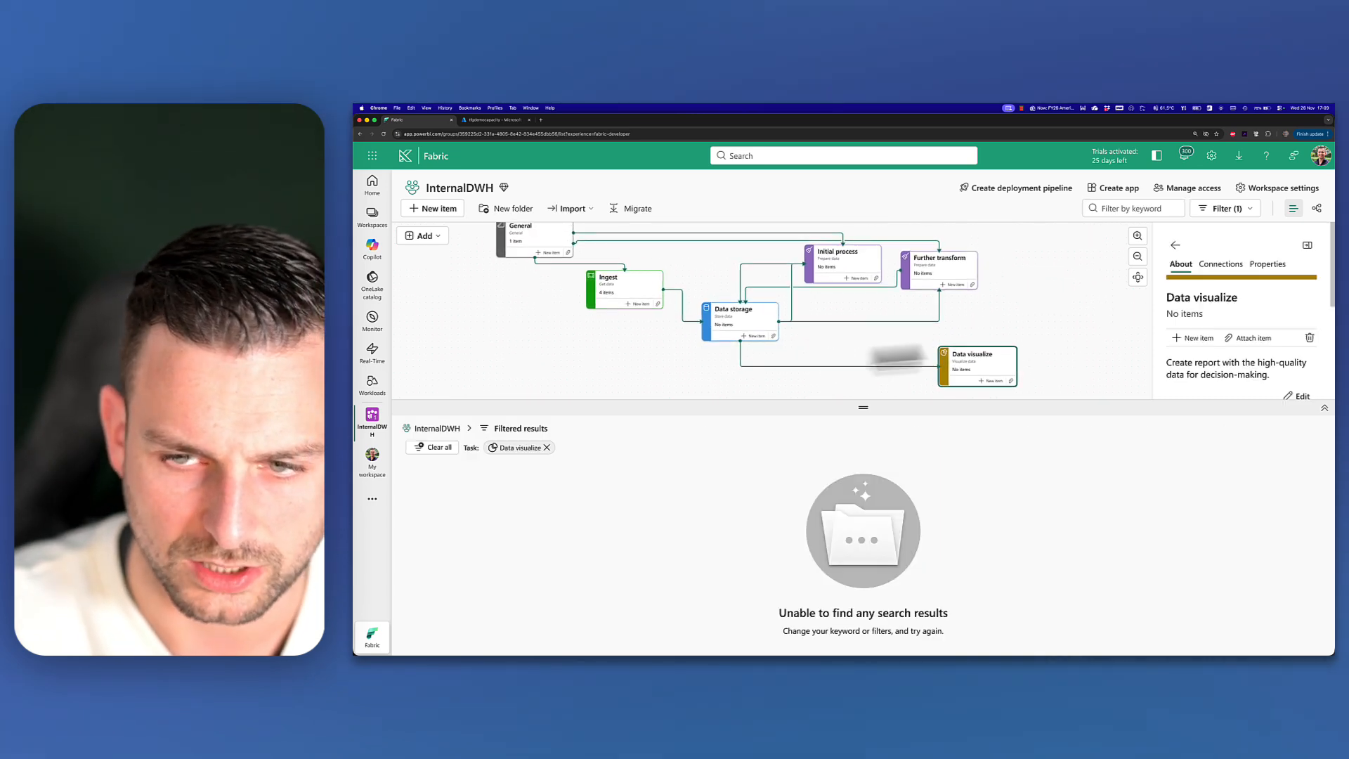
# Step: Align Initial process and Further transform side by side on one row just above the level of Data storage
pyautogui.click(1137, 278)
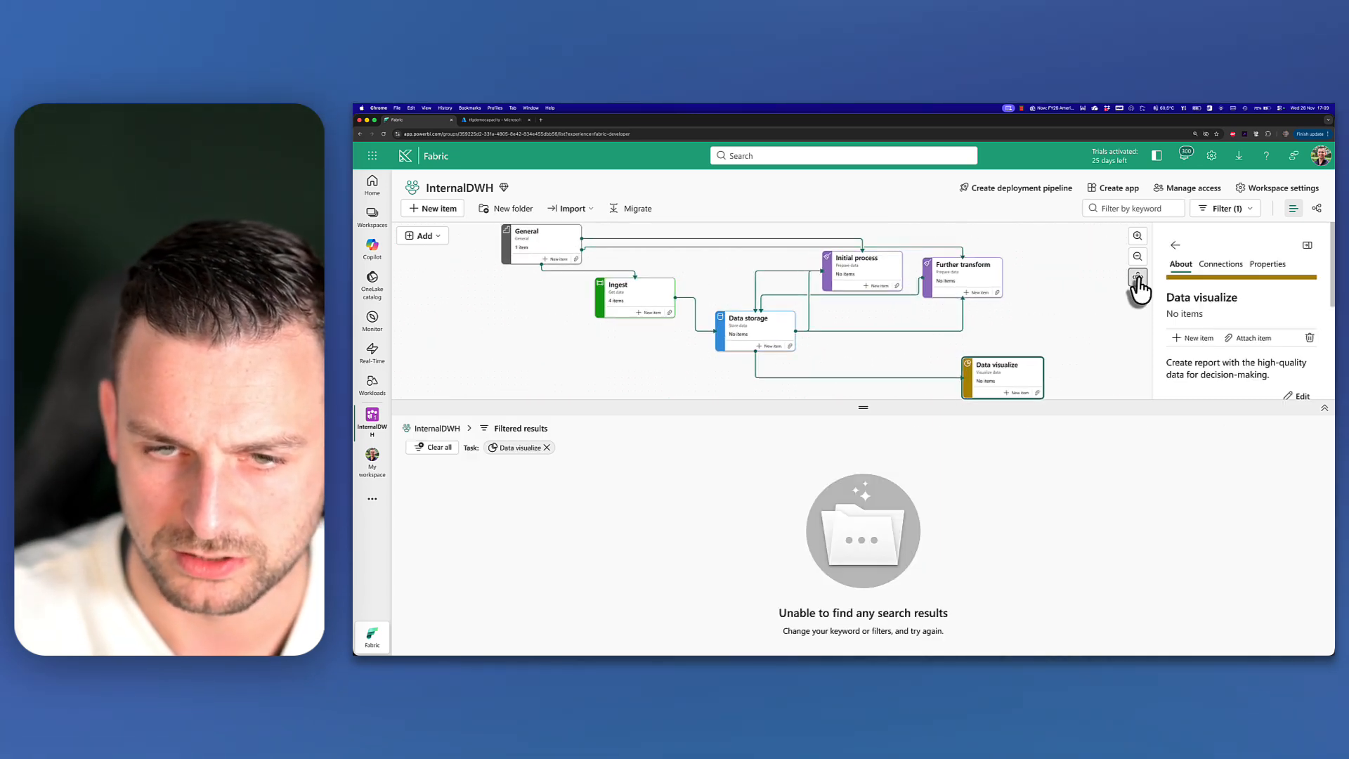
pyautogui.click(869, 281)
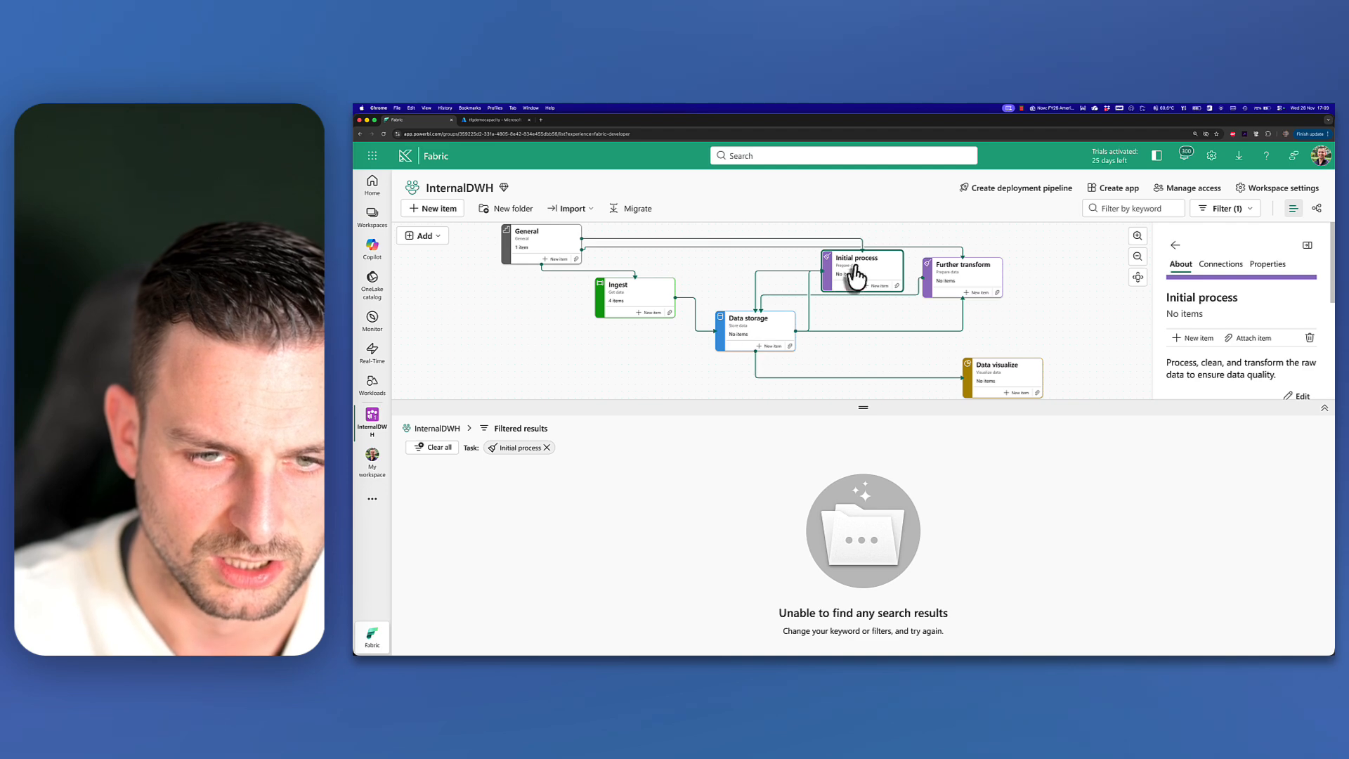
pyautogui.moveTo(852, 277); pyautogui.dragTo(843, 340)
pyautogui.moveTo(951, 281)
pyautogui.mouseDown()
pyautogui.moveTo(920, 338)
pyautogui.moveTo(905, 328)
pyautogui.moveTo(932, 300)
pyautogui.mouseUp()
pyautogui.moveTo(837, 331); pyautogui.dragTo(941, 292)
pyautogui.click(867, 294)
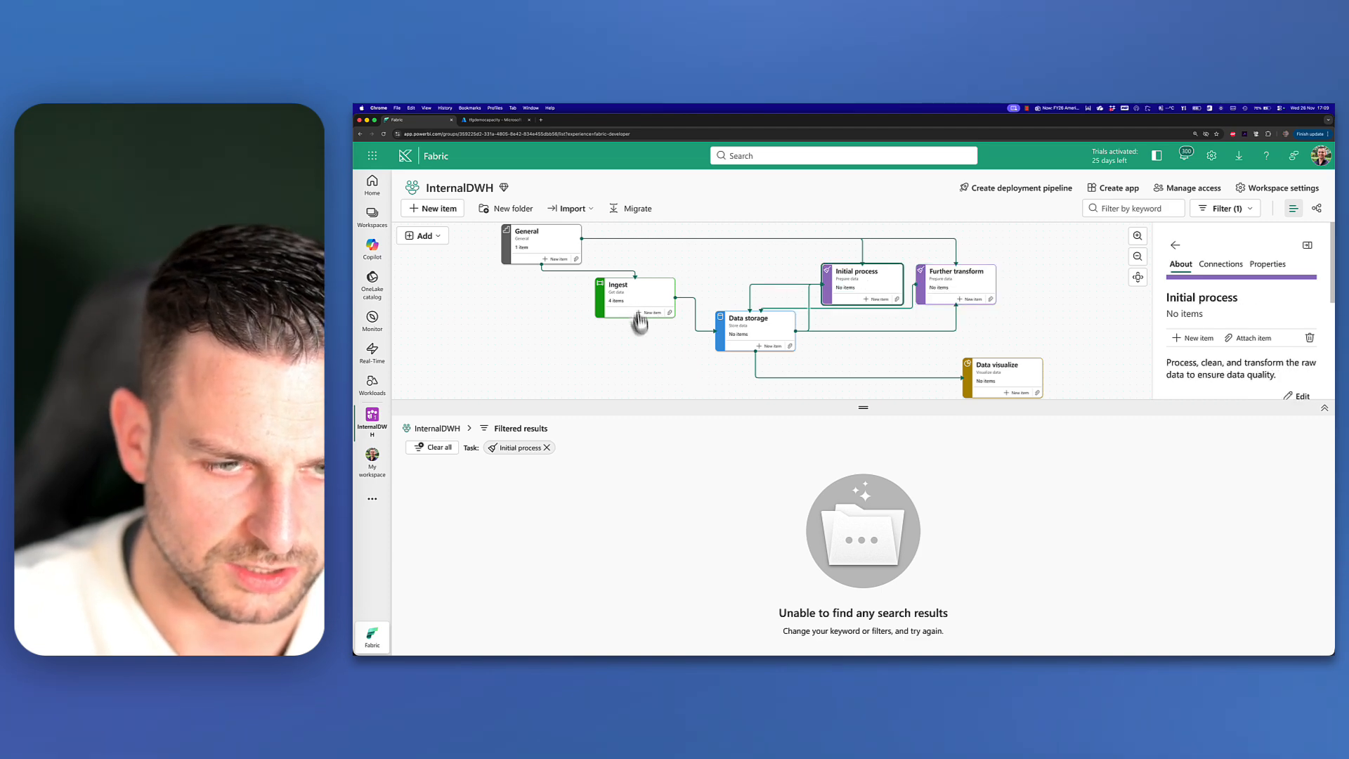
# Step: Move Ingest down and left beneath General, and shift Initial process and Further transform left above Data storage
pyautogui.moveTo(638, 310); pyautogui.dragTo(582, 339)
pyautogui.moveTo(862, 300); pyautogui.dragTo(822, 295)
pyautogui.moveTo(984, 298); pyautogui.dragTo(920, 290)
pyautogui.click(834, 362)
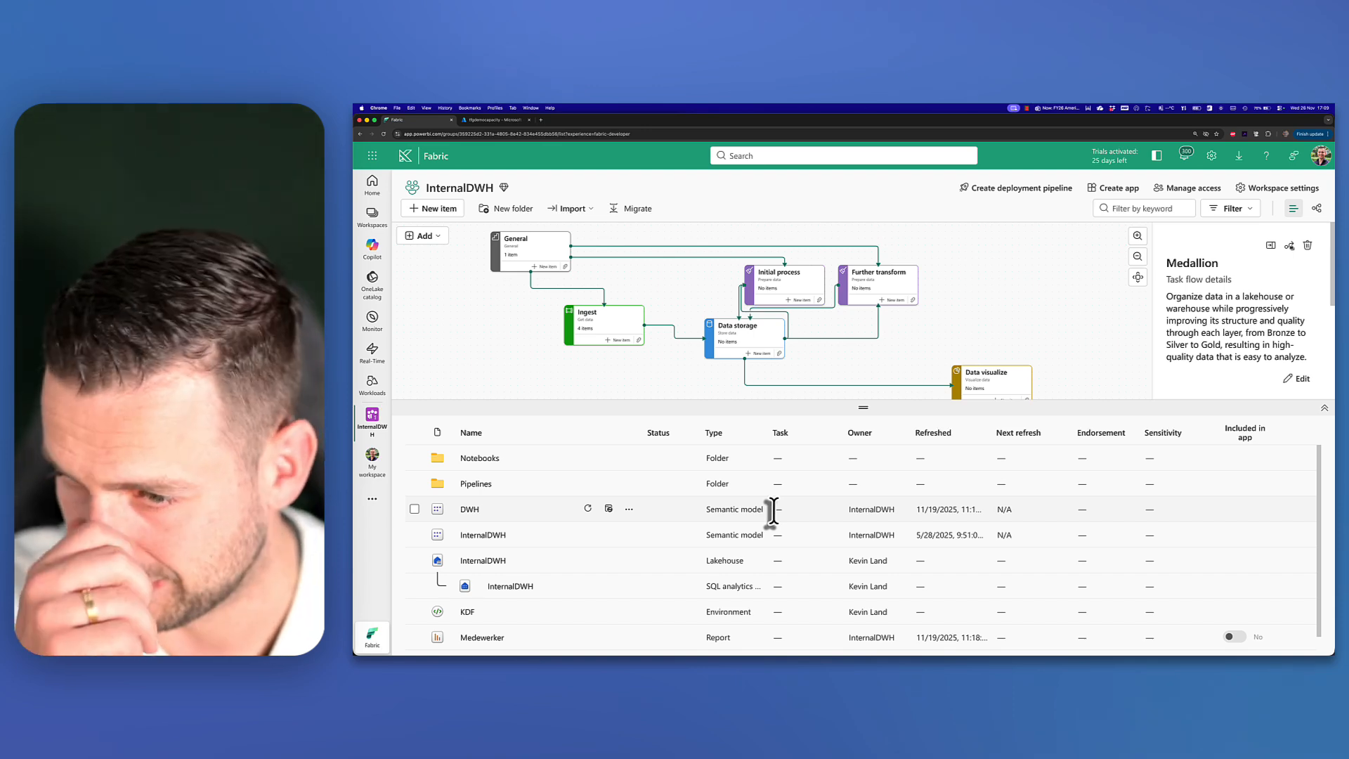
# Step: Assign the InternalDWH lakehouse to the Data storage task
pyautogui.click(742, 351)
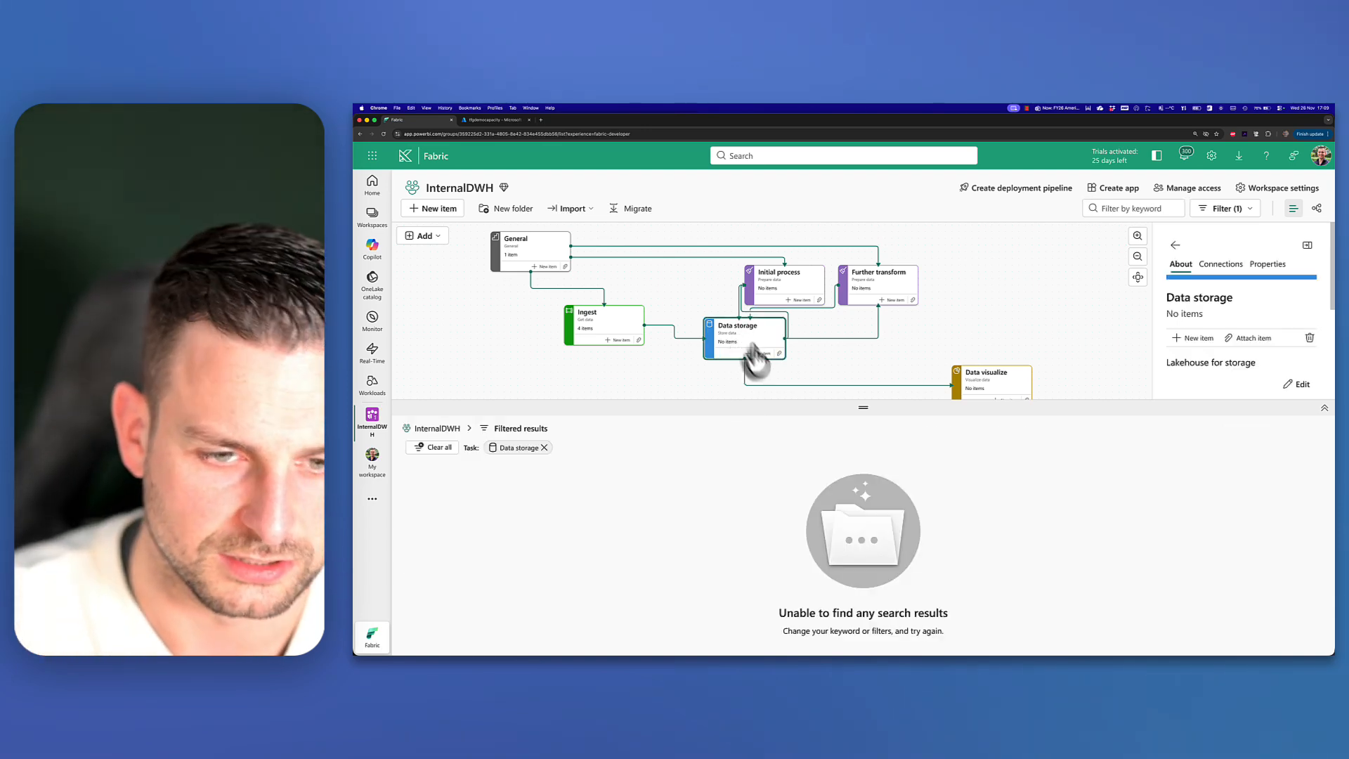
pyautogui.click(777, 354)
pyautogui.click(620, 438)
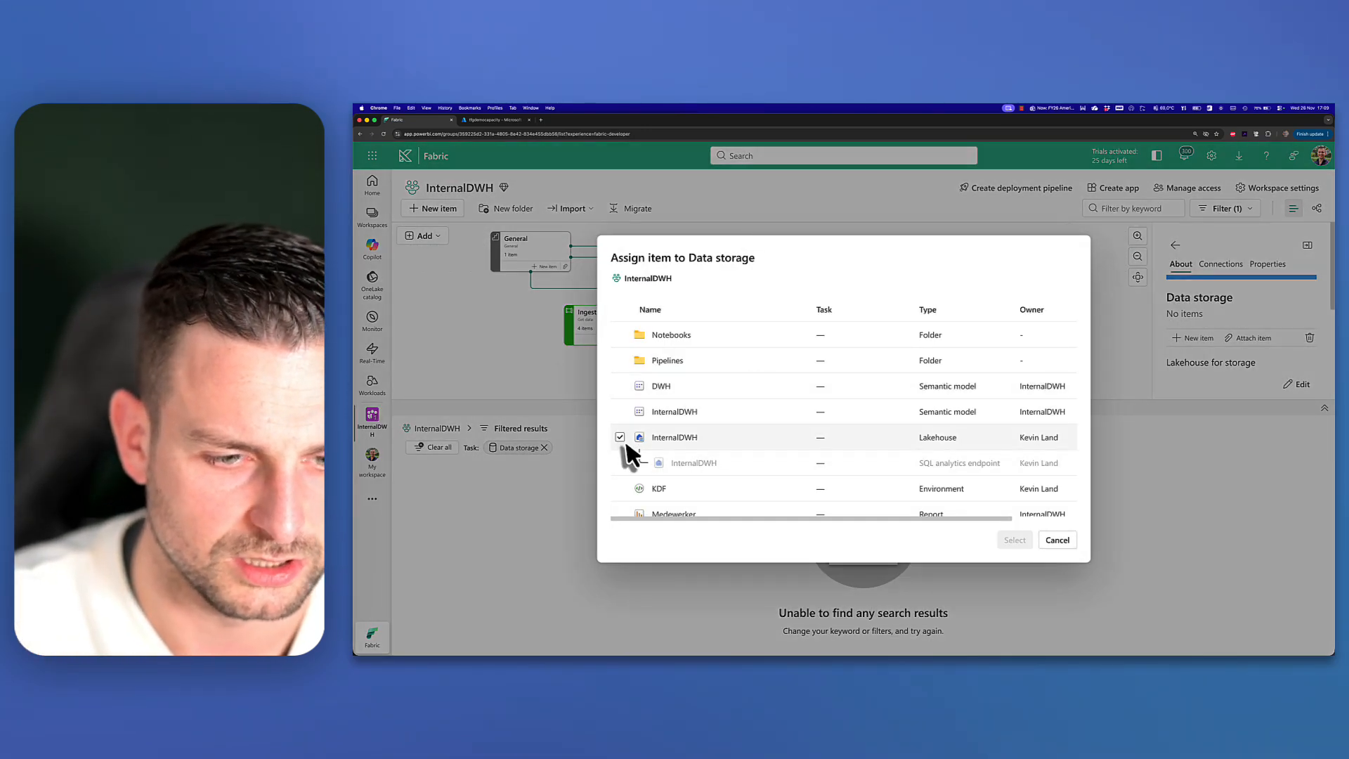
pyautogui.click(621, 438)
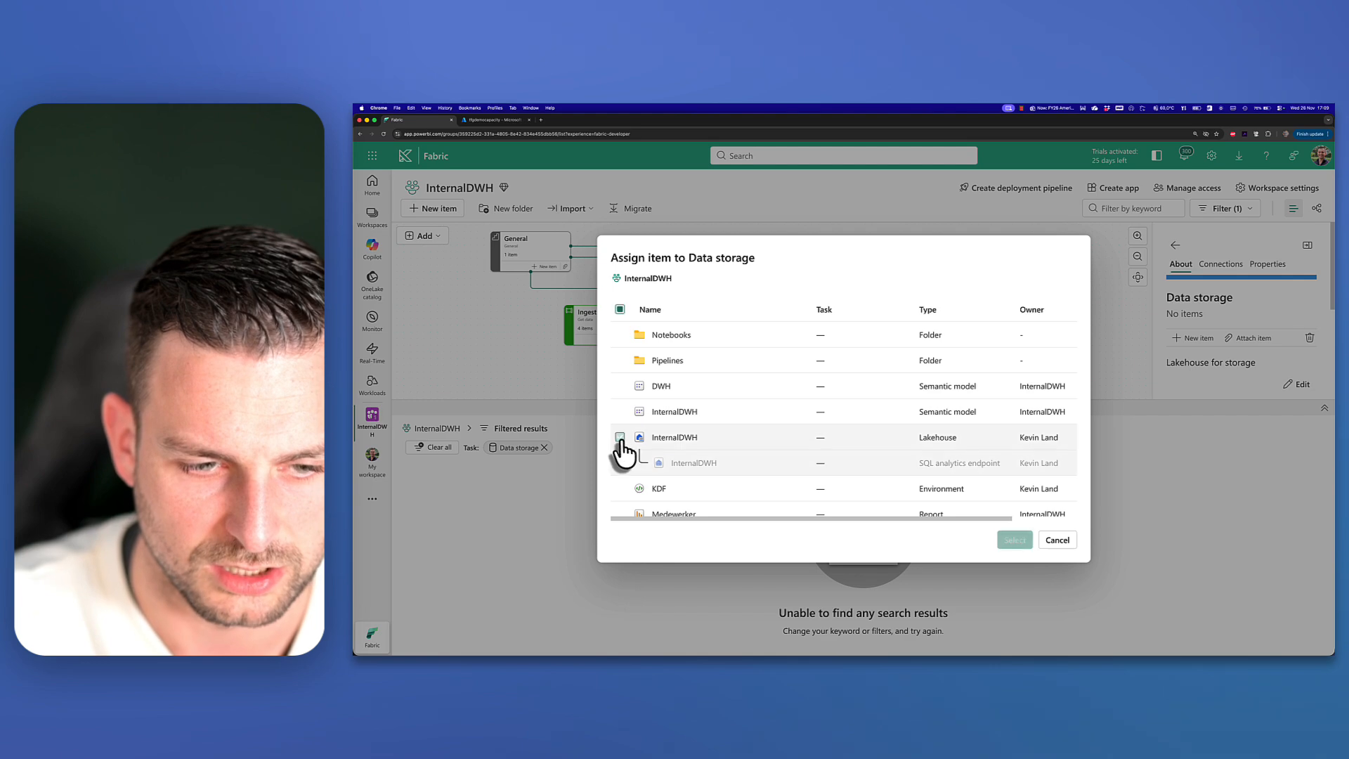
pyautogui.click(1011, 541)
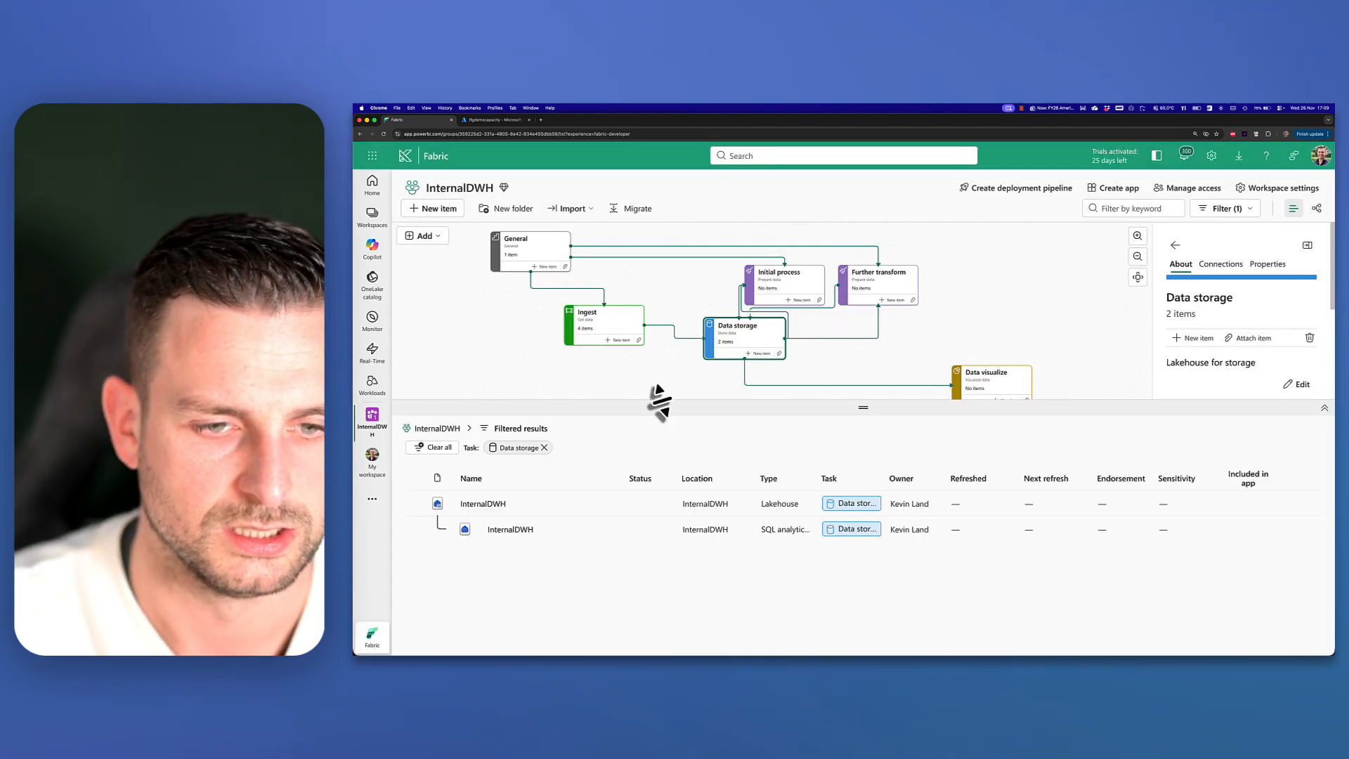
# Step: Rename the Initial process task as Silver processing and save the task details
pyautogui.click(785, 294)
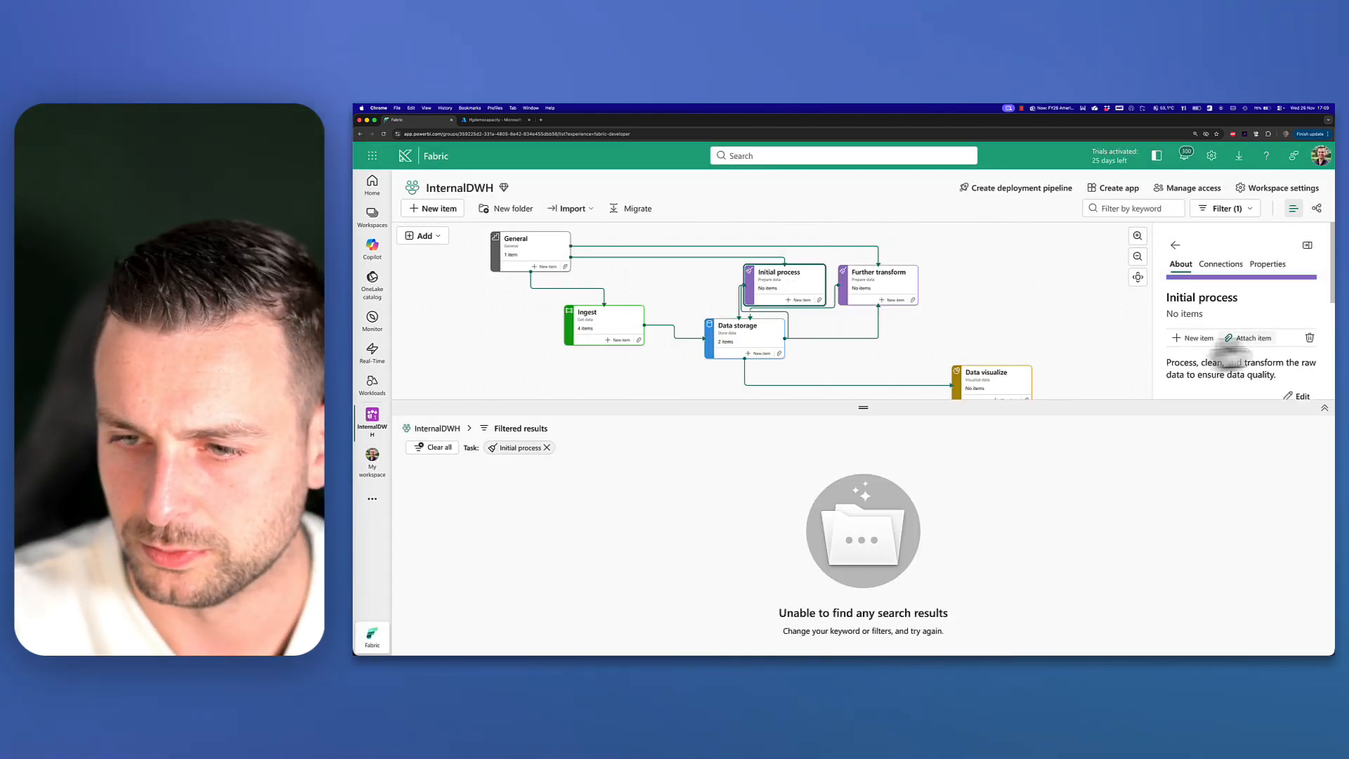
pyautogui.click(1298, 371)
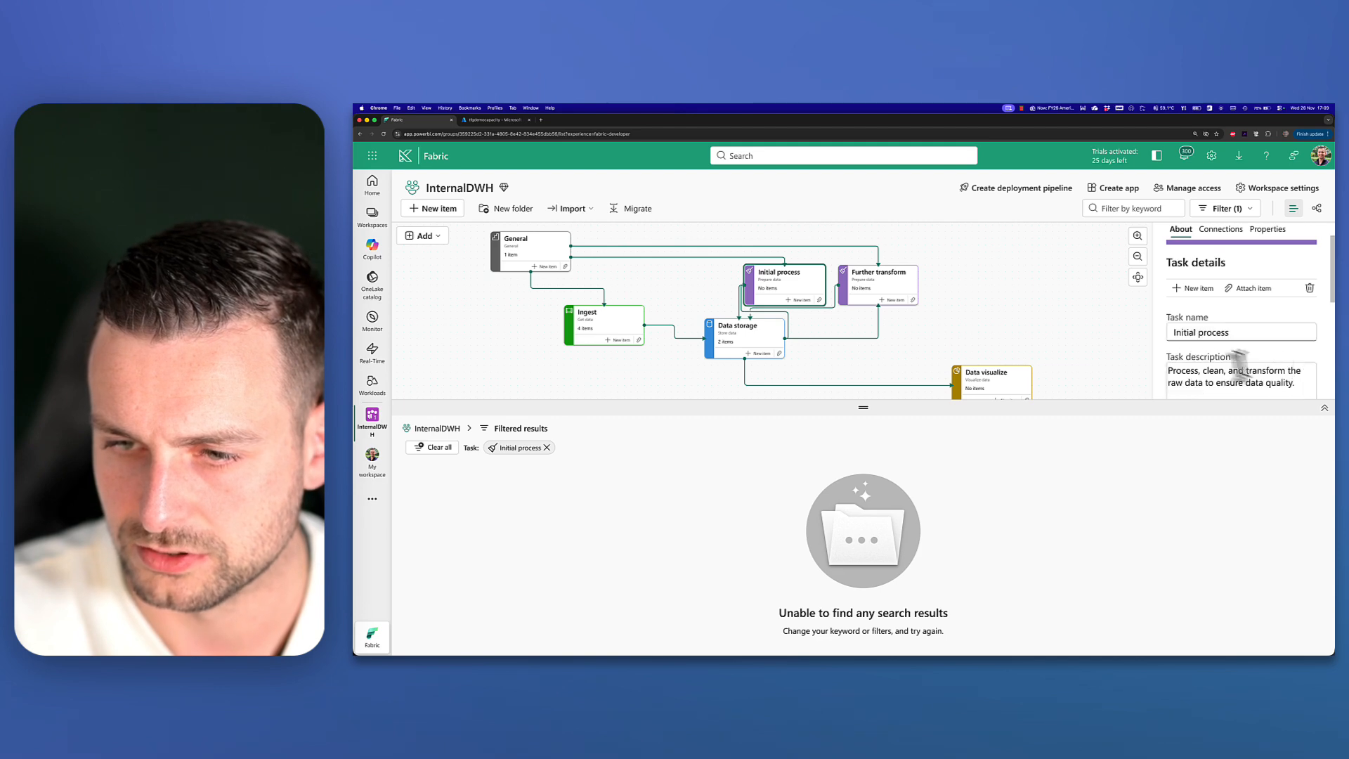
pyautogui.click(1131, 341)
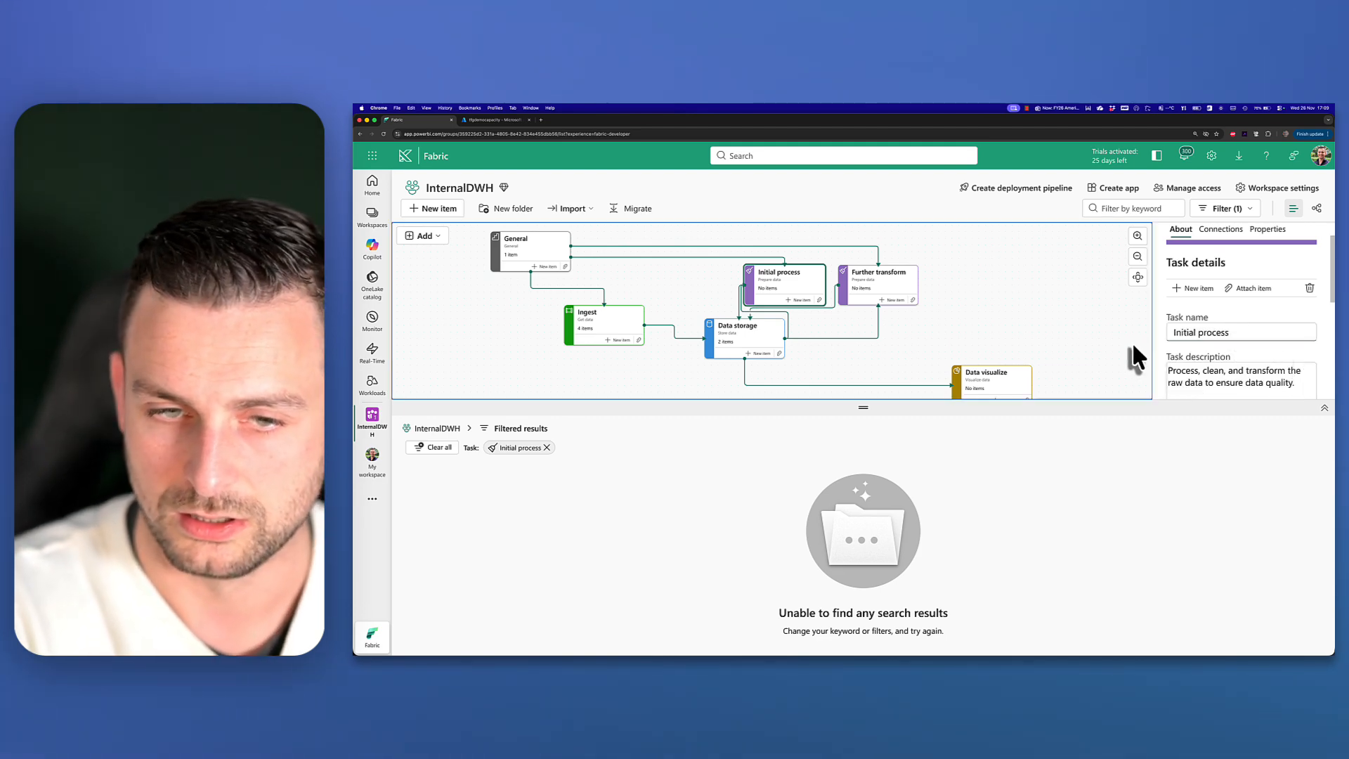
pyautogui.click(1222, 329)
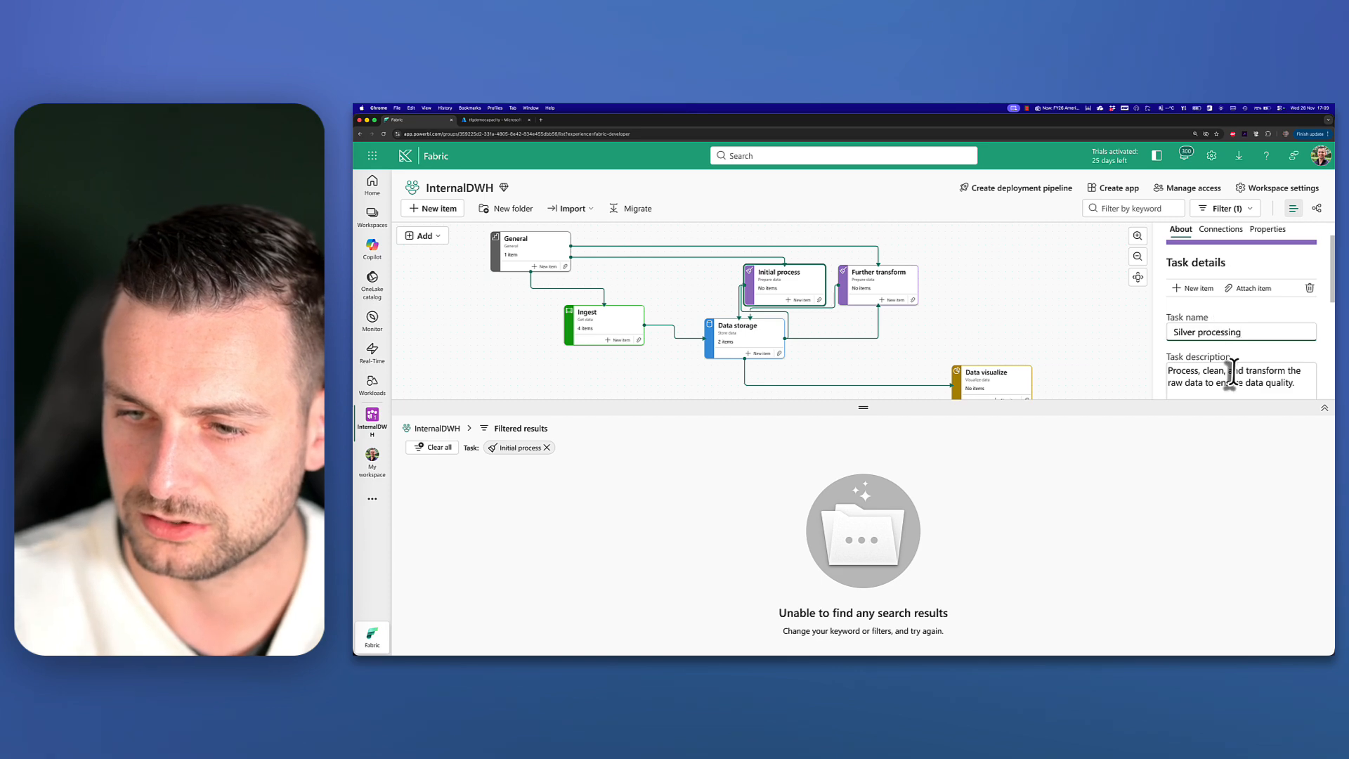
pyautogui.scroll(-5, 1232, 372)
pyautogui.click(1263, 330)
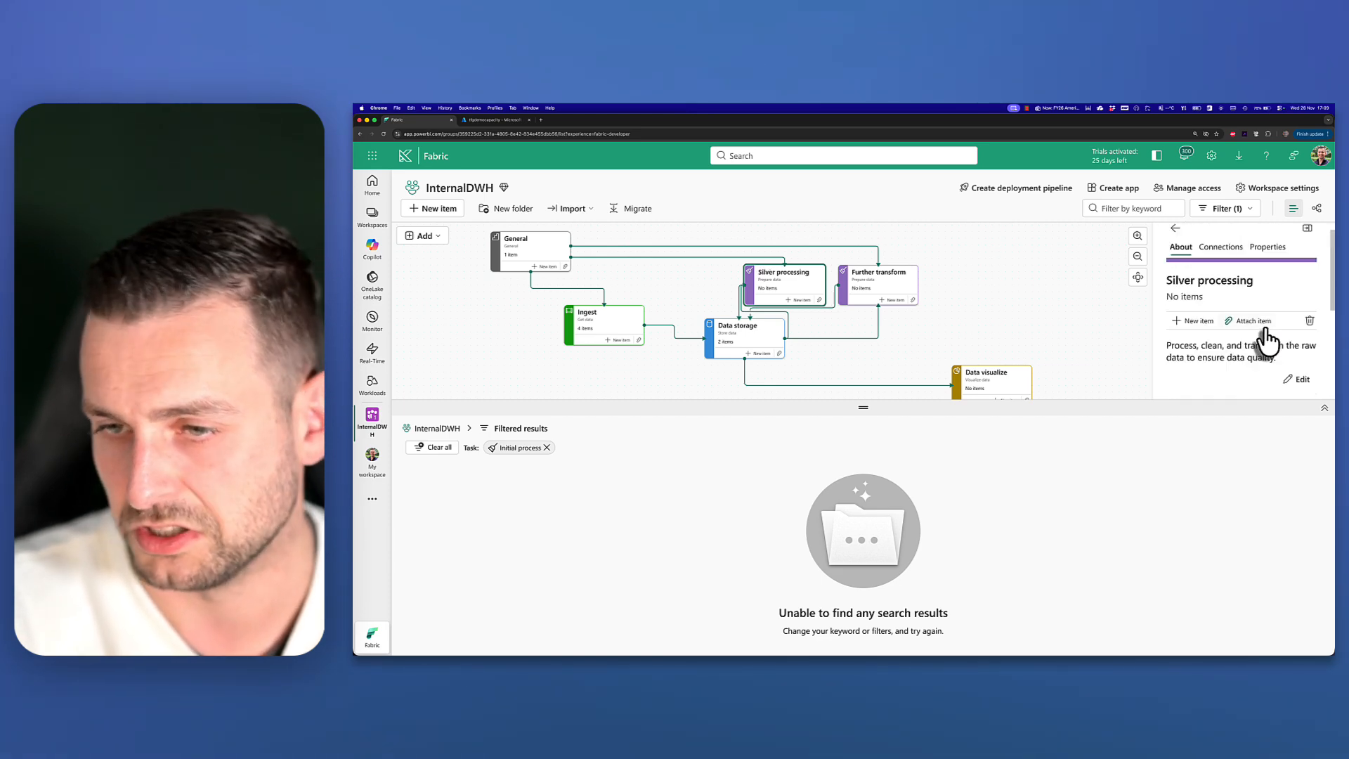
# Step: Rename the Further transform task as Gold processing and save the task details, keeping its description
pyautogui.click(892, 291)
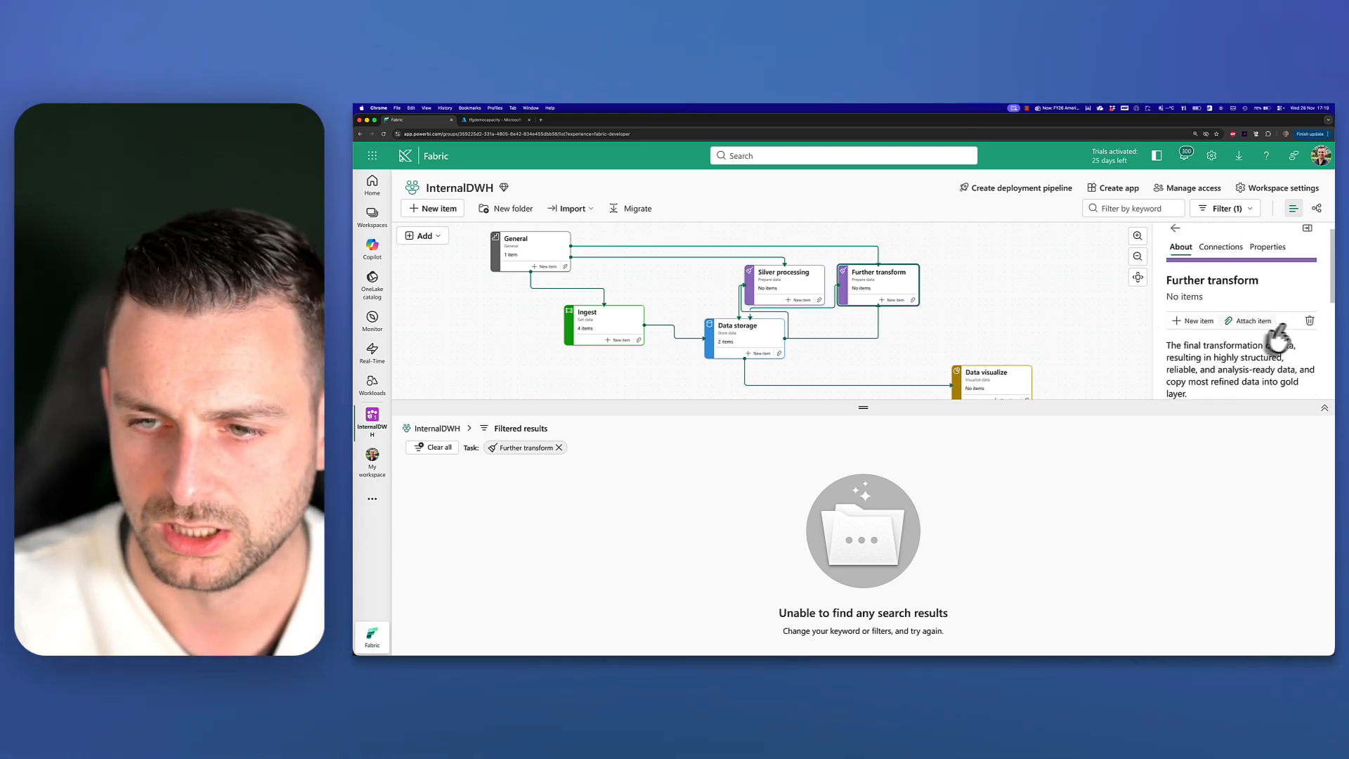
pyautogui.scroll(-2, 1277, 339)
pyautogui.click(1296, 341)
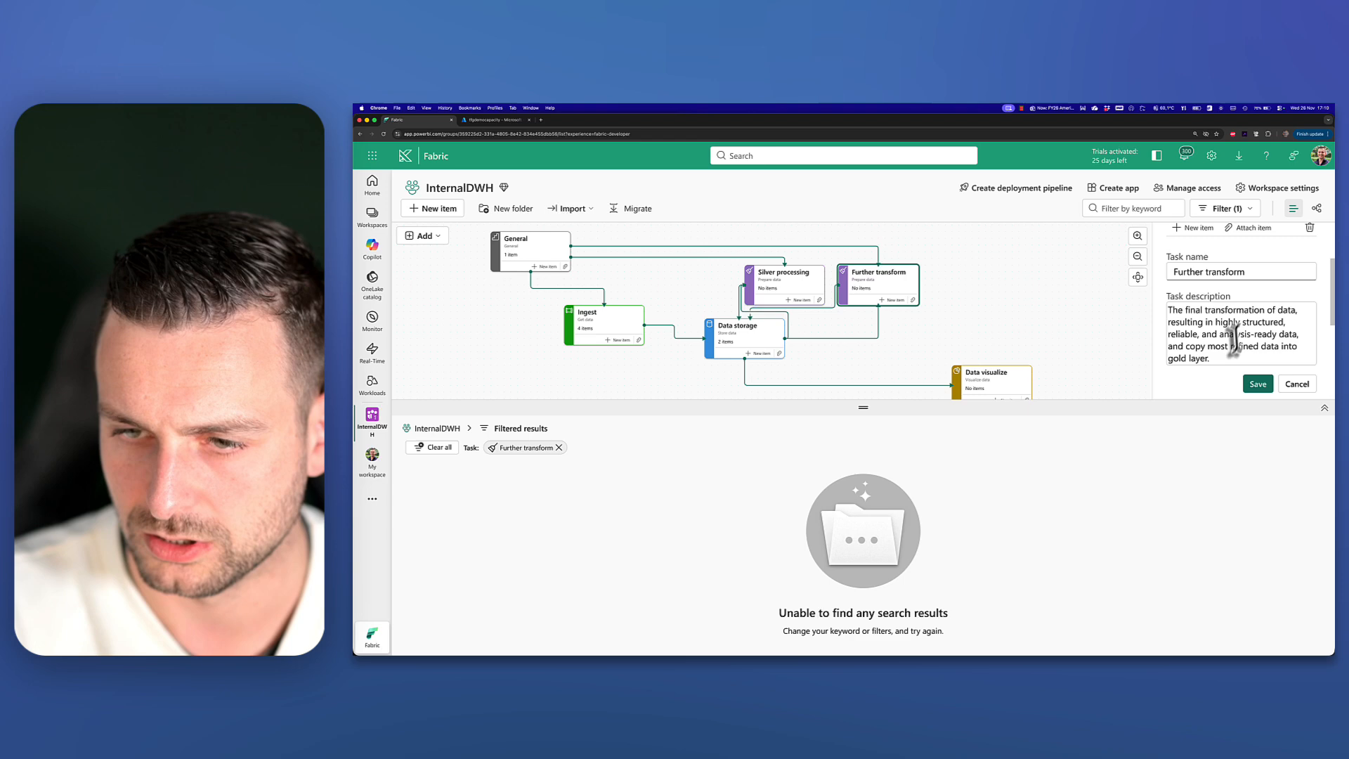
pyautogui.tripleClick(1228, 271)
pyautogui.write('Gold processing')
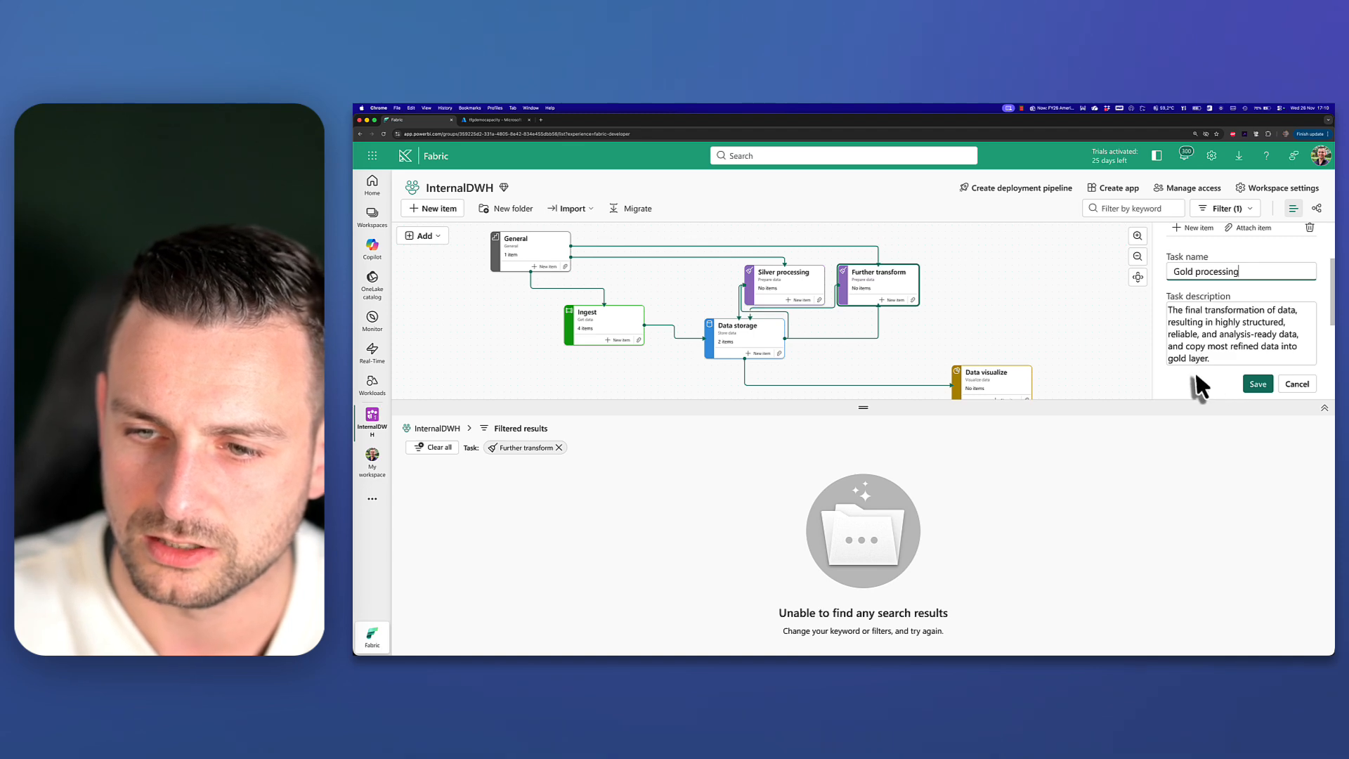
pyautogui.click(1230, 355)
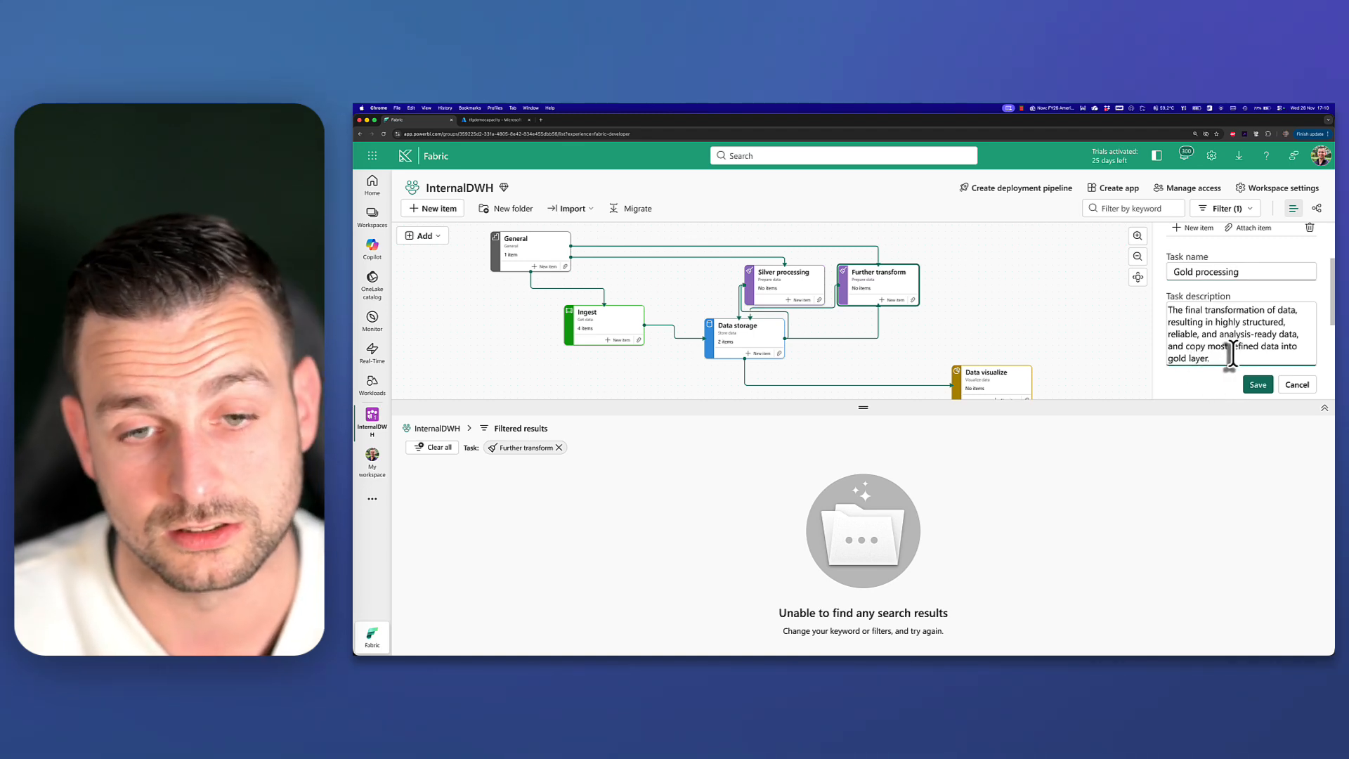
pyautogui.click(1258, 385)
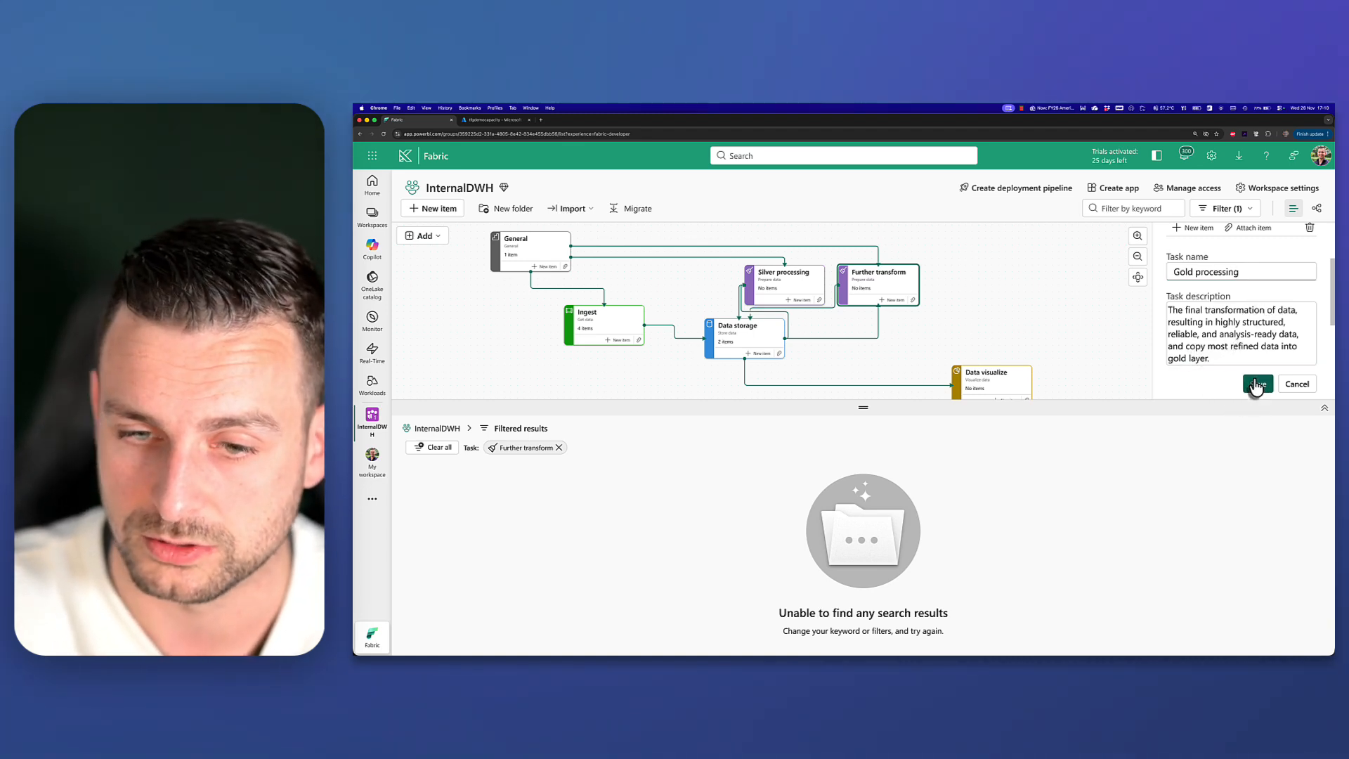
pyautogui.click(996, 386)
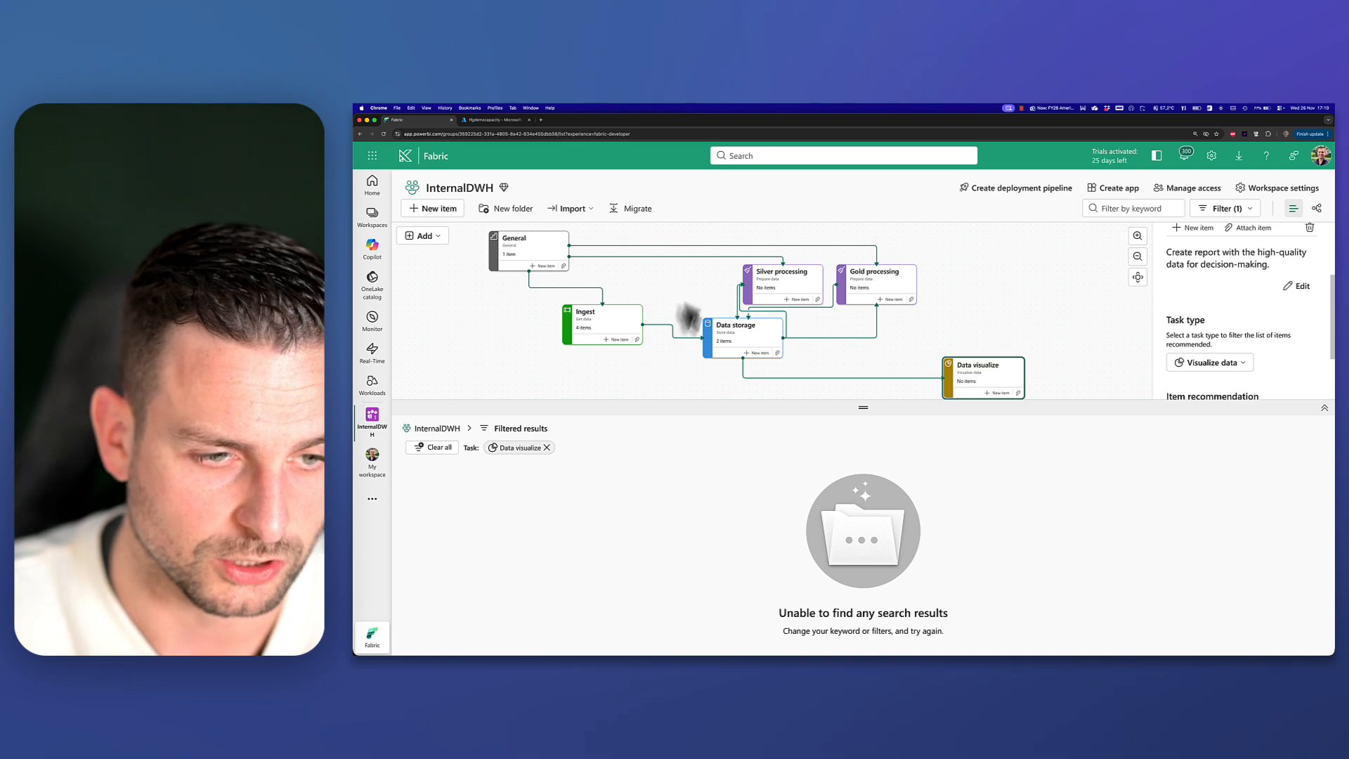
pyautogui.click(677, 369)
pyautogui.scroll(-1, 759, 569)
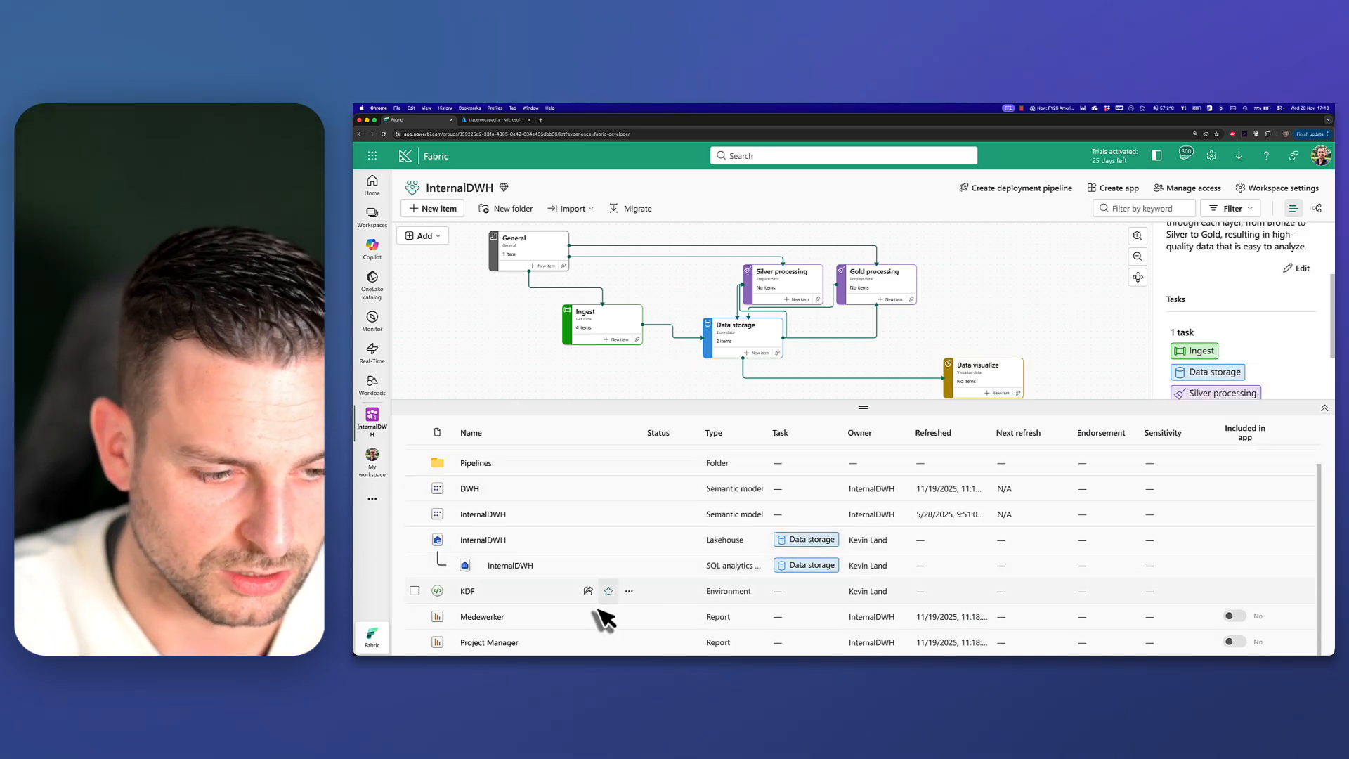
pyautogui.scroll(1, 533, 527)
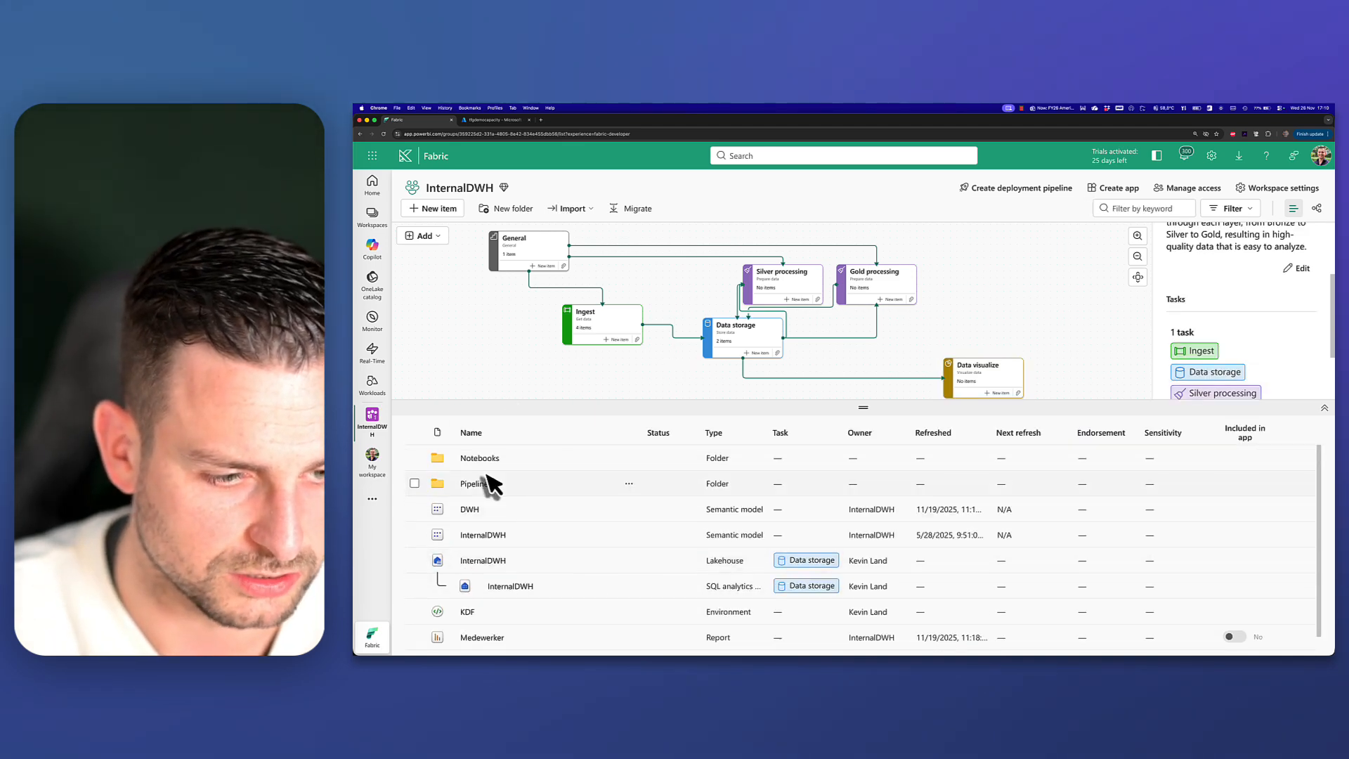
# Step: Assign Load Excelfiles, Silver Orchestrator - Azure Cost, Silver Orchestrator - Odoo and Silver Worker from the Notebooks > Silver folder to Silver processing
pyautogui.click(779, 288)
pyautogui.click(818, 299)
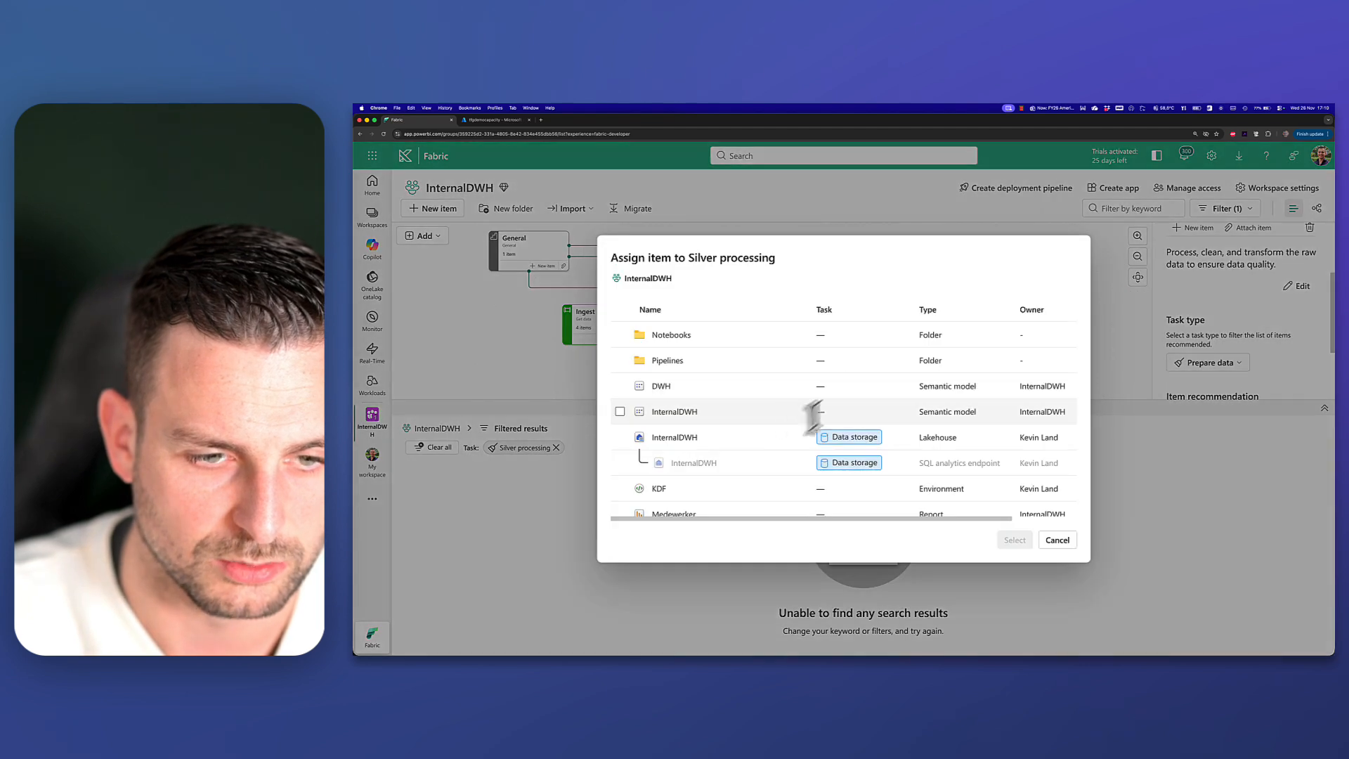
pyautogui.click(665, 336)
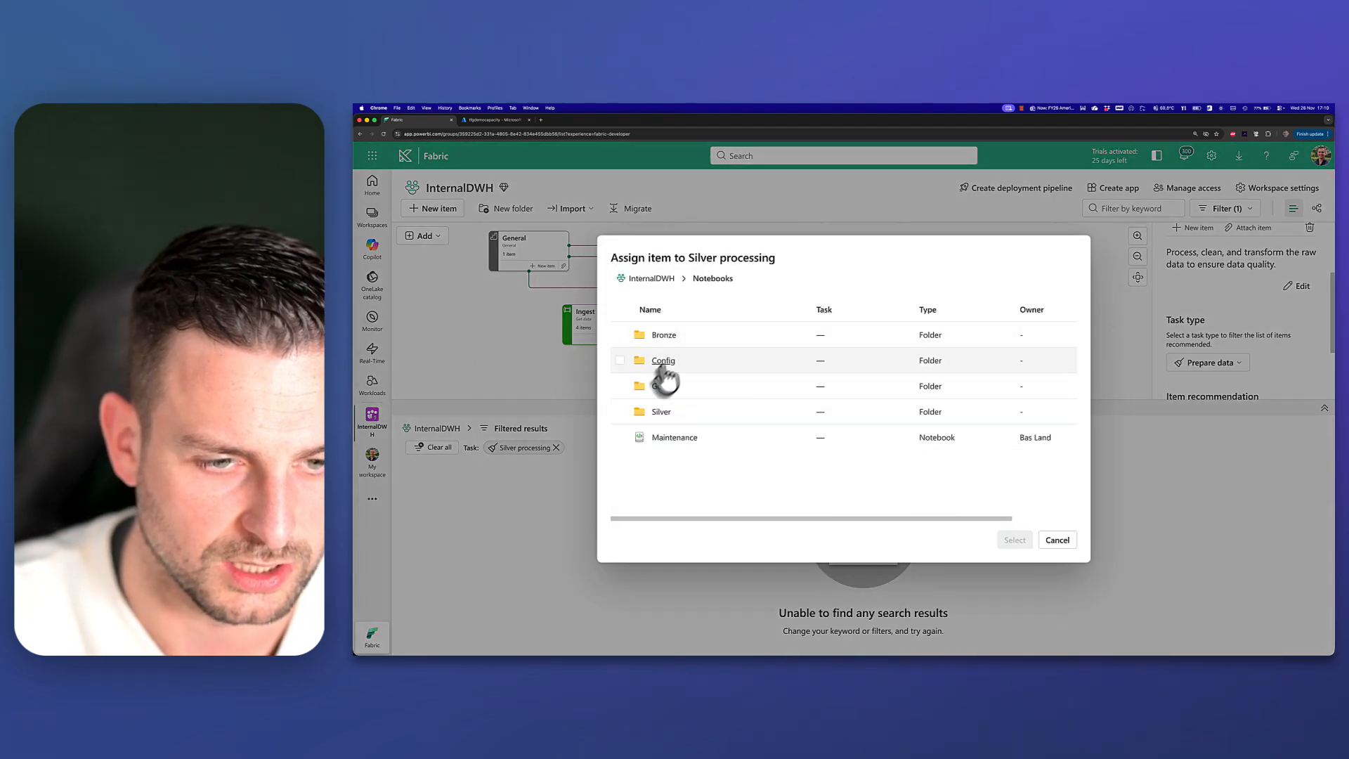
pyautogui.click(660, 412)
pyautogui.click(619, 335)
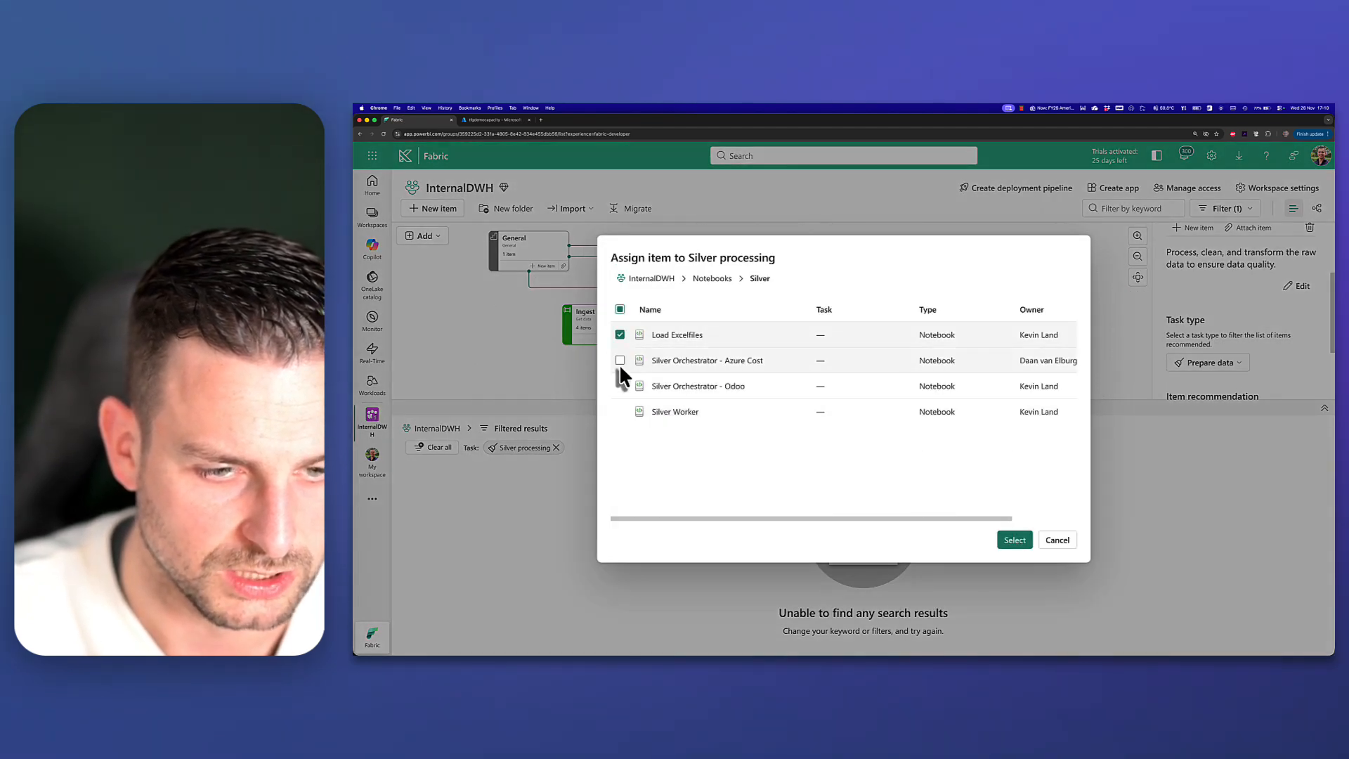
pyautogui.click(620, 386)
pyautogui.click(619, 360)
pyautogui.click(620, 411)
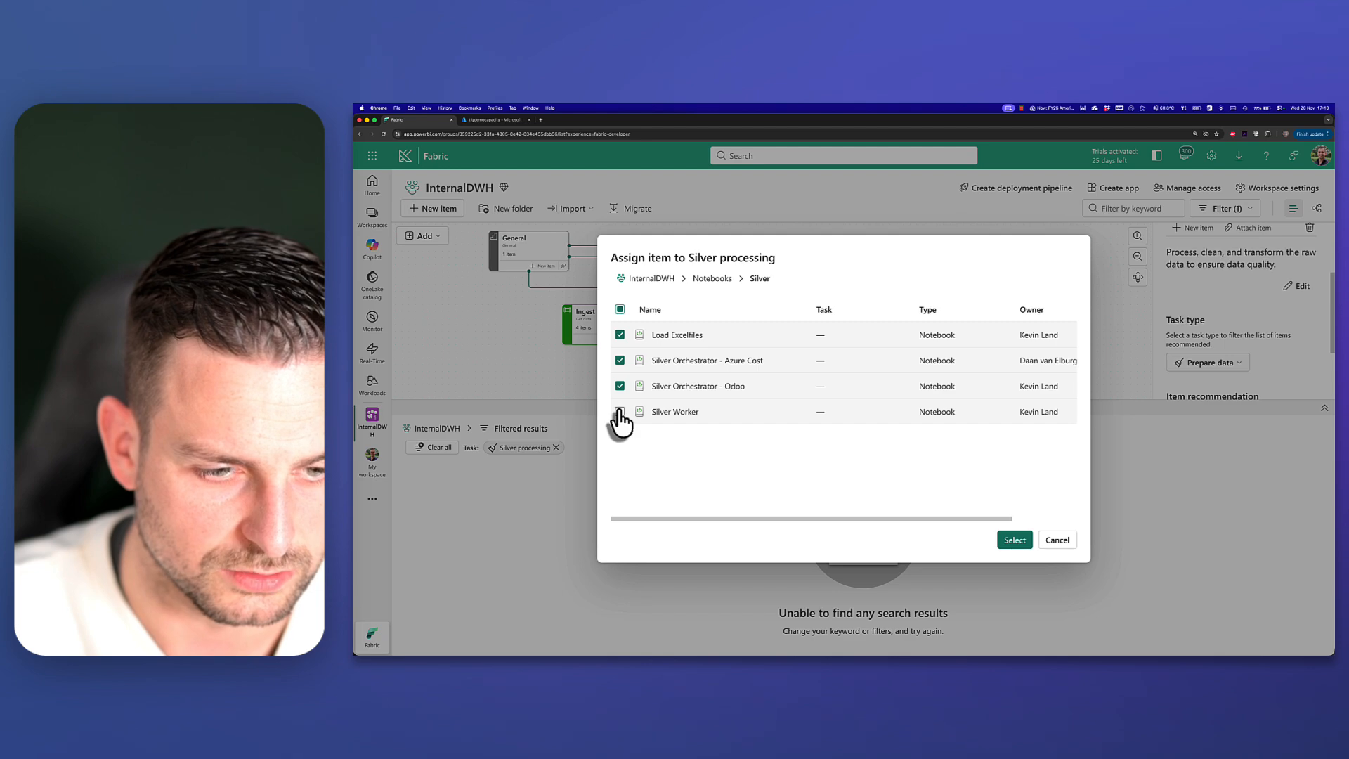
pyautogui.click(1015, 541)
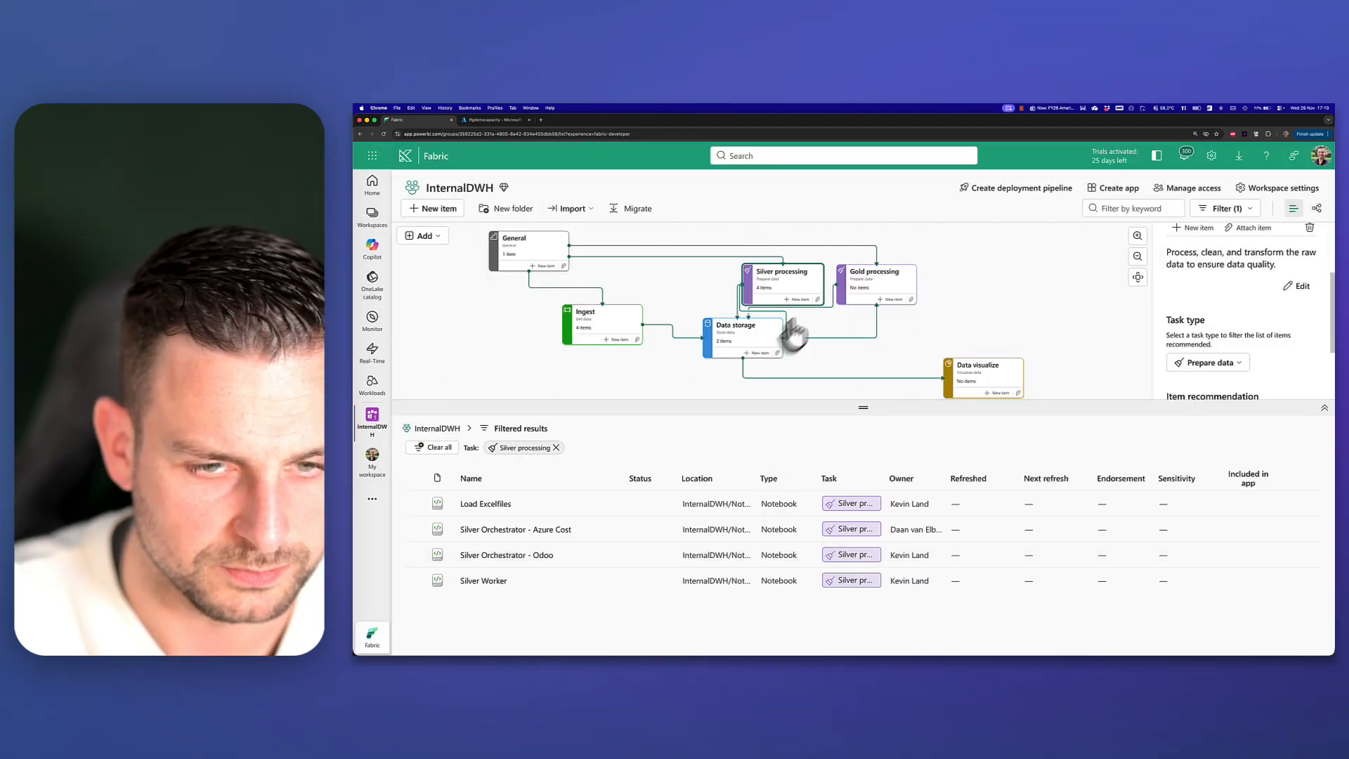
# Step: Assign all notebooks in the Notebooks > Gold folder to the Gold processing task
pyautogui.click(873, 285)
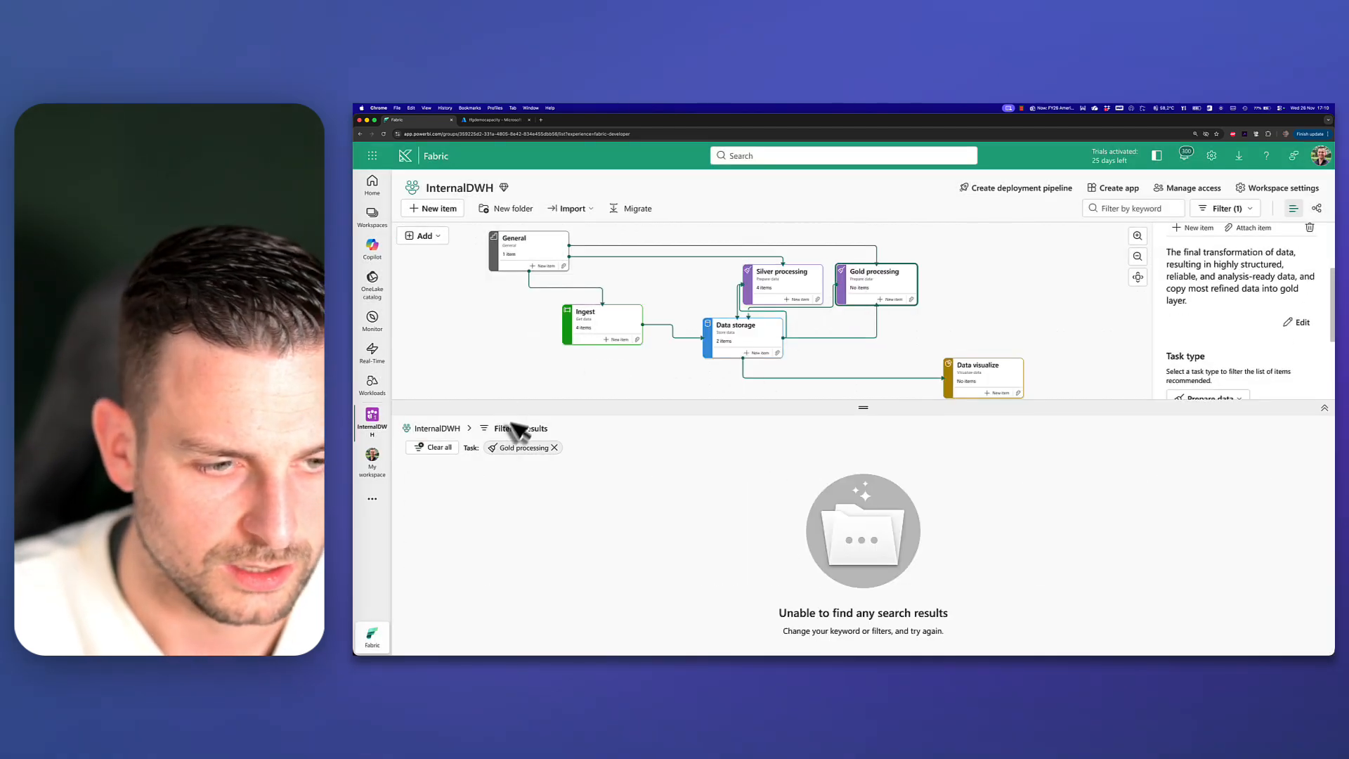
pyautogui.click(911, 299)
pyautogui.click(667, 362)
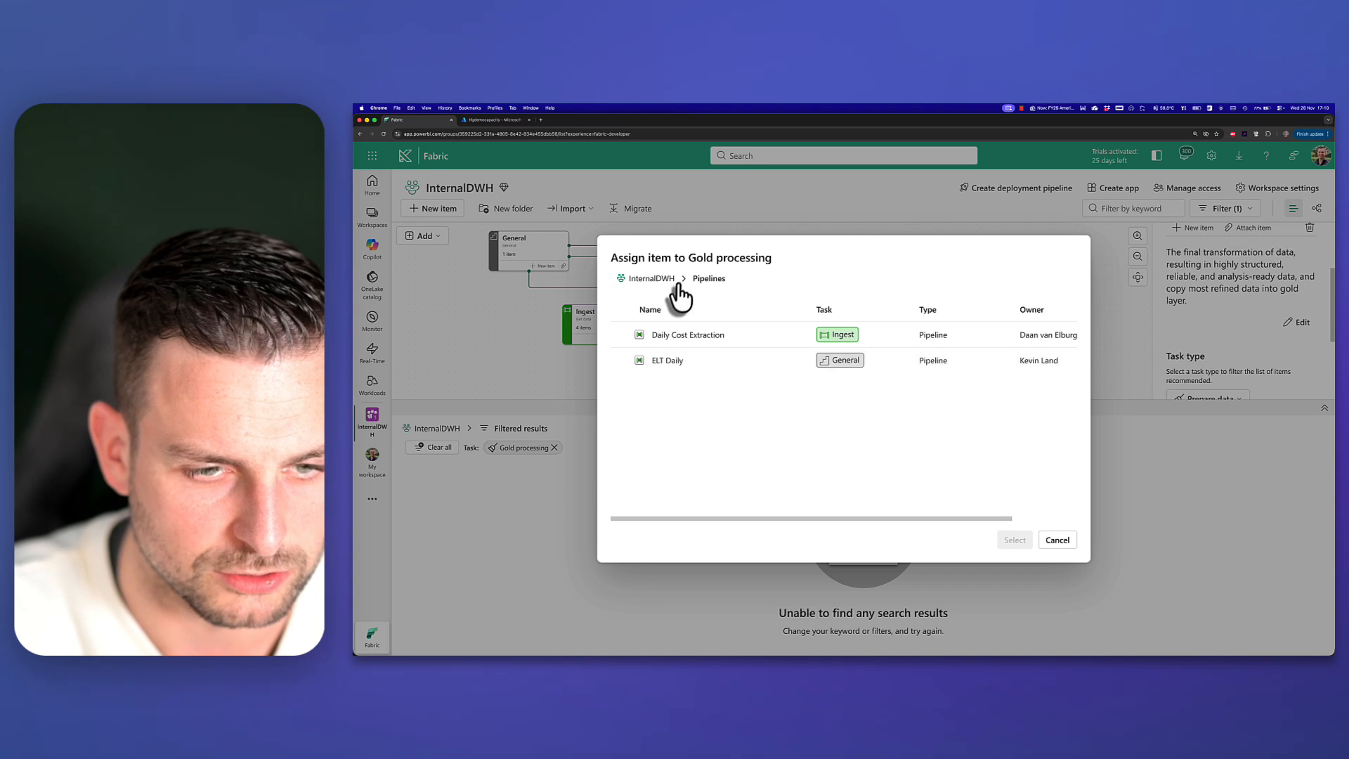
pyautogui.click(653, 279)
pyautogui.click(671, 333)
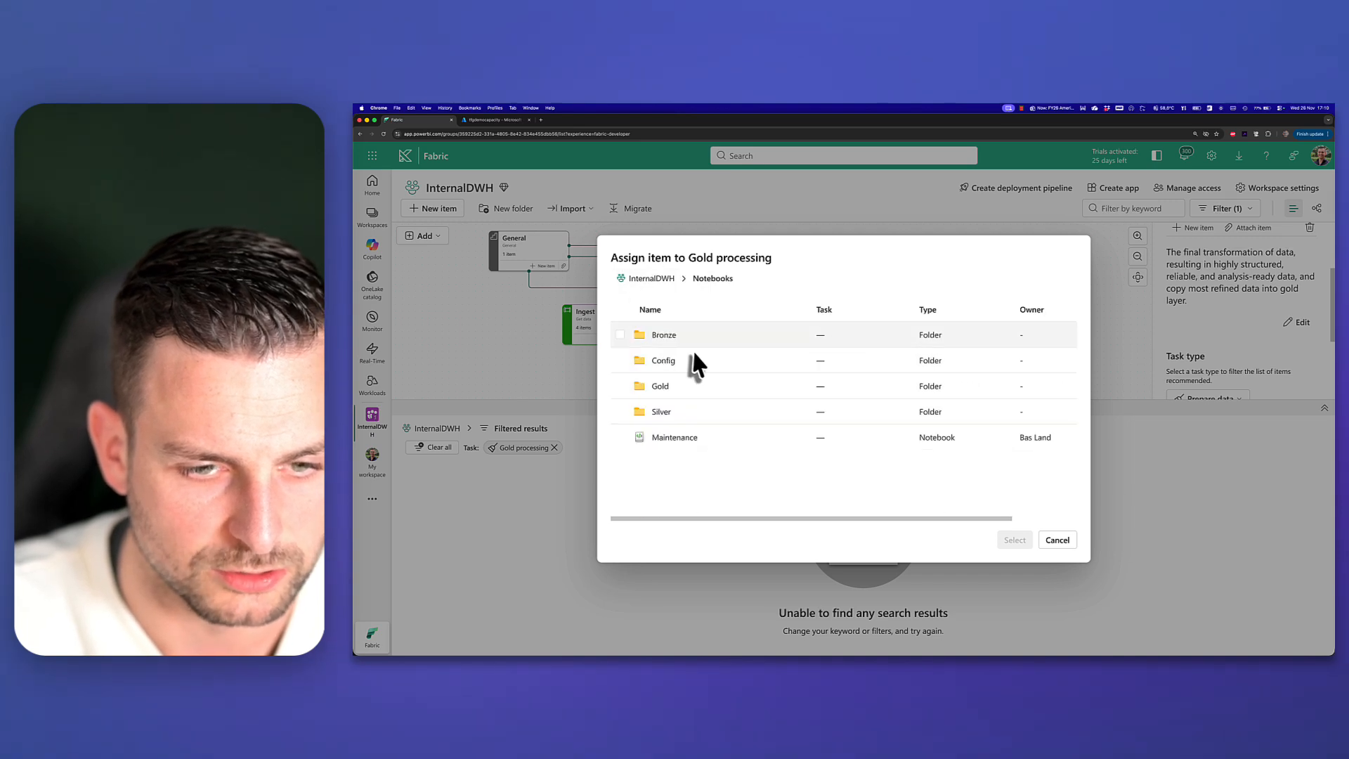
pyautogui.click(668, 386)
pyautogui.click(619, 359)
pyautogui.click(619, 385)
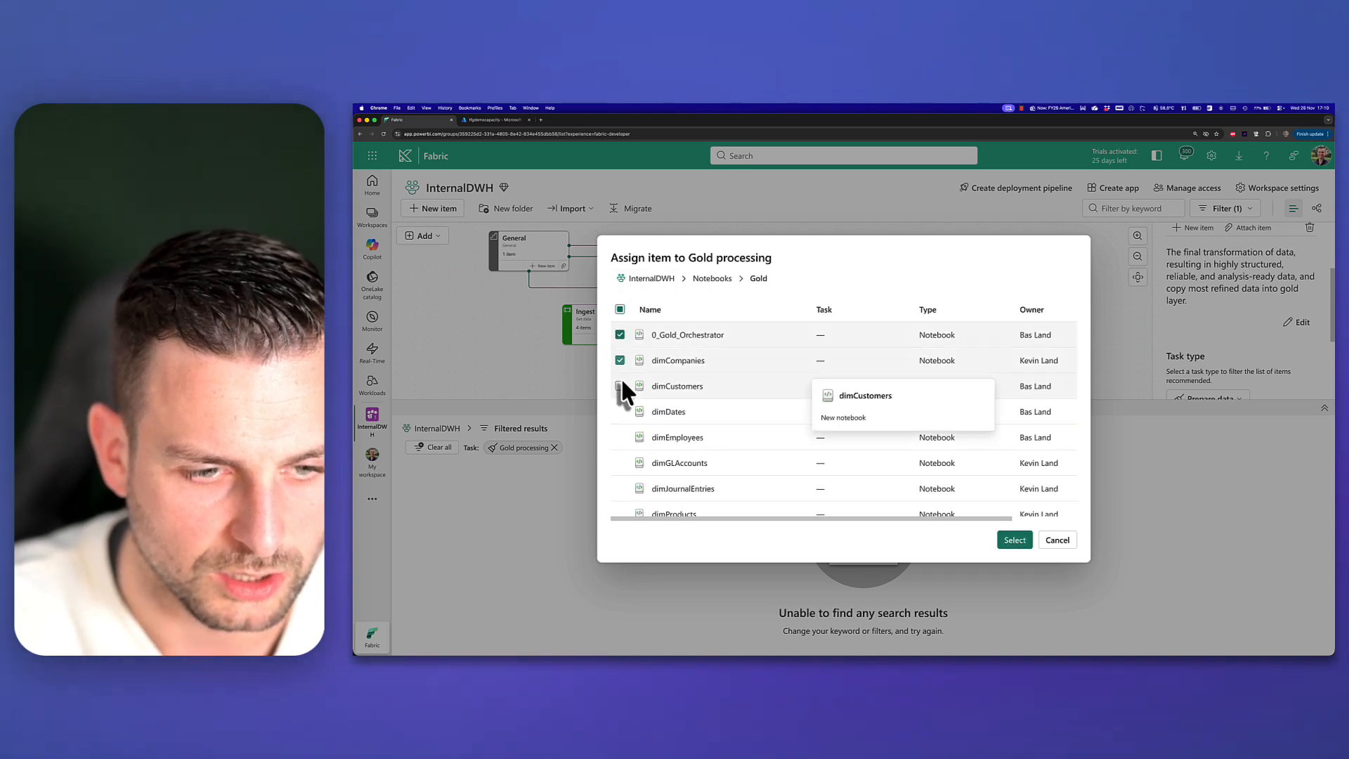
pyautogui.click(620, 309)
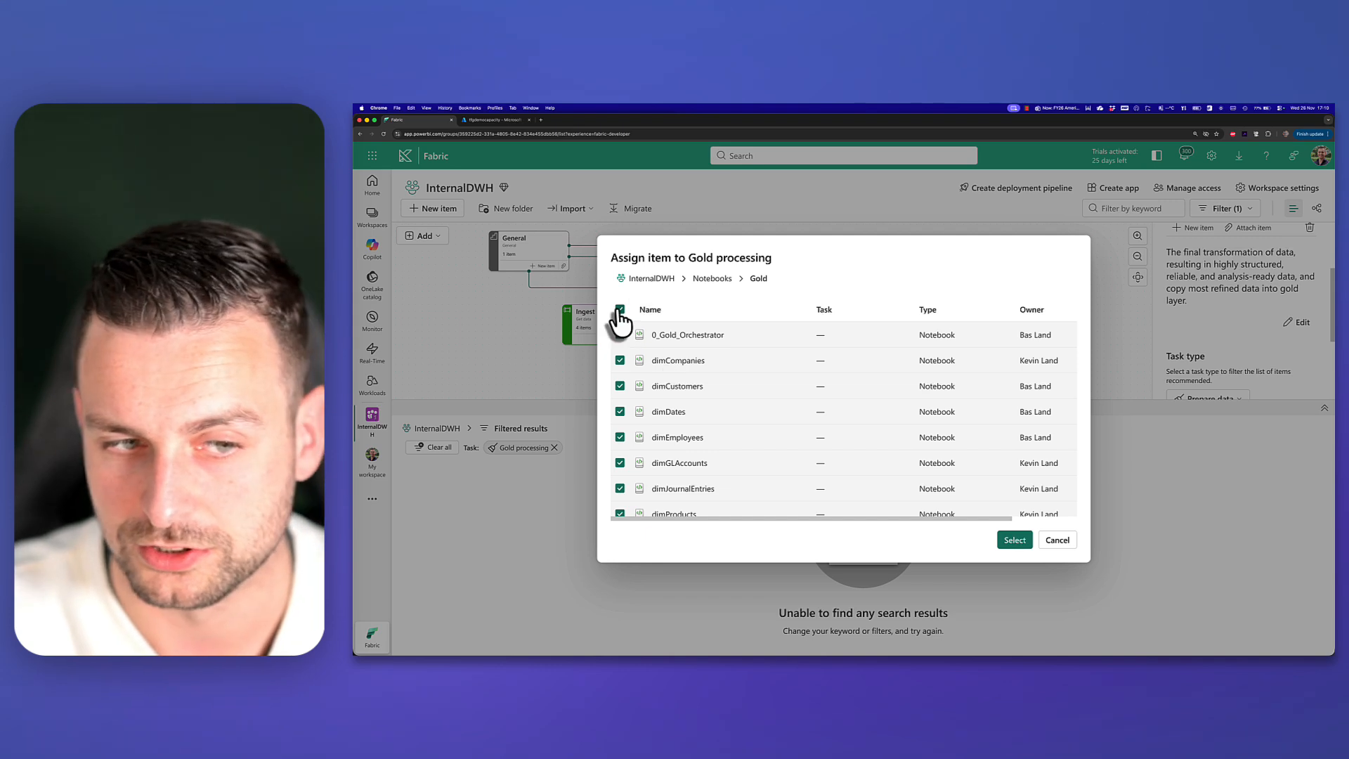
pyautogui.scroll(-5, 666, 372)
pyautogui.scroll(5, 688, 425)
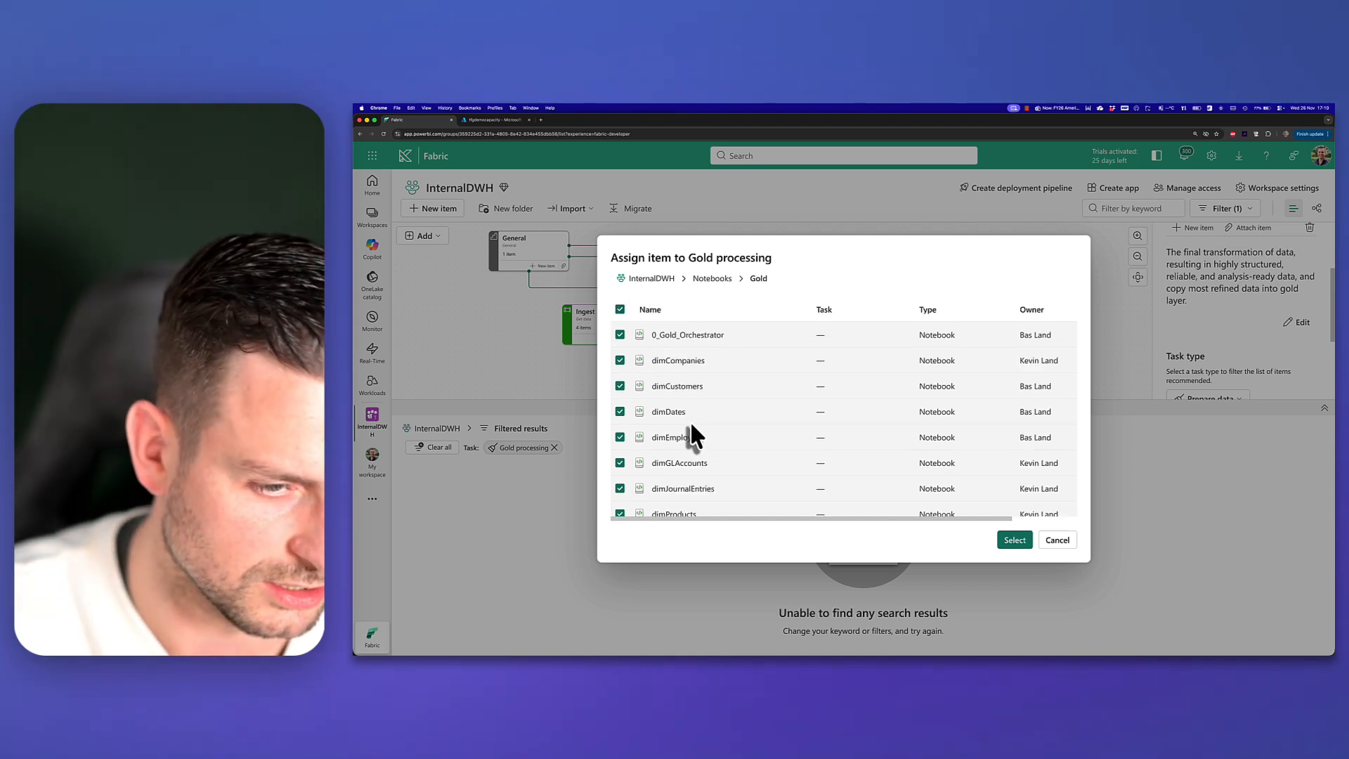
pyautogui.scroll(-3, 690, 420)
pyautogui.scroll(3, 690, 420)
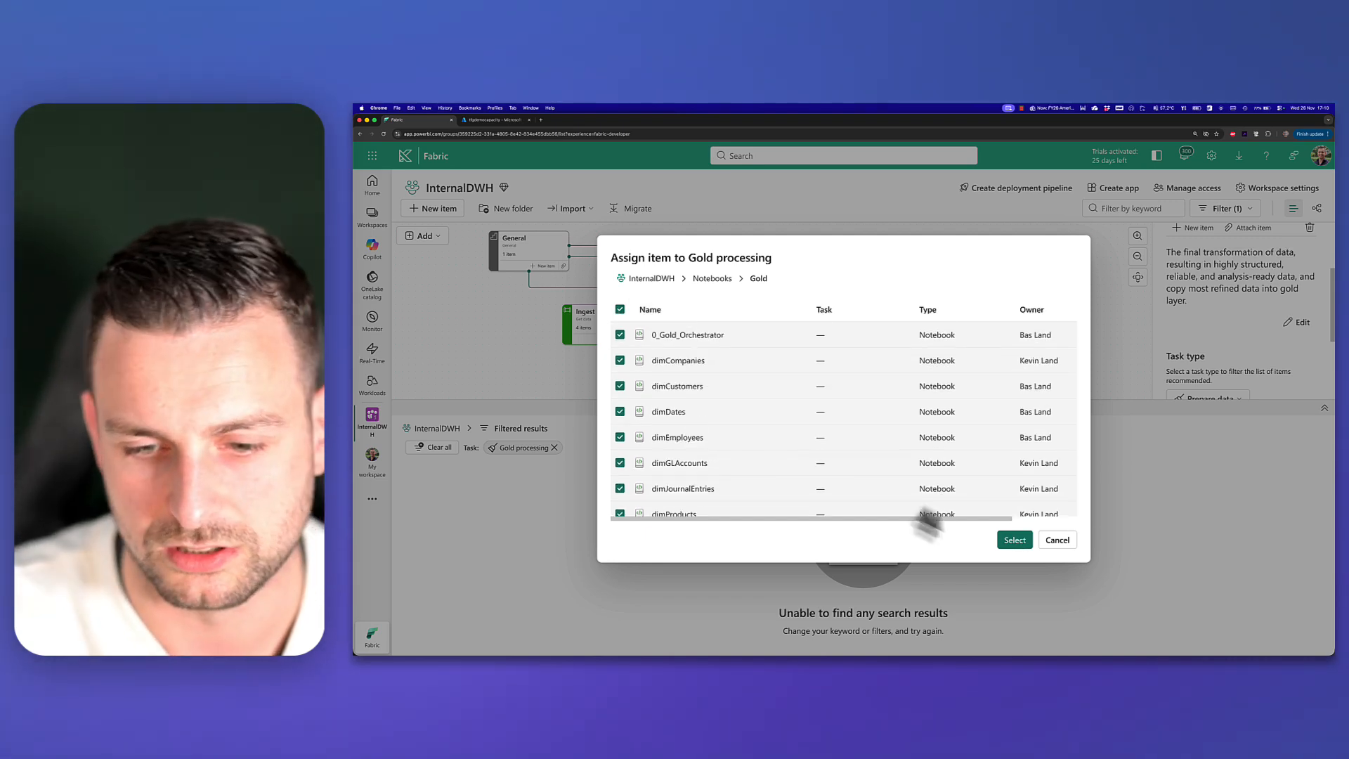
pyautogui.click(1013, 541)
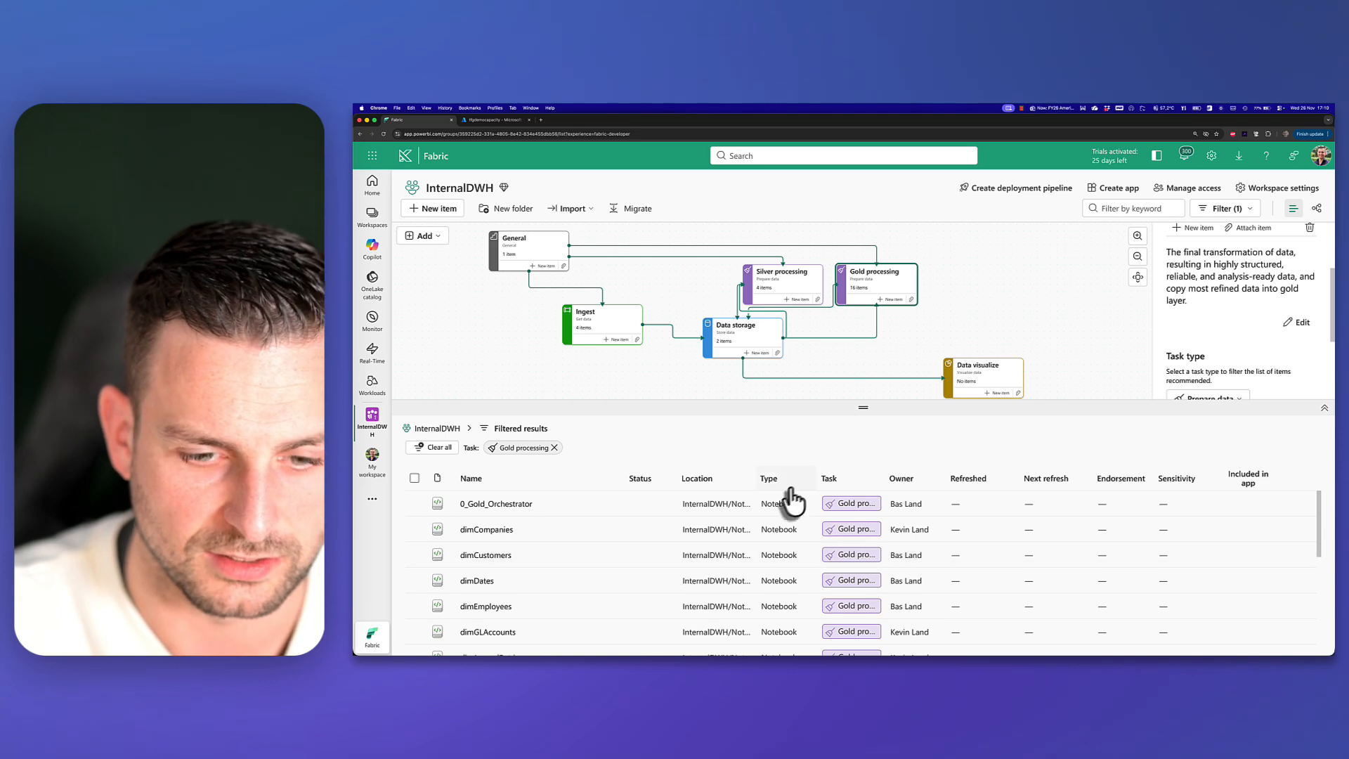
# Step: Move Data visualize up and left, closer to Data storage and slightly below its level
pyautogui.click(706, 391)
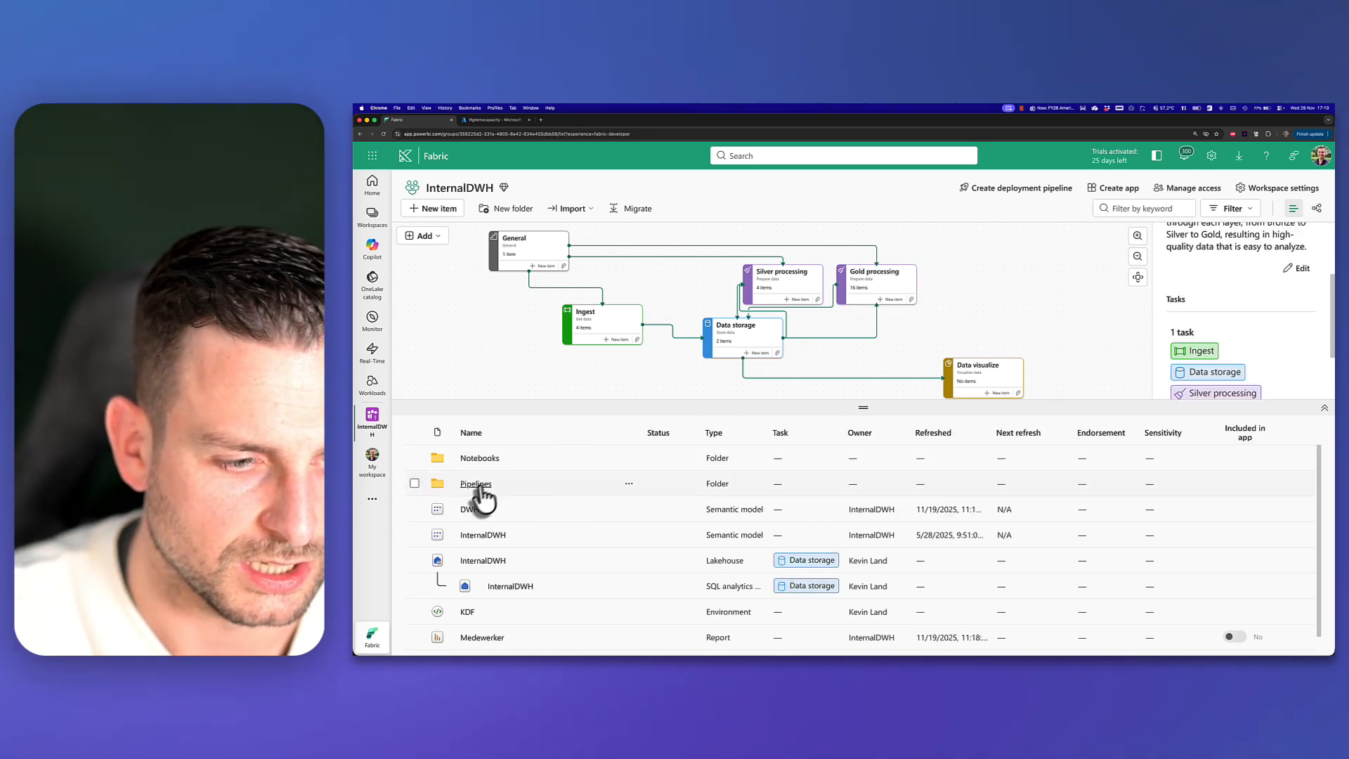
pyautogui.moveTo(684, 398); pyautogui.dragTo(663, 358)
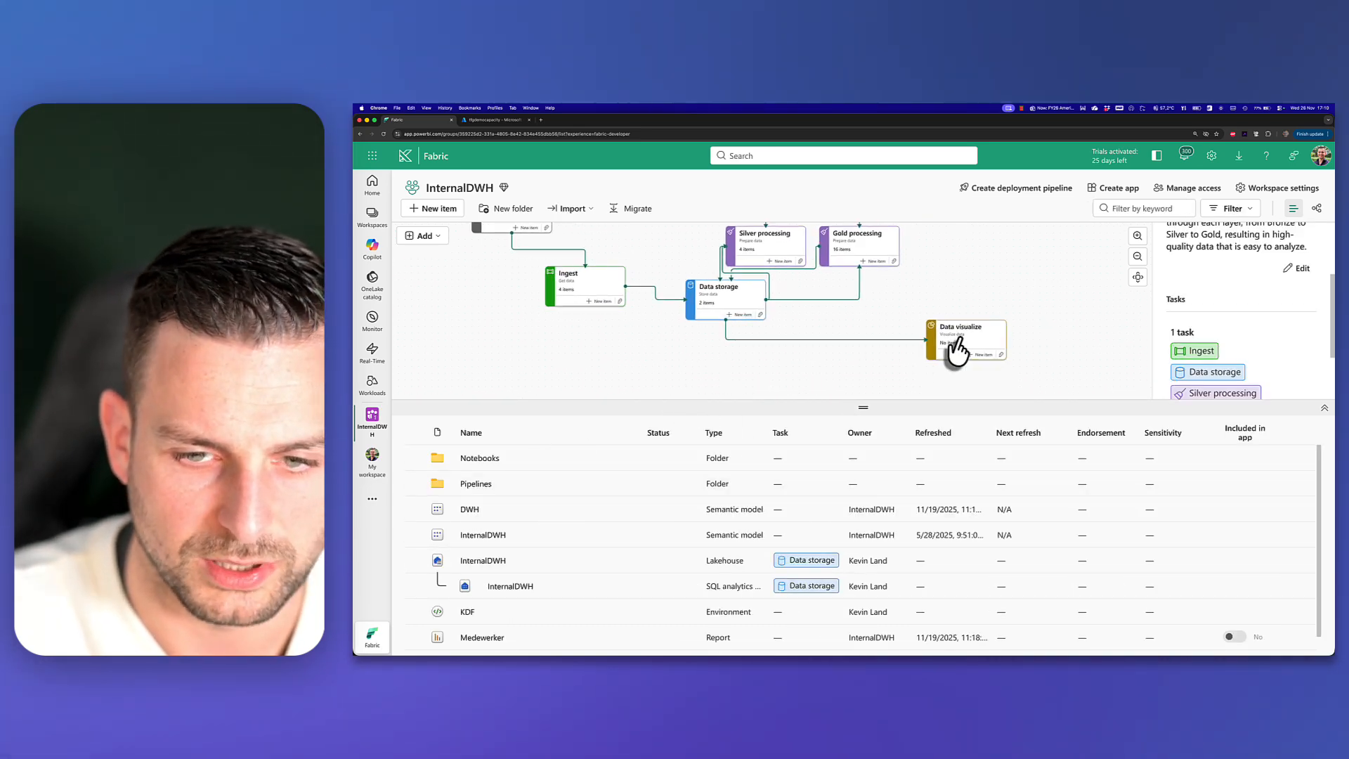
pyautogui.moveTo(957, 349); pyautogui.dragTo(928, 328)
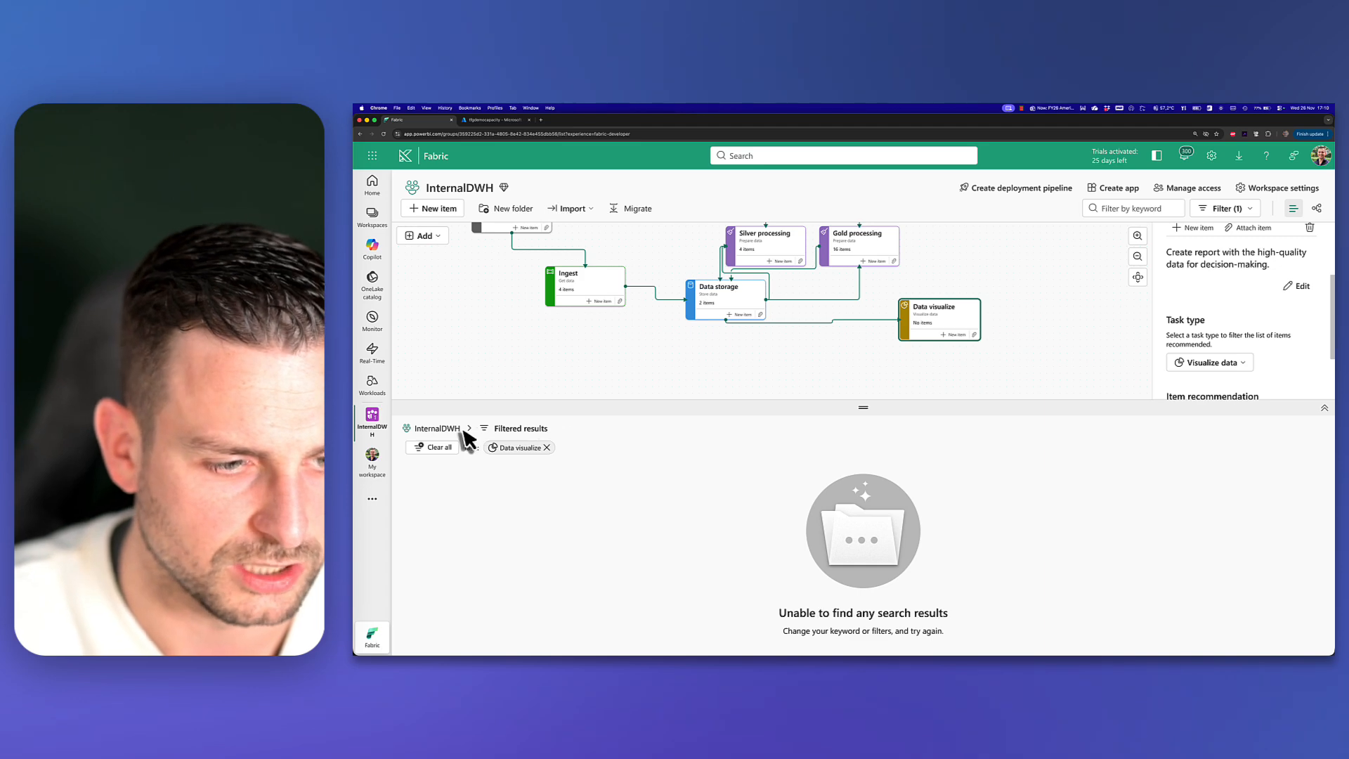
pyautogui.click(664, 385)
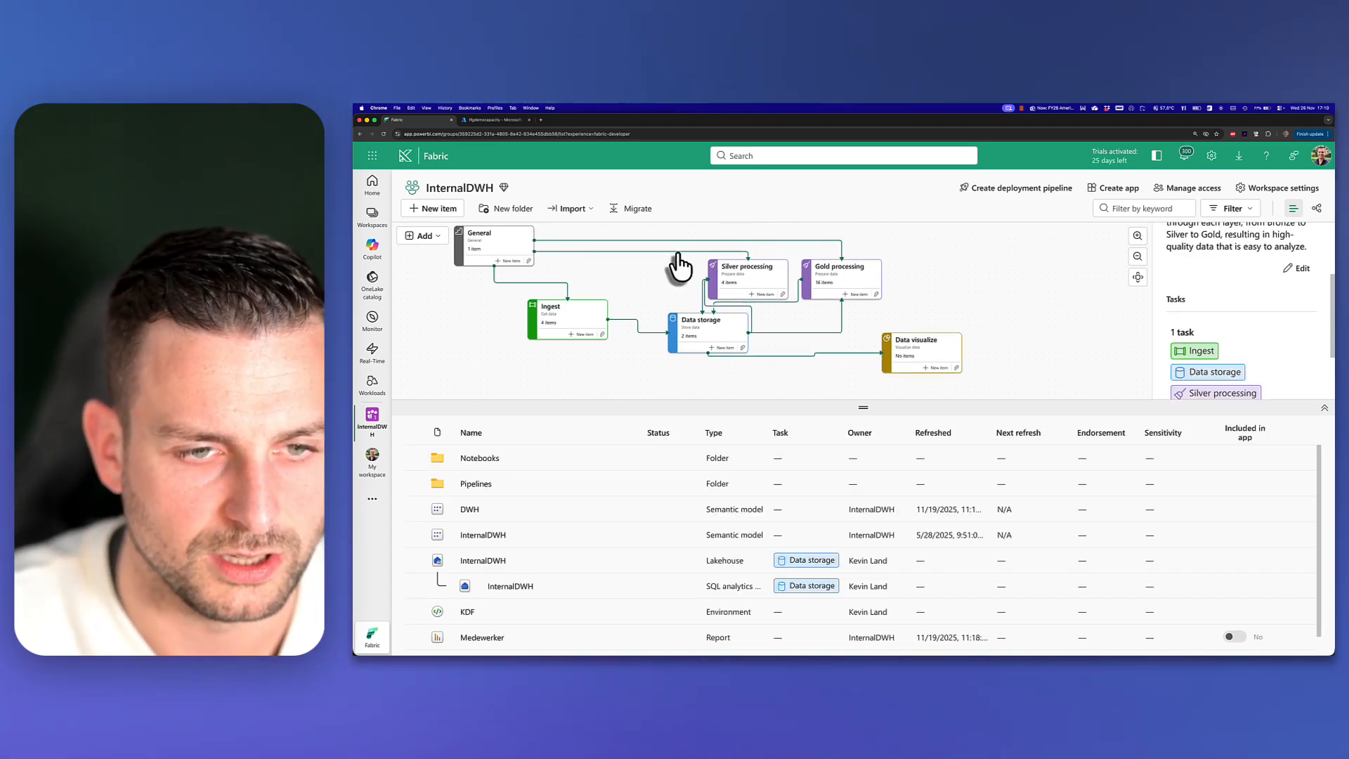
pyautogui.click(906, 355)
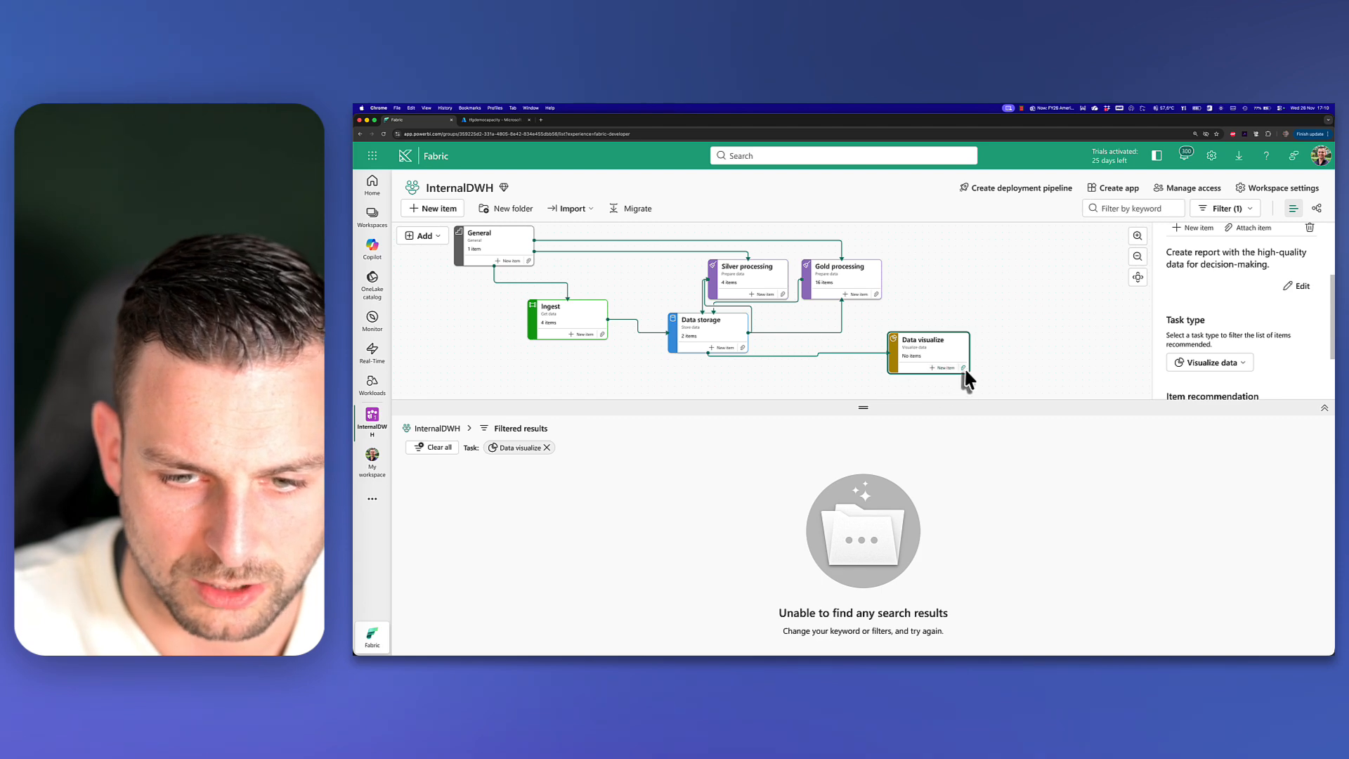
# Step: Assign the Medewerker and Project Manager reports and the DWH semantic model to the Data visualize task
pyautogui.click(963, 368)
pyautogui.scroll(-2, 749, 430)
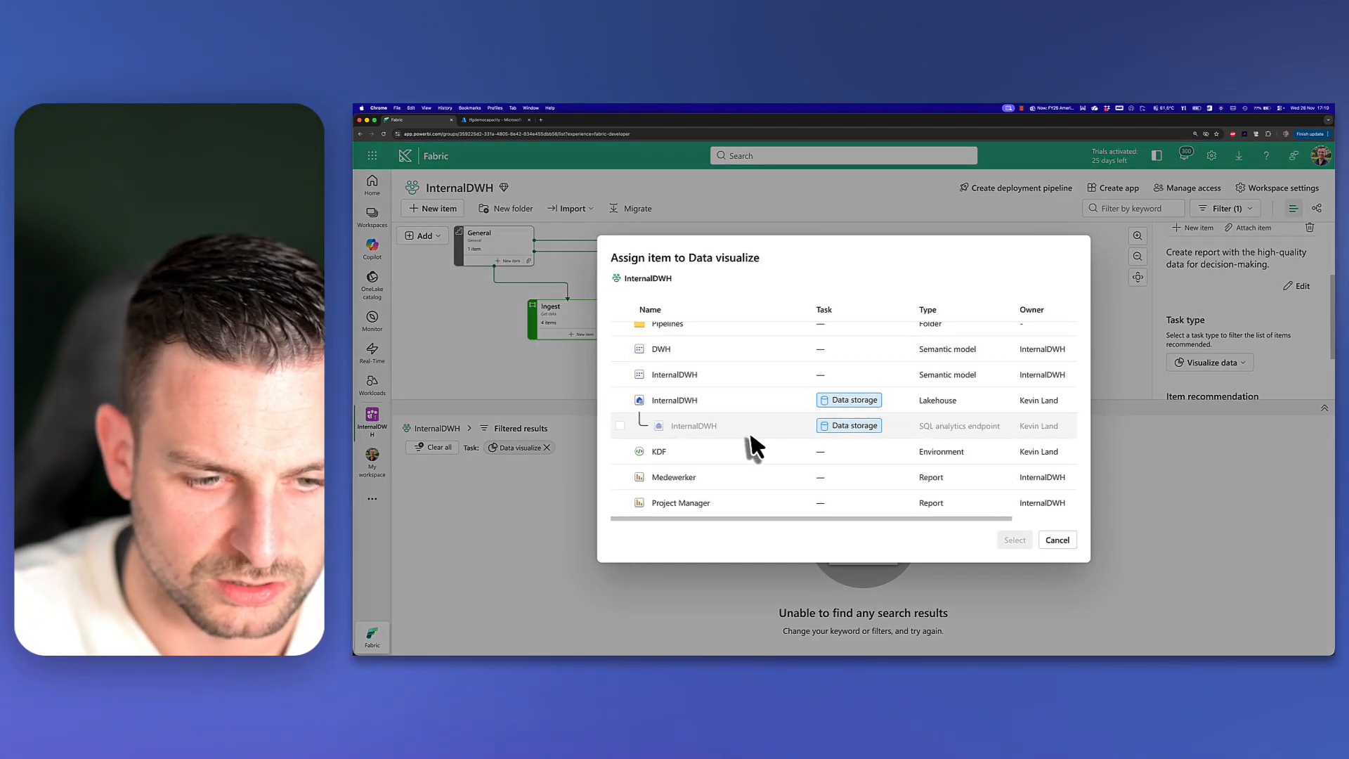
pyautogui.click(620, 477)
pyautogui.click(620, 502)
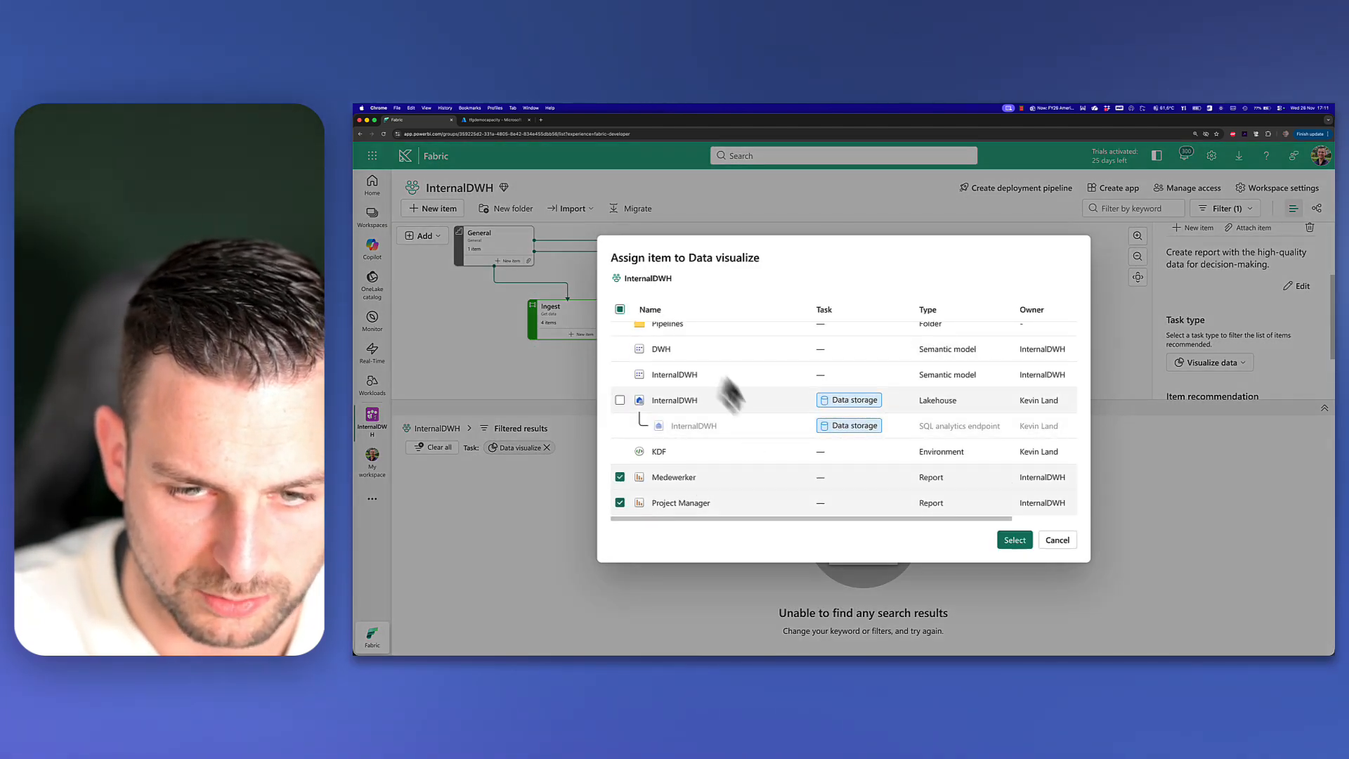
pyautogui.click(620, 349)
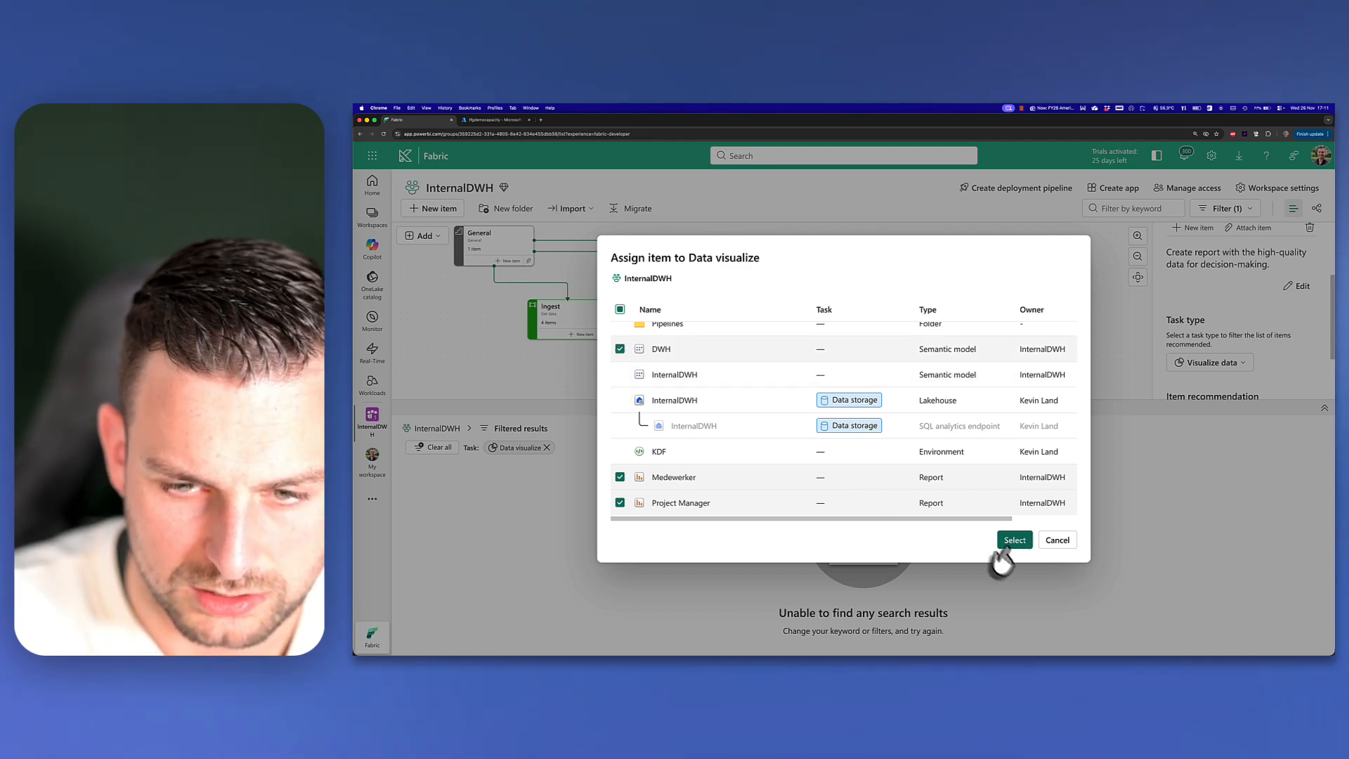
pyautogui.click(1015, 540)
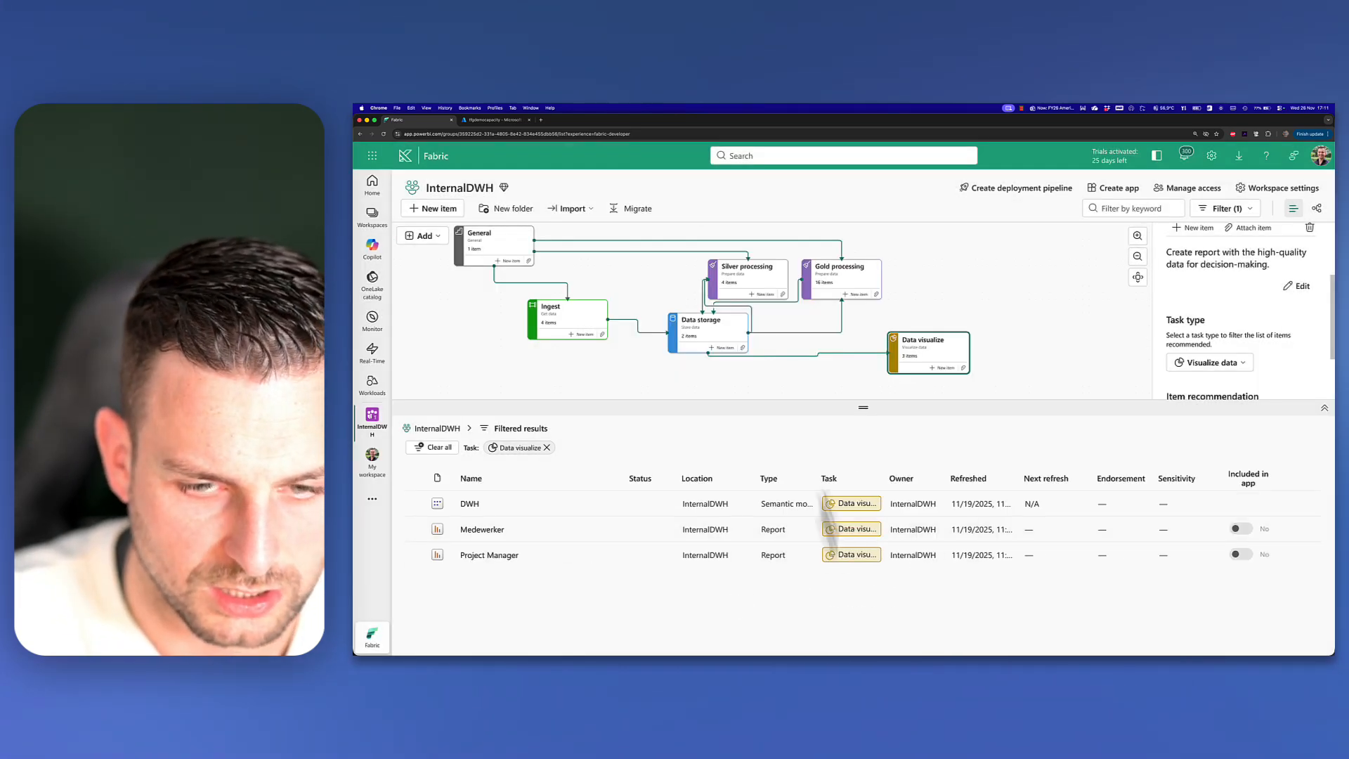
pyautogui.click(725, 385)
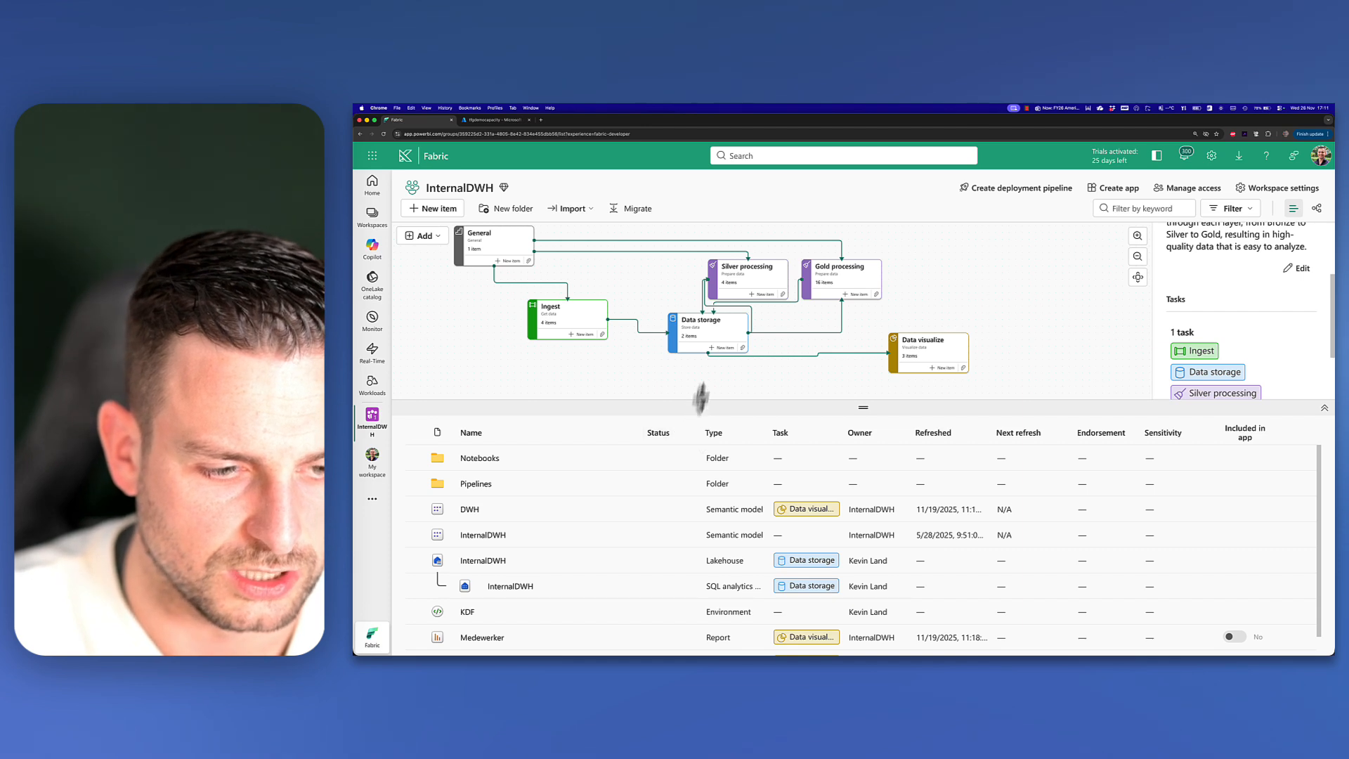
# Step: Review the workspace items and the Pipelines, Notebooks and Config folders for items without a task assignment
pyautogui.moveTo(701, 398); pyautogui.dragTo(711, 295)
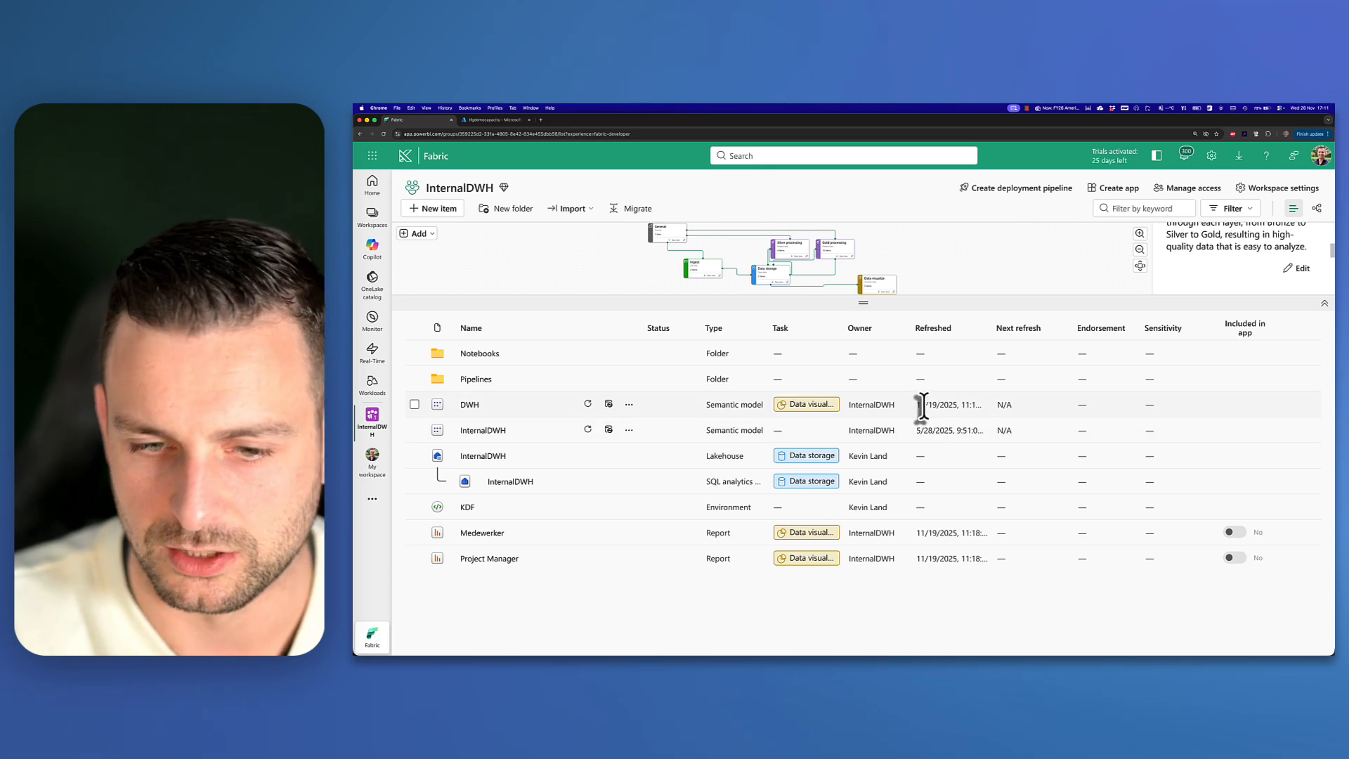
pyautogui.moveTo(923, 406); pyautogui.dragTo(953, 406)
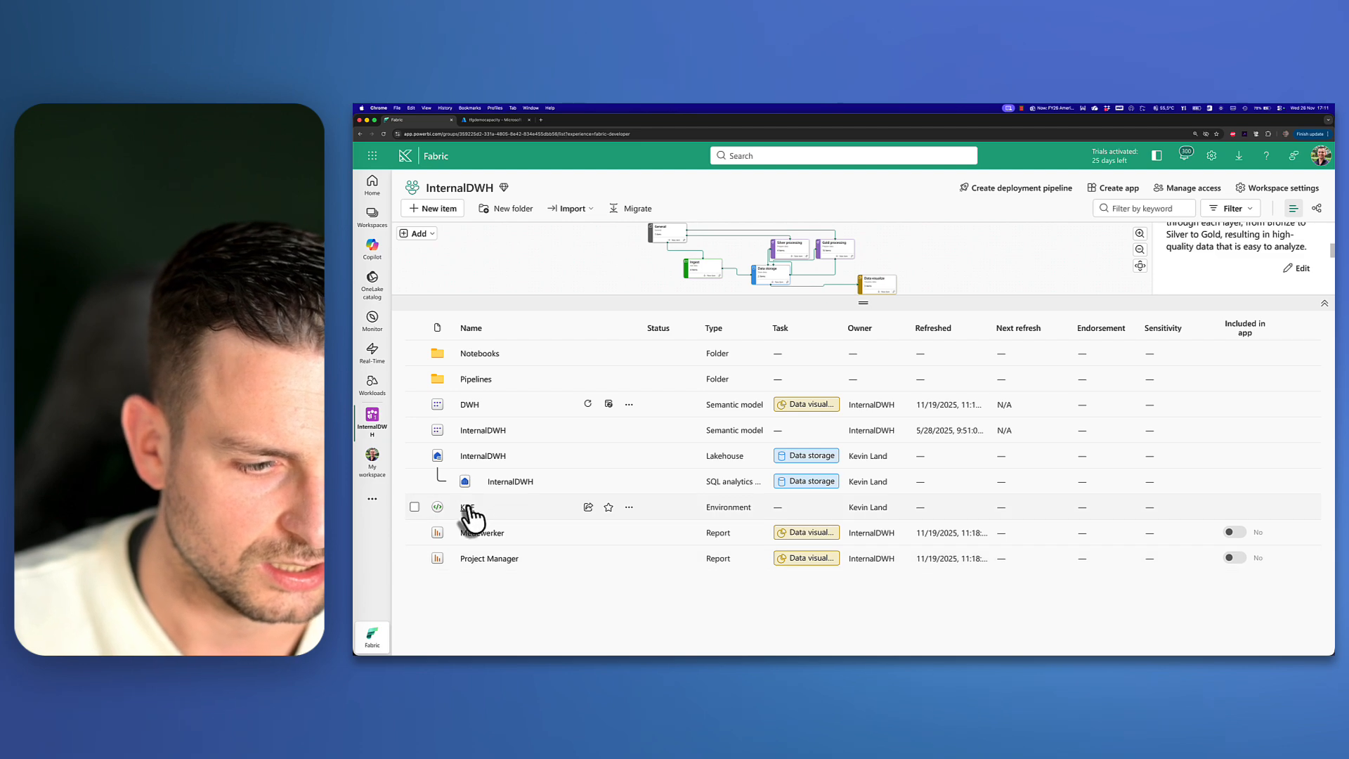
pyautogui.click(483, 380)
pyautogui.click(457, 327)
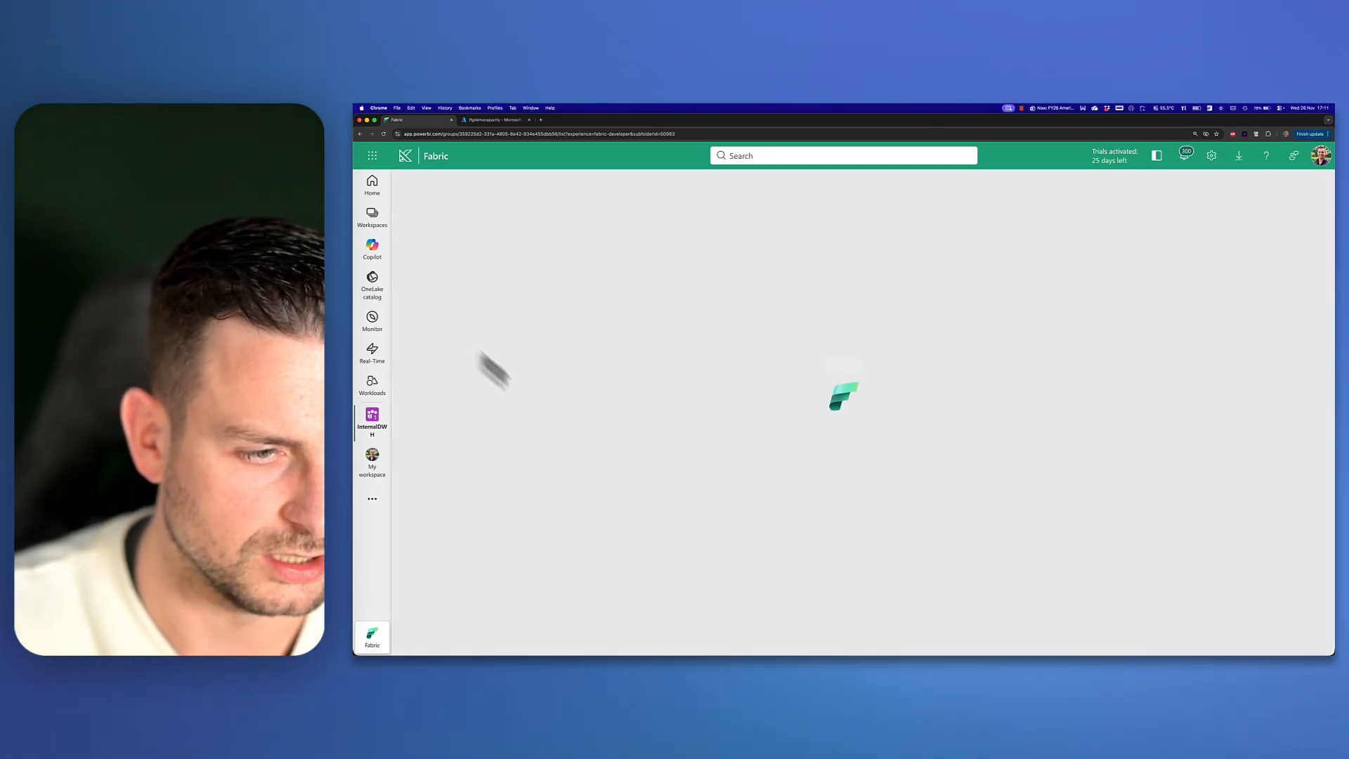
pyautogui.click(475, 353)
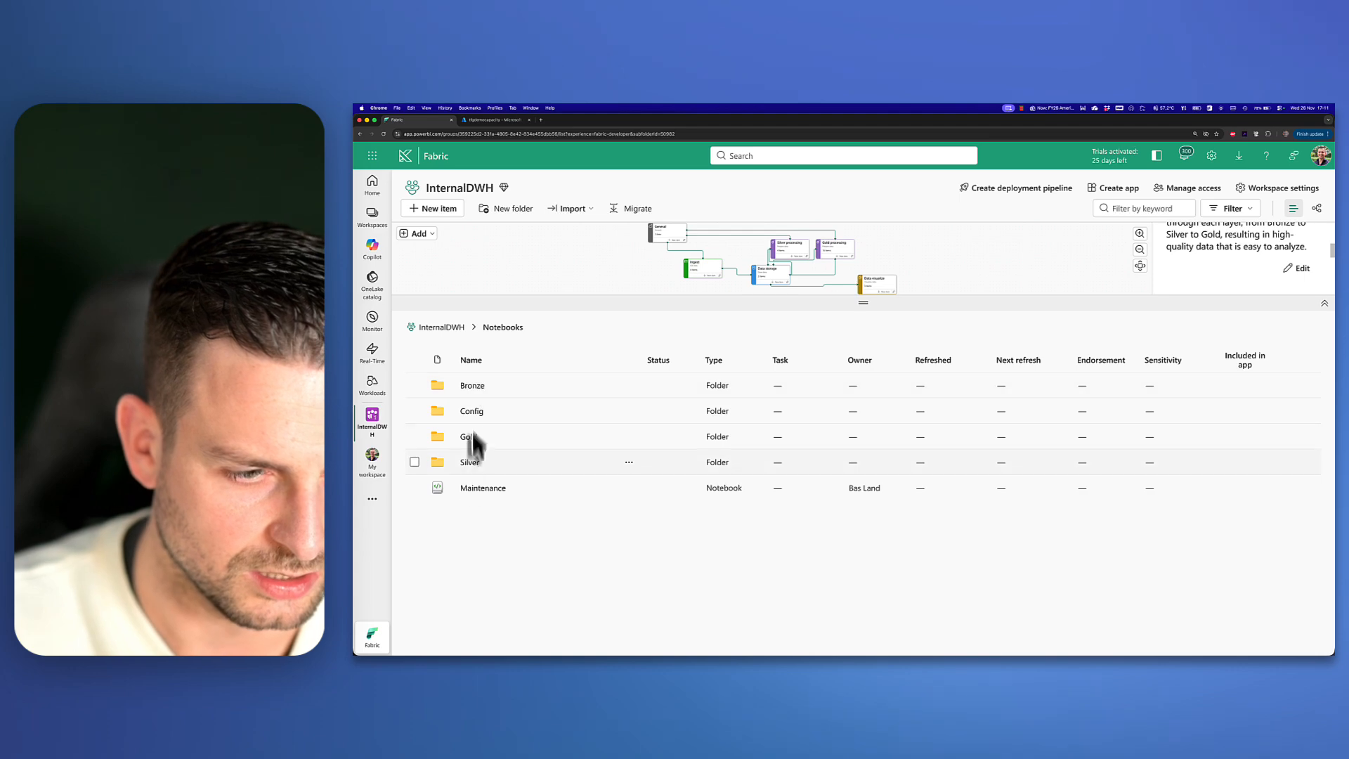
pyautogui.click(474, 410)
pyautogui.click(501, 327)
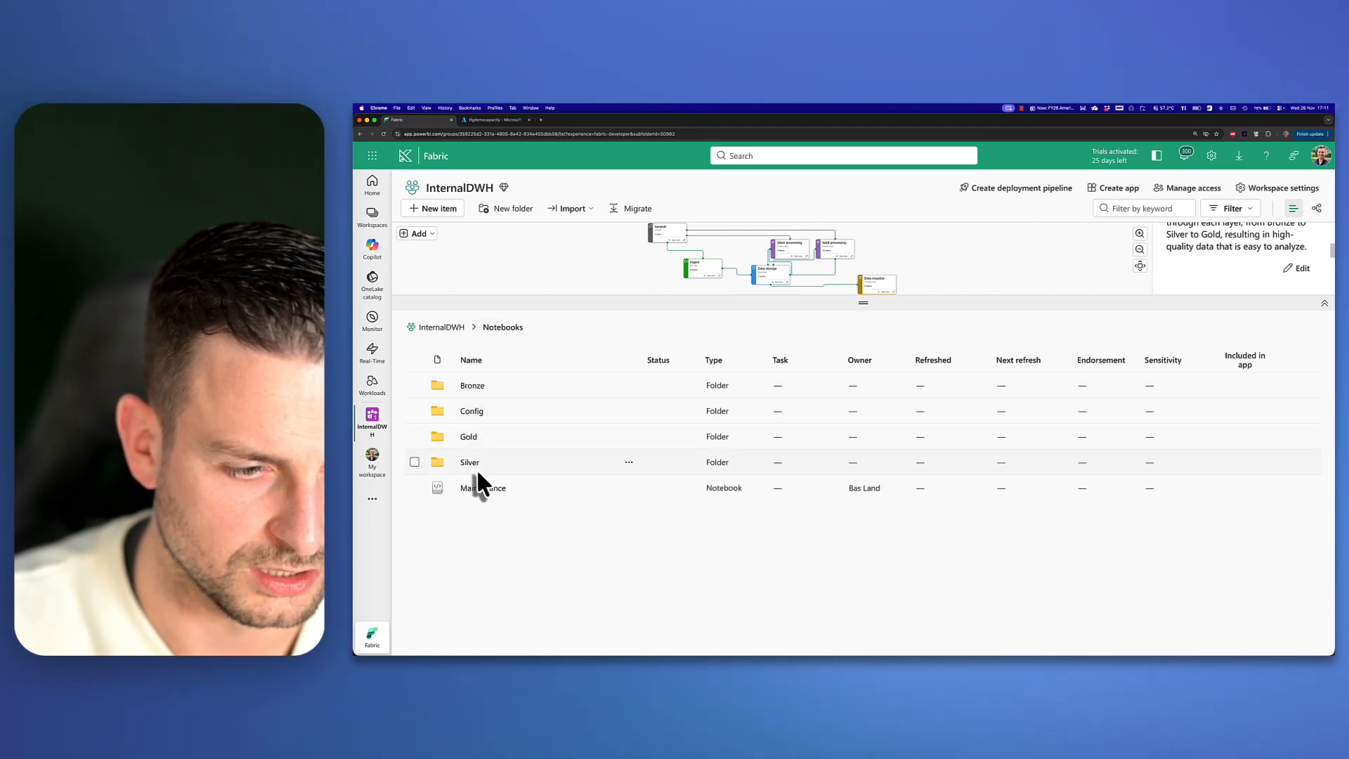
pyautogui.click(425, 328)
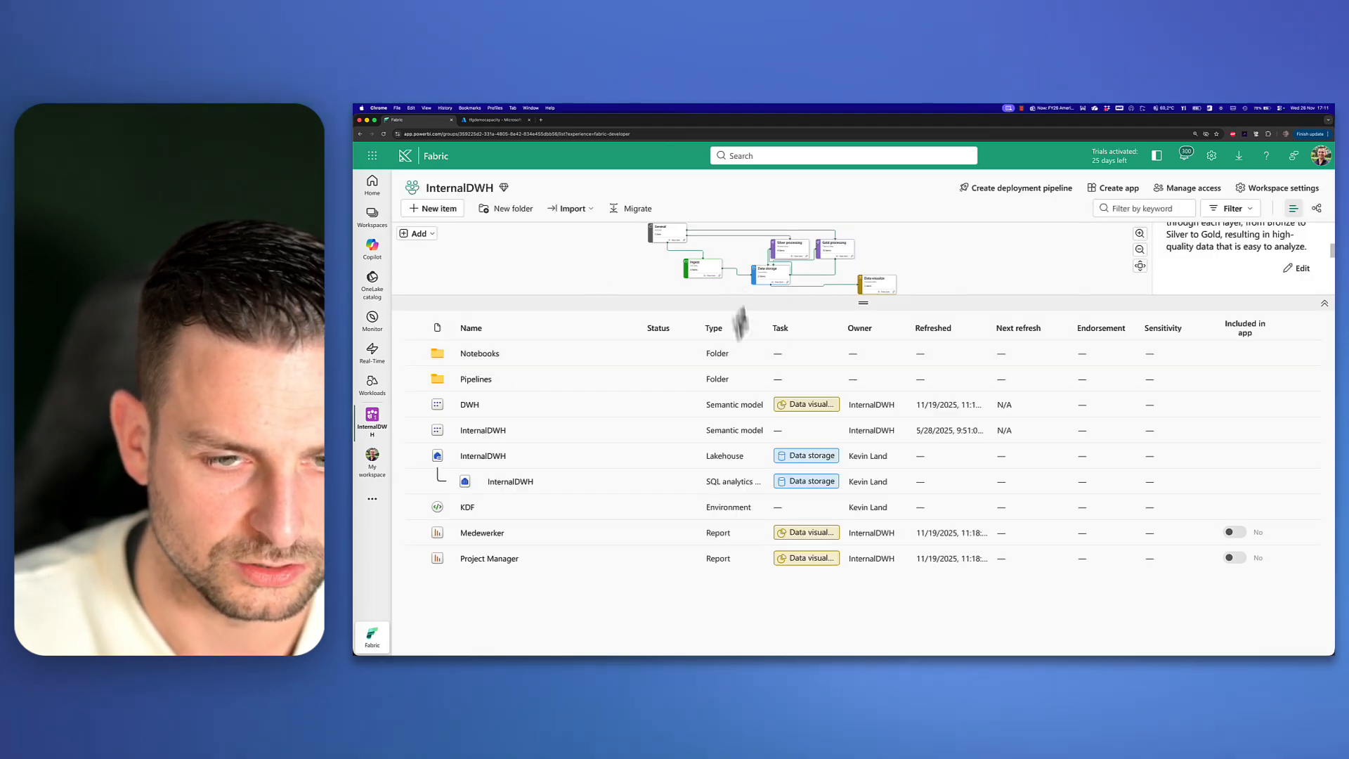
# Step: Assign the Maintenance notebook from the Notebooks folder to the General task
pyautogui.click(623, 251)
pyautogui.click(622, 254)
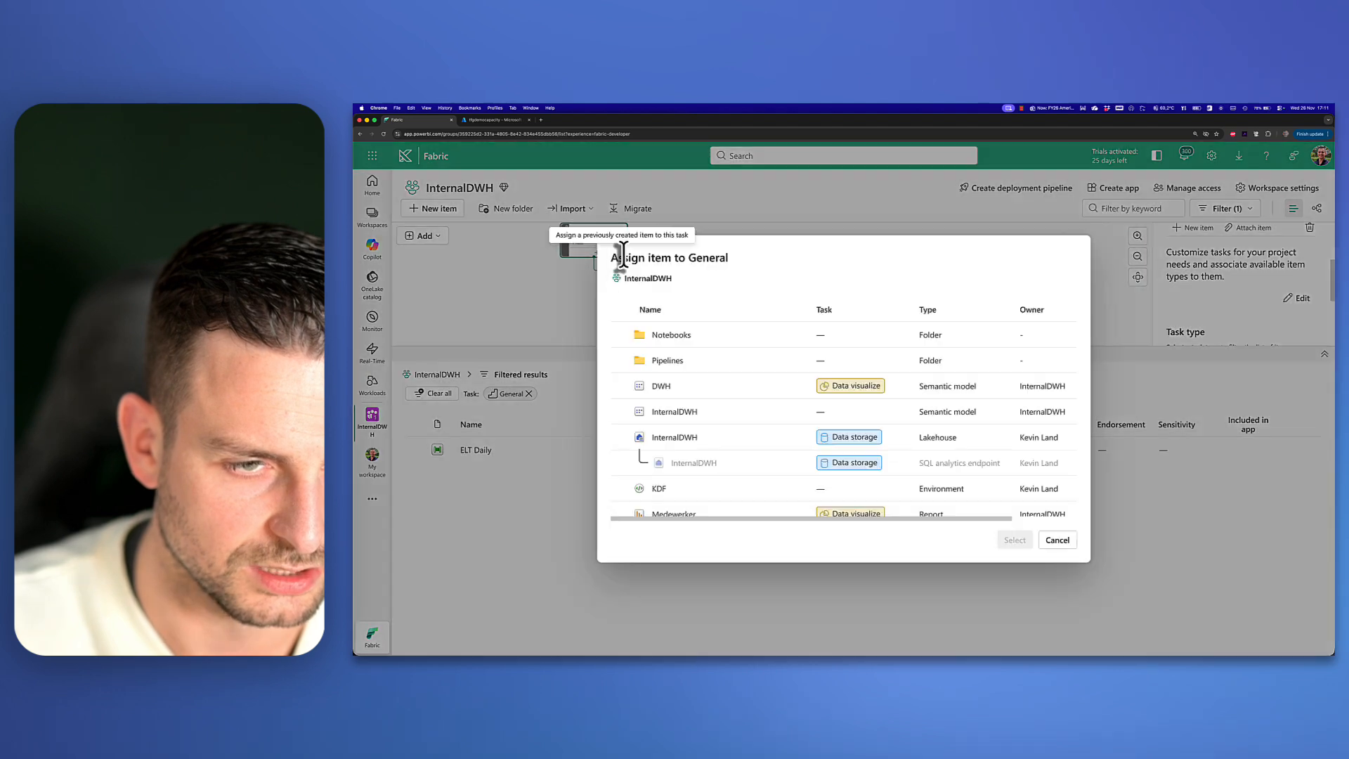
pyautogui.click(671, 335)
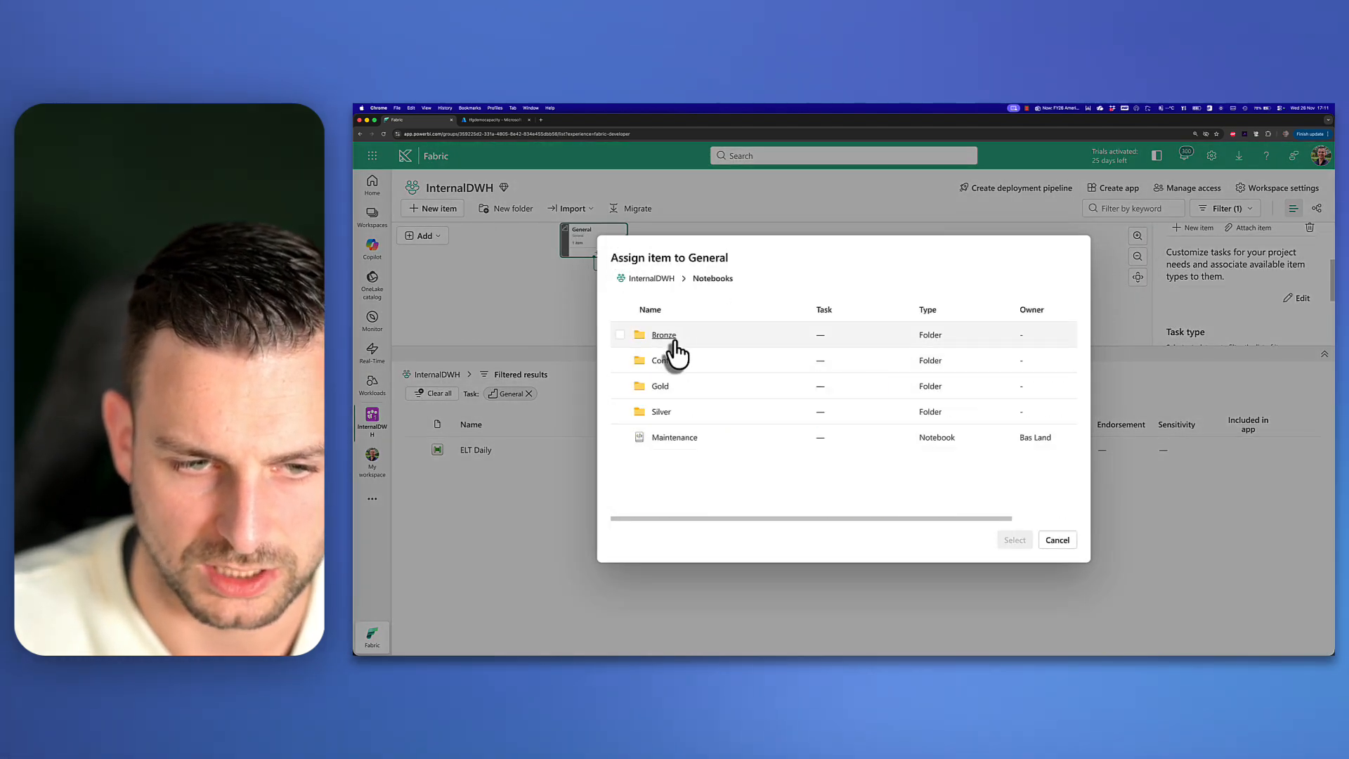
pyautogui.click(619, 437)
pyautogui.click(1015, 539)
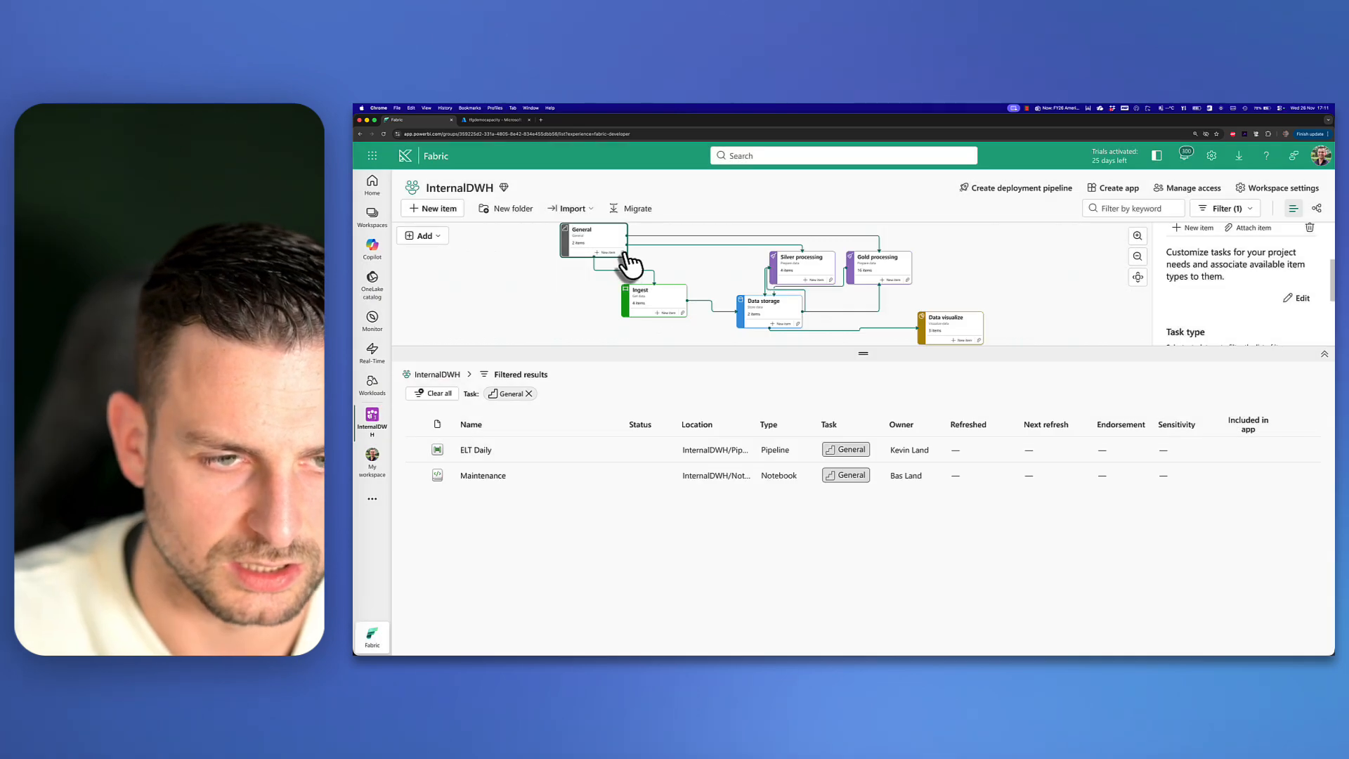
# Step: Assign the Config Odoo notebook from the Notebooks > Config folder to the General task
pyautogui.click(623, 254)
pyautogui.click(654, 336)
pyautogui.click(654, 360)
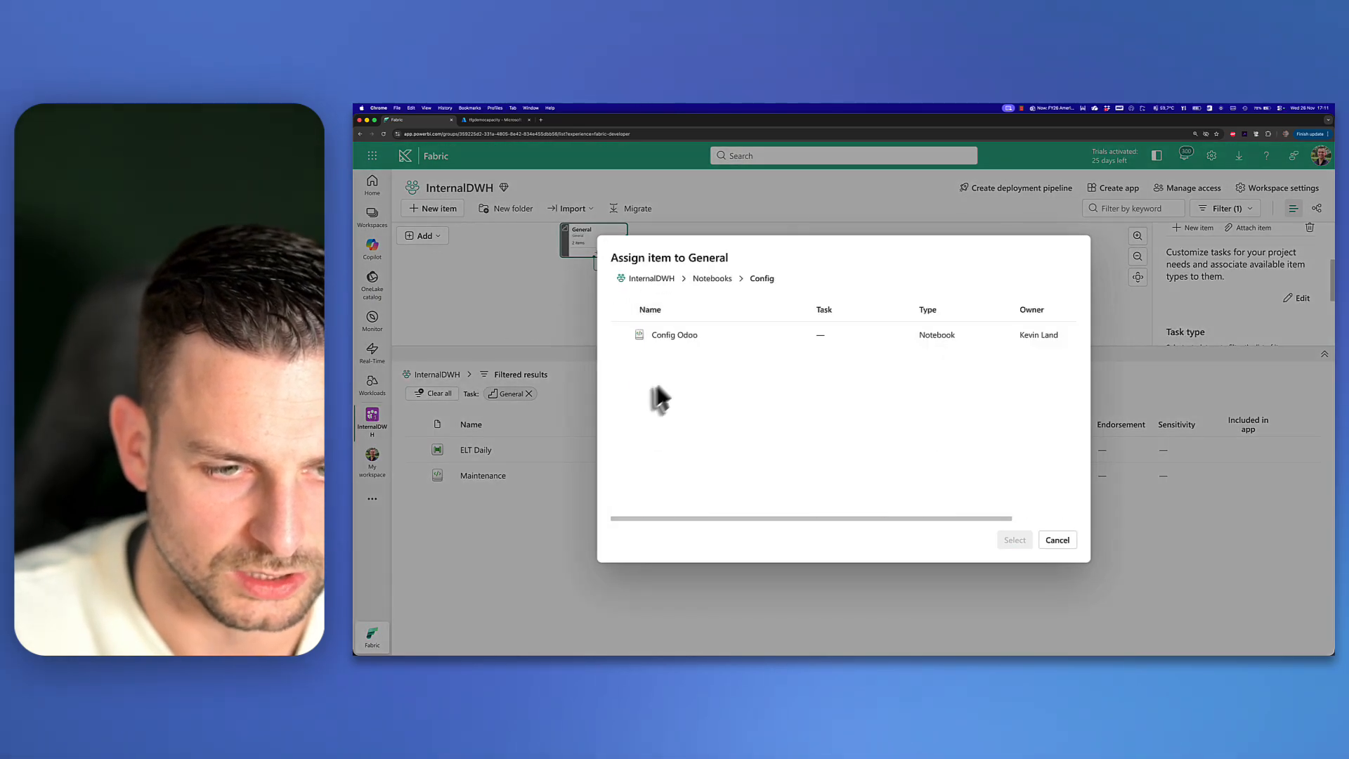
pyautogui.click(619, 335)
pyautogui.click(1014, 540)
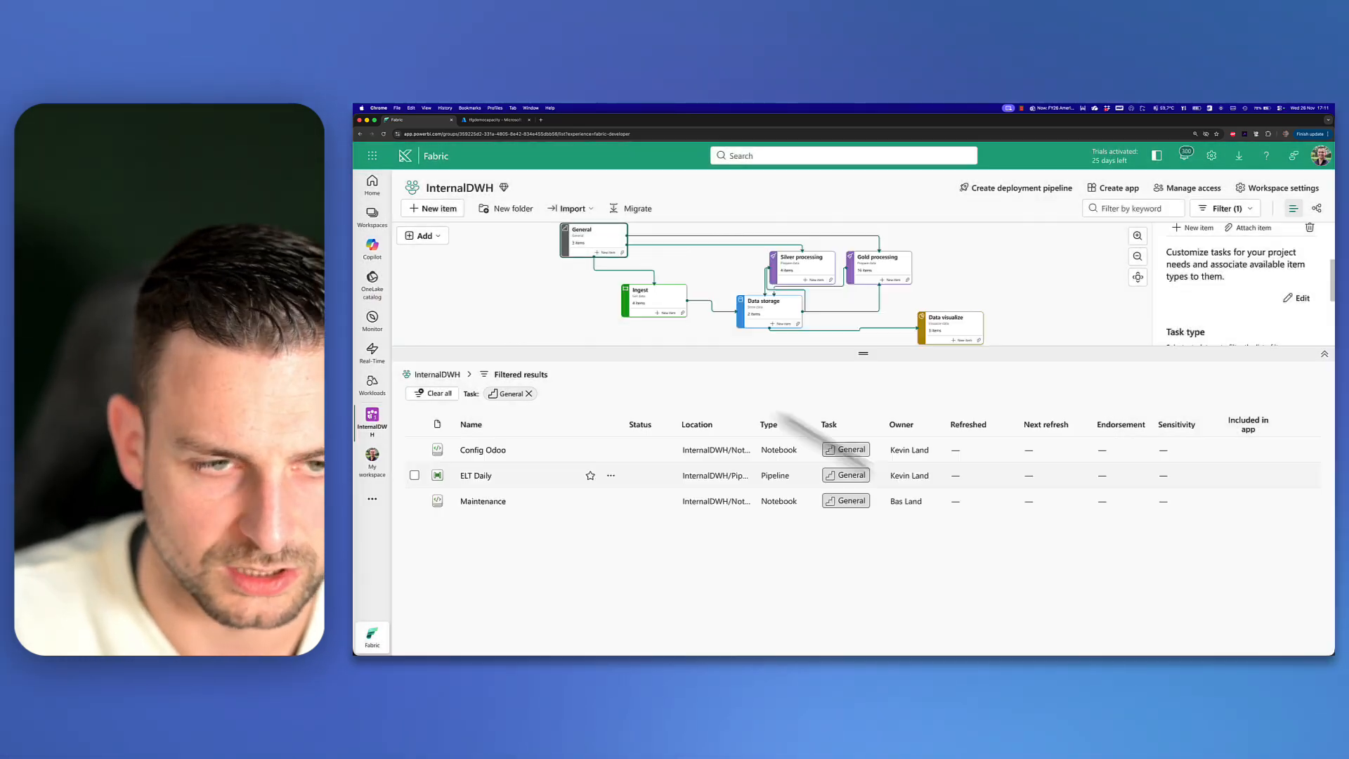
# Step: Assign the KDF environment to the General task, clear the task filter and check the Pipelines folder's assignments
pyautogui.click(622, 253)
pyautogui.scroll(-2, 644, 478)
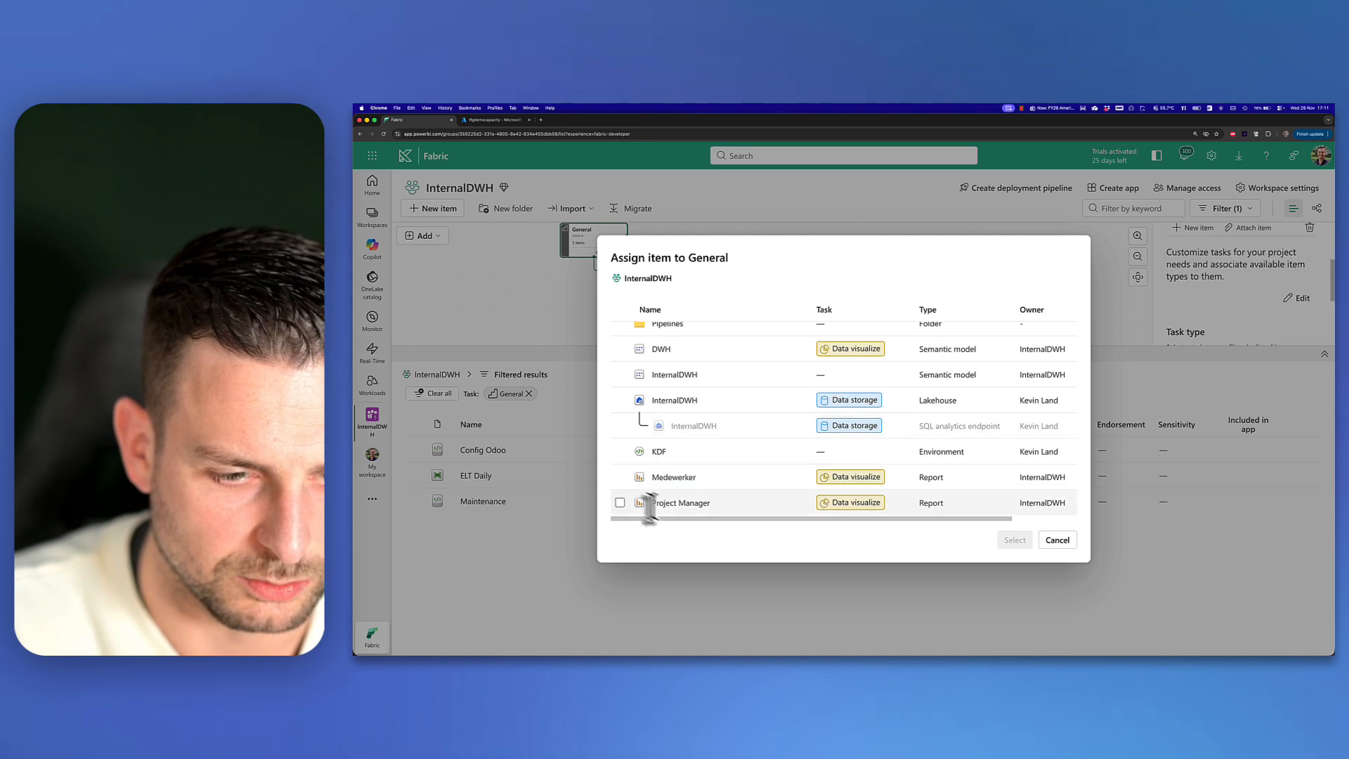
pyautogui.click(619, 451)
pyautogui.click(1015, 540)
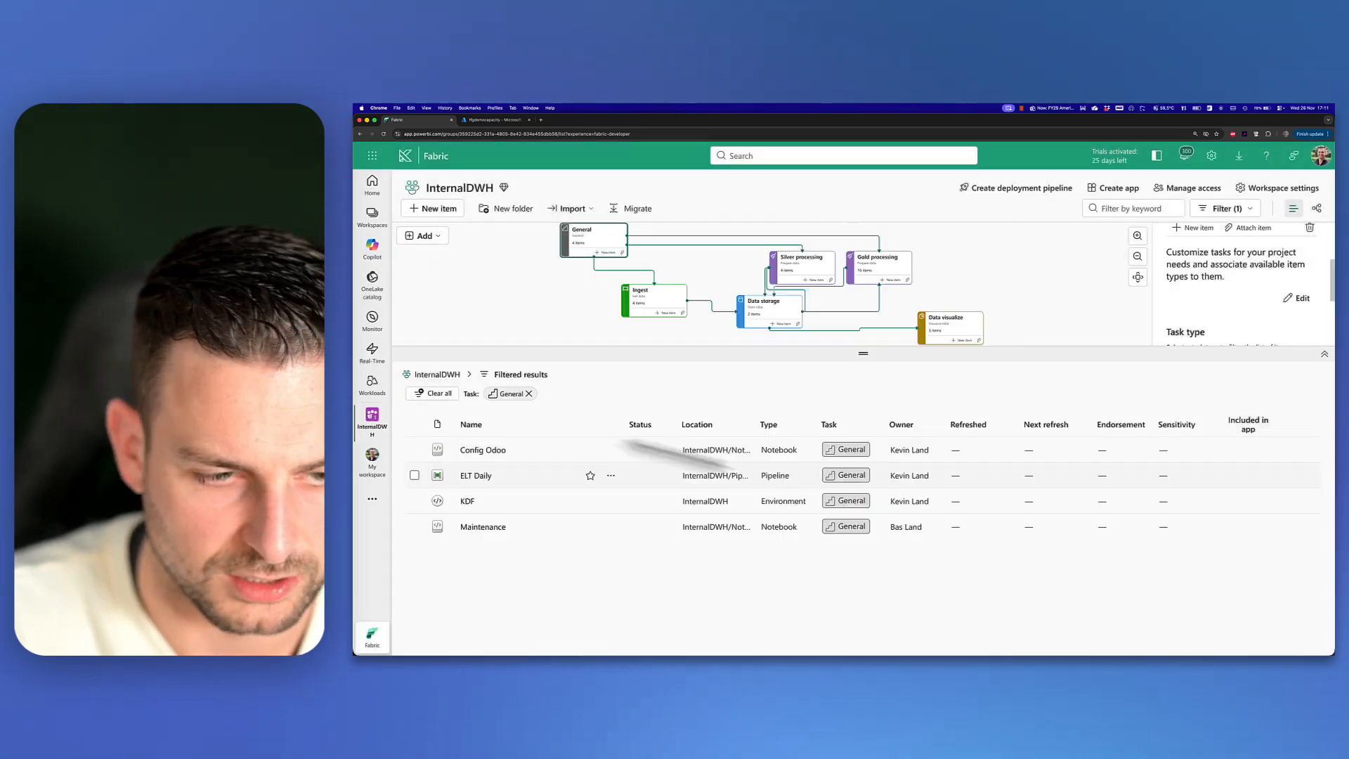
pyautogui.click(529, 394)
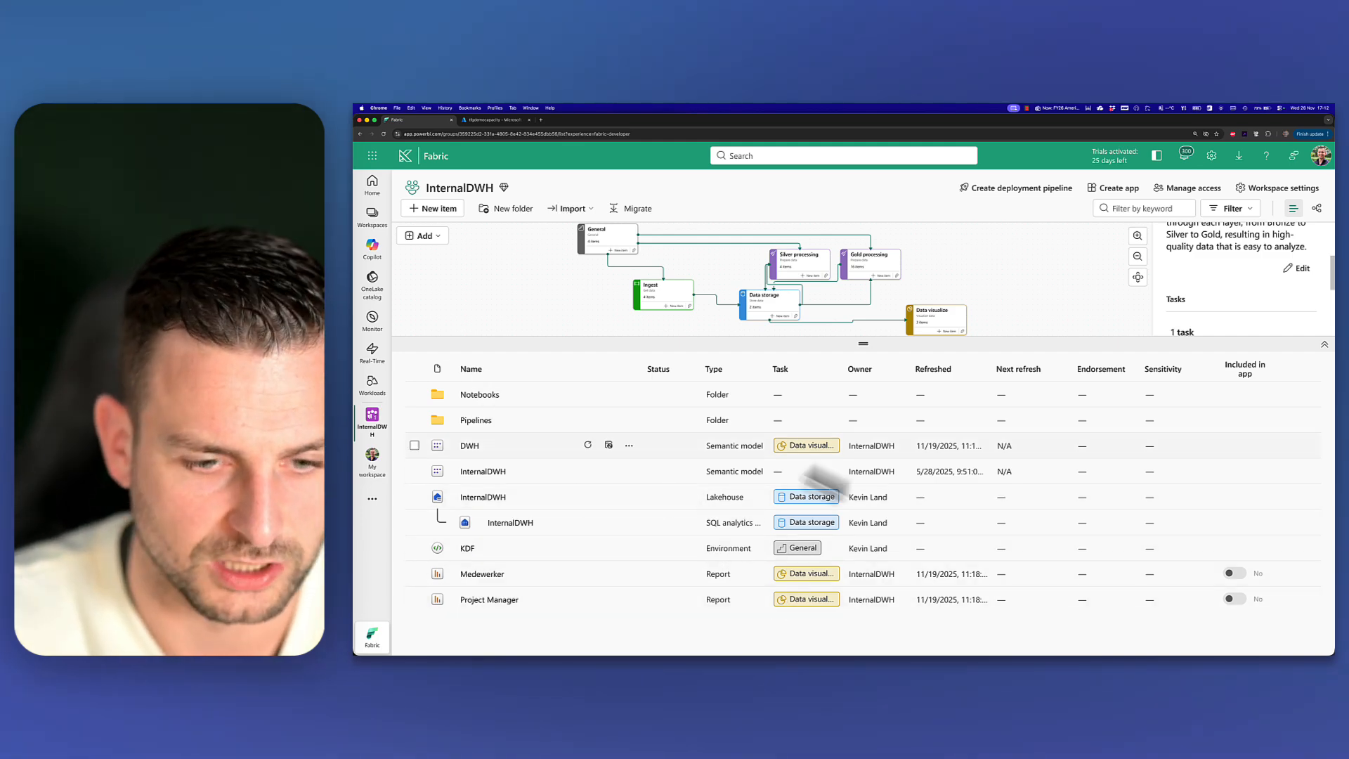
pyautogui.click(484, 421)
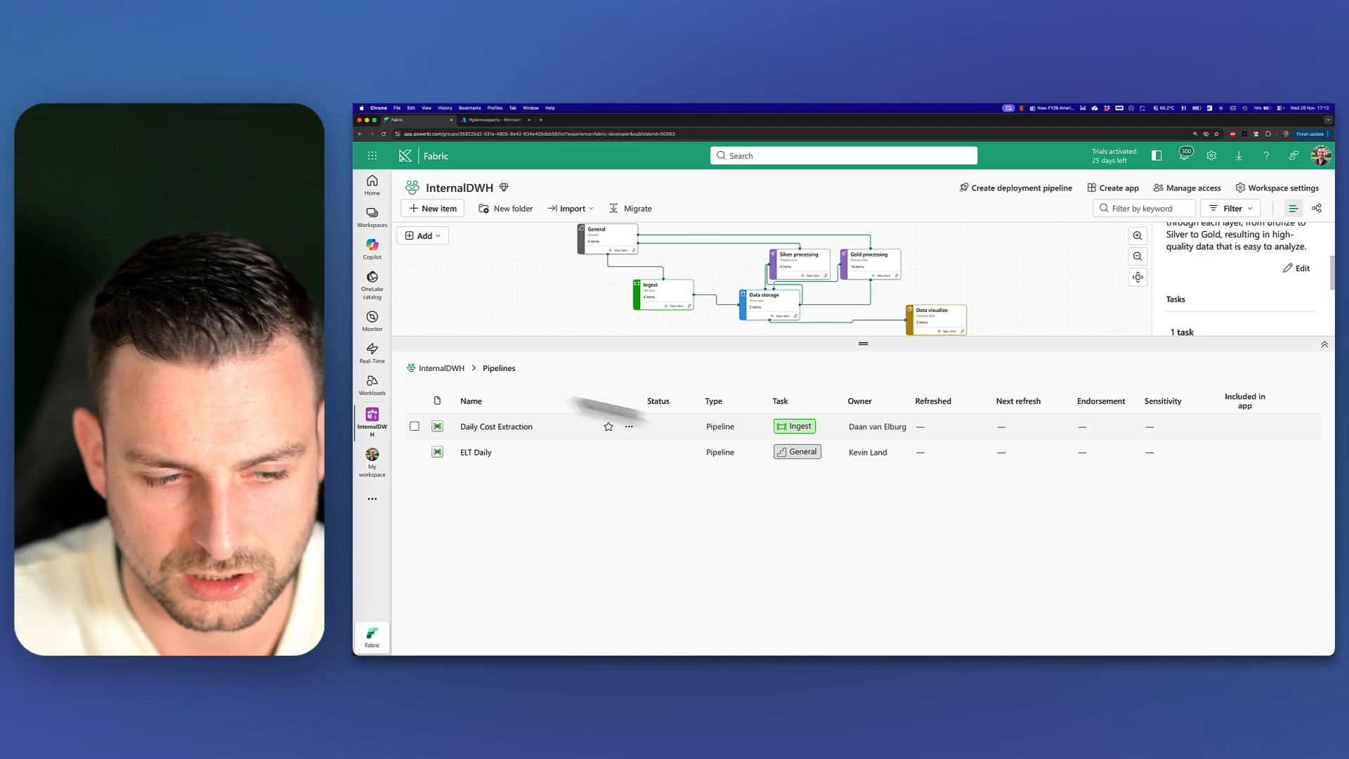
pyautogui.click(441, 369)
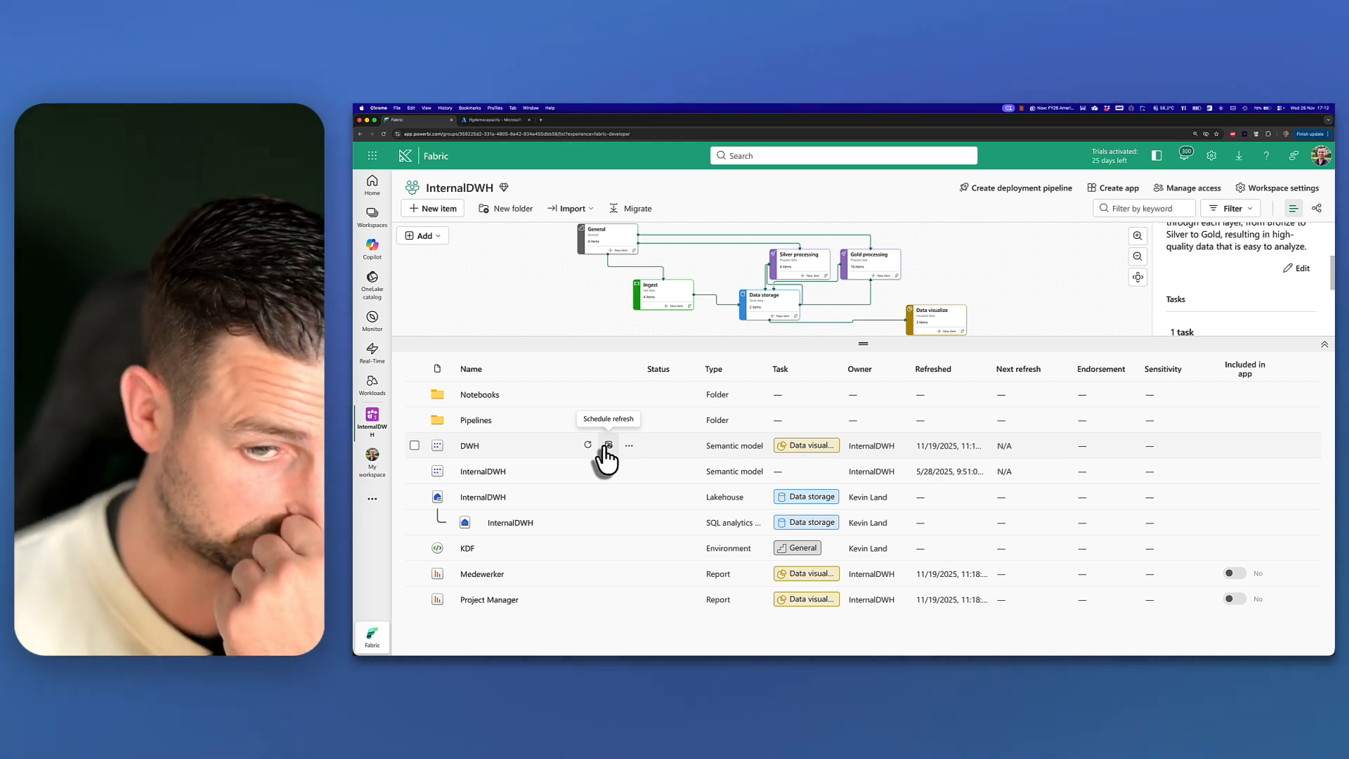
# Step: Enlarge the task flow canvas and place Ingest below General, Data storage beside Ingest, and Data visualize closer to the other tasks
pyautogui.moveTo(863, 343); pyautogui.dragTo(864, 532)
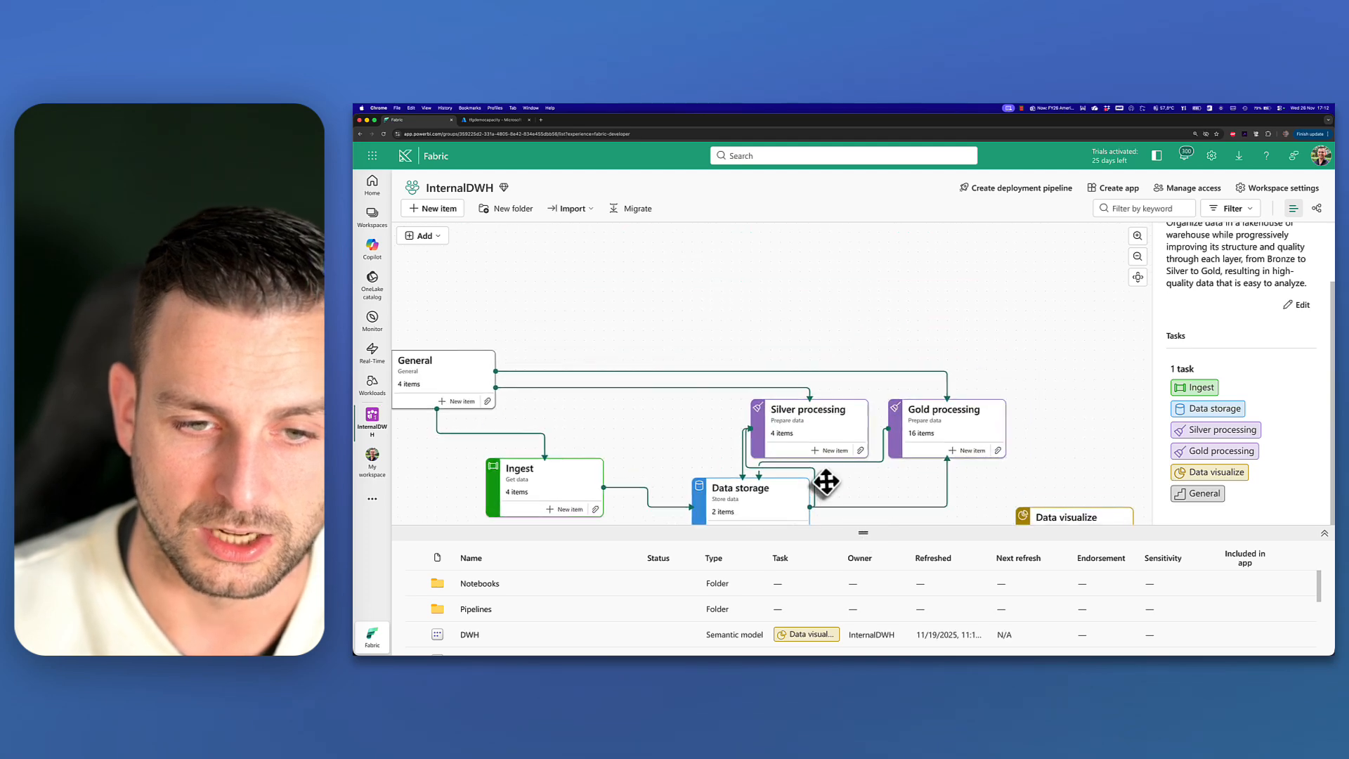
pyautogui.click(1075, 426)
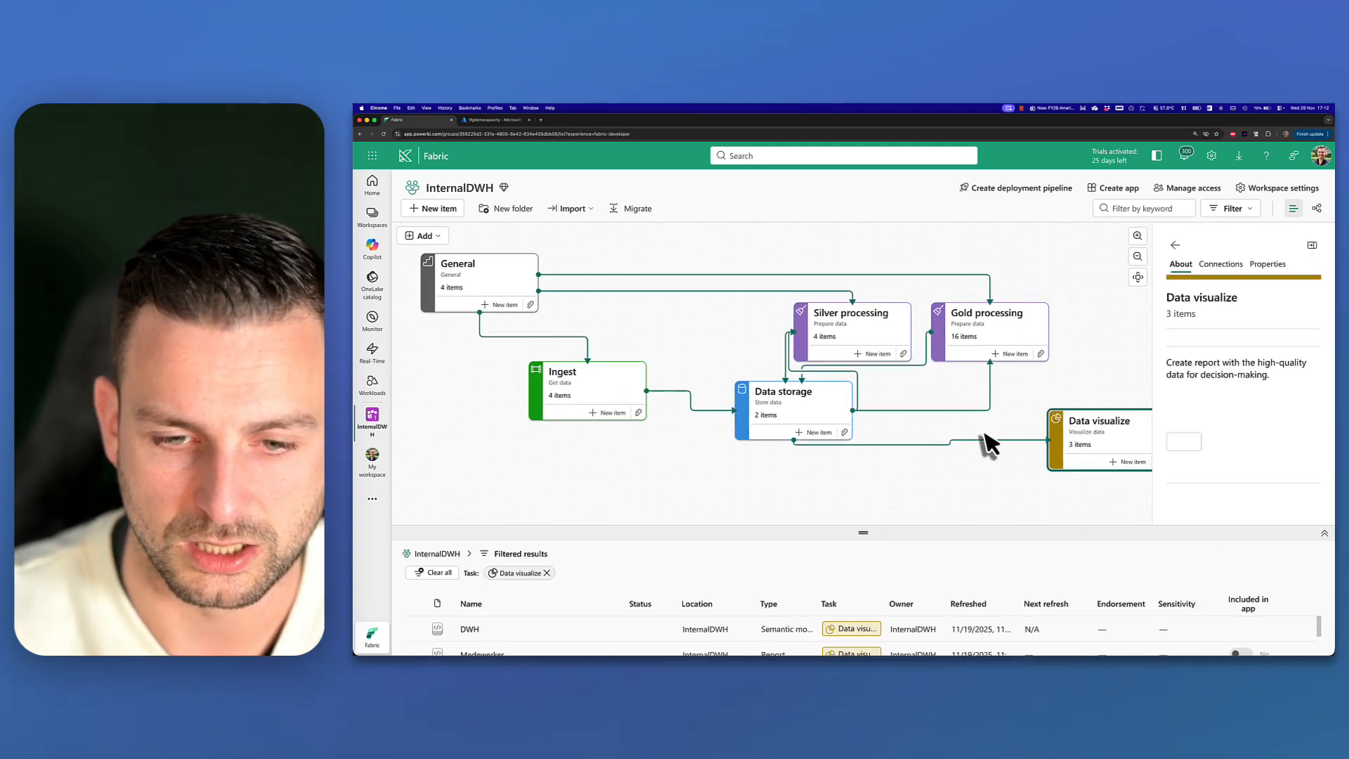
pyautogui.click(808, 414)
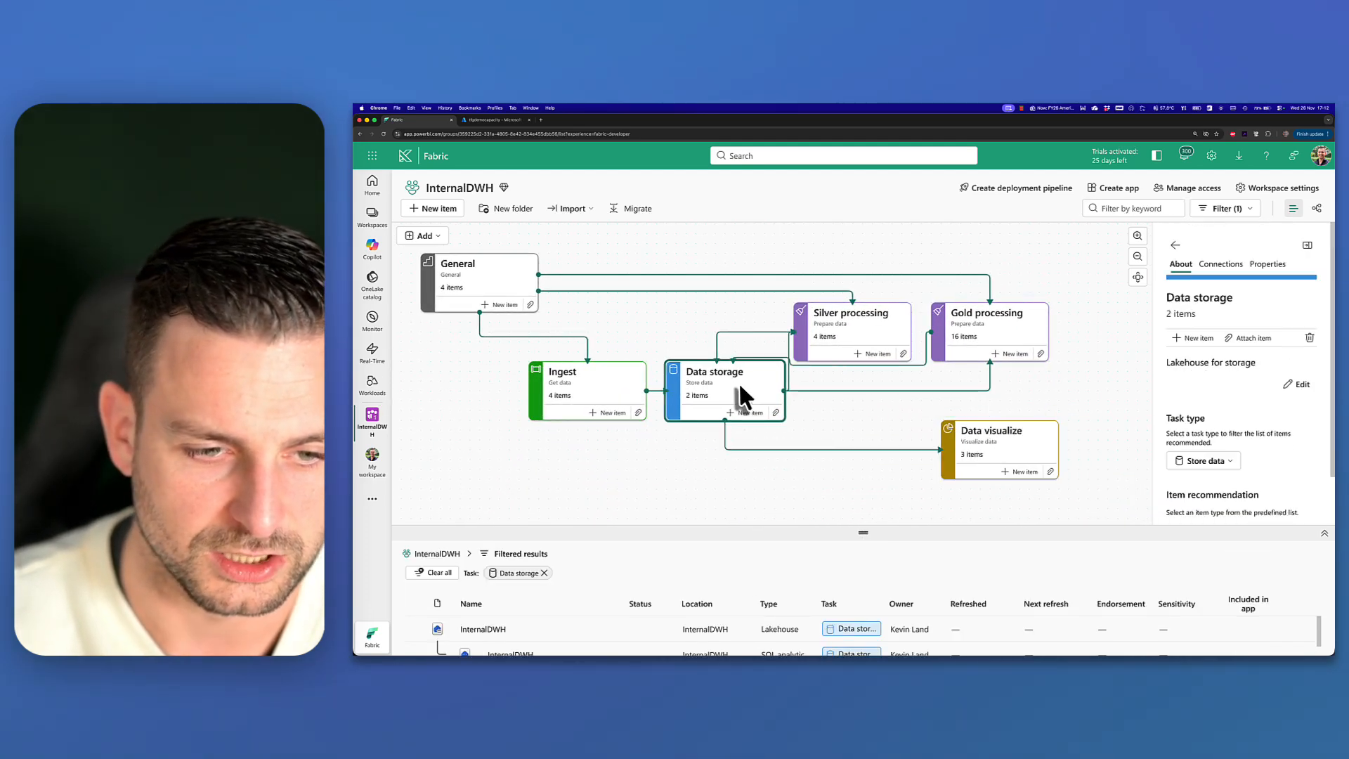
pyautogui.click(602, 386)
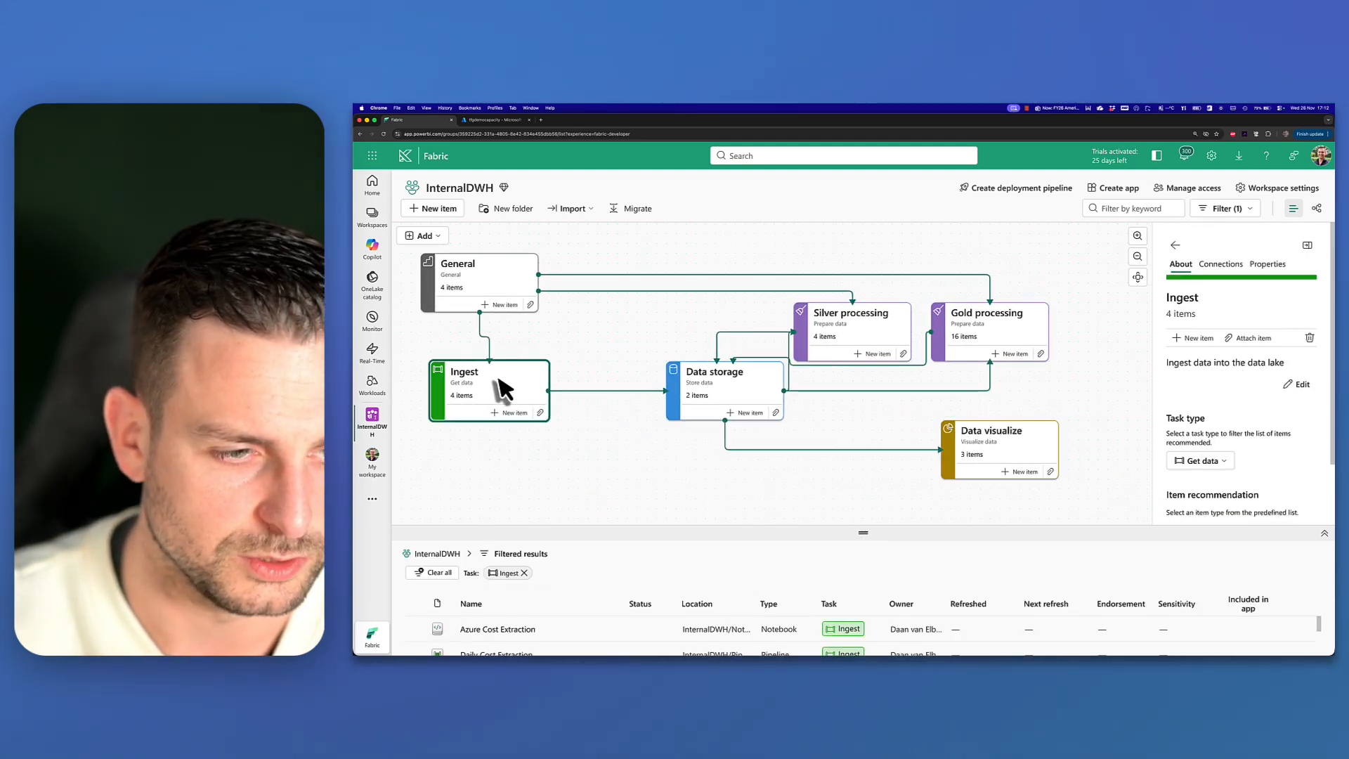
pyautogui.click(725, 392)
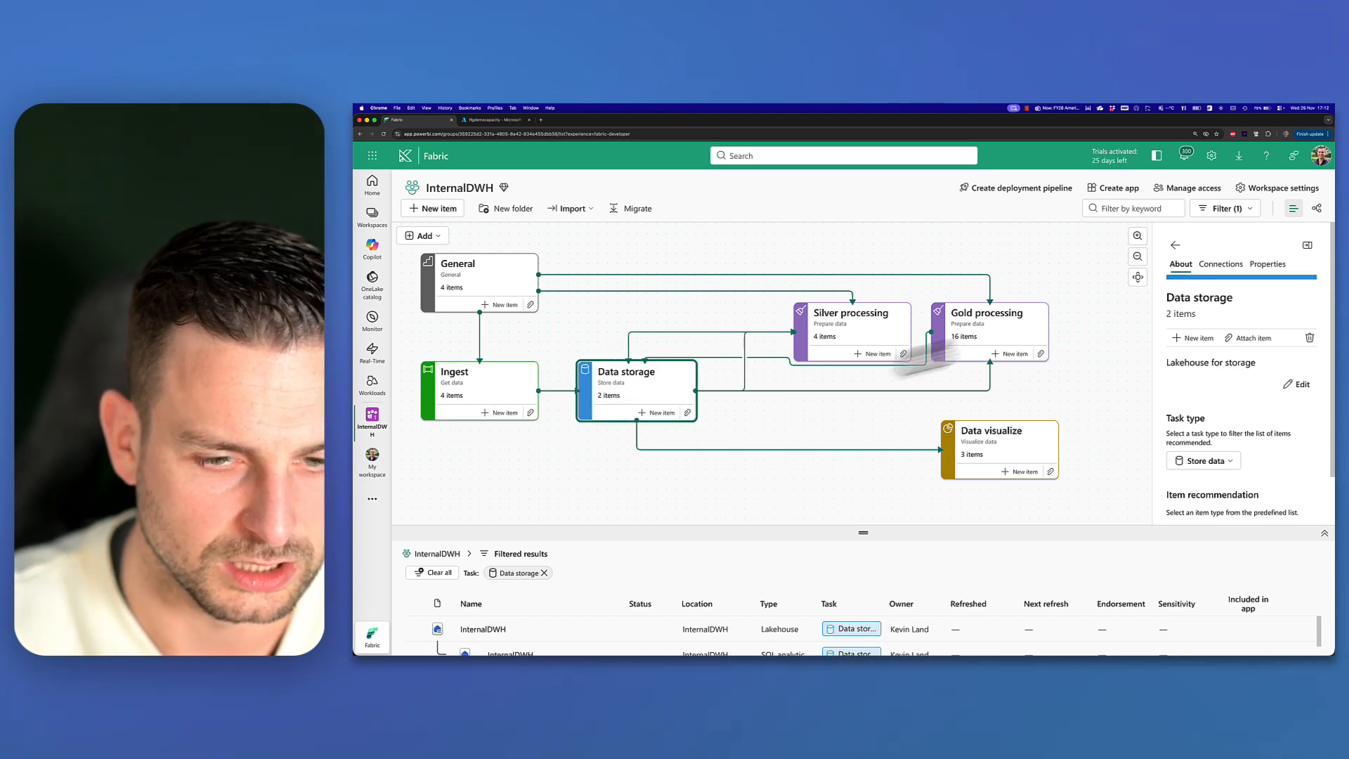
# Step: Move Gold processing above Data storage, shift Silver processing farther away, and delete General's connectors to both
pyautogui.moveTo(955, 336); pyautogui.dragTo(759, 421)
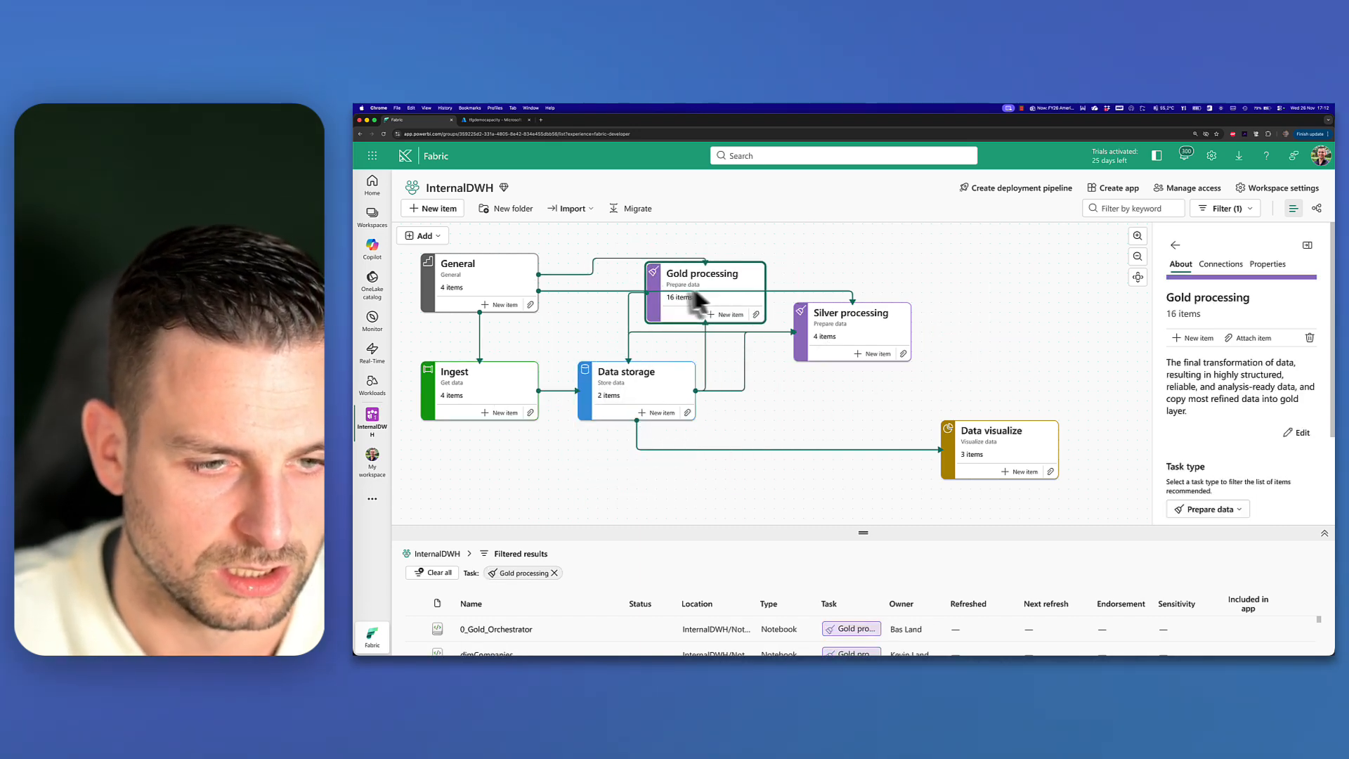
pyautogui.moveTo(815, 322); pyautogui.dragTo(903, 317)
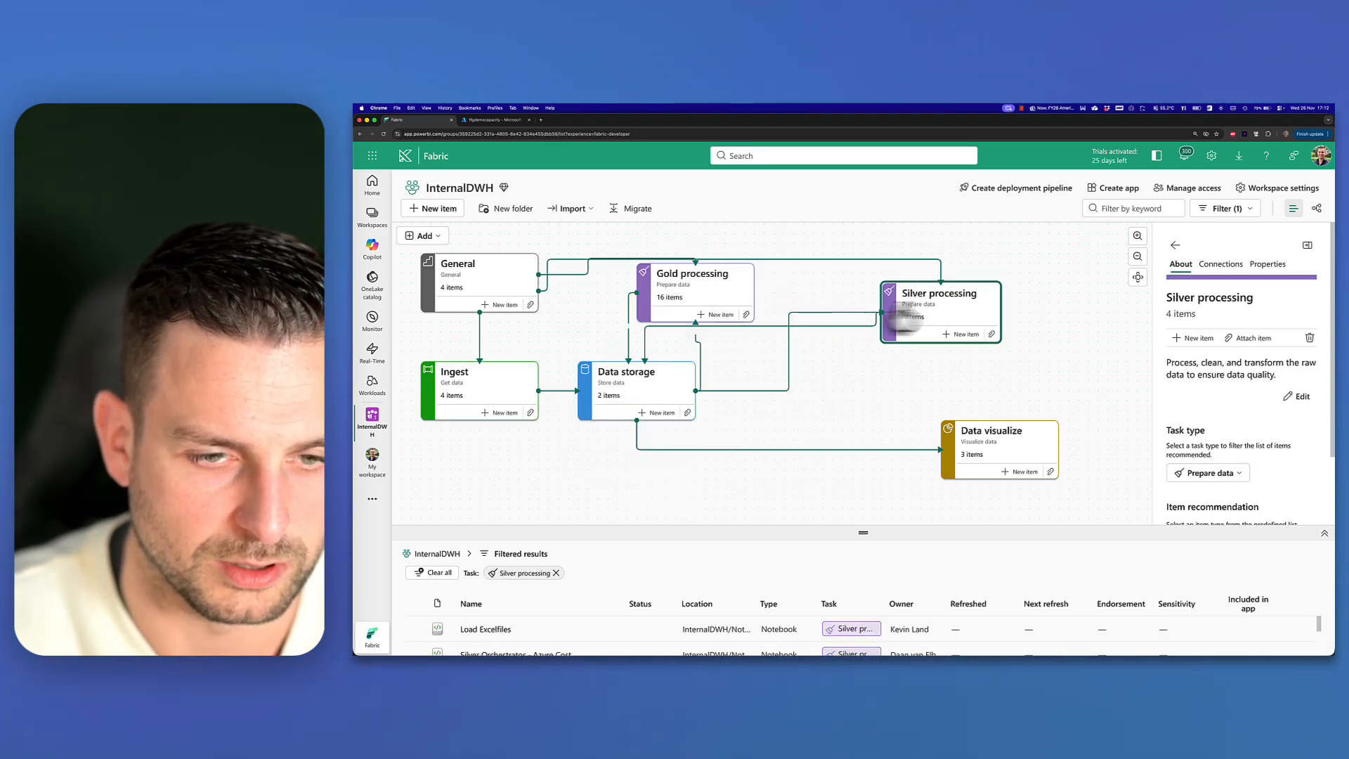
pyautogui.click(571, 274)
pyautogui.click(570, 272)
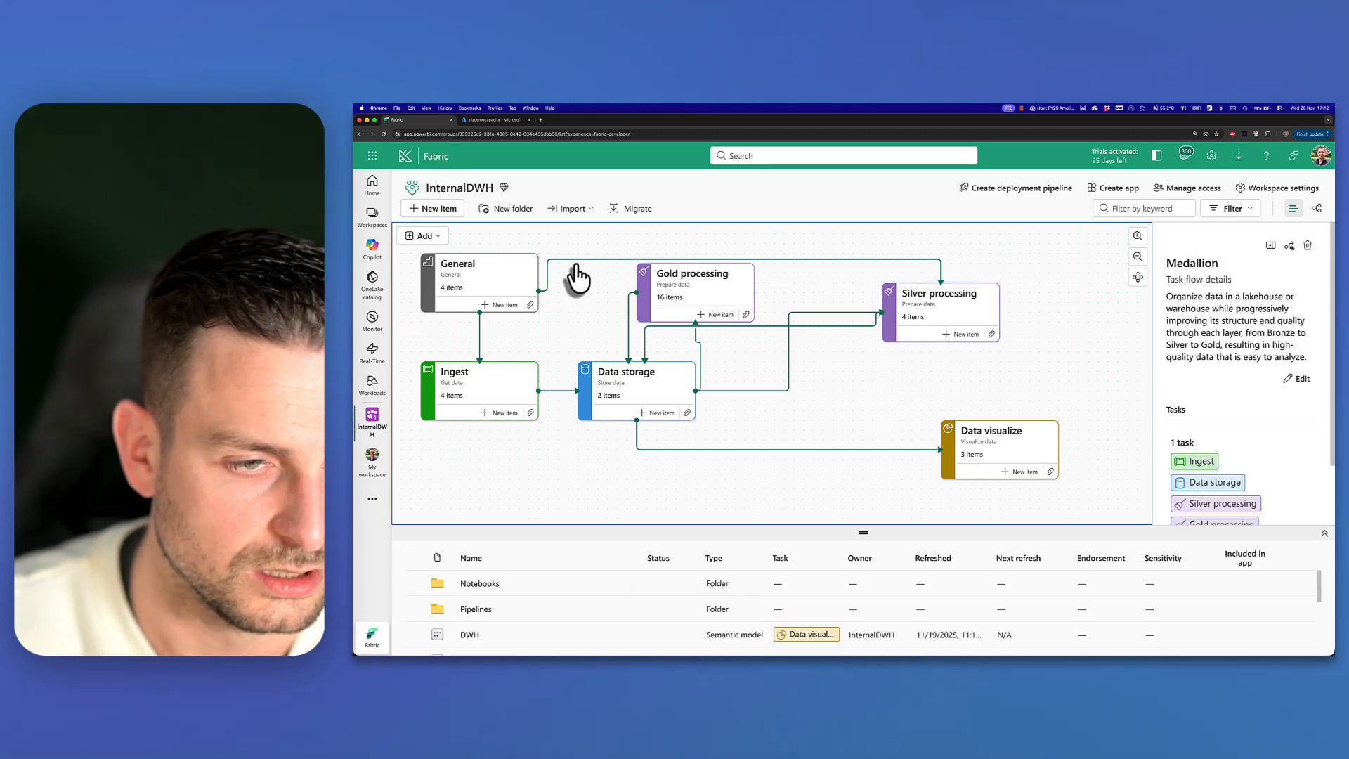
pyautogui.click(576, 260)
pyautogui.press('Delete')
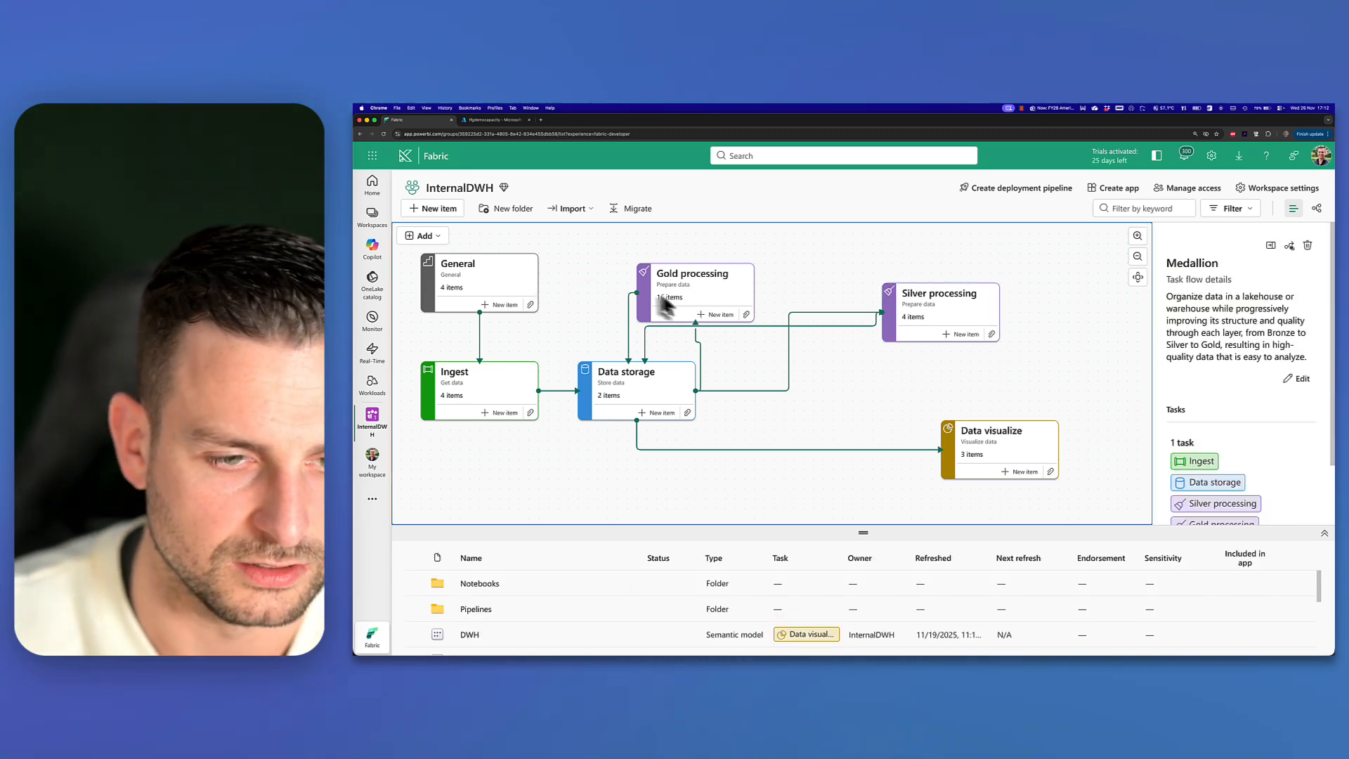
# Step: Place Gold processing directly above Data storage and delete the connector from Data storage to Gold processing
pyautogui.moveTo(664, 305); pyautogui.dragTo(645, 304)
pyautogui.click(628, 327)
pyautogui.press('Delete')
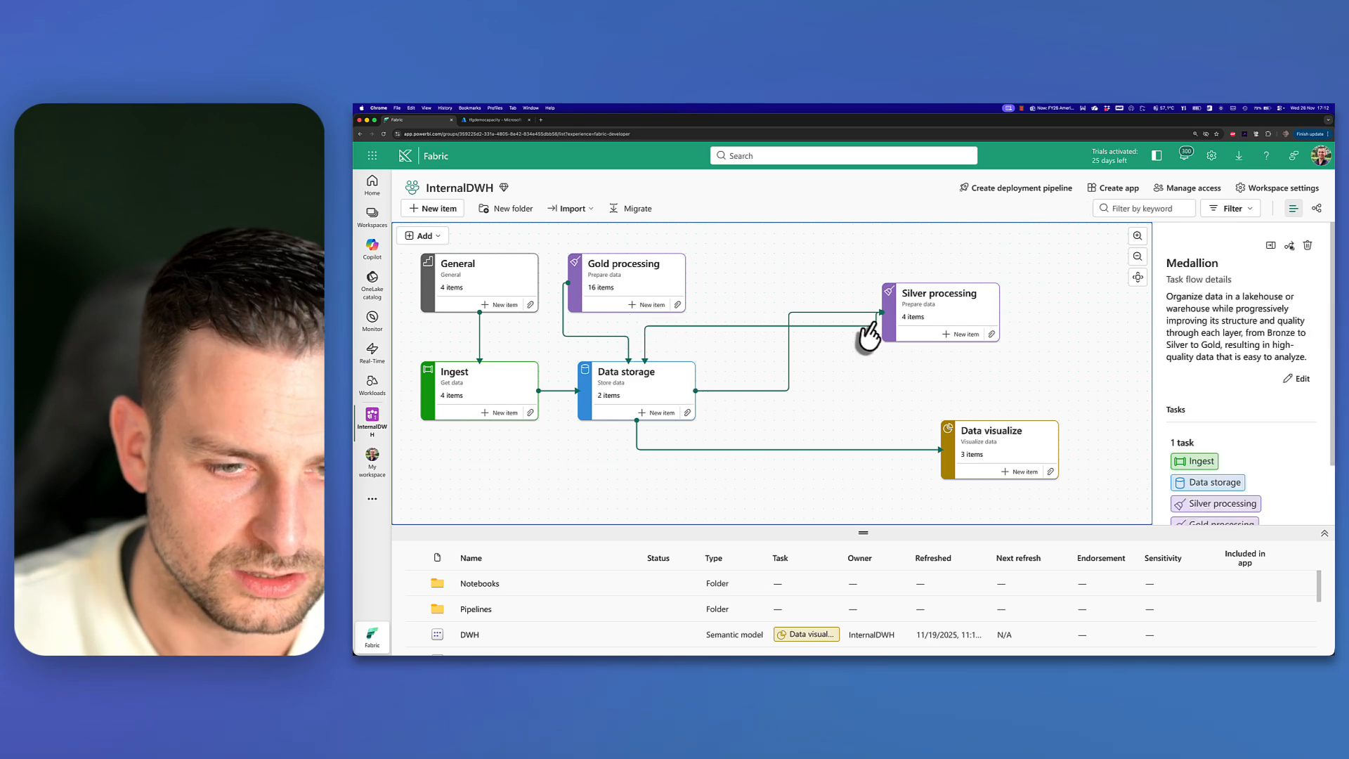
# Step: Place Silver processing level with Gold processing and delete both connectors between Silver processing and Data storage
pyautogui.click(866, 327)
pyautogui.press('Delete')
pyautogui.moveTo(913, 330); pyautogui.dragTo(782, 301)
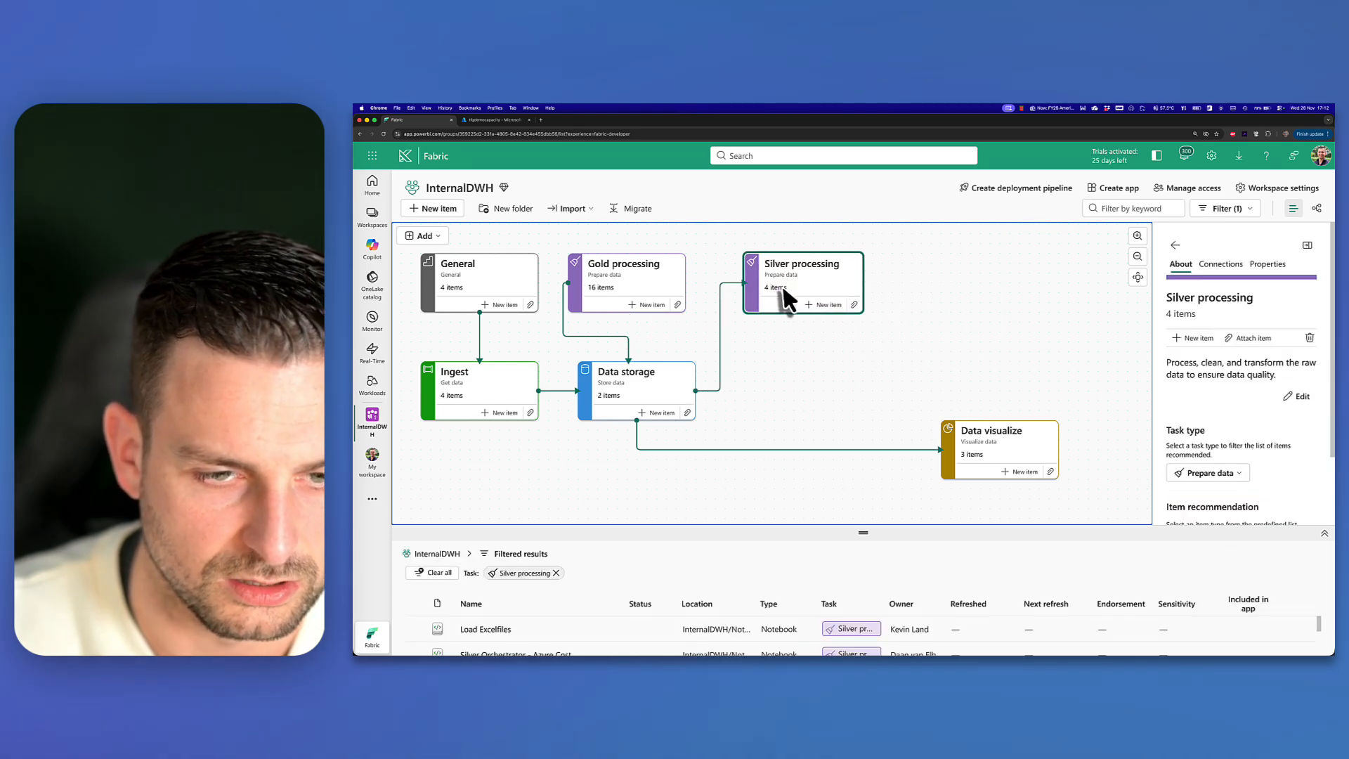
pyautogui.click(720, 328)
pyautogui.press('Delete')
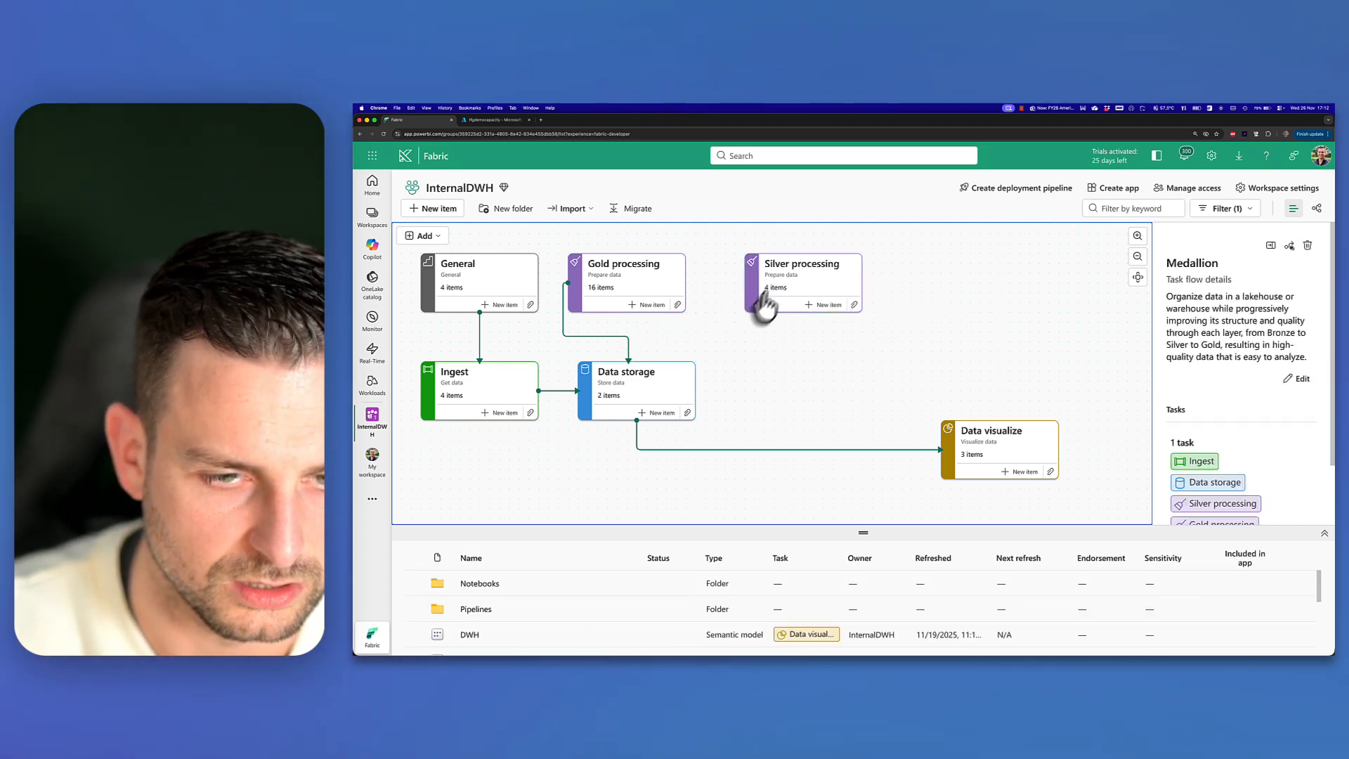
# Step: Draw a connector from Silver processing to Data storage
pyautogui.click(756, 293)
pyautogui.moveTo(744, 295); pyautogui.dragTo(696, 395)
pyautogui.click(758, 381)
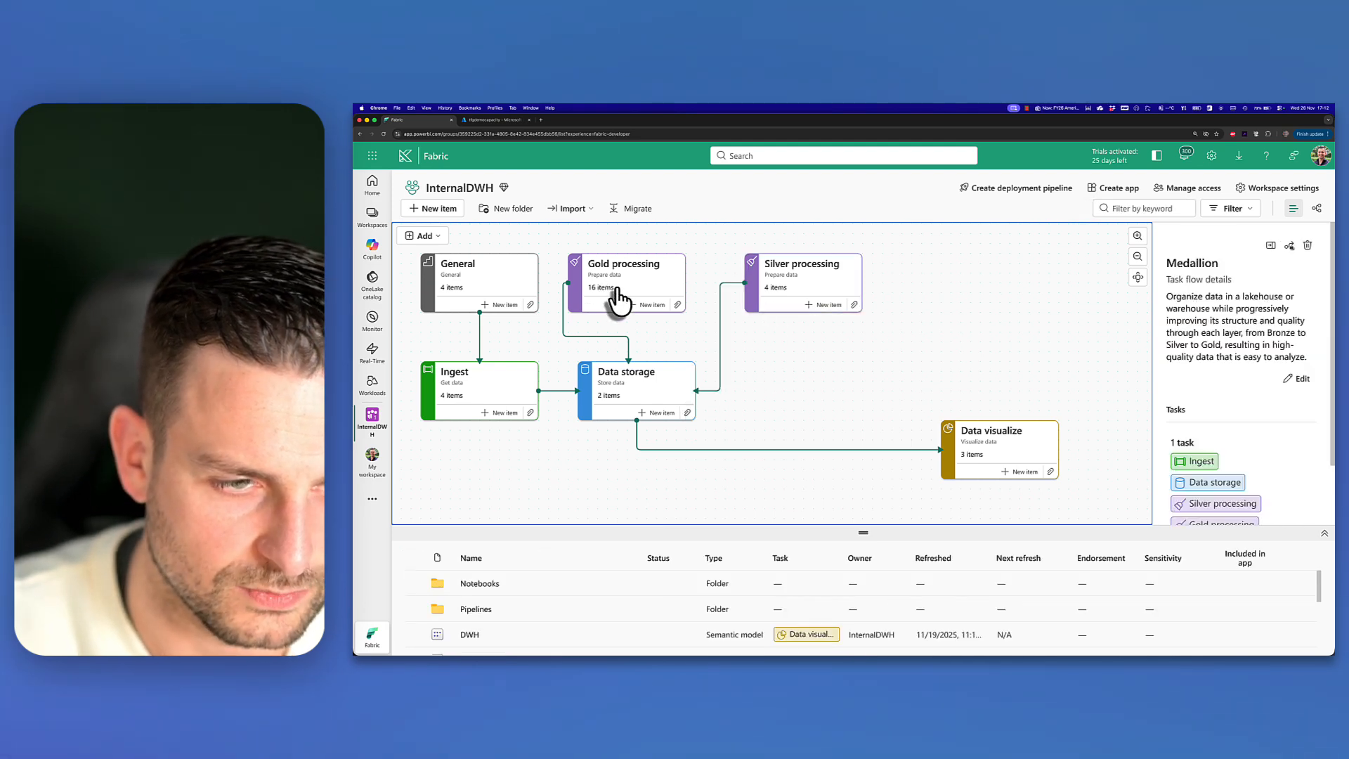
# Step: Reattach the outgoing connectors of Gold processing and Silver processing to the lower edges of their task cards
pyautogui.click(615, 290)
pyautogui.click(564, 291)
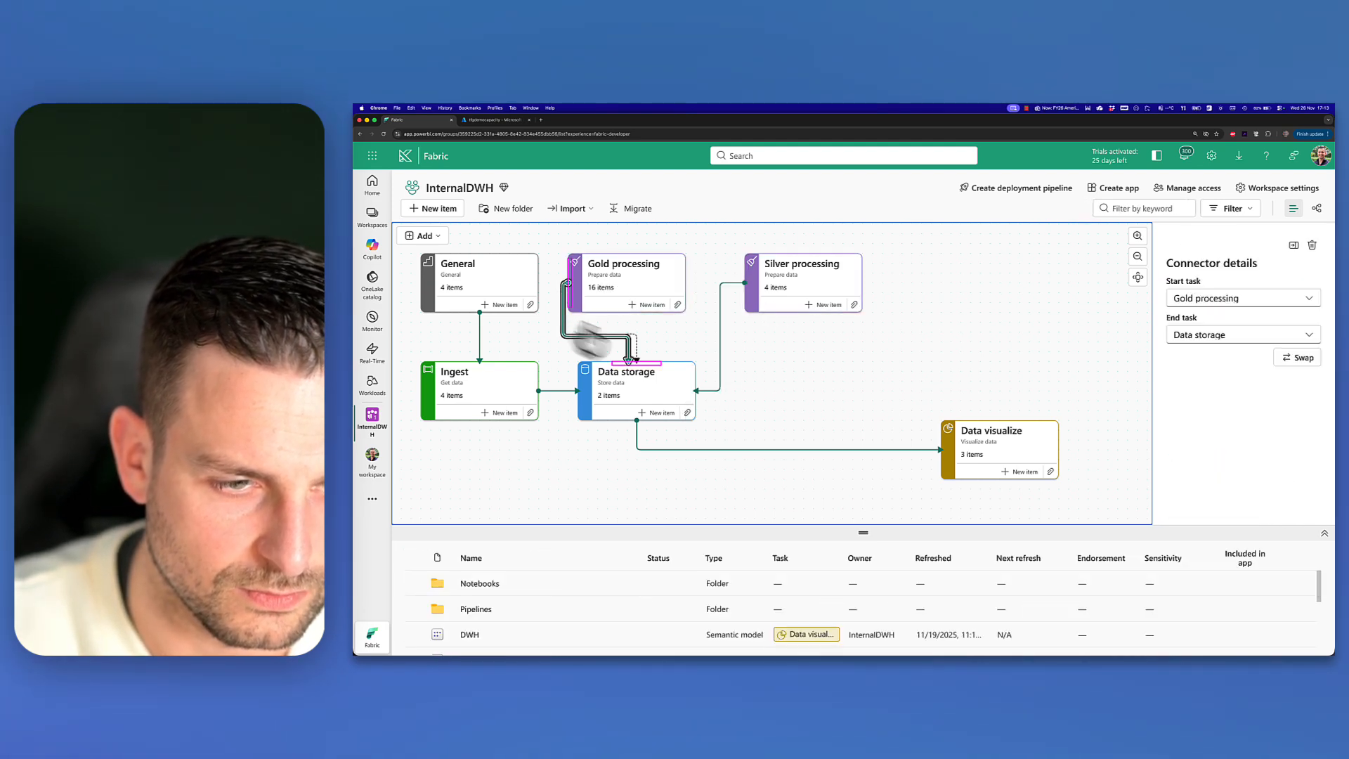
pyautogui.moveTo(589, 330); pyautogui.dragTo(629, 322)
pyautogui.click(677, 330)
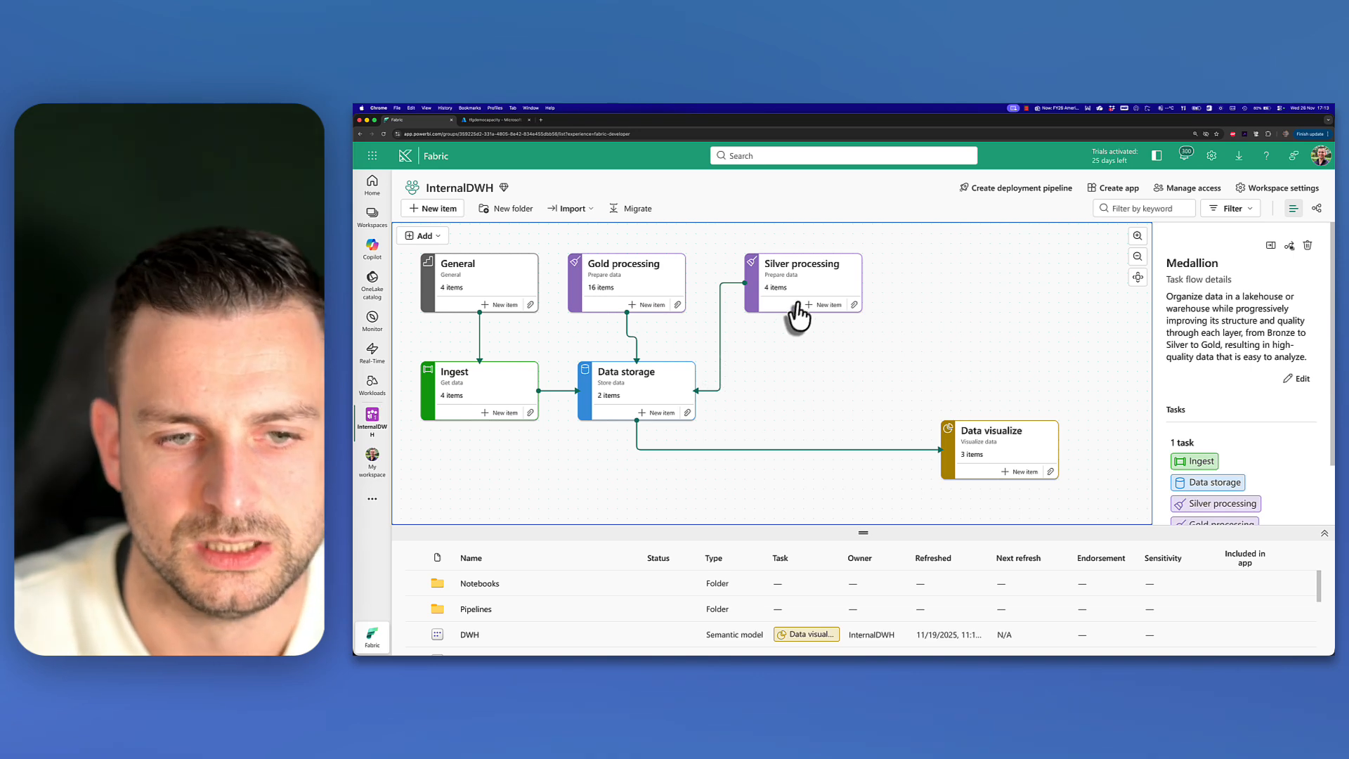
pyautogui.click(743, 301)
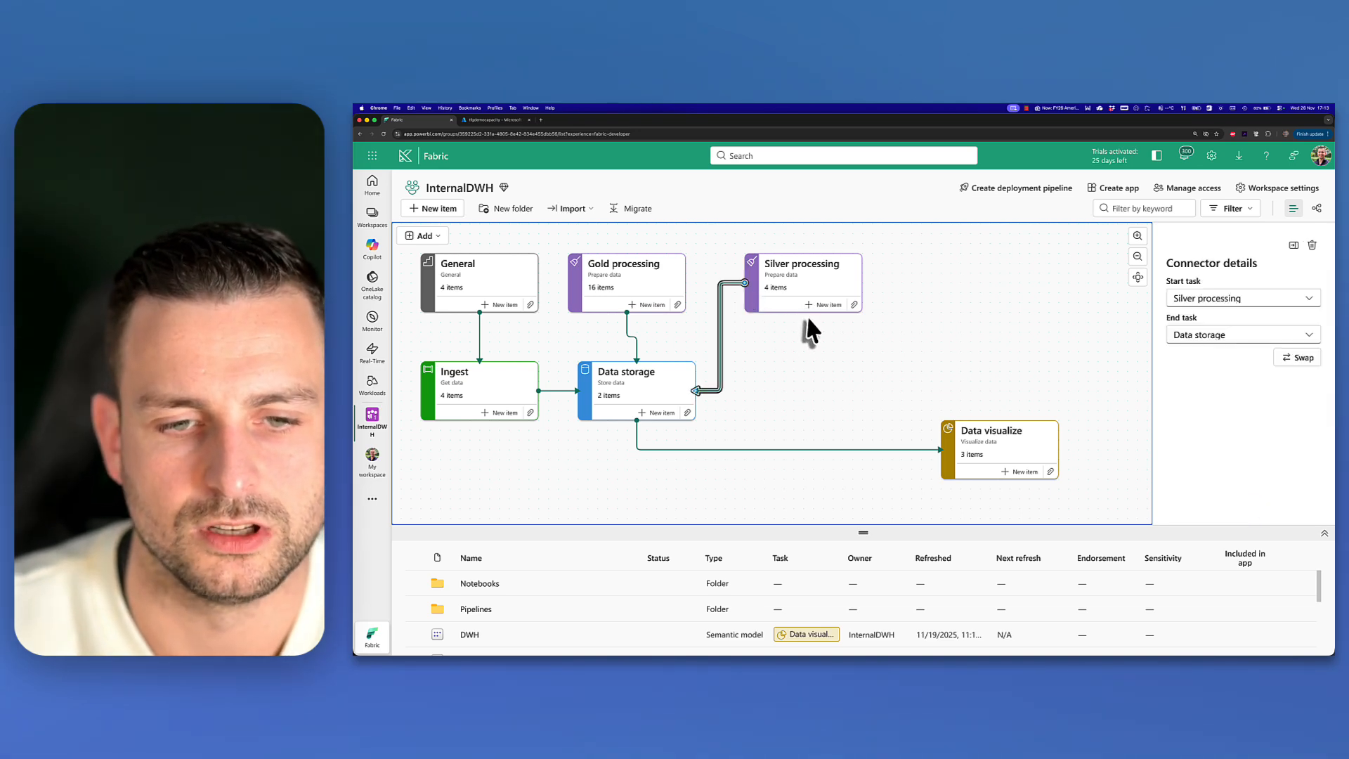
pyautogui.moveTo(745, 284); pyautogui.dragTo(777, 285)
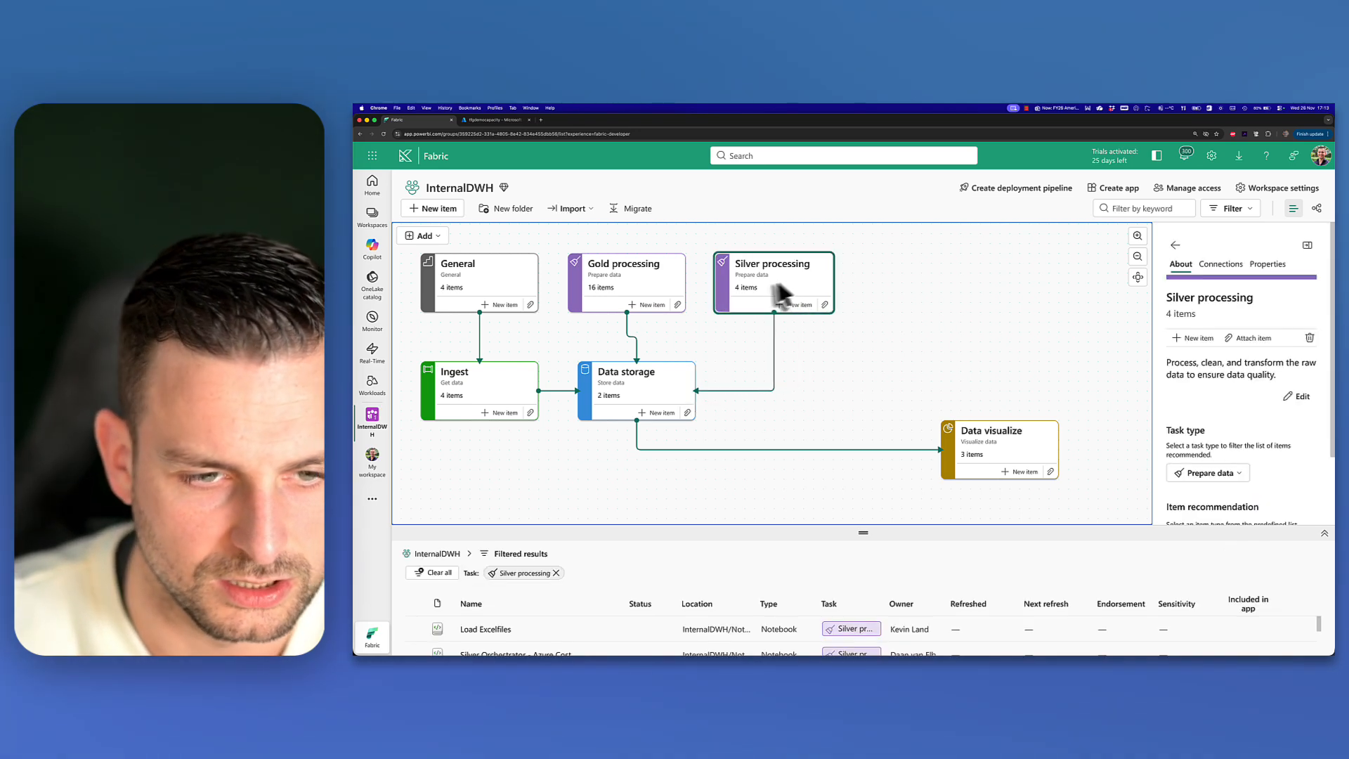
# Step: Align Gold processing exactly above Data storage and place Silver processing close beside it
pyautogui.click(621, 291)
pyautogui.moveTo(620, 289); pyautogui.dragTo(627, 290)
pyautogui.click(703, 349)
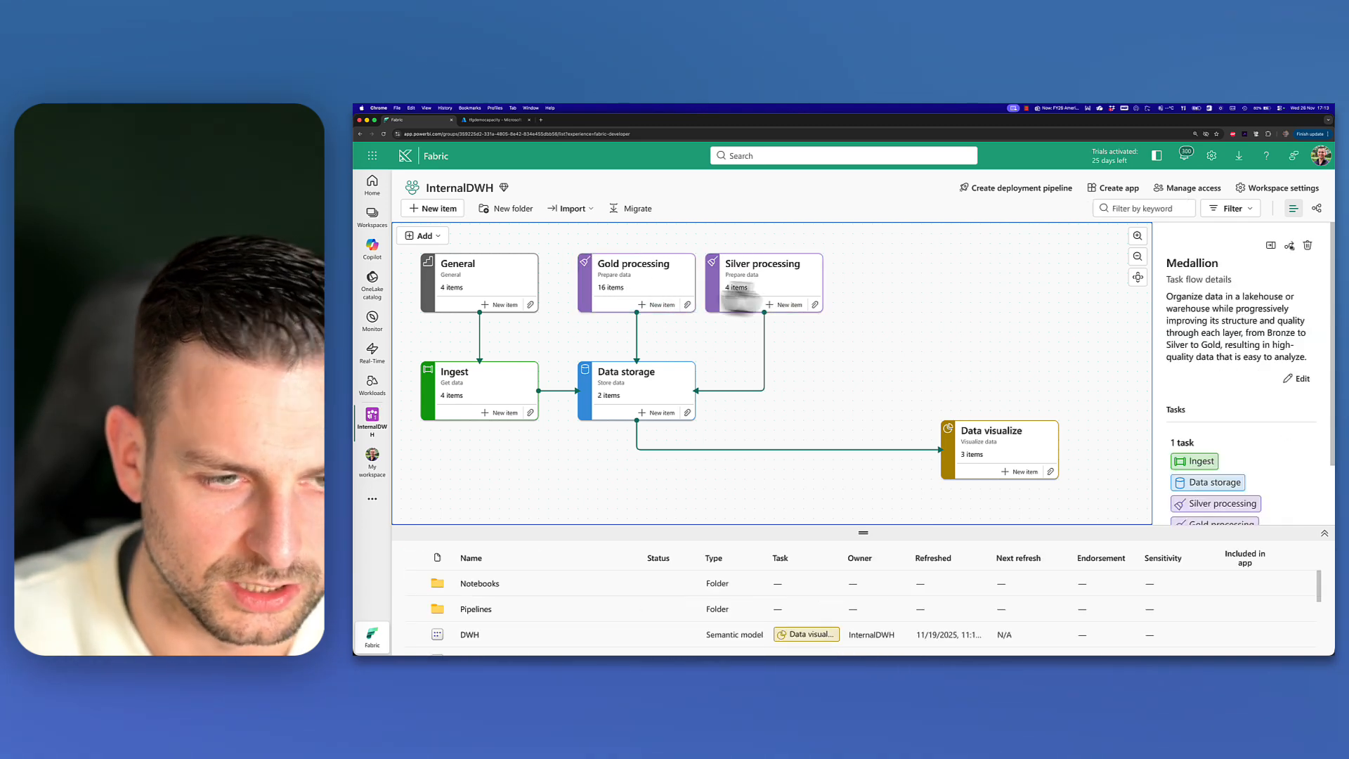
# Step: Move Ingest close beside Data storage and align General directly above Ingest
pyautogui.moveTo(518, 394); pyautogui.dragTo(540, 387)
pyautogui.moveTo(495, 302); pyautogui.dragTo(529, 281)
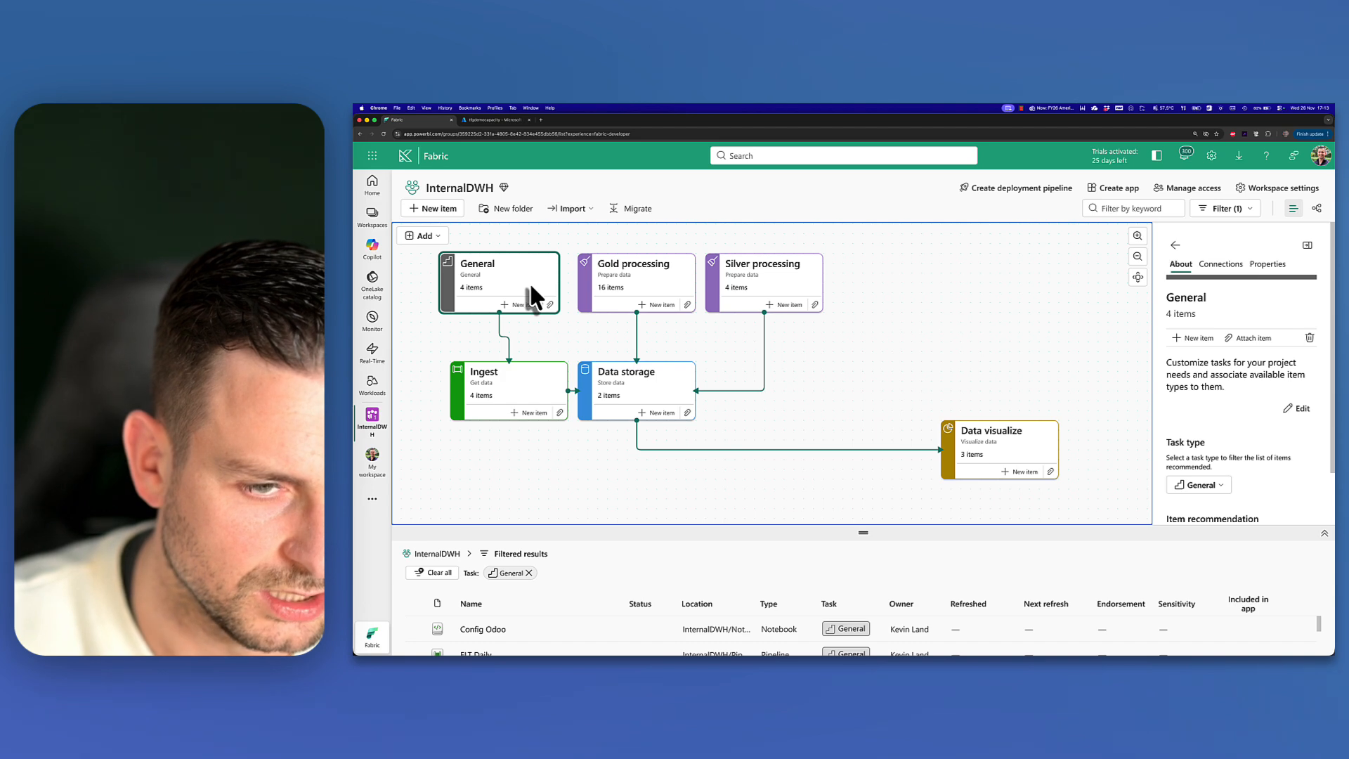
pyautogui.click(549, 336)
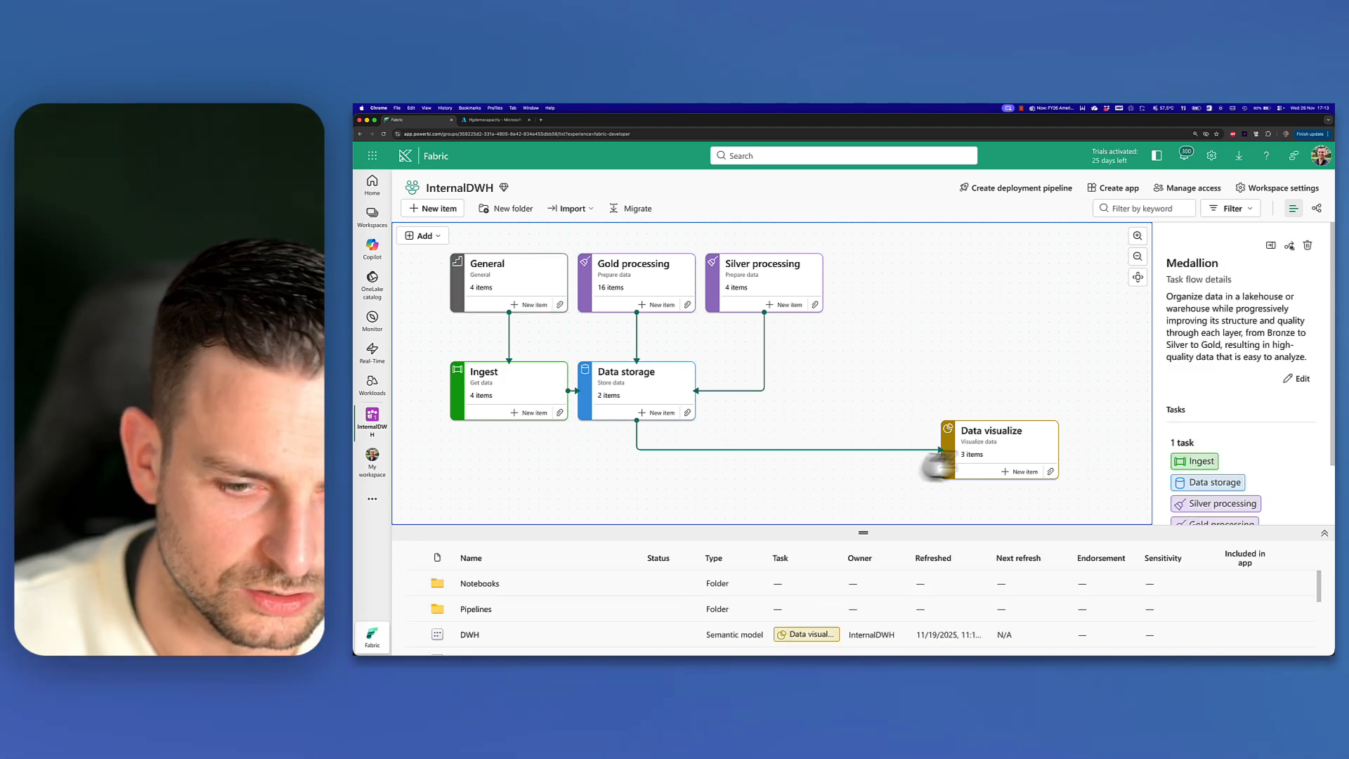
# Step: Move Data visualize closer to Data storage and reattach the end of Silver processing's connector to Data storage's upper edge
pyautogui.moveTo(964, 444); pyautogui.dragTo(835, 452)
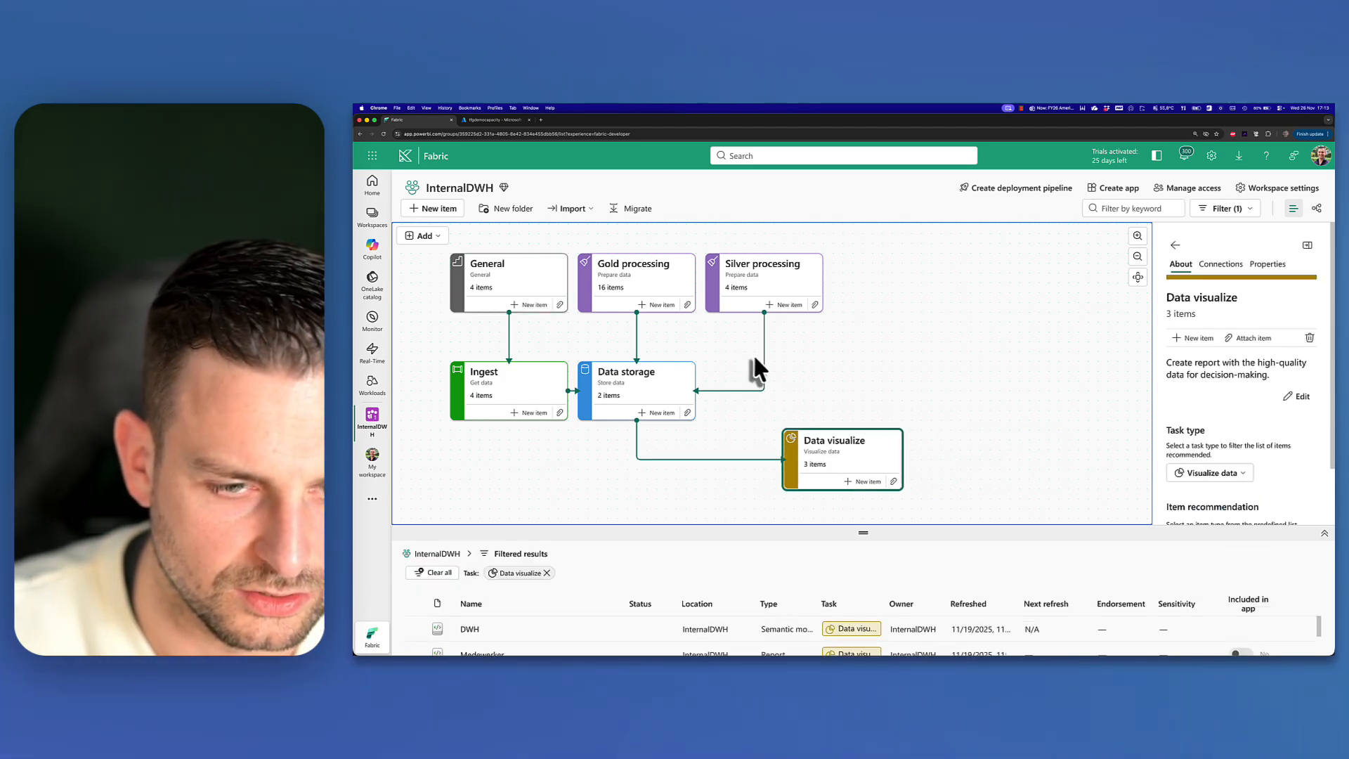
pyautogui.moveTo(699, 398); pyautogui.dragTo(644, 362)
pyautogui.click(715, 370)
# Step: Place Data visualize level with and beside Data storage, with their connector running straight between the facing edges
pyautogui.click(636, 441)
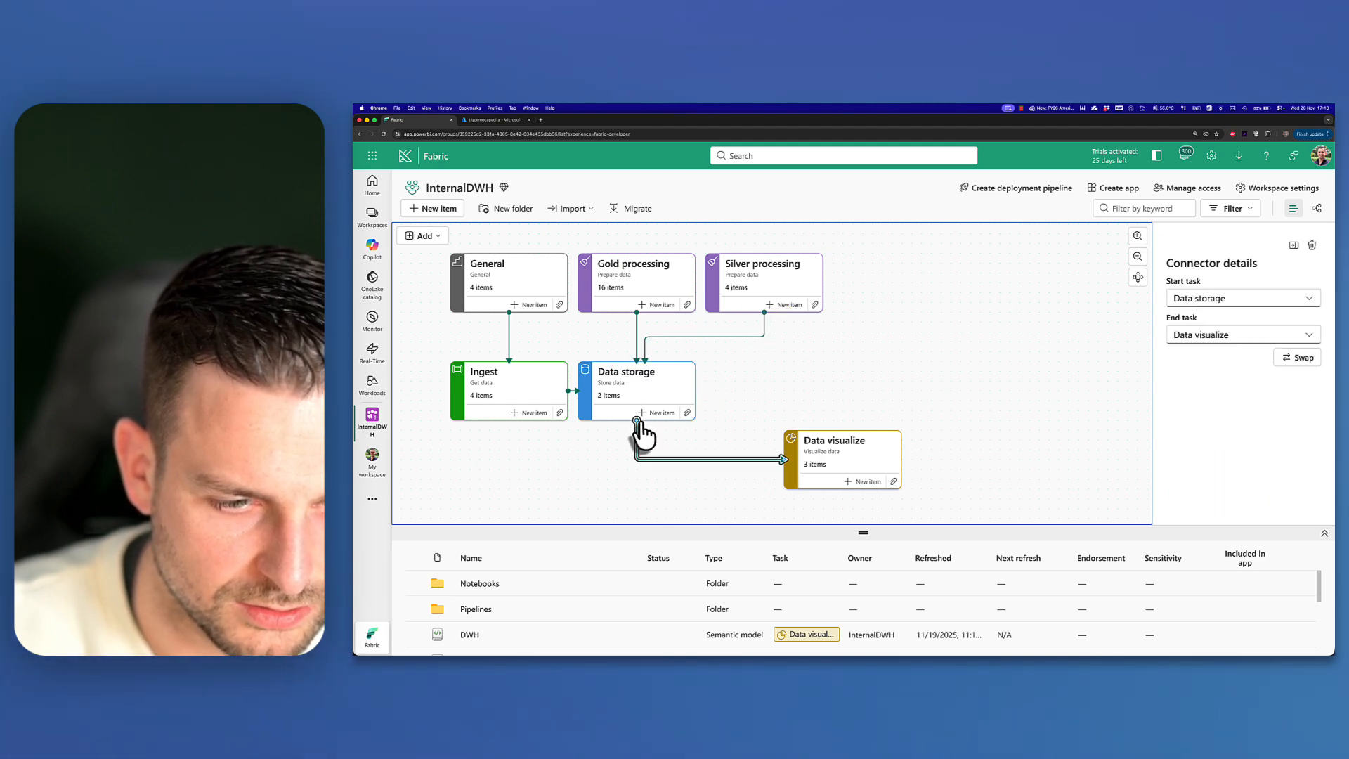
pyautogui.moveTo(806, 452); pyautogui.dragTo(771, 404)
pyautogui.click(807, 478)
pyautogui.click(825, 446)
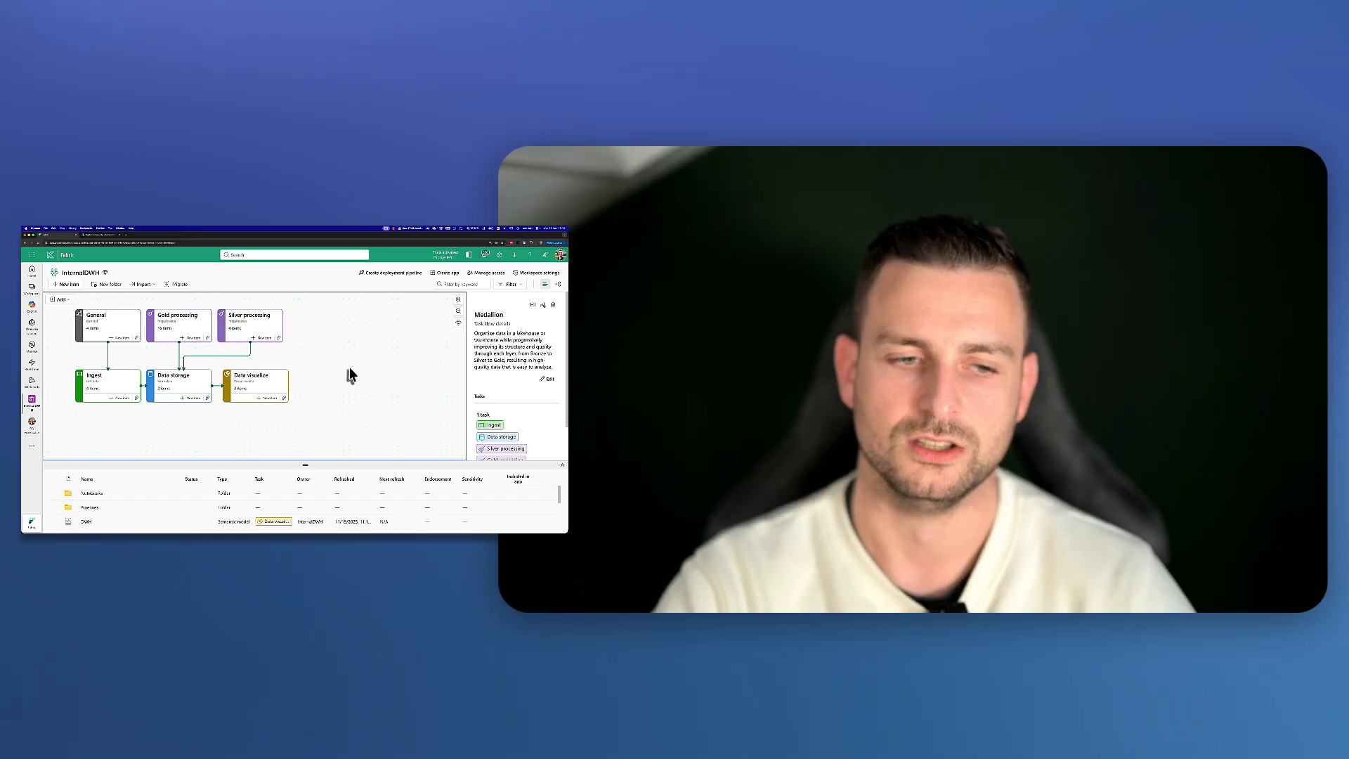
# Step: Enlarge the workspace item list and filter it to the items assigned to the Ingest task
pyautogui.moveTo(305, 464); pyautogui.dragTo(309, 367)
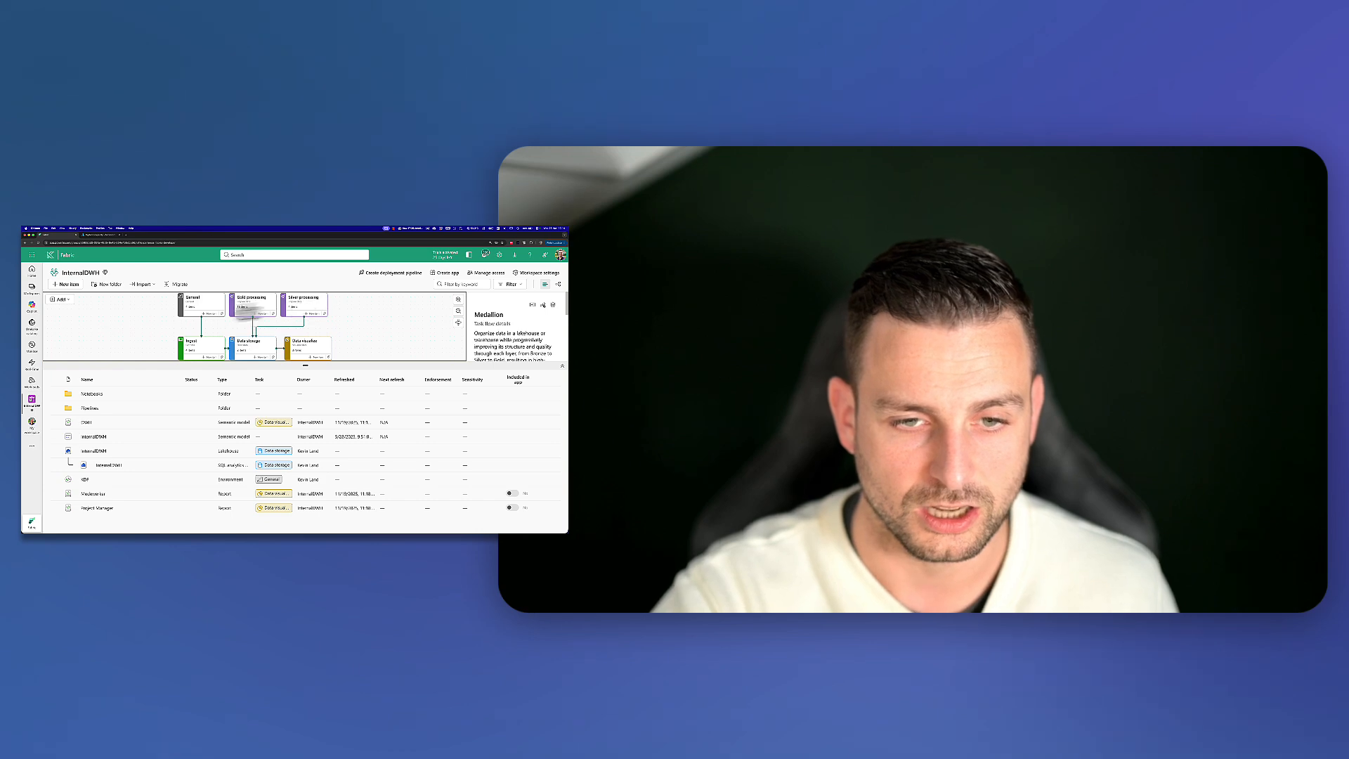
pyautogui.click(206, 358)
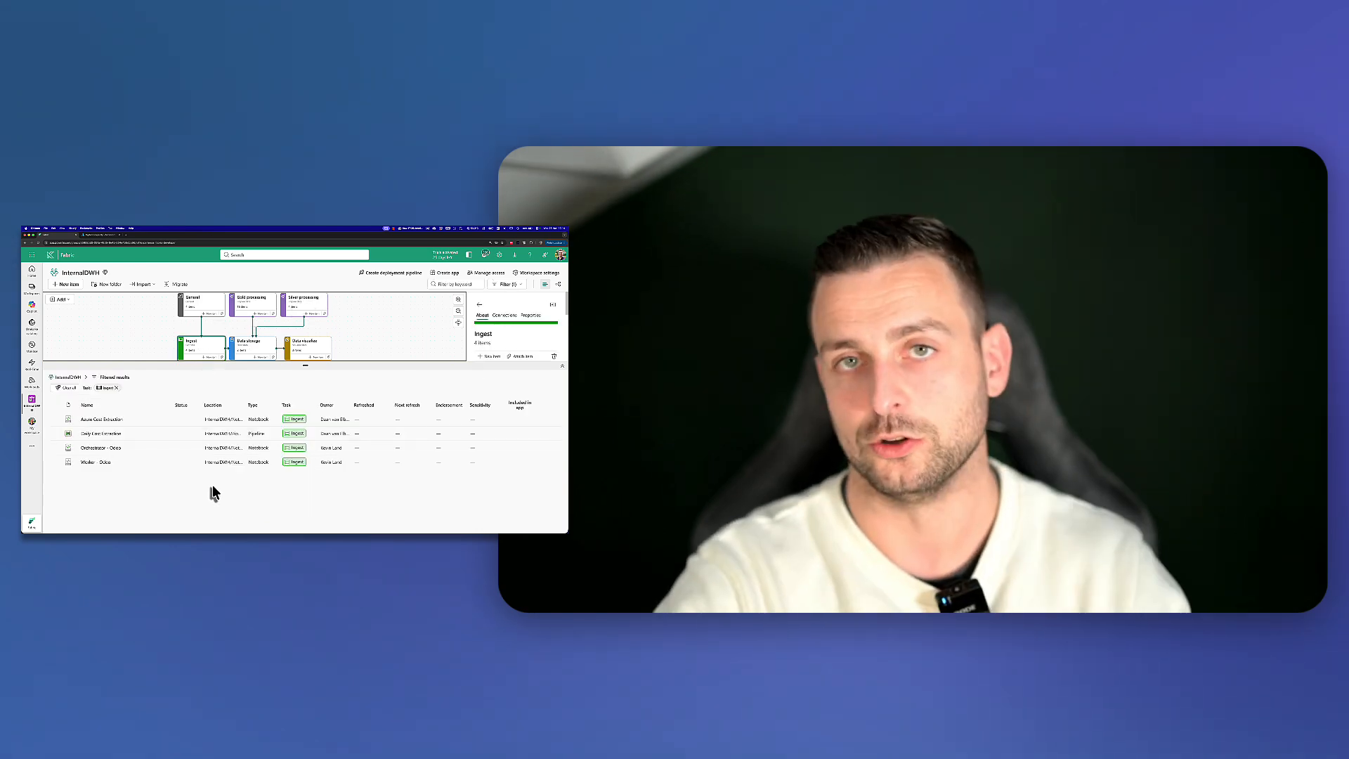